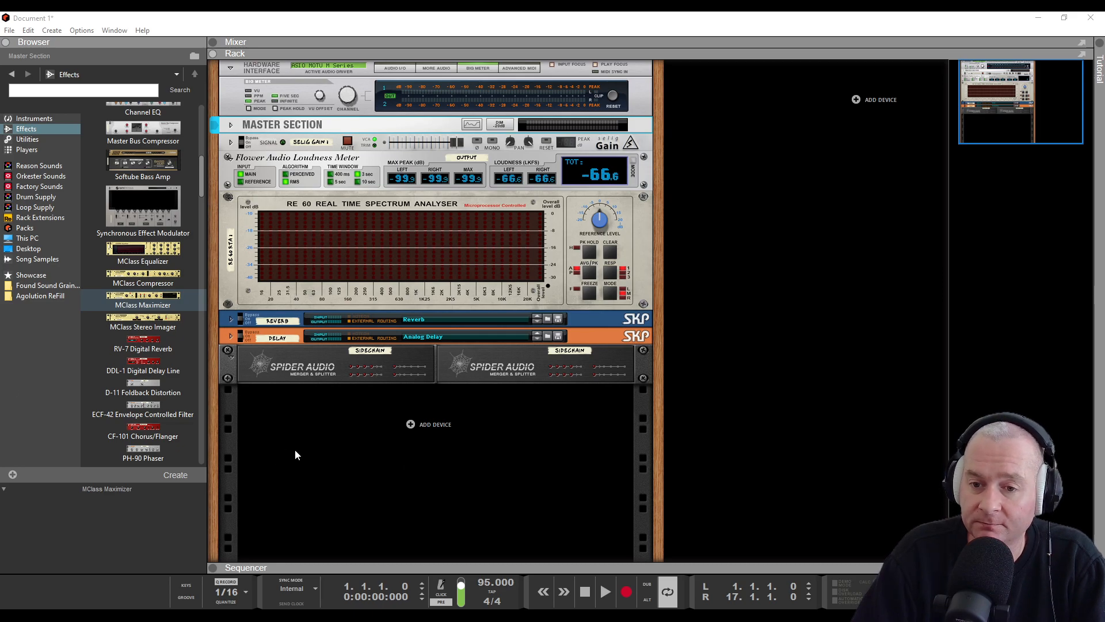
- Add an empty Combinator to the rack below the Spider Audio devices and leave its patch browsing
click(39, 120)
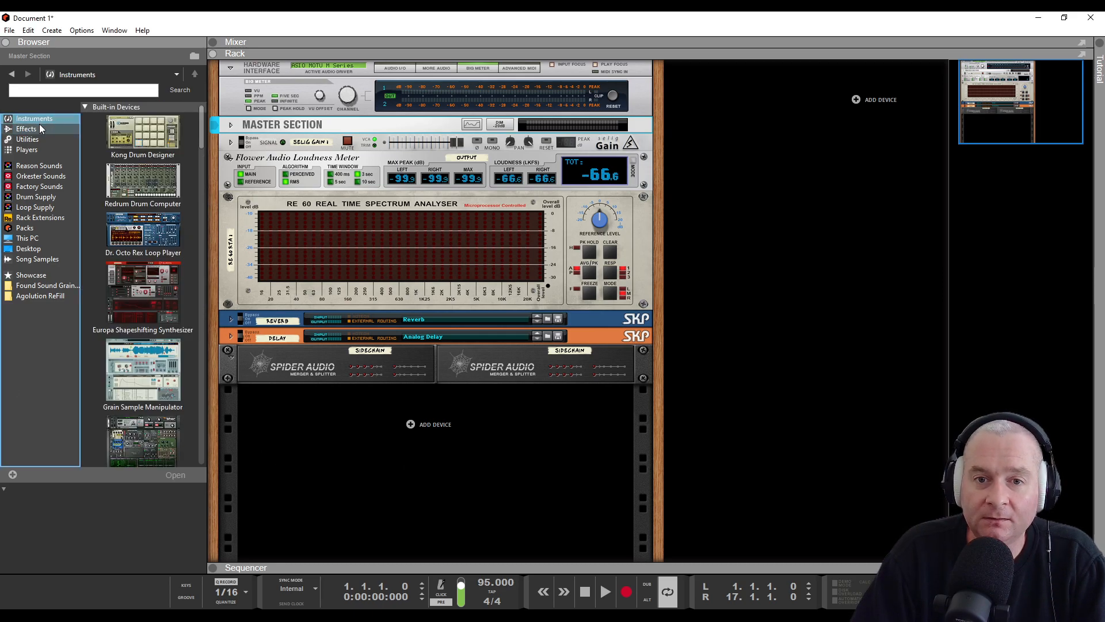
click(40, 125)
click(40, 139)
drag(120, 137, 357, 447)
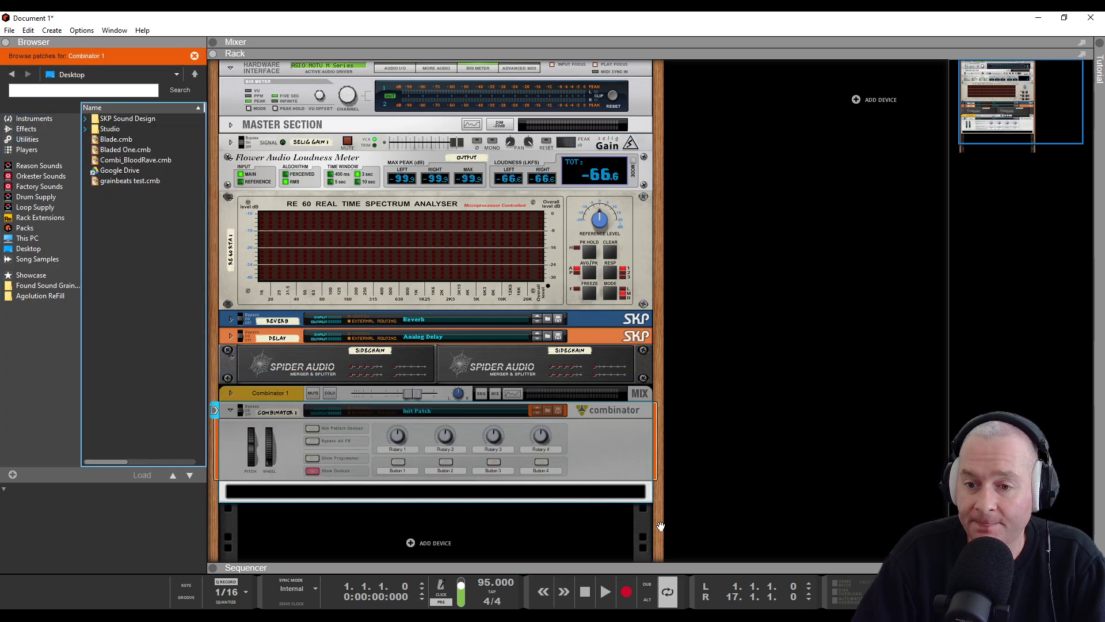
click(610, 448)
click(821, 458)
scroll(779, 446, down, 2)
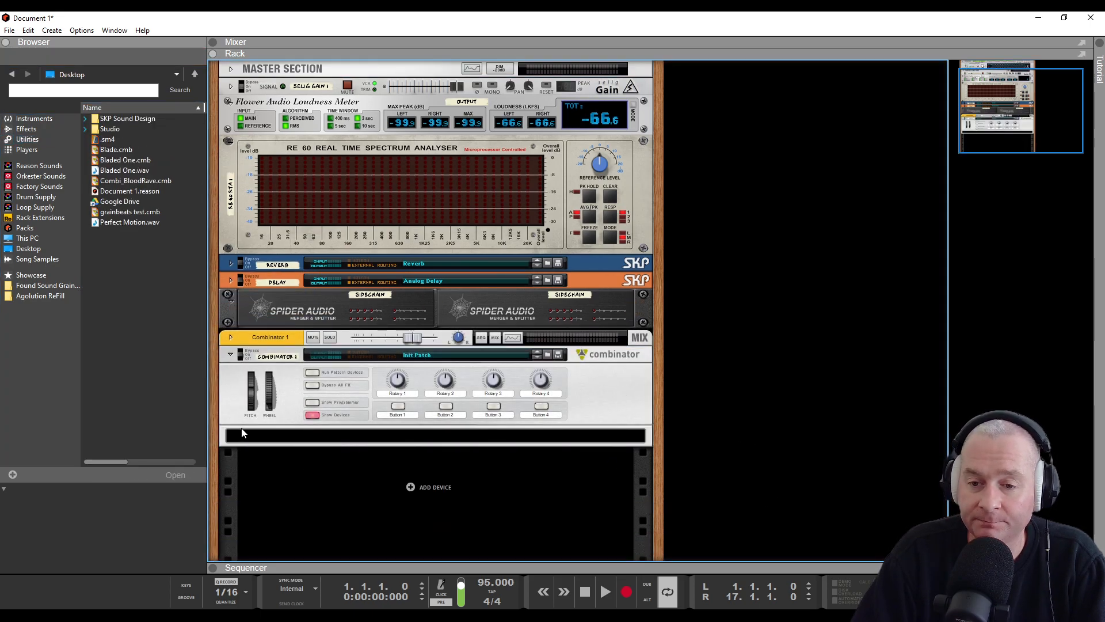
click(35, 139)
drag(148, 291, 300, 439)
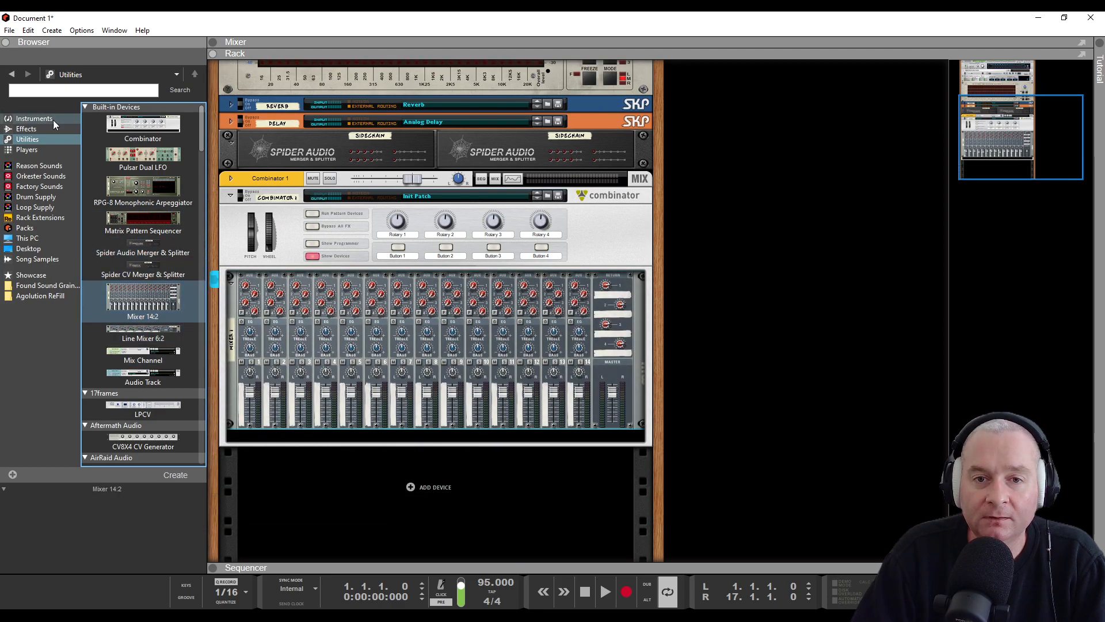
- Add an RV7000 MkII reverb below the mixer inside the Combinator
click(32, 128)
scroll(155, 258, down, 5)
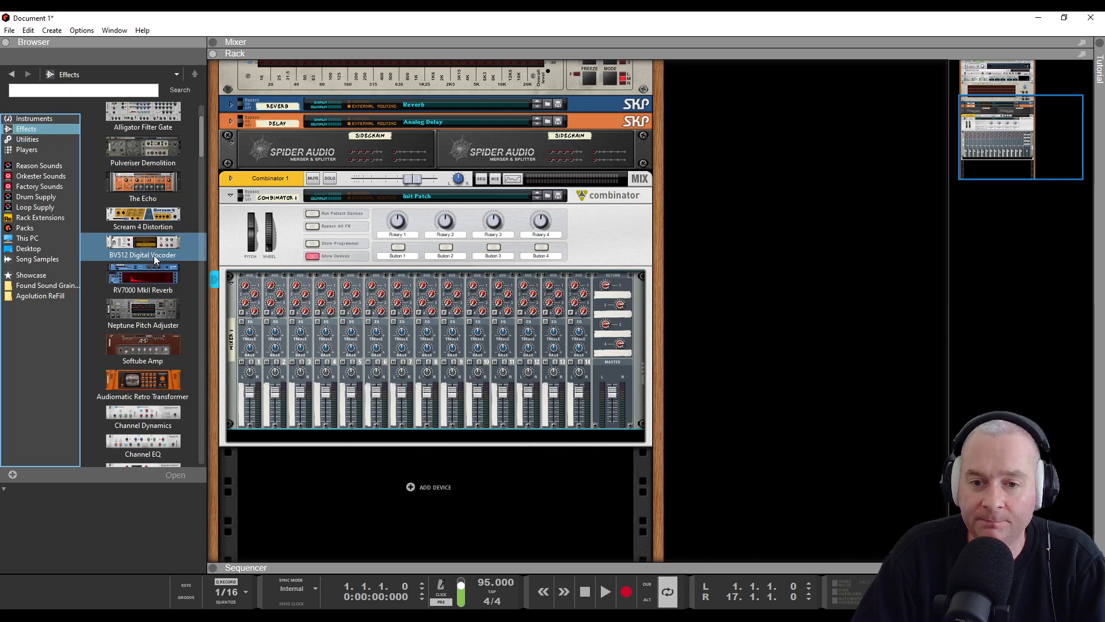
scroll(154, 254, down, 8)
scroll(156, 255, up, 11)
scroll(157, 259, up, 5)
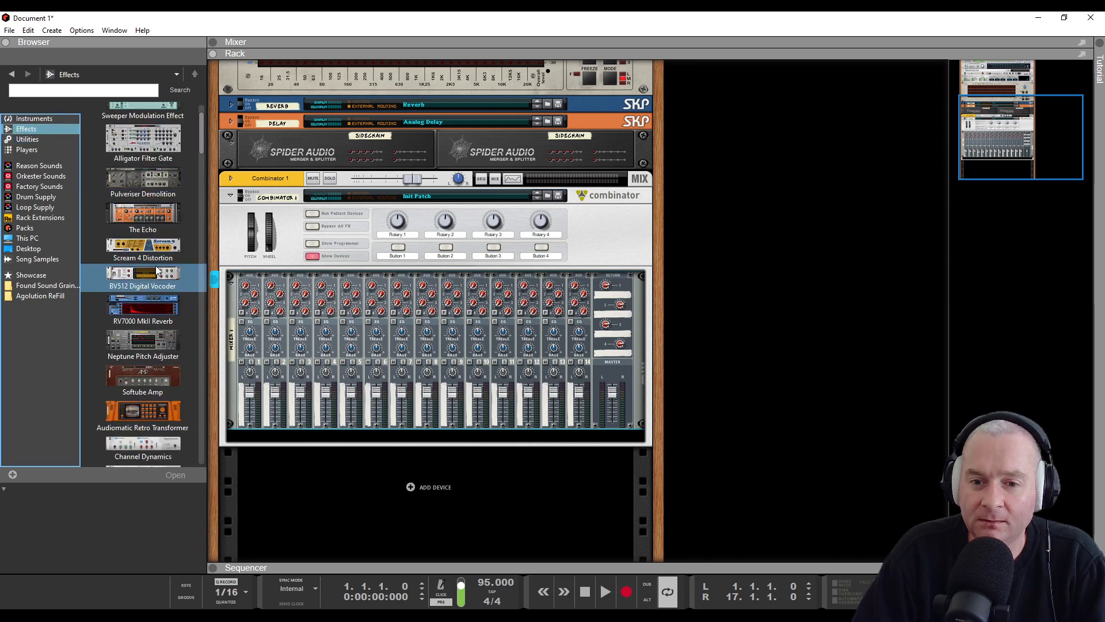
drag(122, 306, 271, 435)
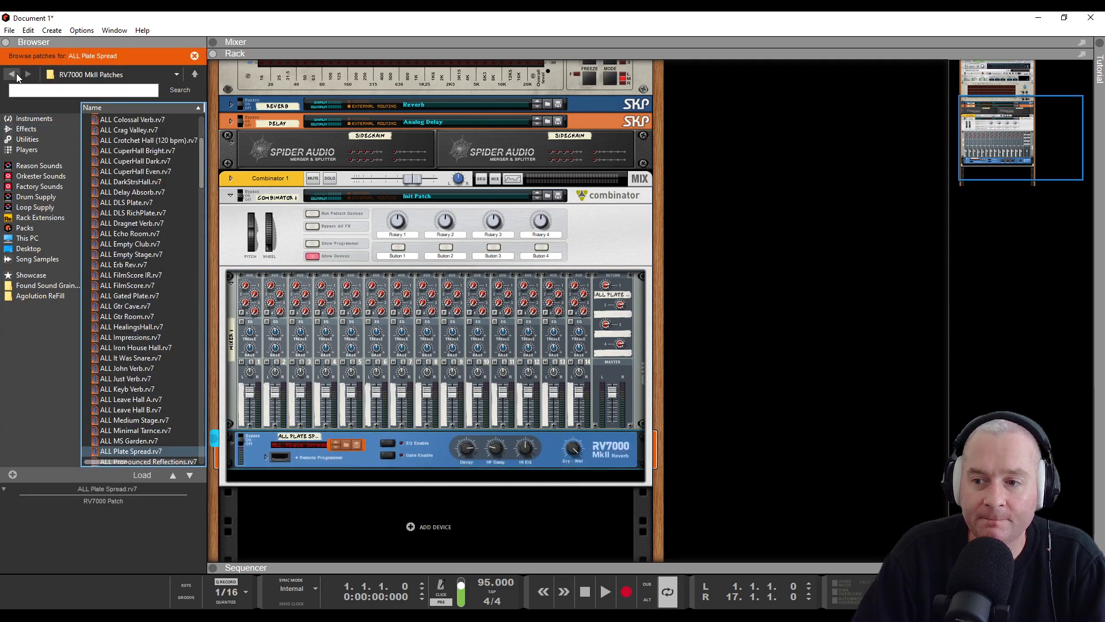
- Add The Echo below the RV7000 inside the Combinator and fold both effects
click(12, 78)
drag(143, 214, 283, 471)
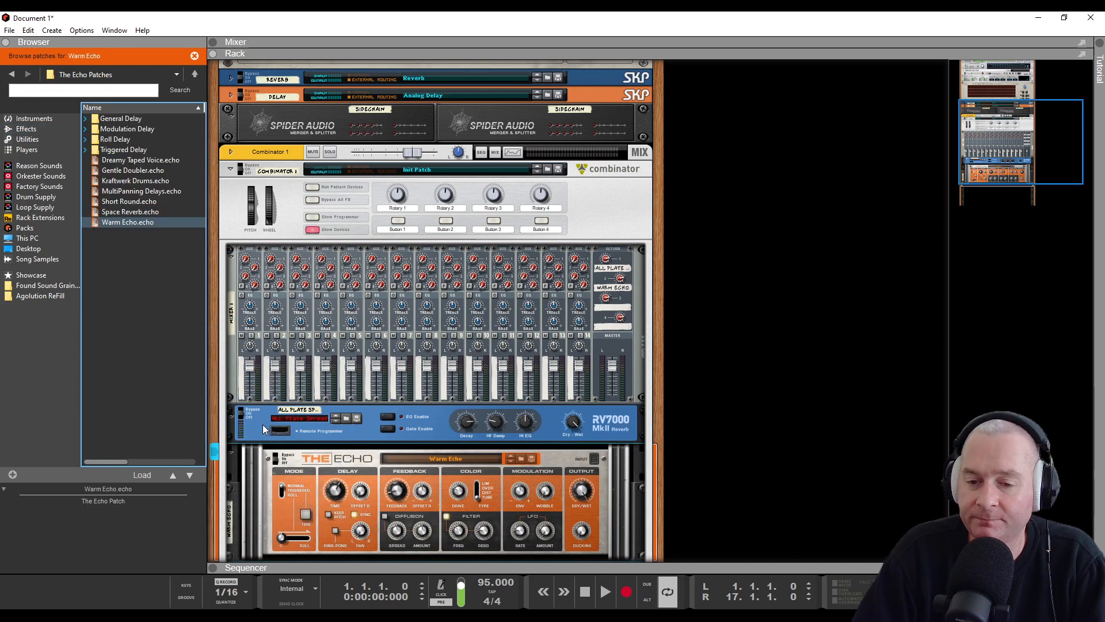
click(230, 454)
click(232, 417)
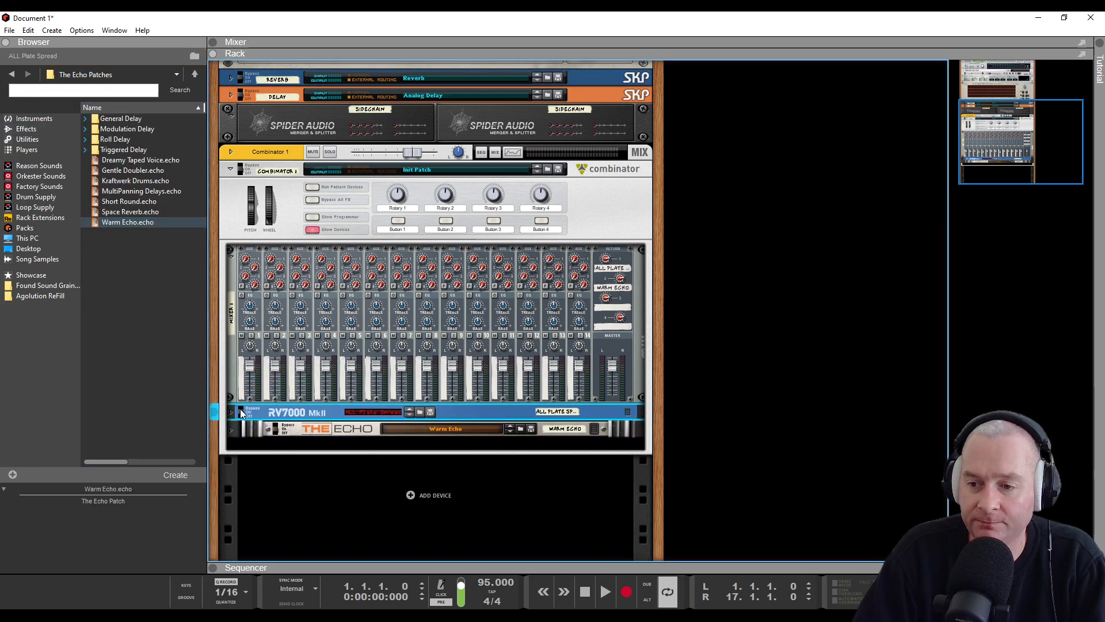
- Insert a Pulveriser above the mixer inside the Combinator
click(294, 446)
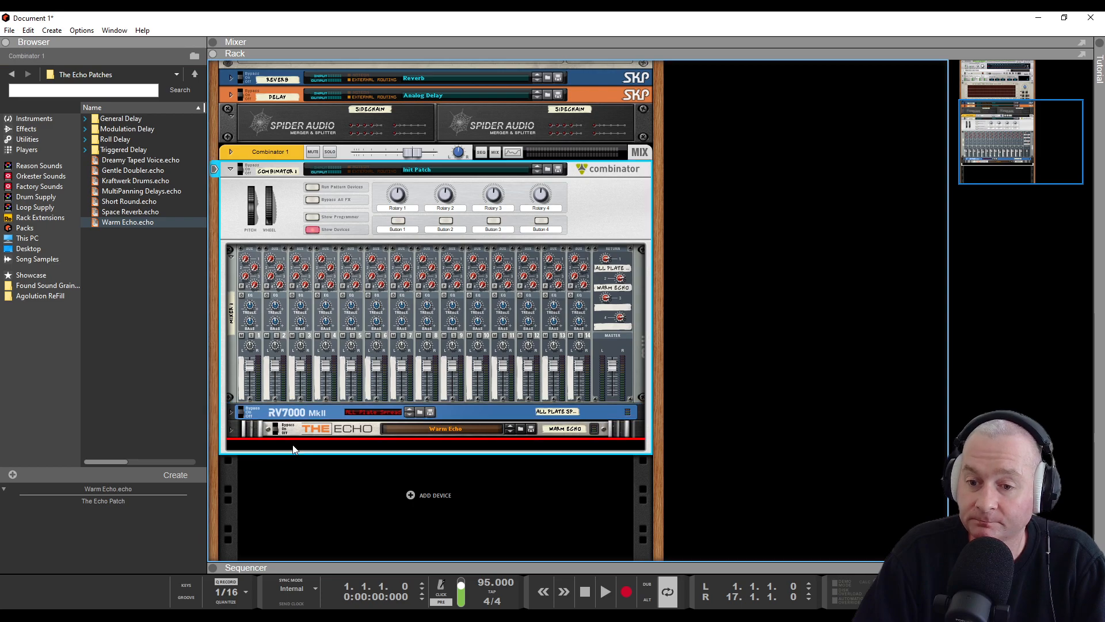
click(32, 125)
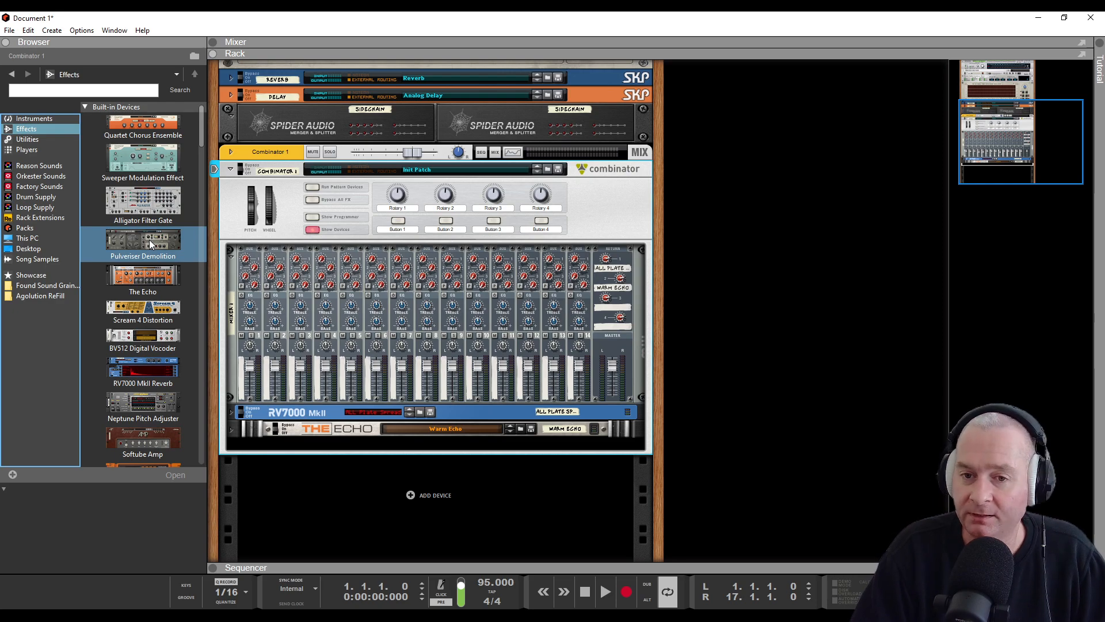
drag(129, 240, 286, 255)
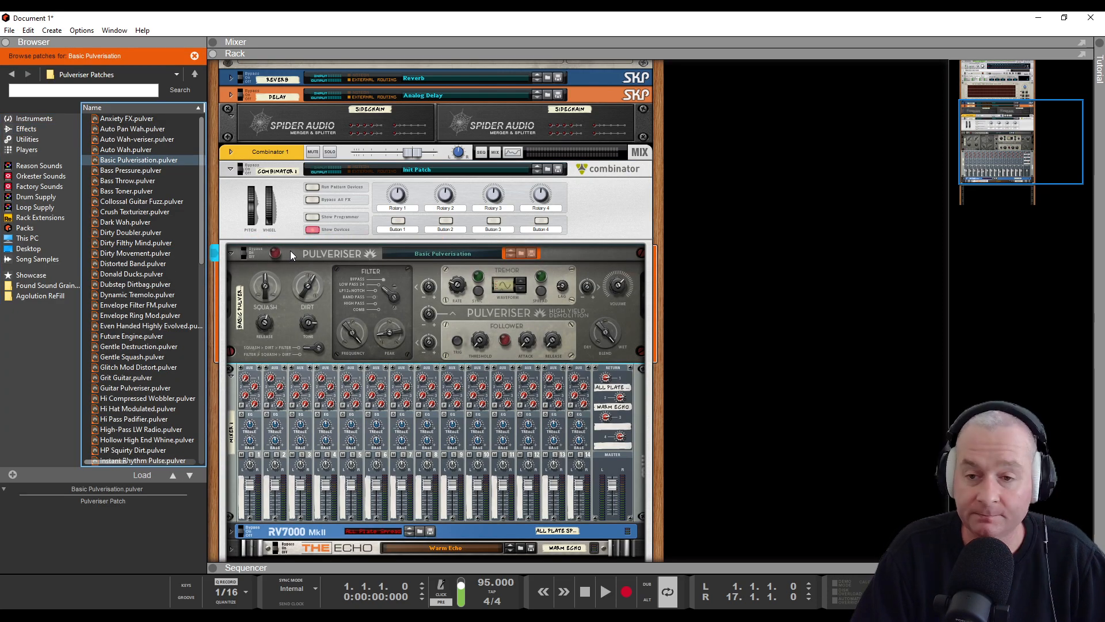
- On the rear of the rack, move the left and right cables from the mixer's master outputs to the Pulveriser's outputs
key(Tab)
click(597, 365)
drag(597, 364, 561, 321)
drag(614, 392, 581, 322)
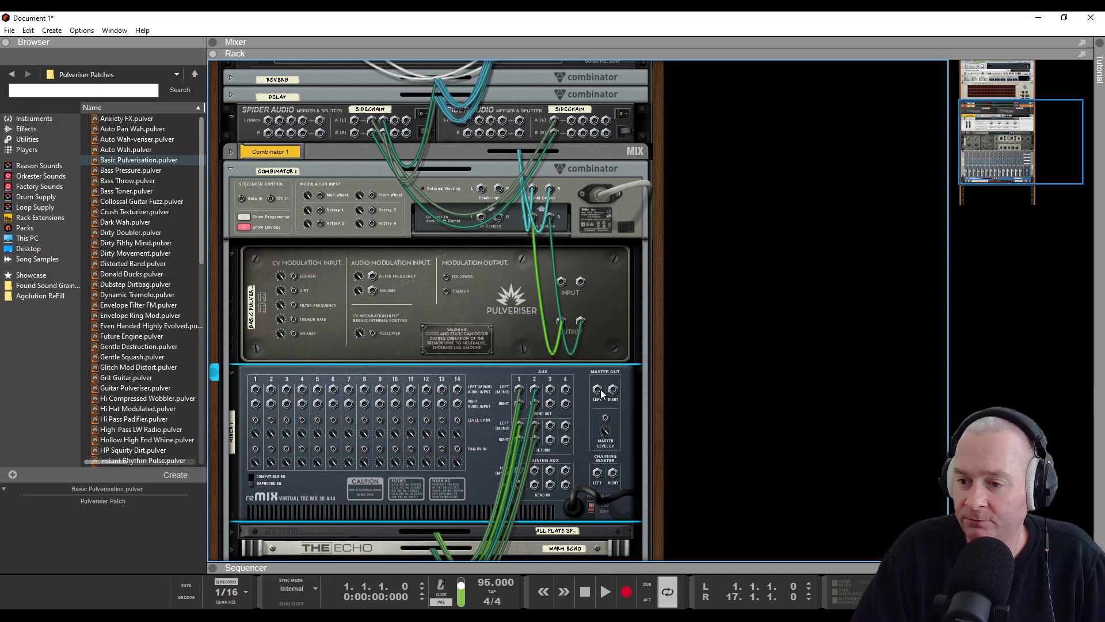
key(Tab)
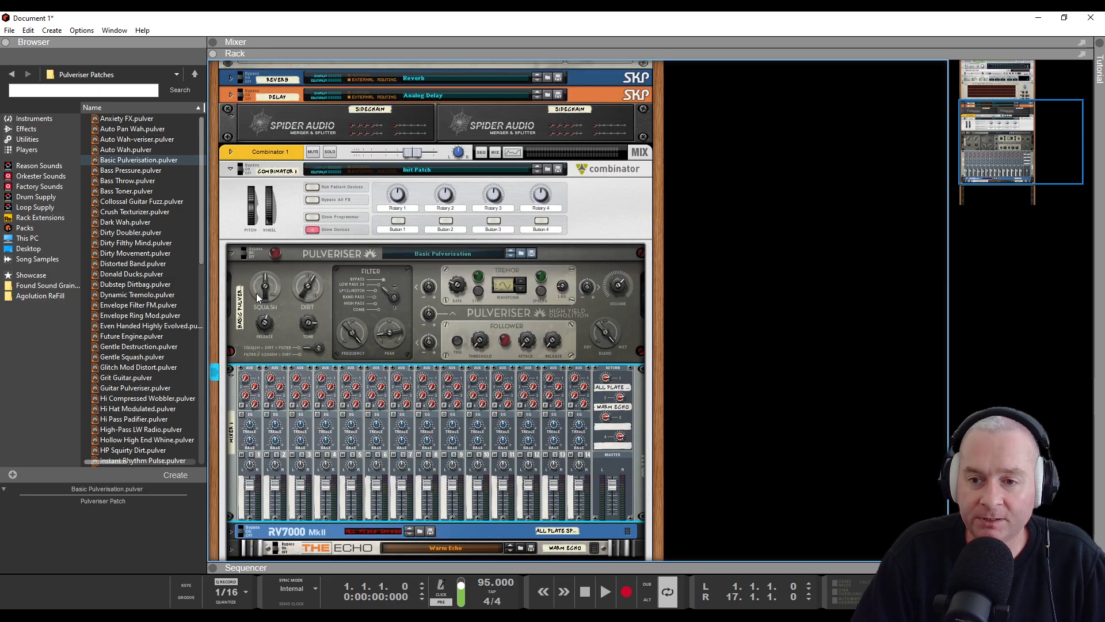
- Reset the Pulveriser to its initial patch and rename it Master, leaving it folded
right_click(297, 260)
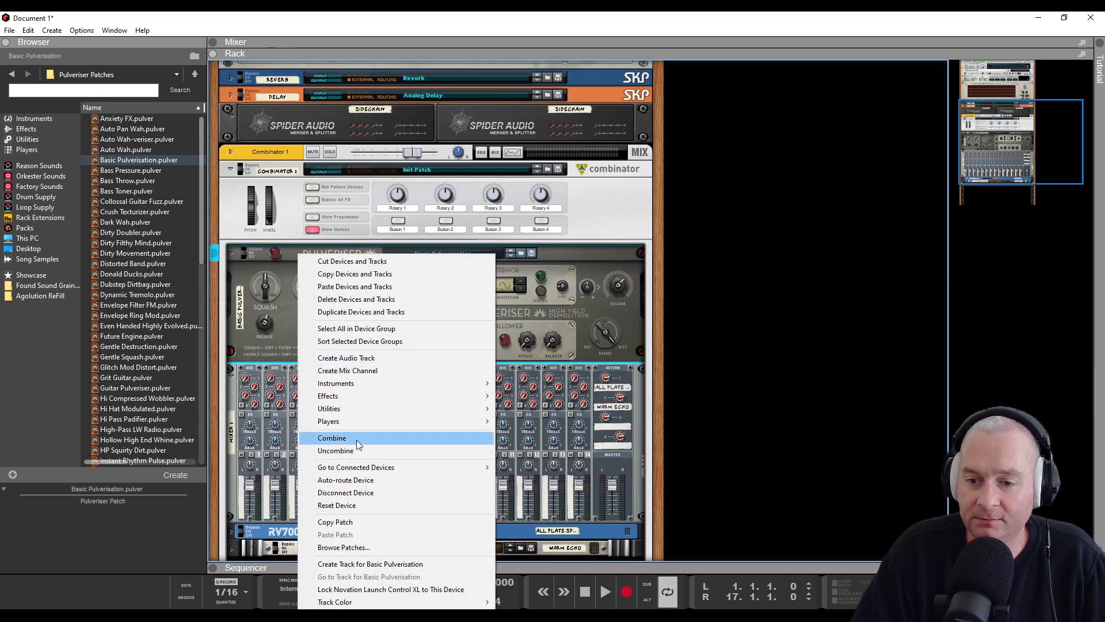
click(366, 505)
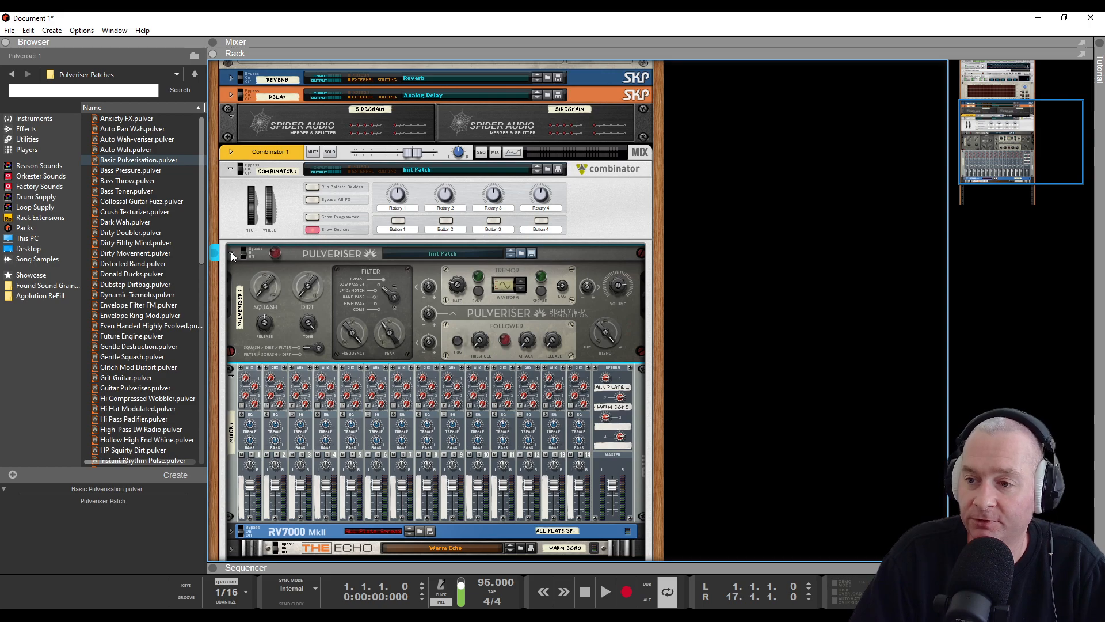
double_click(240, 295)
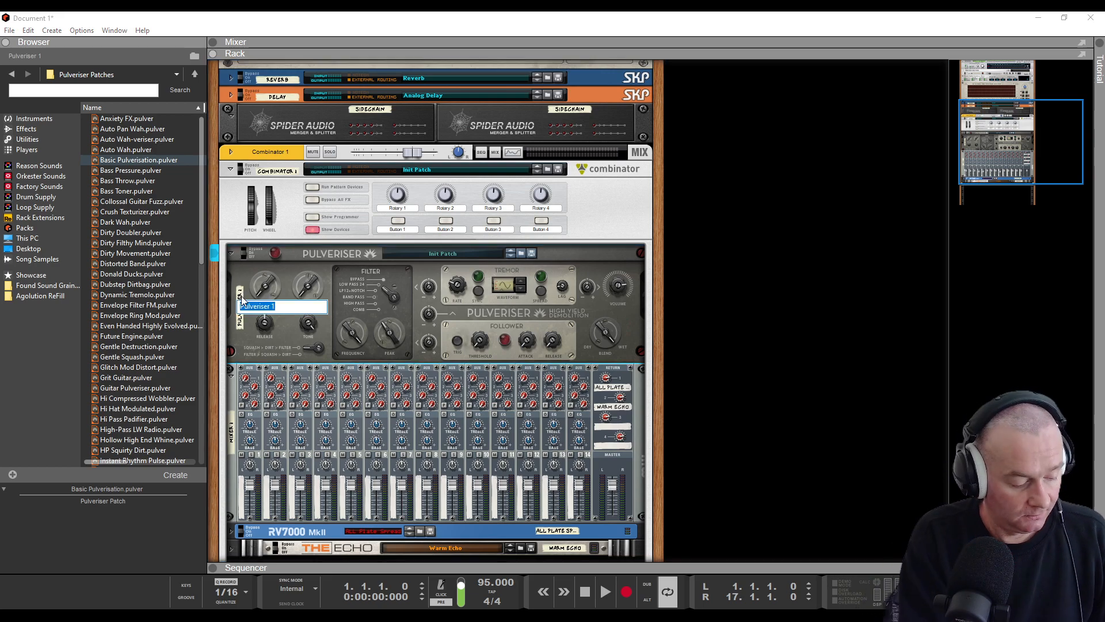
text(Master)
key(Return)
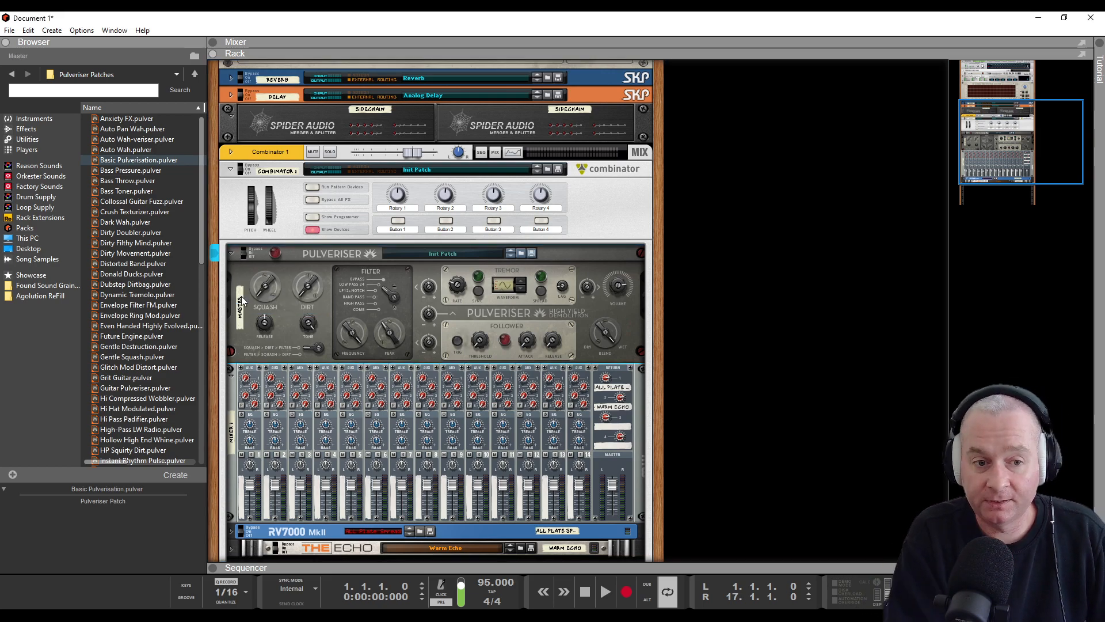
click(232, 253)
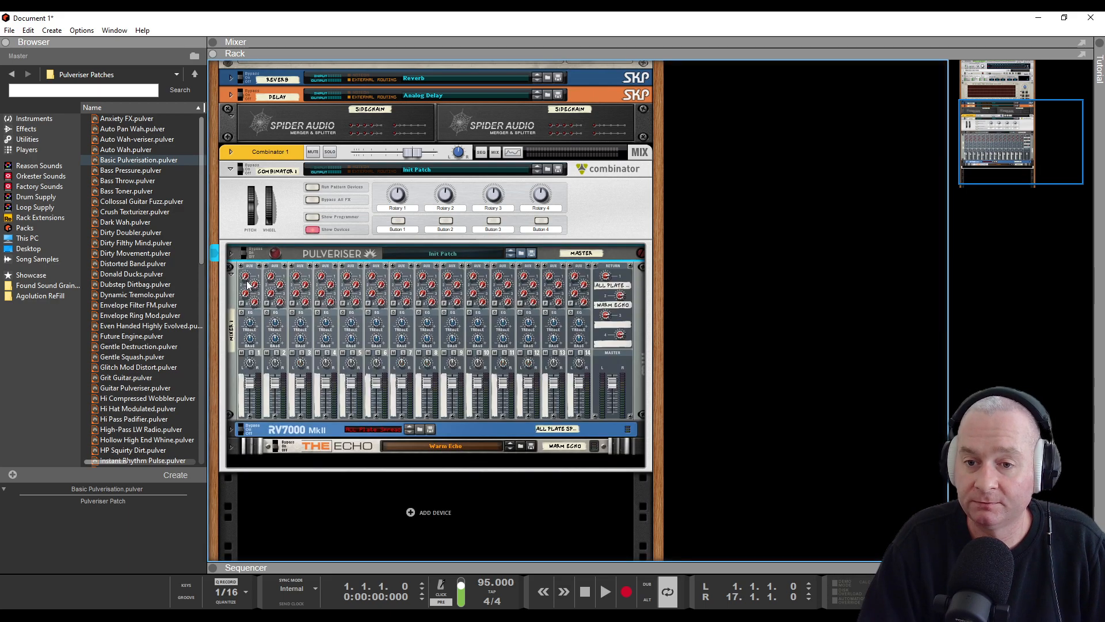
- Rename the RV7000 as Reverb and The Echo as Delay
double_click(548, 430)
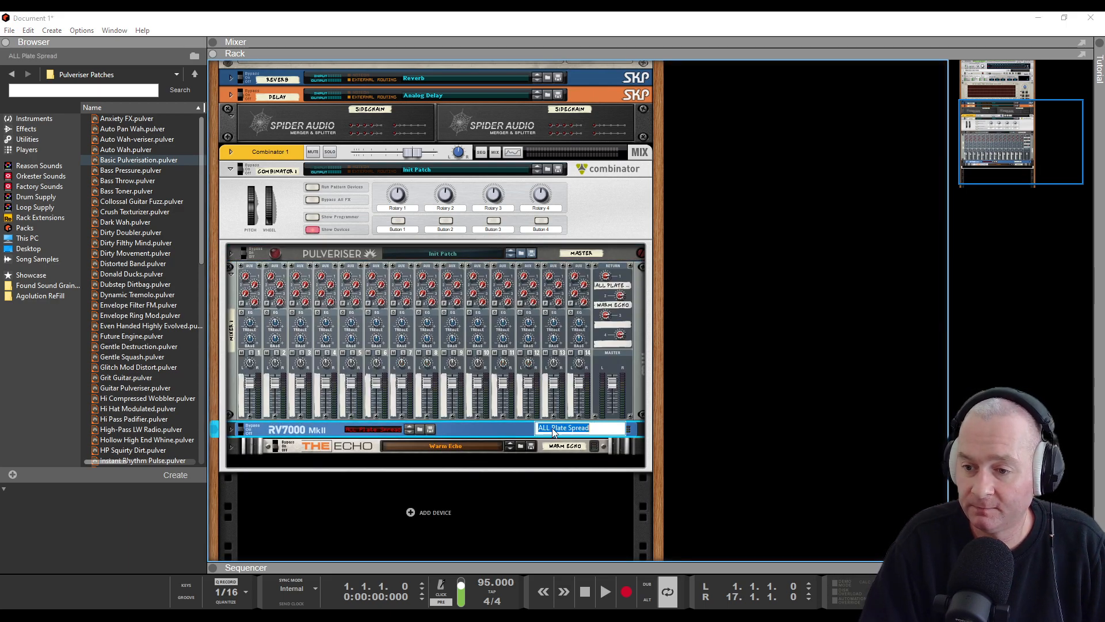
text(Reverb)
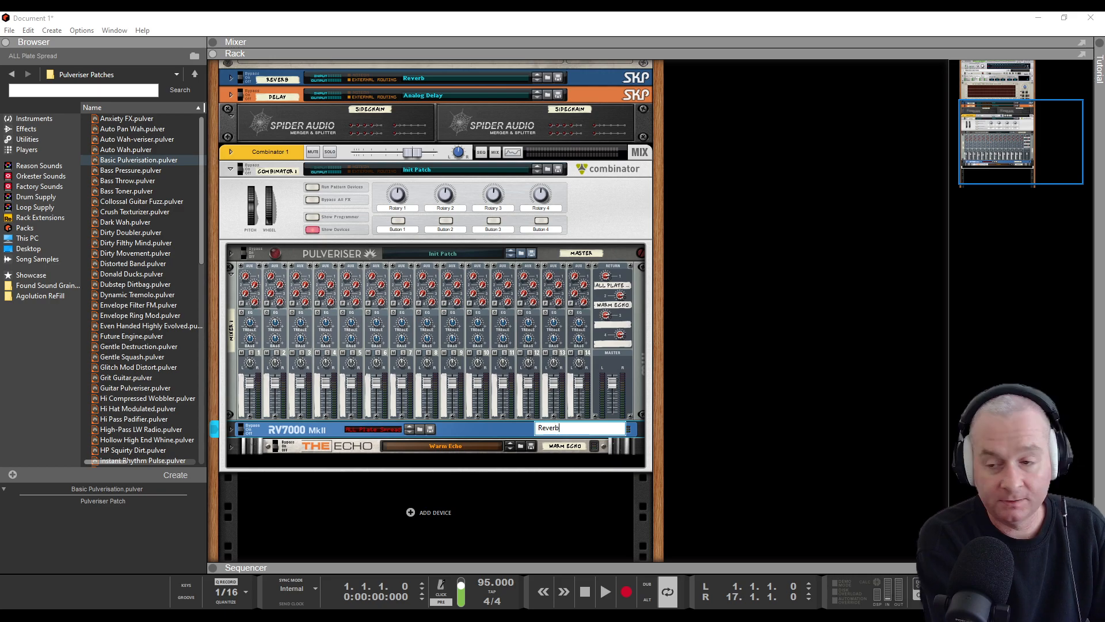
key(Return)
double_click(566, 446)
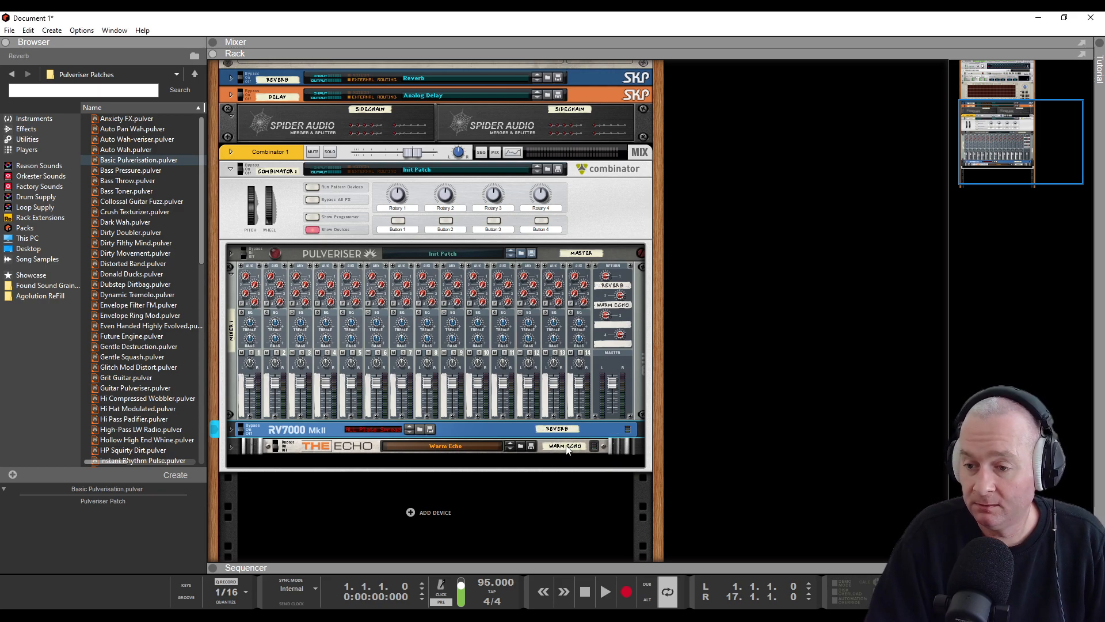
text(Dela)
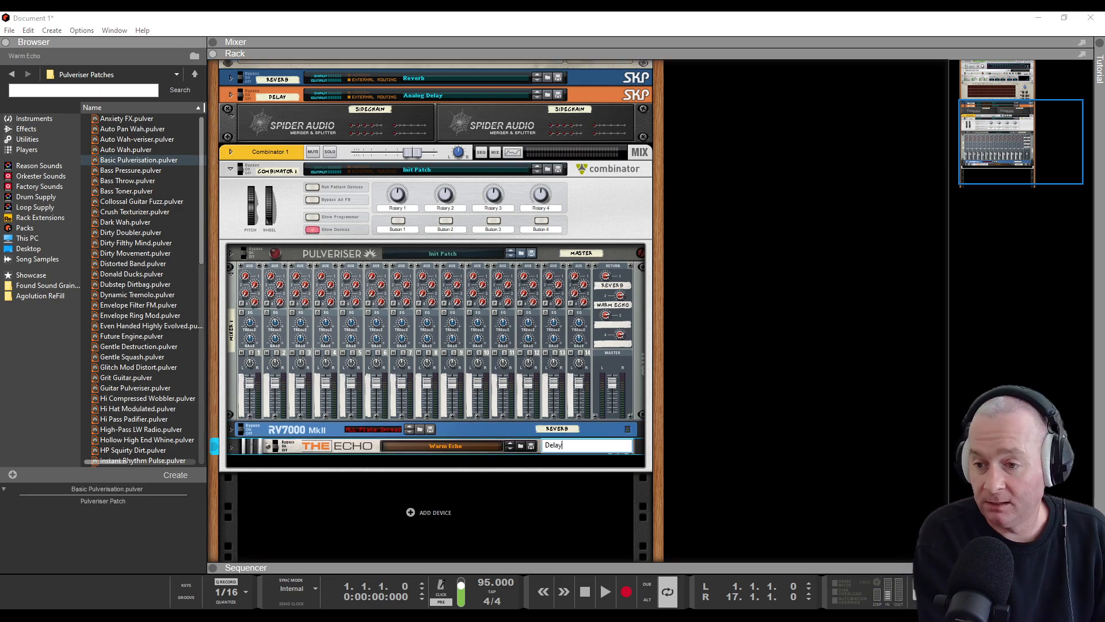
text(y)
key(Return)
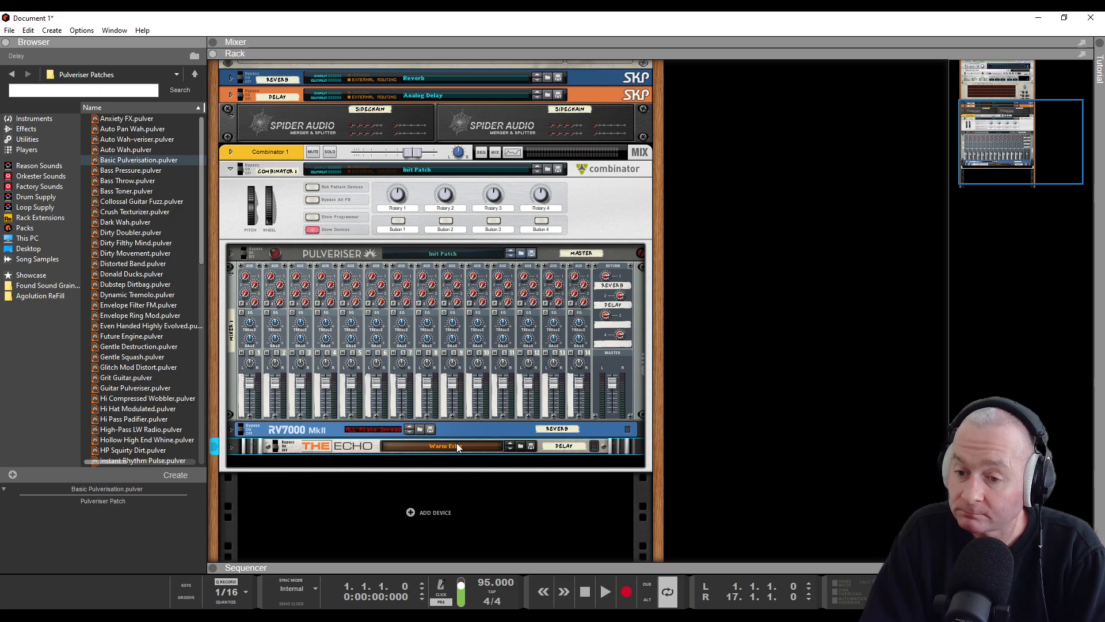
- Unfold the RV7000 with its remote programmer and reset the device to its initial patch
click(231, 430)
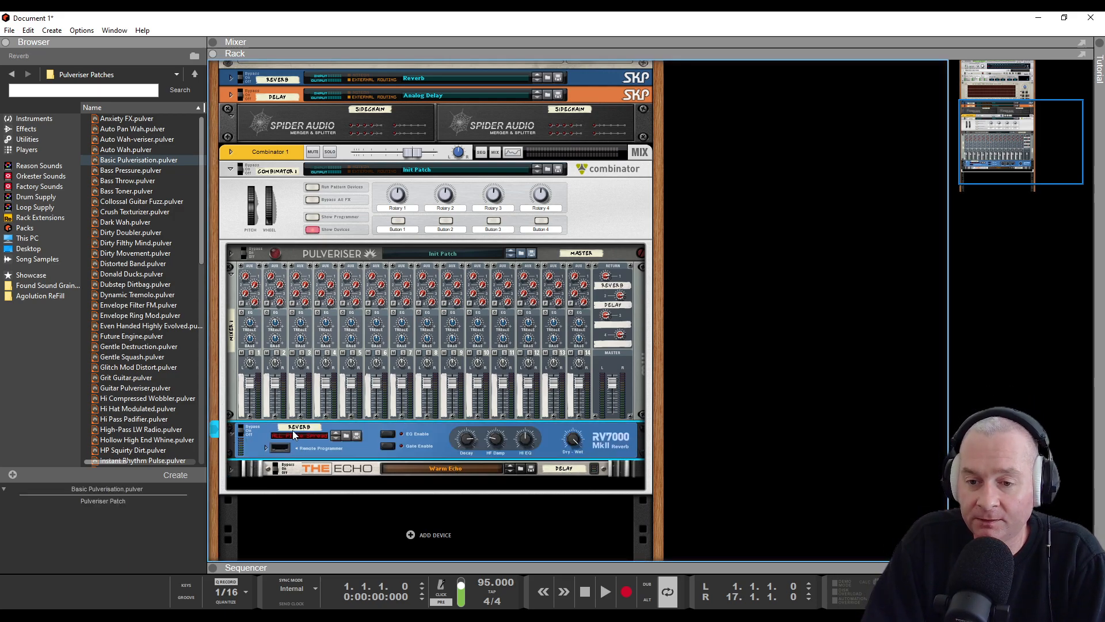
click(267, 448)
right_click(254, 444)
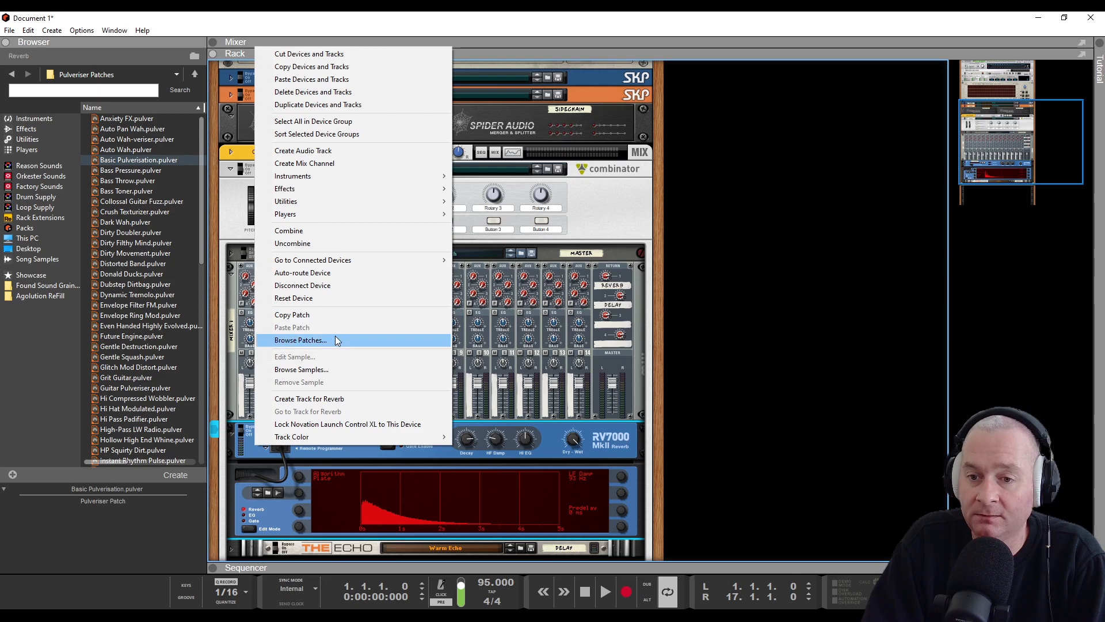
click(326, 299)
- Set the reverb algorithm to Plate and lengthen the decay to a tail of about 5 s, leaving the device folded
drag(297, 476, 300, 430)
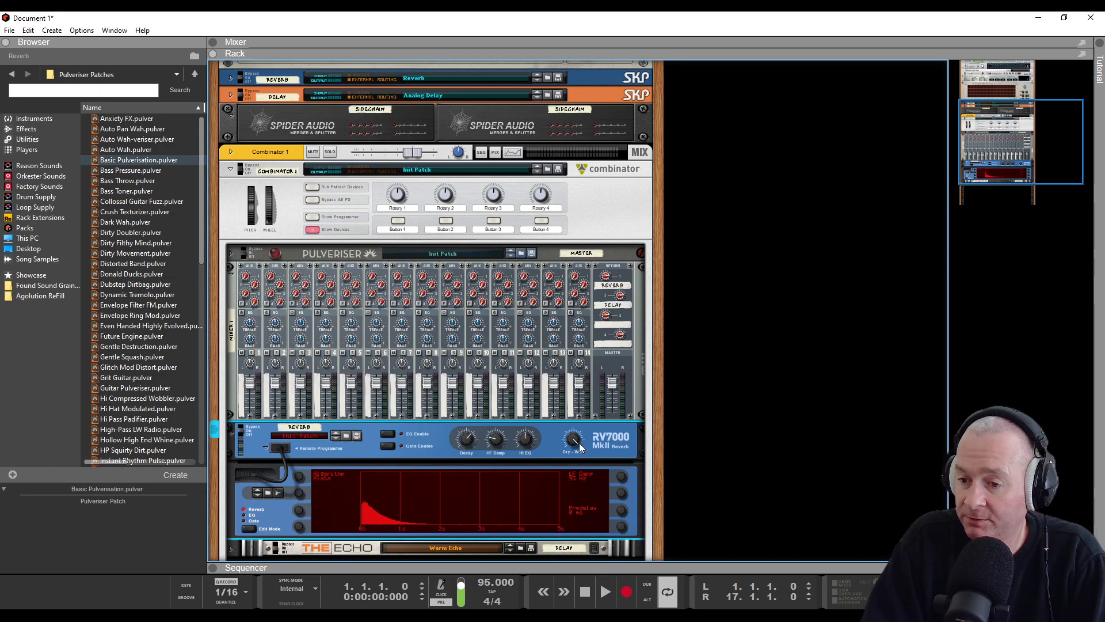
drag(471, 440, 466, 400)
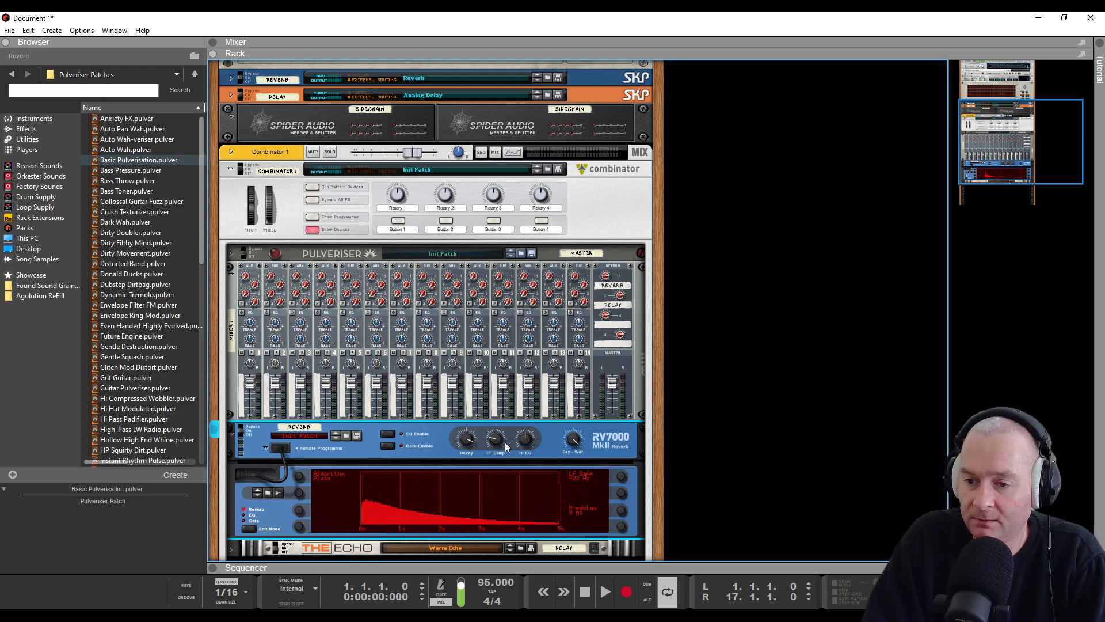
click(230, 431)
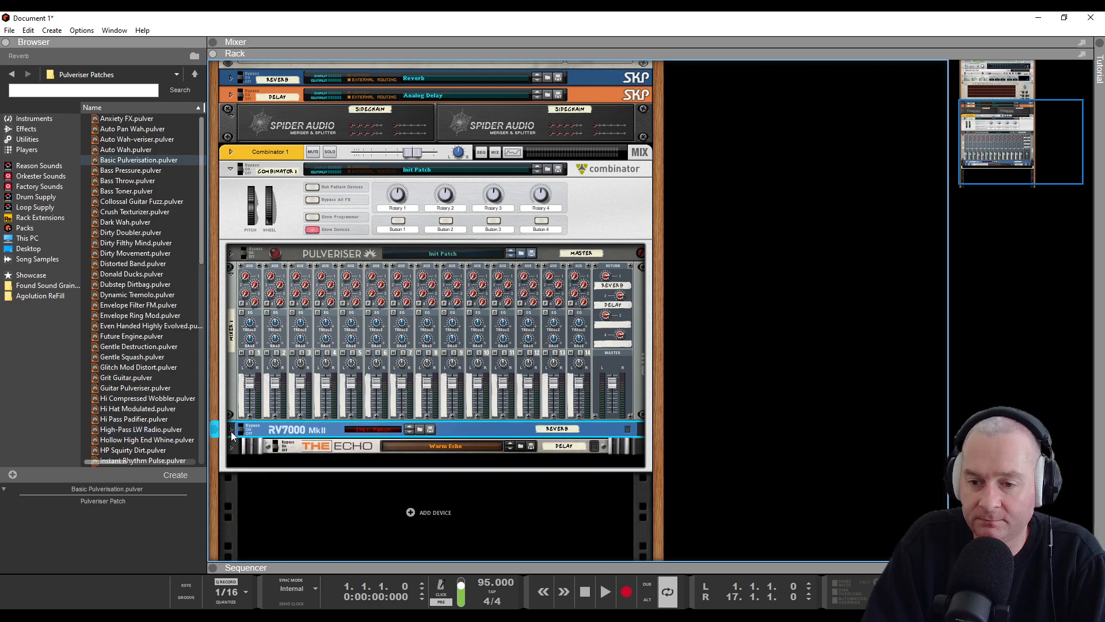
- Unfold The Echo and reset it to its initial patch
click(230, 450)
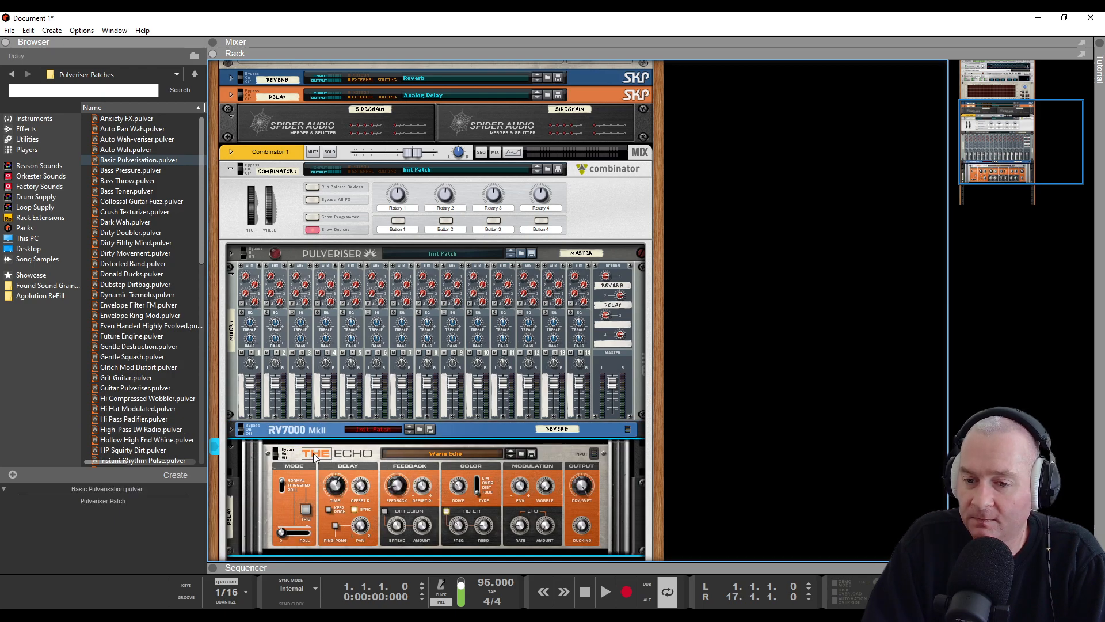
right_click(314, 460)
click(372, 347)
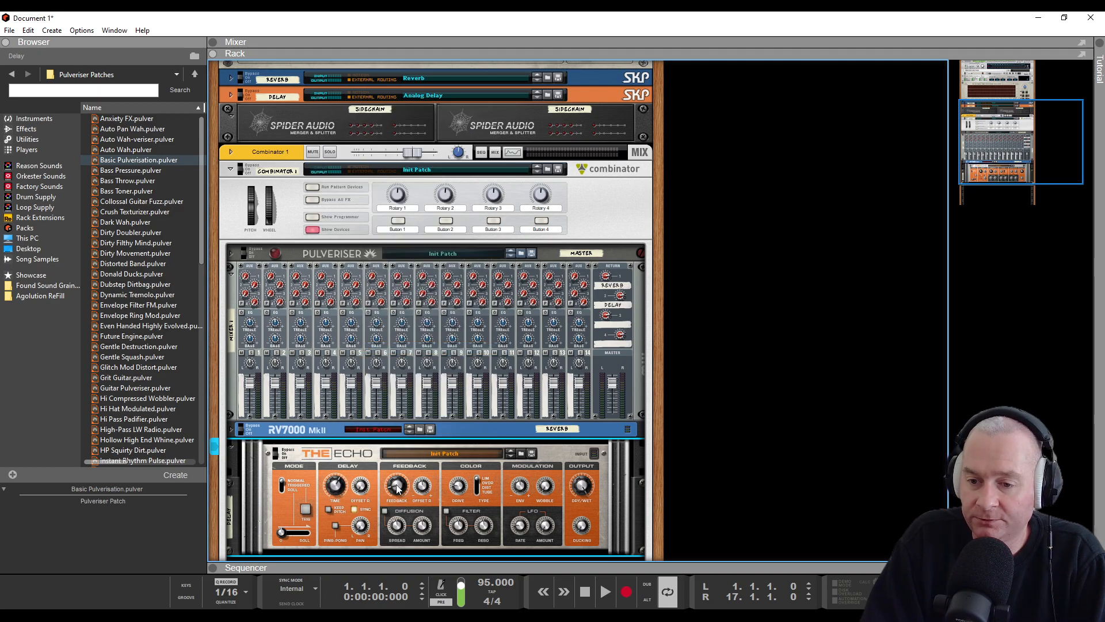
- Enable ping-pong on The Echo and set its drive amount to 40%, leaving the device folded
click(335, 527)
drag(407, 422, 399, 442)
drag(478, 478, 476, 501)
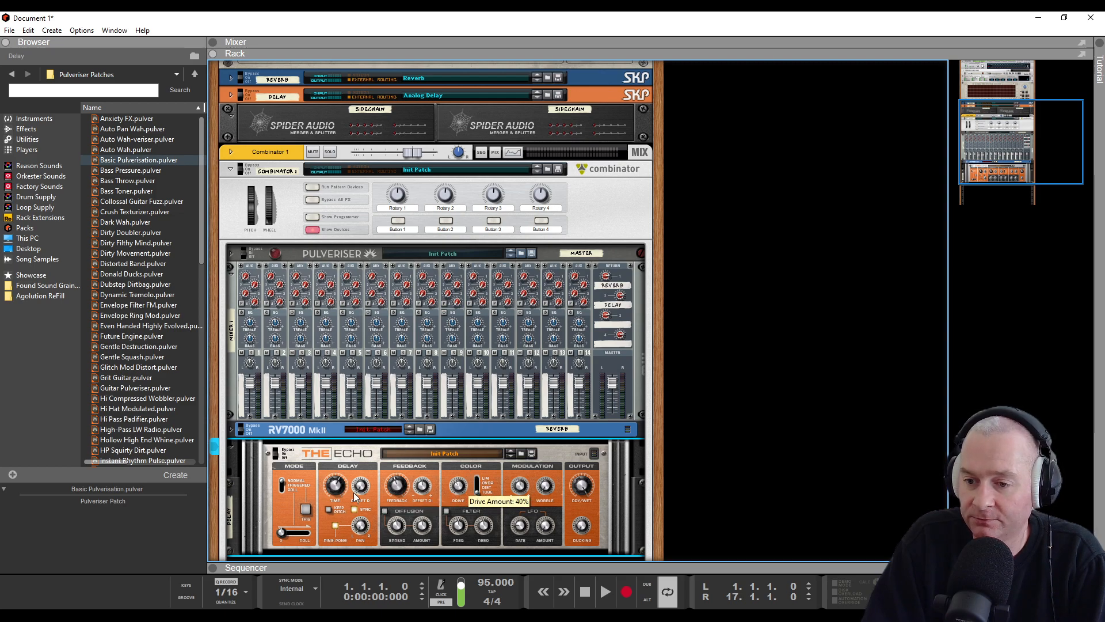
click(232, 447)
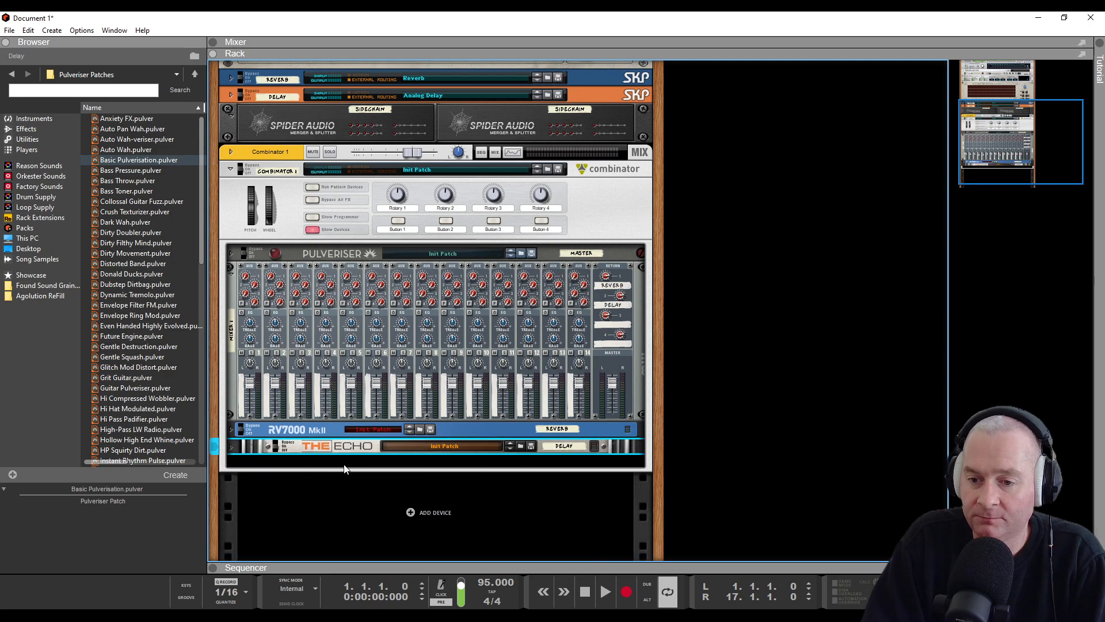
- Add a Grain Sample Manipulator inside the Combinator below The Echo and fold it
click(227, 469)
click(27, 129)
scroll(177, 321, down, 7)
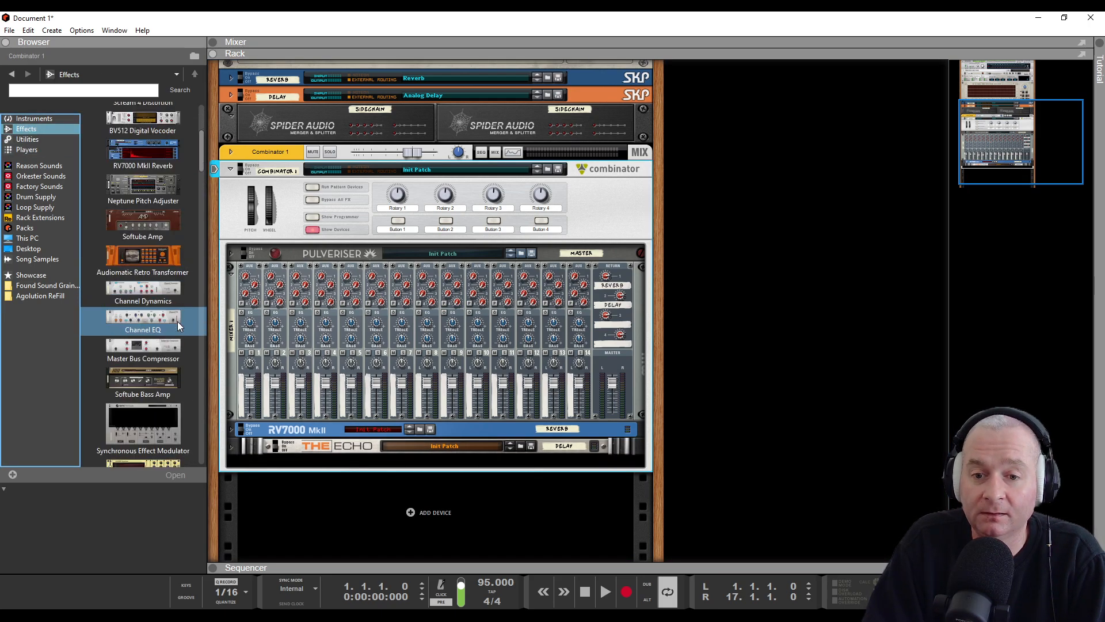
scroll(177, 321, up, 5)
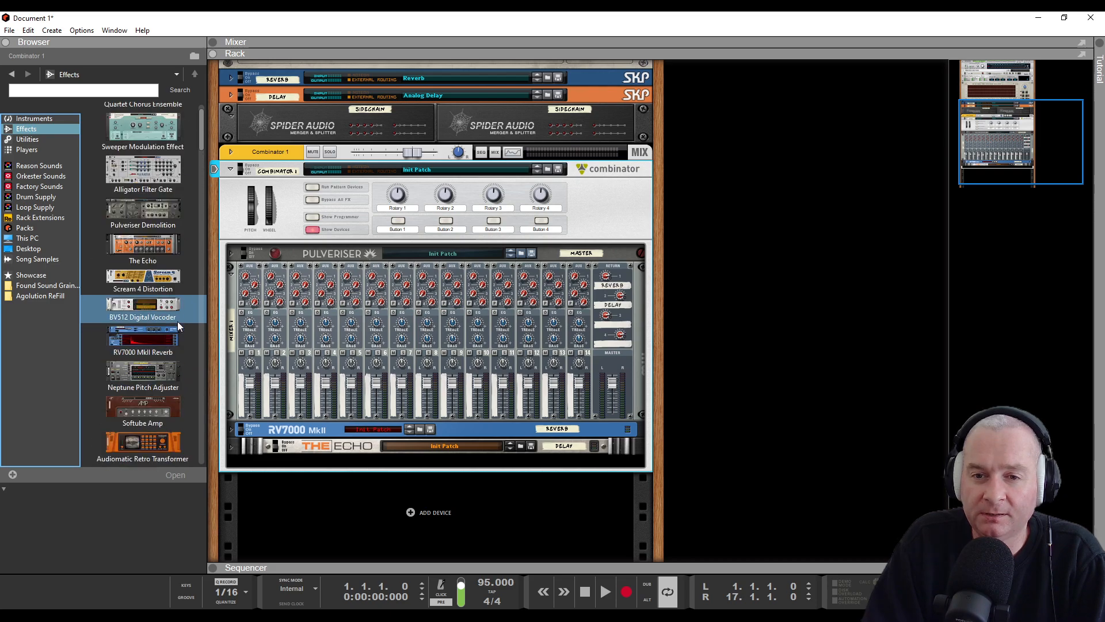
click(32, 119)
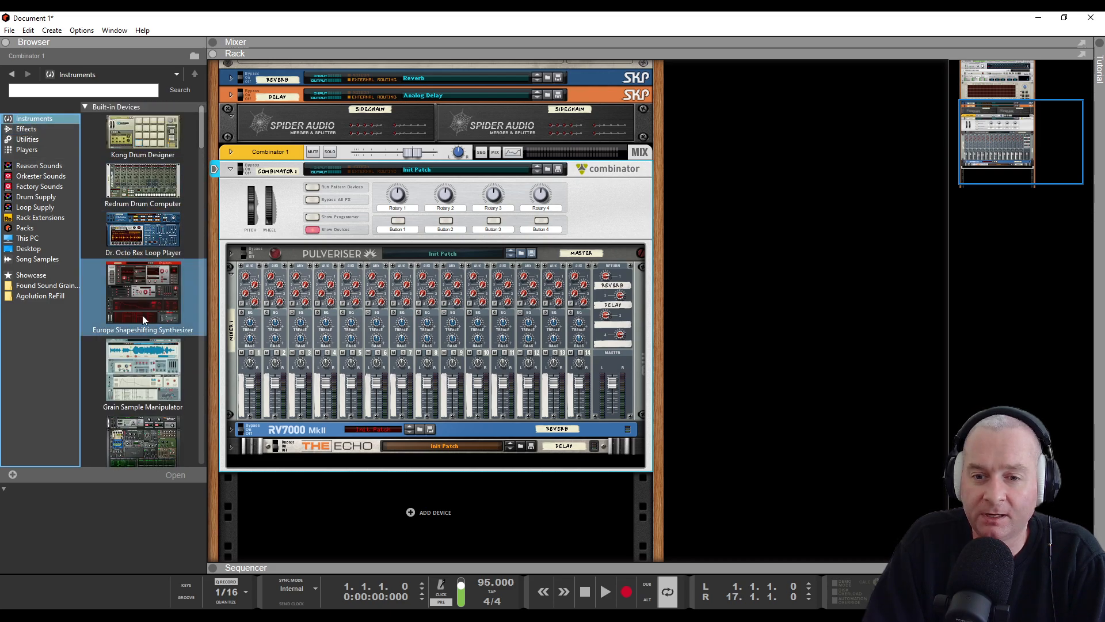
scroll(141, 322, down, 1)
drag(143, 322, 293, 456)
scroll(301, 458, up, 3)
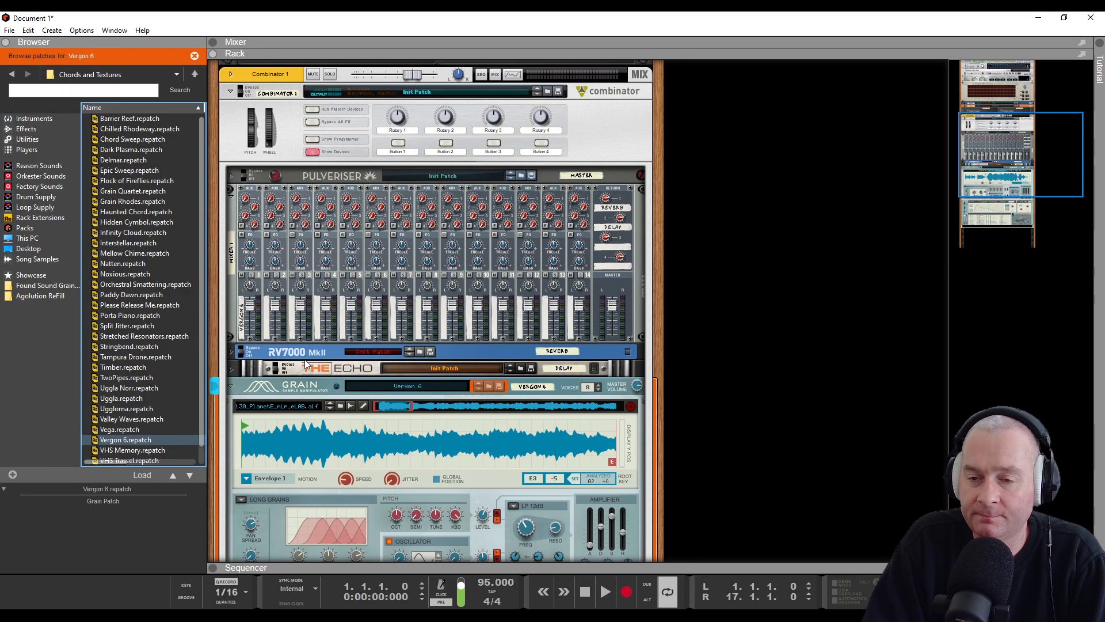
click(231, 387)
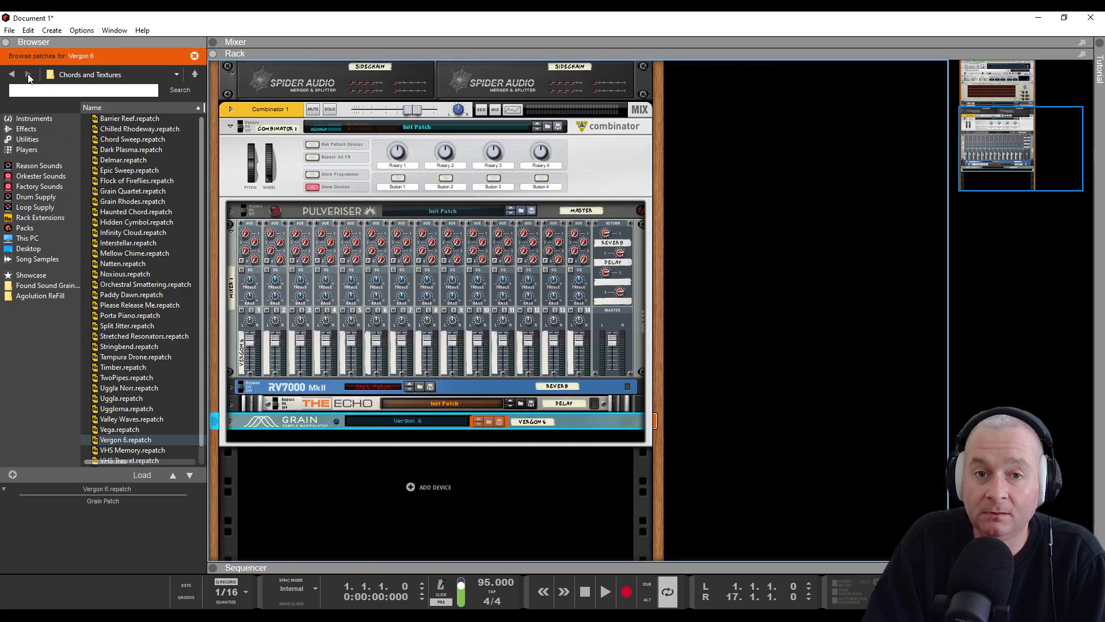
- Add three more Grain Sample Manipulators to the Combinator below the first one, leaving all of them folded
click(34, 118)
drag(148, 323, 236, 432)
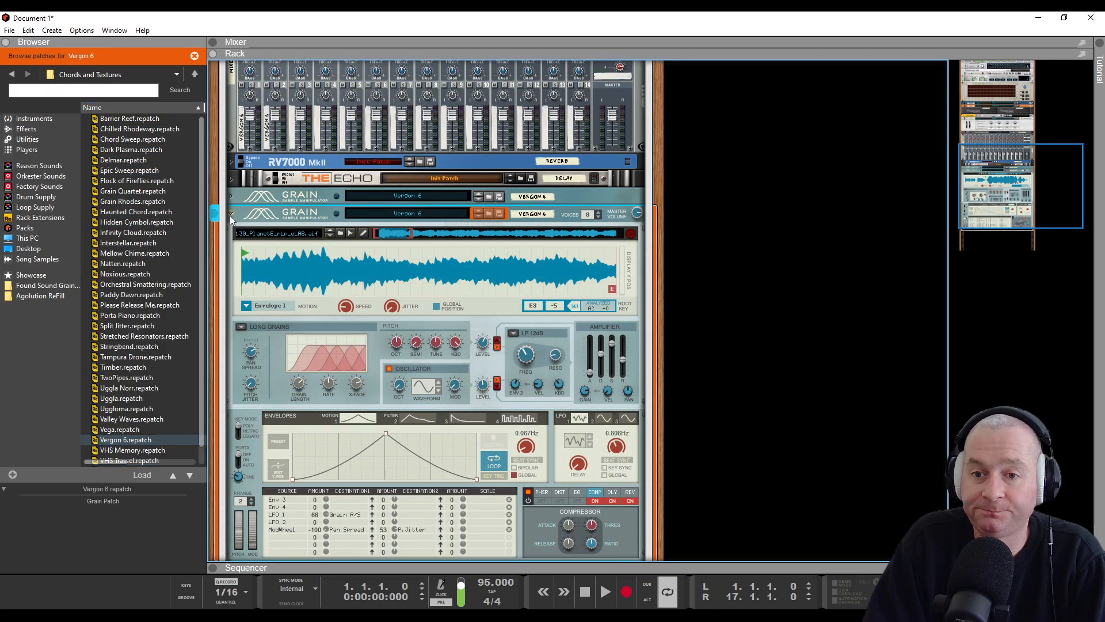
click(230, 214)
click(30, 118)
drag(144, 347, 322, 435)
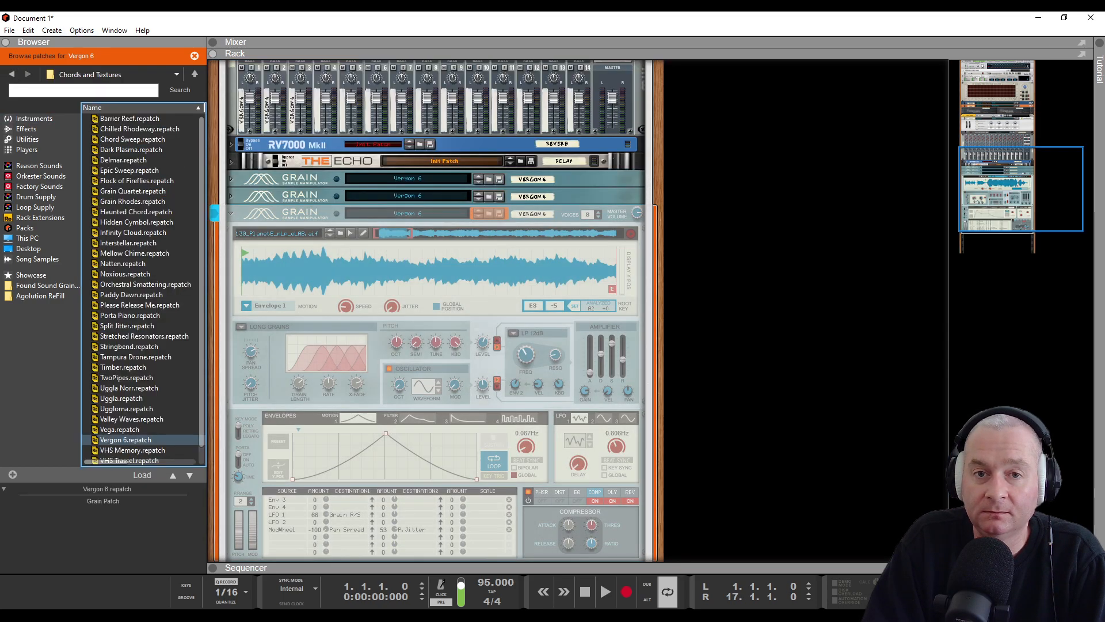
click(62, 121)
drag(143, 339, 296, 433)
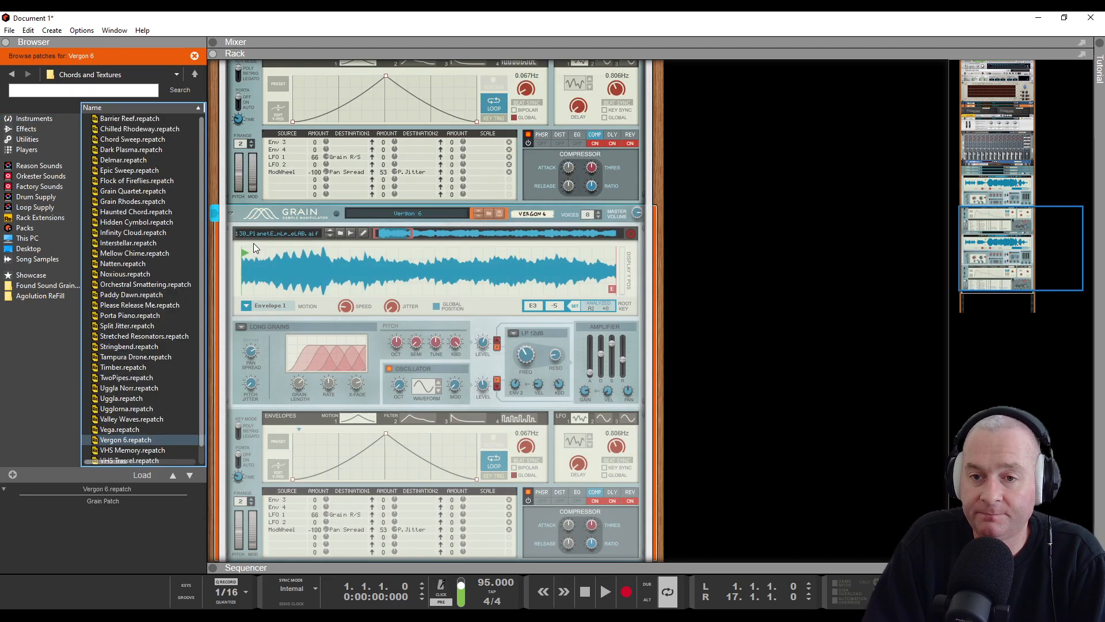
scroll(317, 271, up, 5)
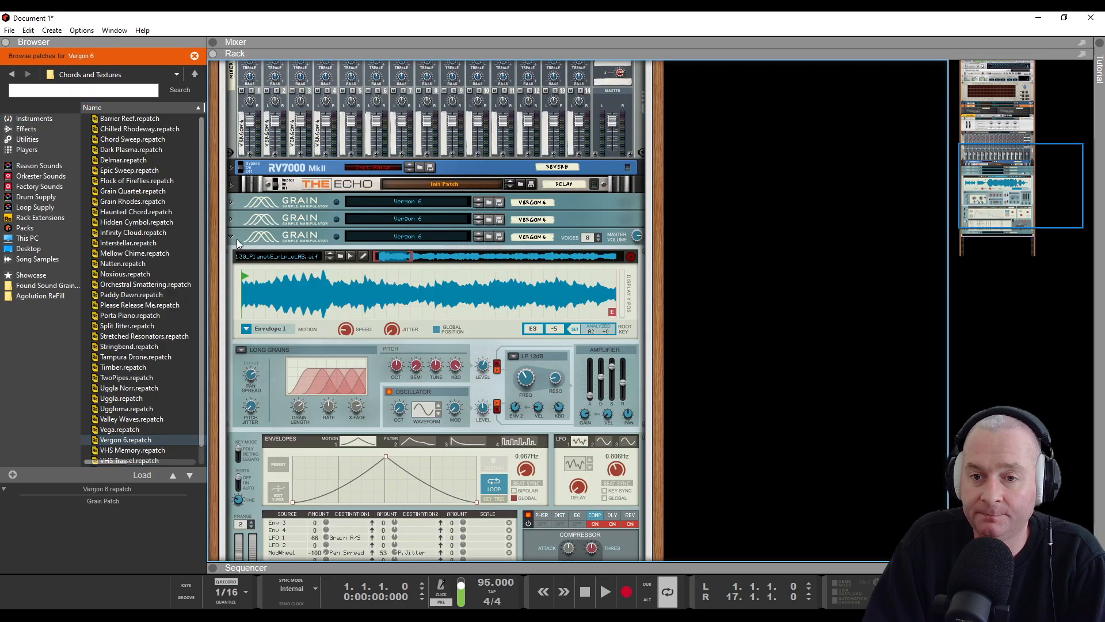
click(231, 239)
scroll(233, 247, up, 3)
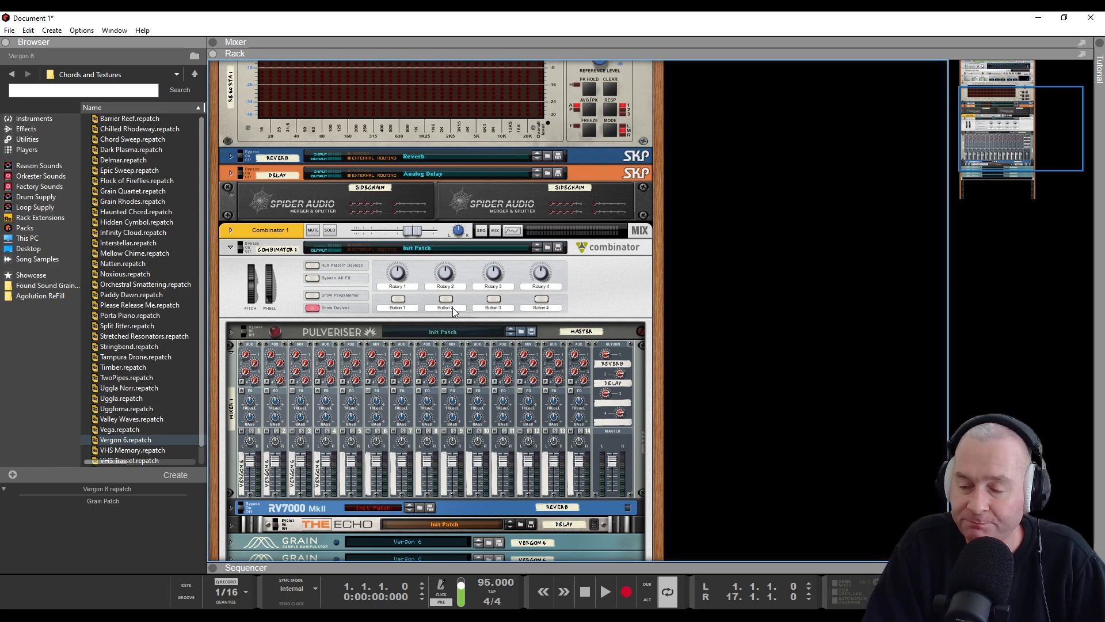
scroll(500, 412, down, 3)
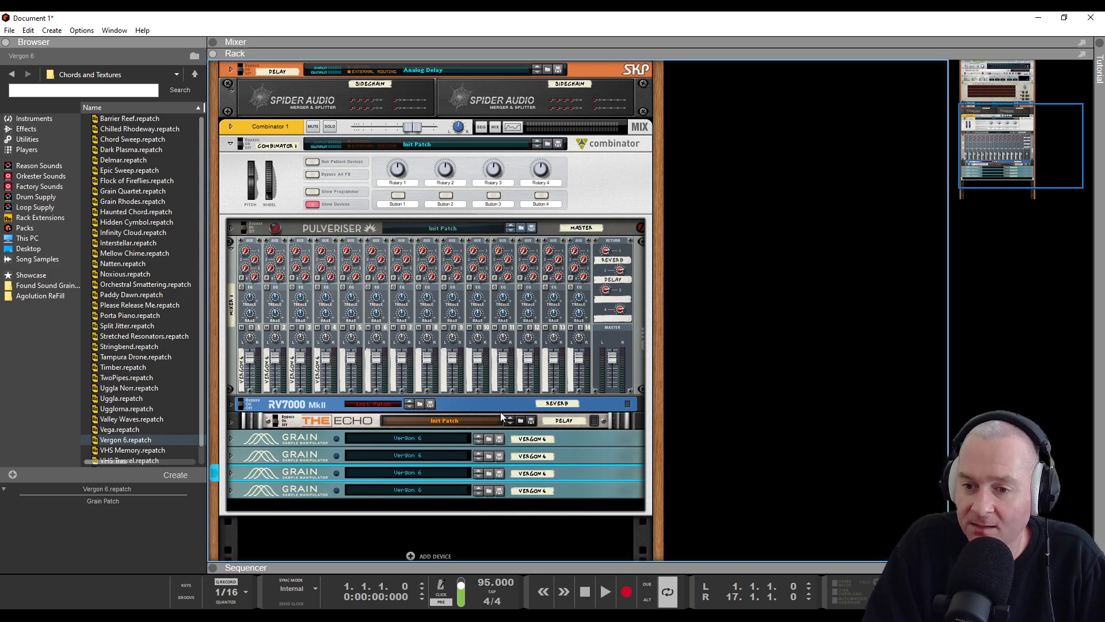
- Reset each of the four Grain devices to its initial patch
right_click(575, 440)
click(644, 335)
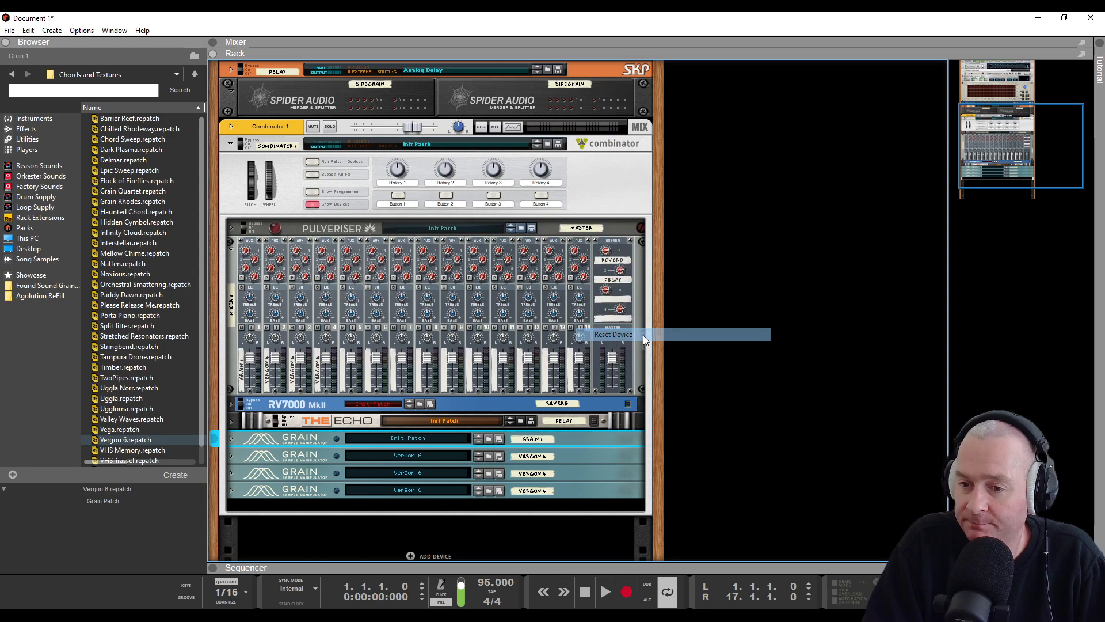
right_click(592, 454)
click(647, 350)
right_click(586, 473)
click(652, 368)
right_click(592, 489)
click(647, 385)
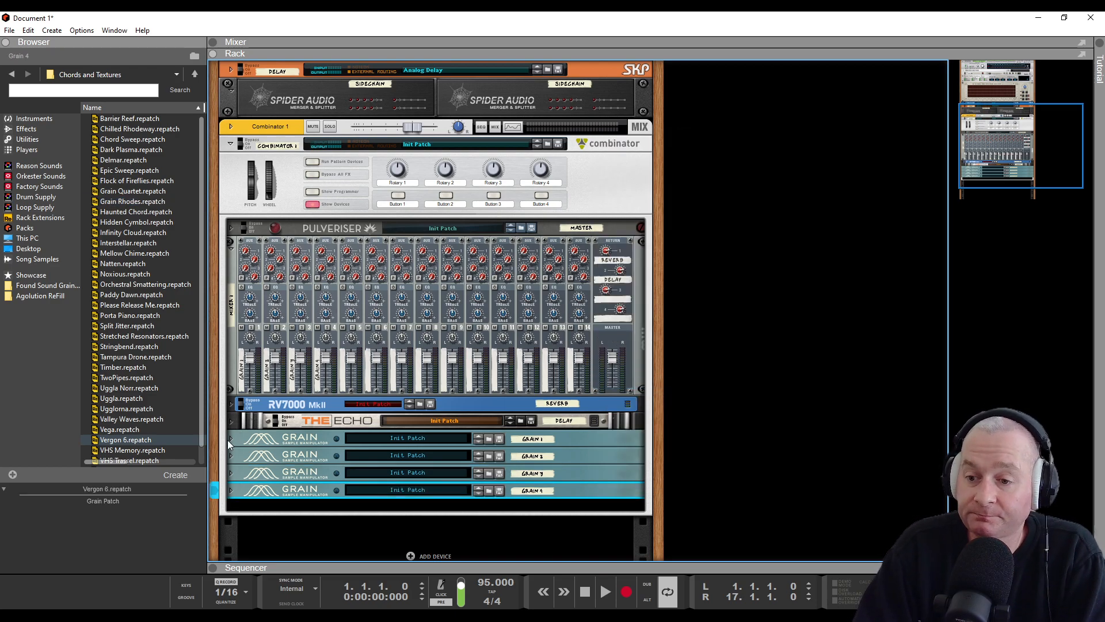
- Rename the first Grain device Kick and the second one Snare
double_click(542, 438)
text(Kick)
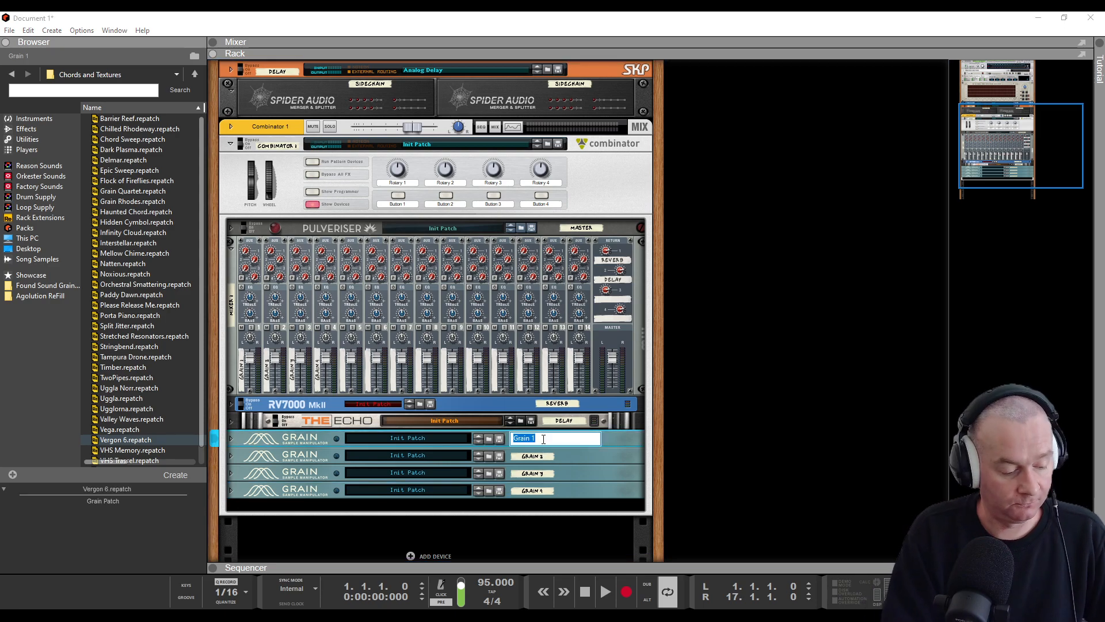
key(Return)
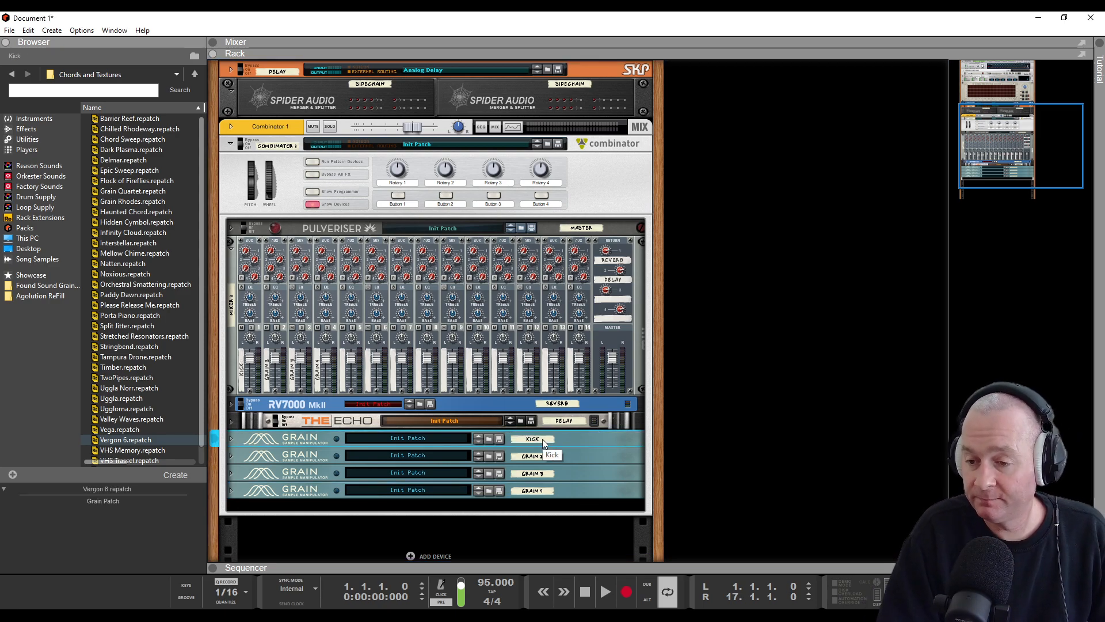
double_click(530, 455)
text(Snare)
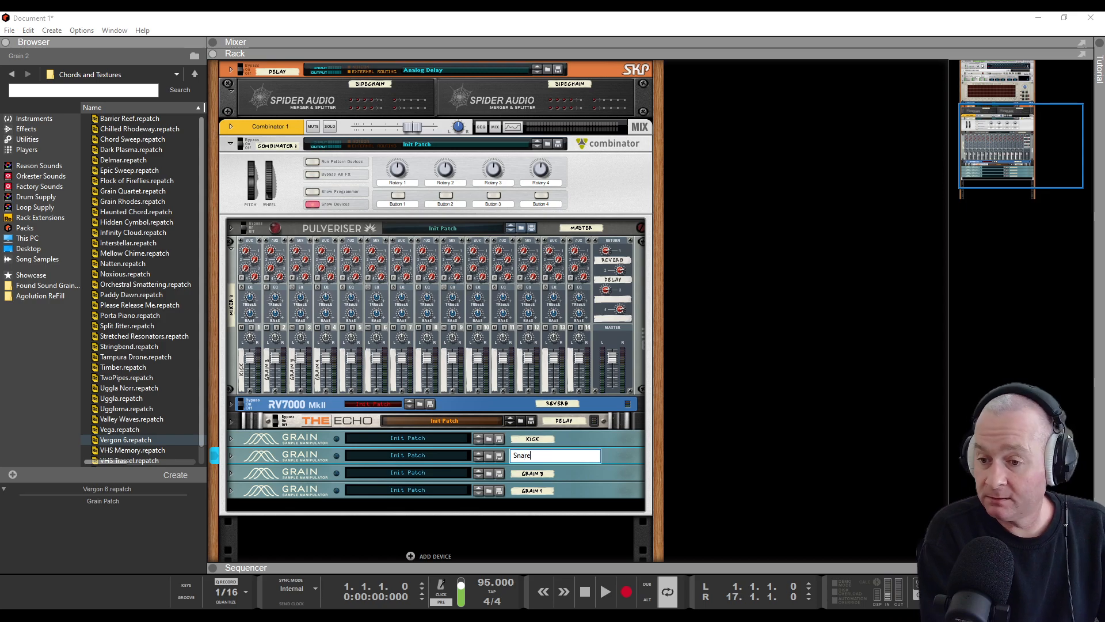
key(Return)
- Rename the third Grain device ClHat and the fourth one OpHat
click(530, 471)
double_click(530, 471)
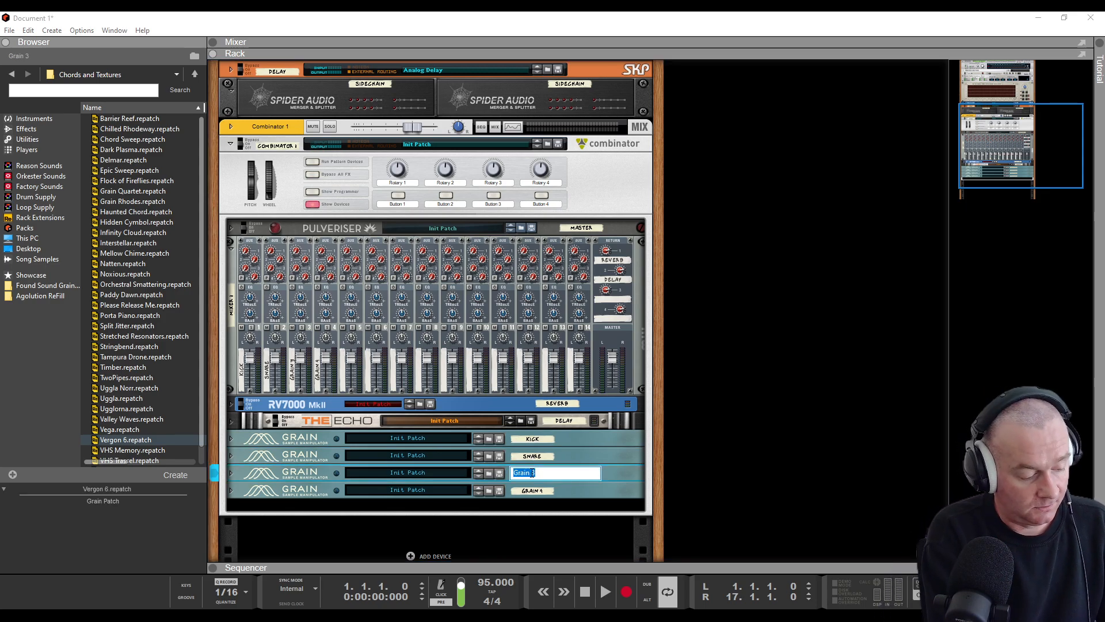
text(ClHat)
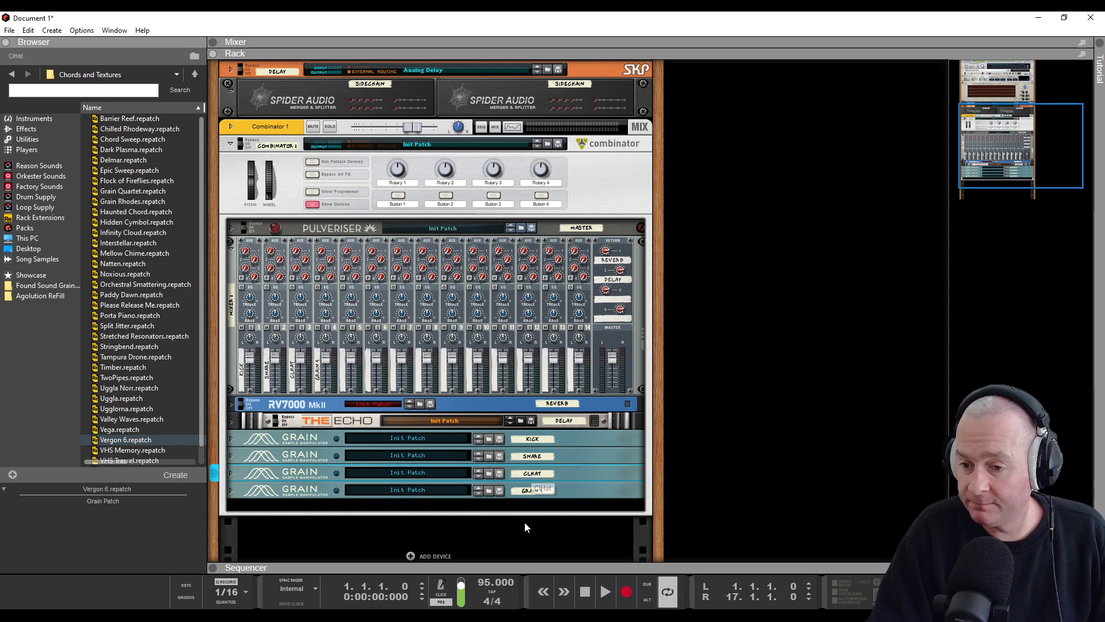
double_click(541, 494)
text(OpHat)
key(Return)
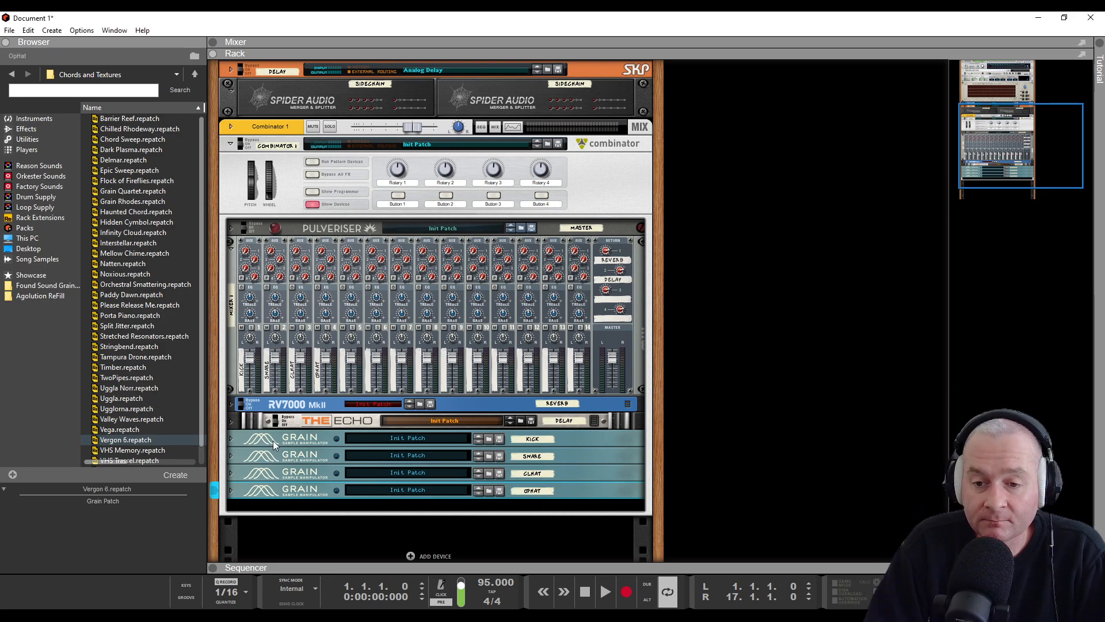
- Show the Combinator's programmer and limit the Kick device's key range to C1 for both low and high
click(233, 440)
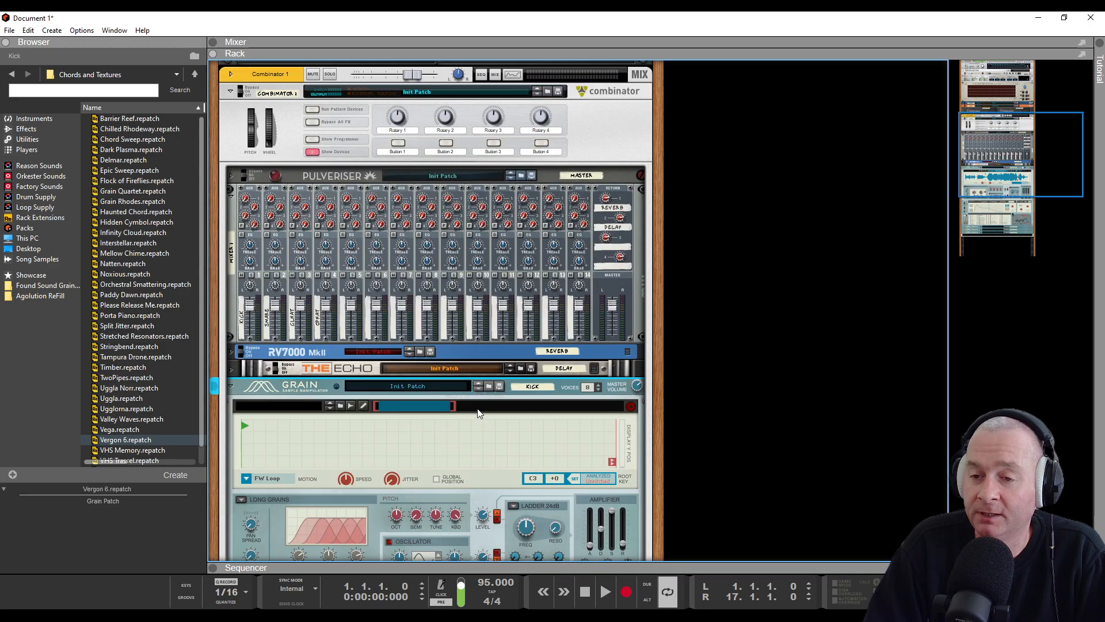
click(231, 420)
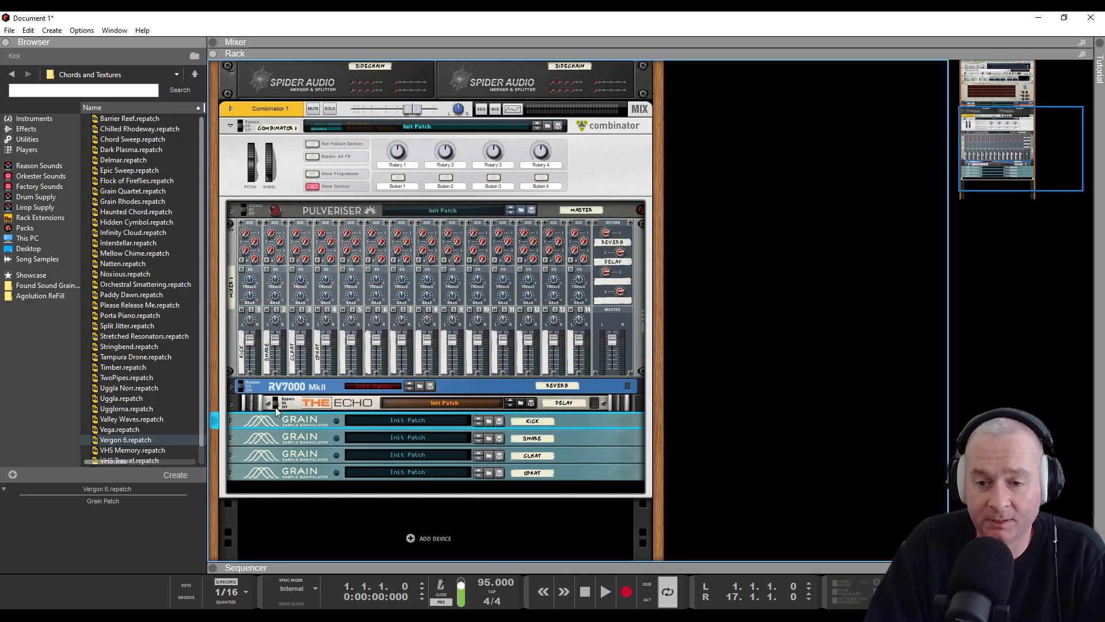
click(316, 173)
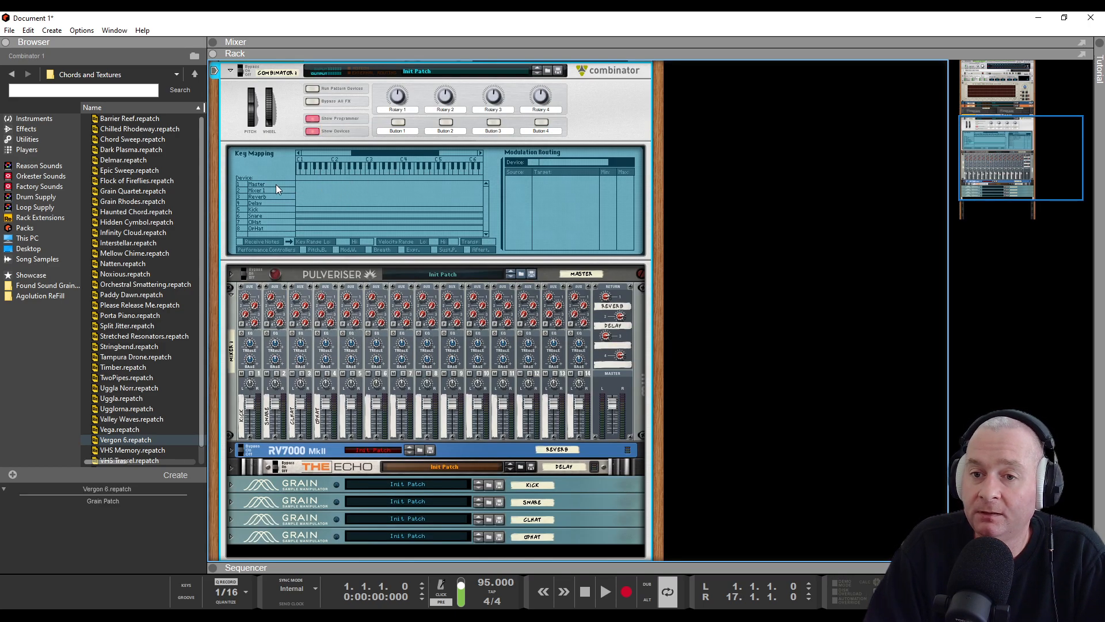
click(272, 209)
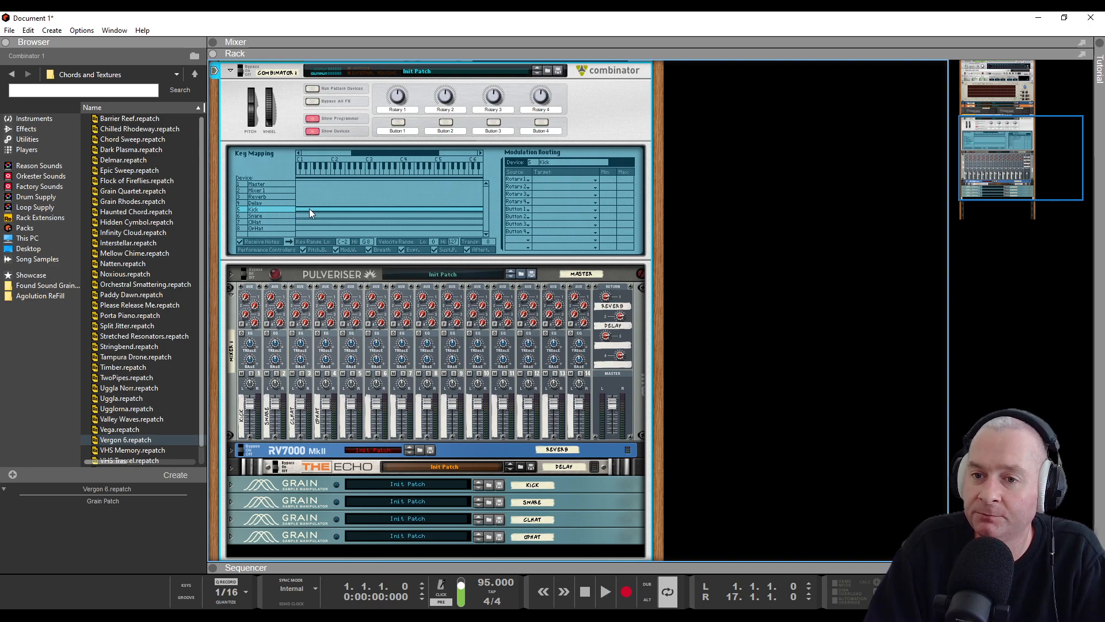
drag(348, 243, 349, 301)
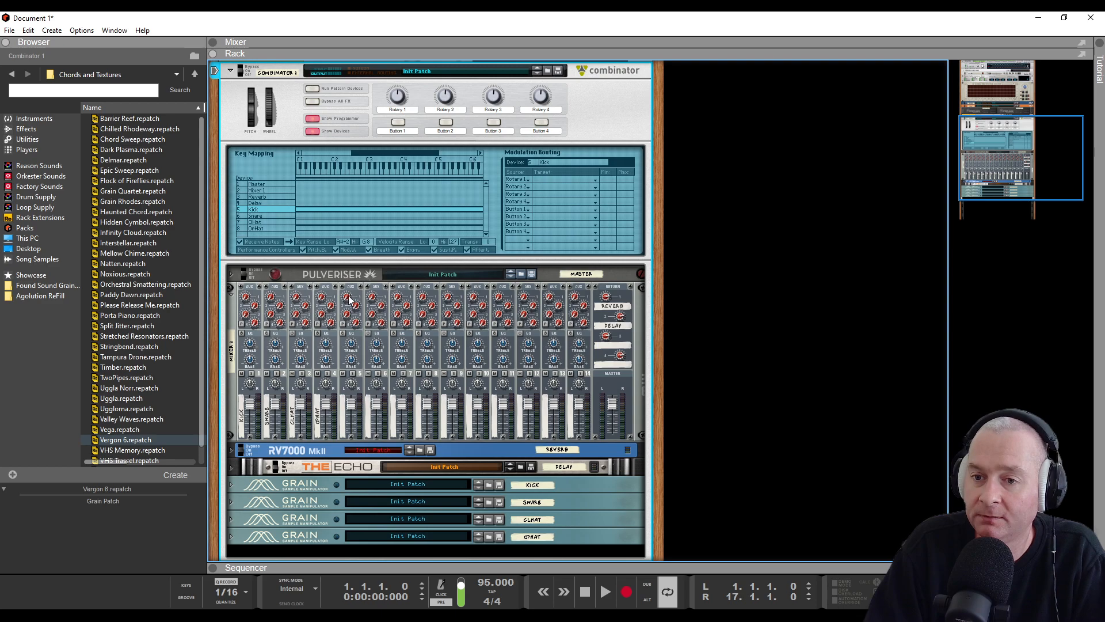
drag(347, 243, 352, 403)
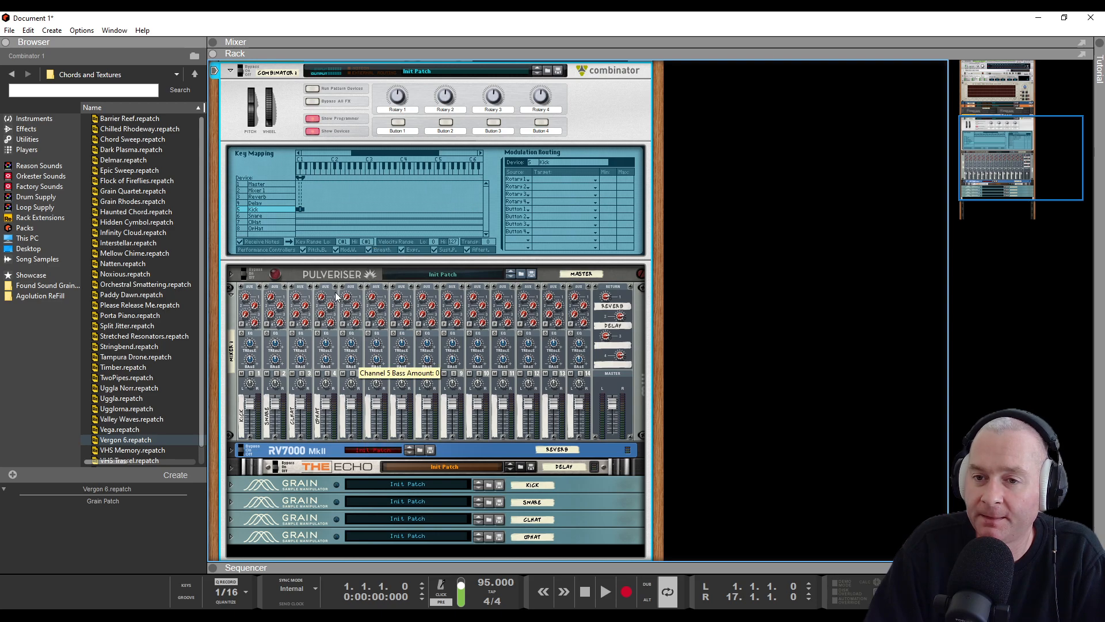
drag(346, 243, 348, 247)
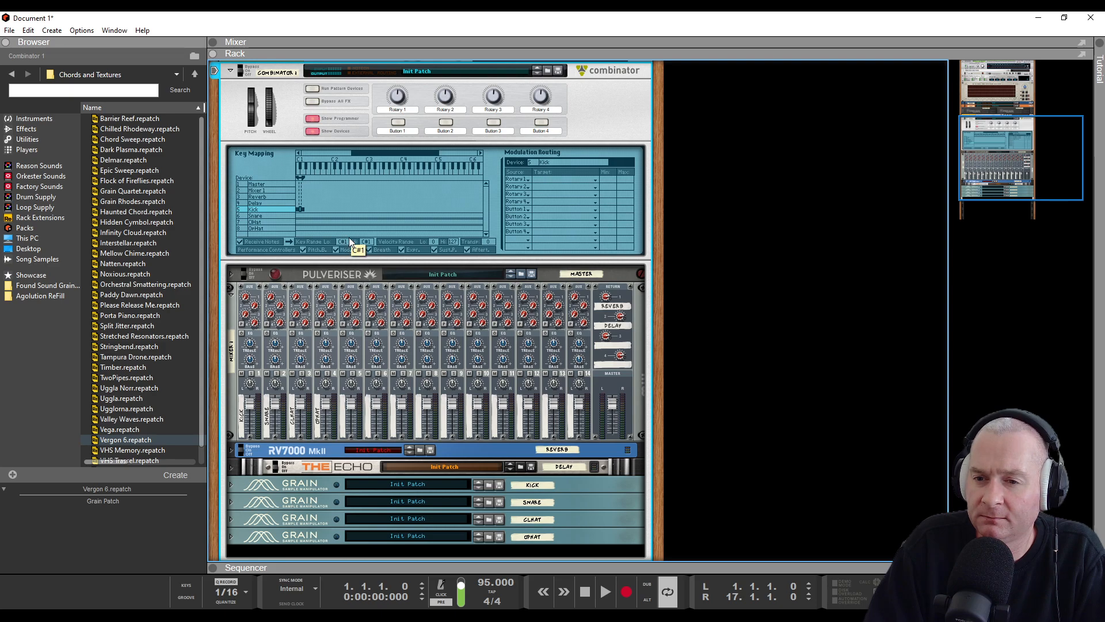
drag(350, 227, 347, 230)
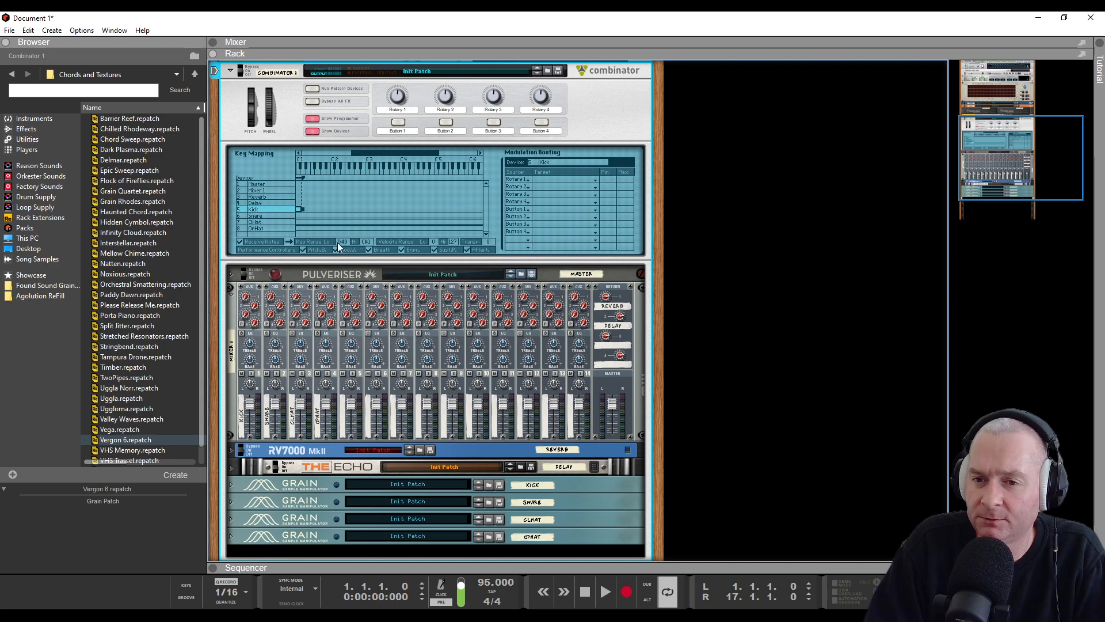
drag(345, 245, 368, 250)
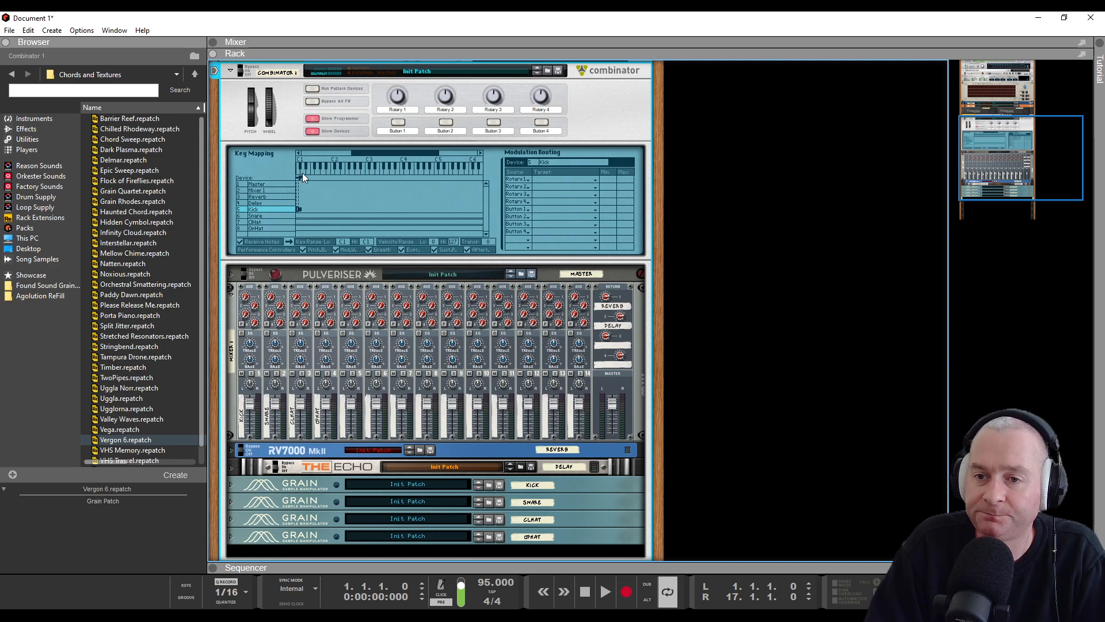
- Limit the Snare's key range to the single note C#1 and the ClHat's to the single note D1
click(255, 216)
drag(356, 206, 358, 193)
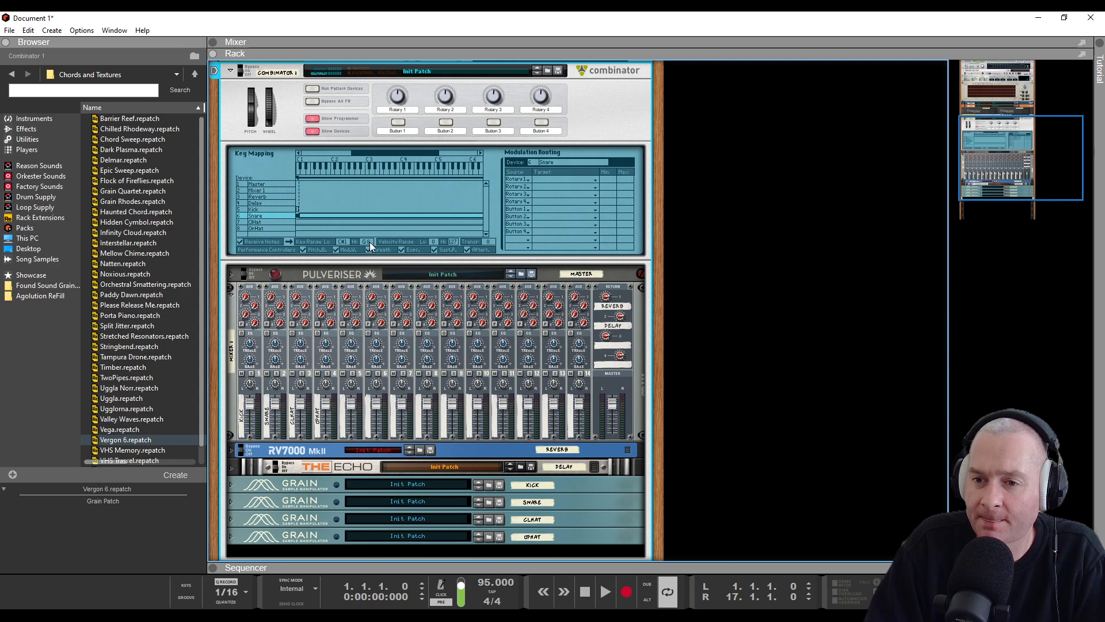
drag(373, 278, 373, 366)
click(265, 222)
mouse_move(347, 243)
mouse_down()
mouse_move(358, 185)
mouse_move(357, 194)
mouse_up()
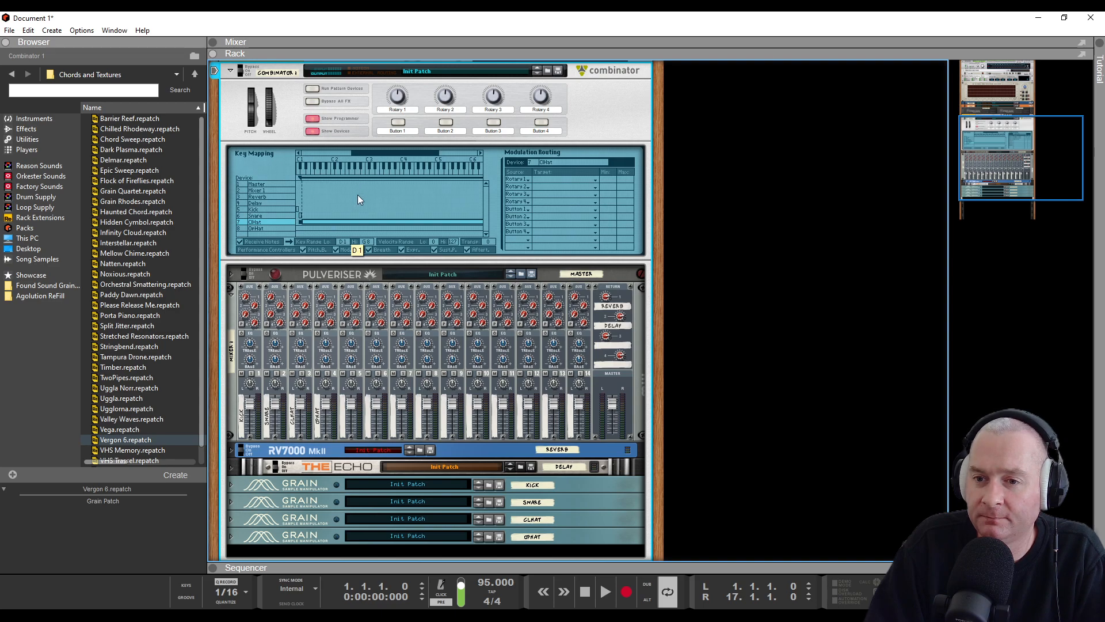
drag(368, 260, 384, 372)
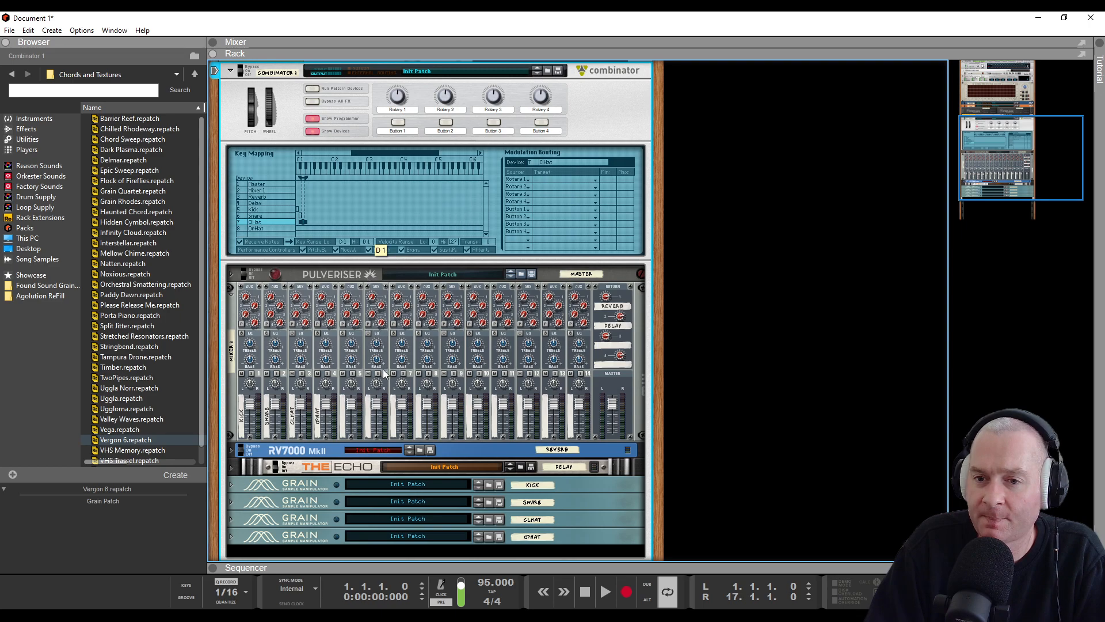
- Limit the OpHat's key range to D#1 for both low and high
click(268, 229)
drag(345, 239, 359, 191)
drag(372, 243, 383, 361)
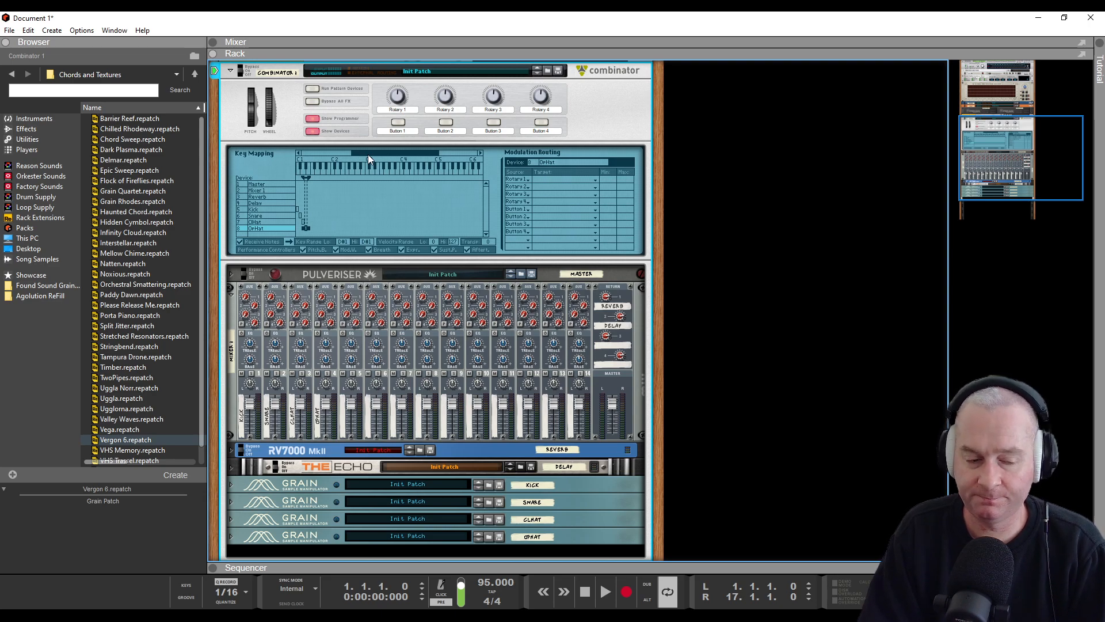
- Hide the Combinator's programmer and unfold the Kick Grain device
scroll(392, 327, down, 1)
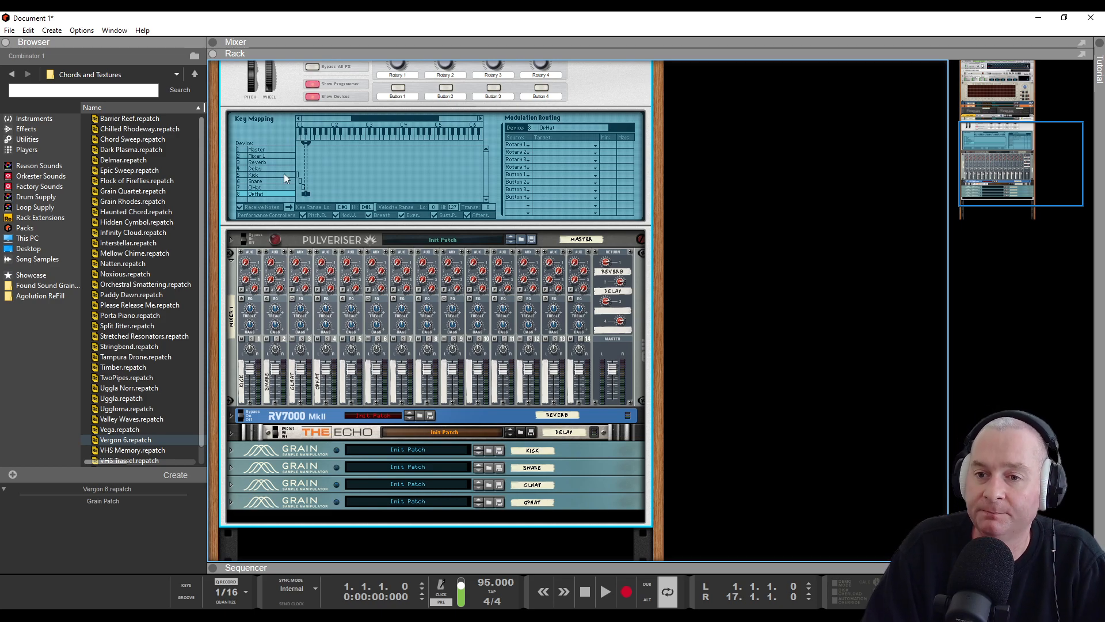
scroll(325, 130, up, 1)
click(314, 119)
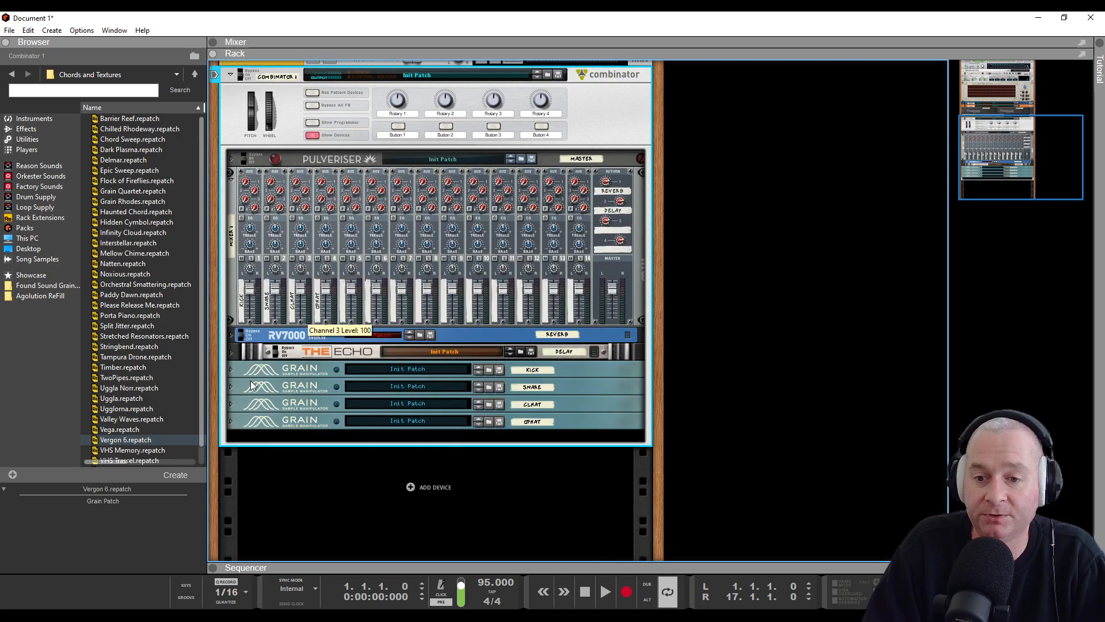
click(230, 370)
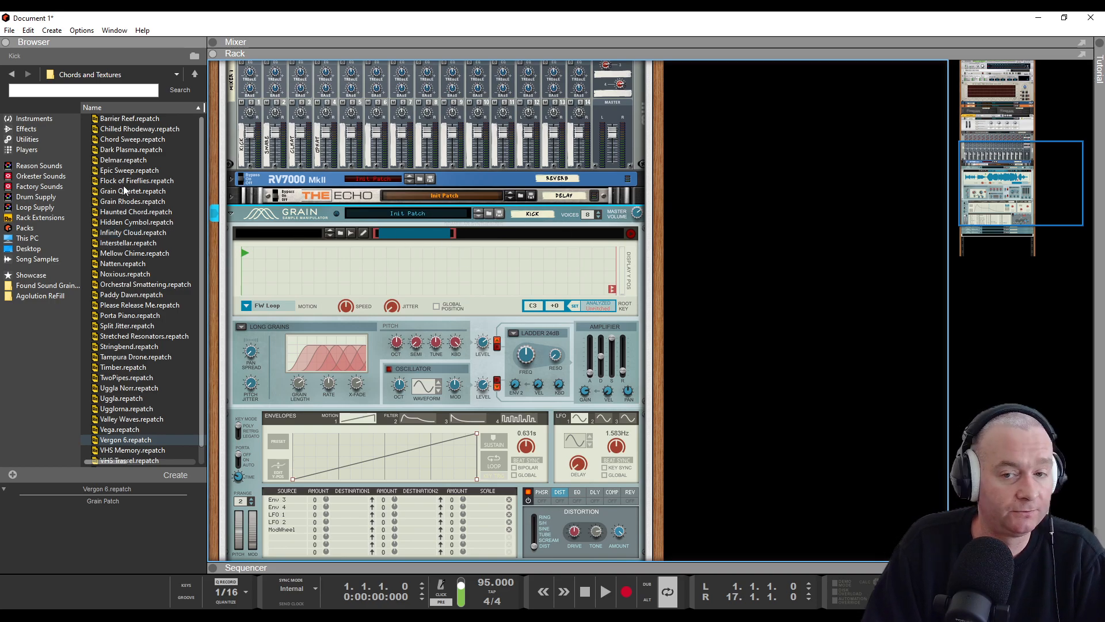
- Browse samples for the Kick Grain and open the 1. Bass Drums folder of the Reason Drum Supply
click(341, 233)
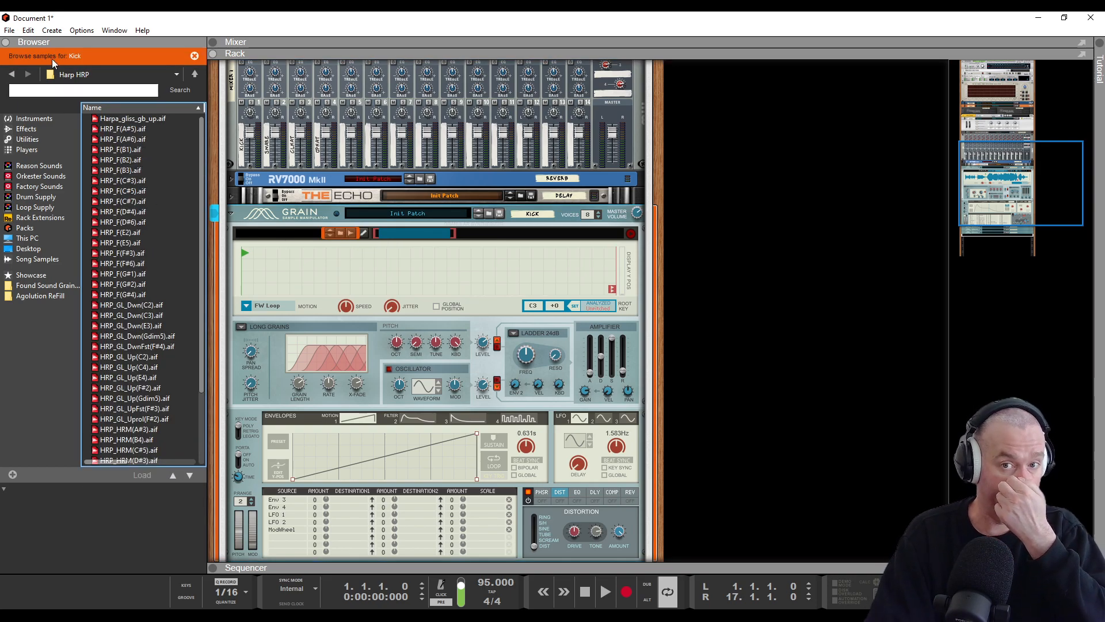
click(94, 79)
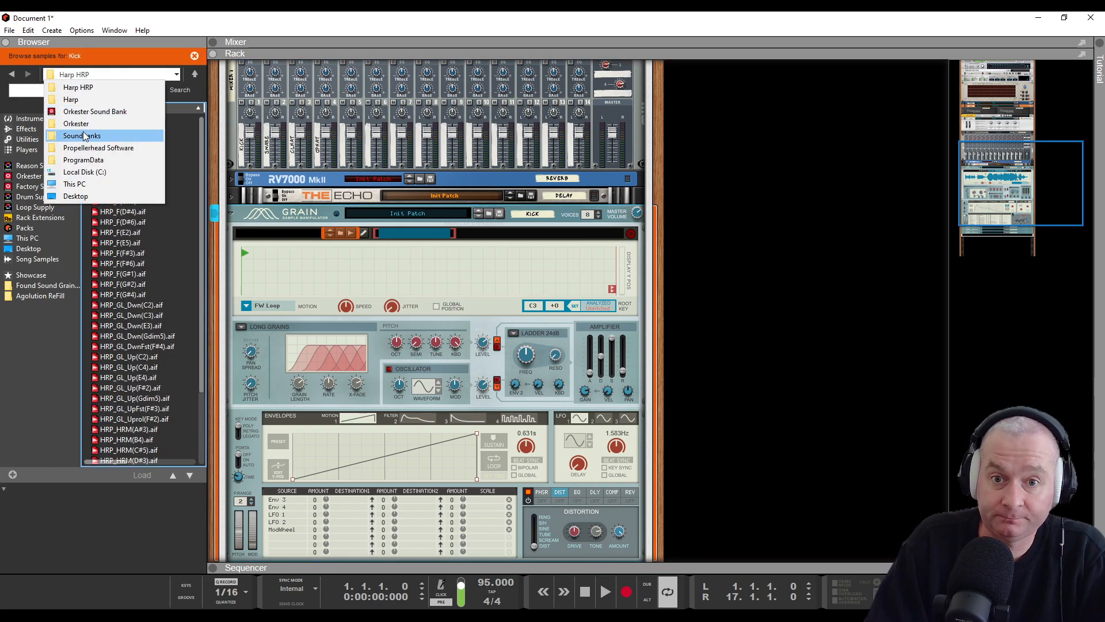
click(29, 186)
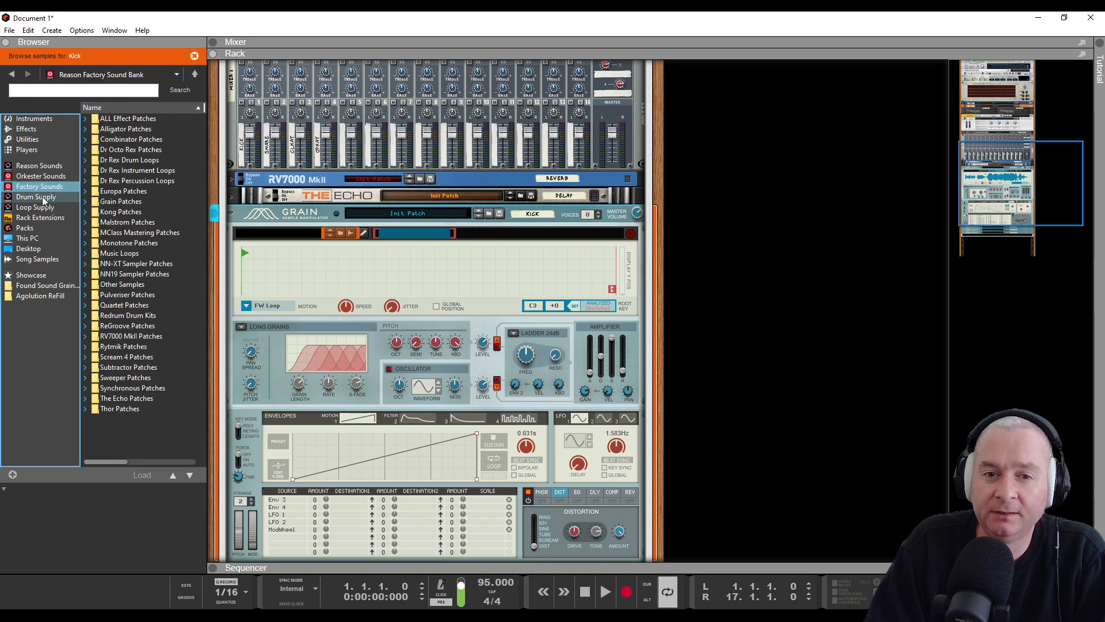
click(43, 198)
double_click(131, 126)
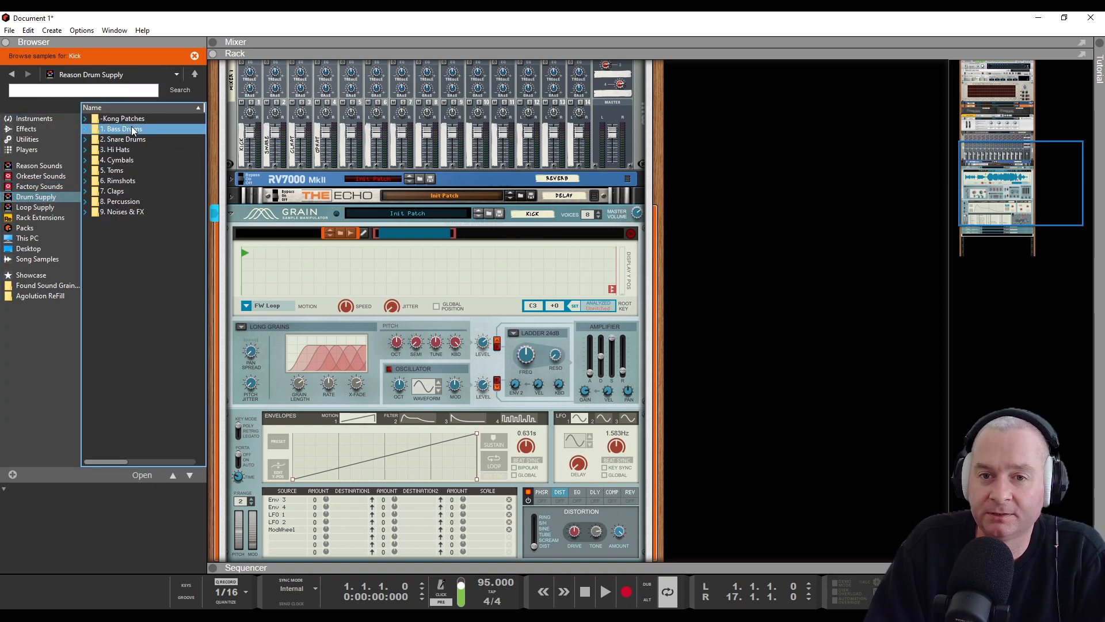
- Audition several 808 bass drum samples and load Bd_808_dobby.wav into the Kick Grain
click(146, 140)
click(130, 284)
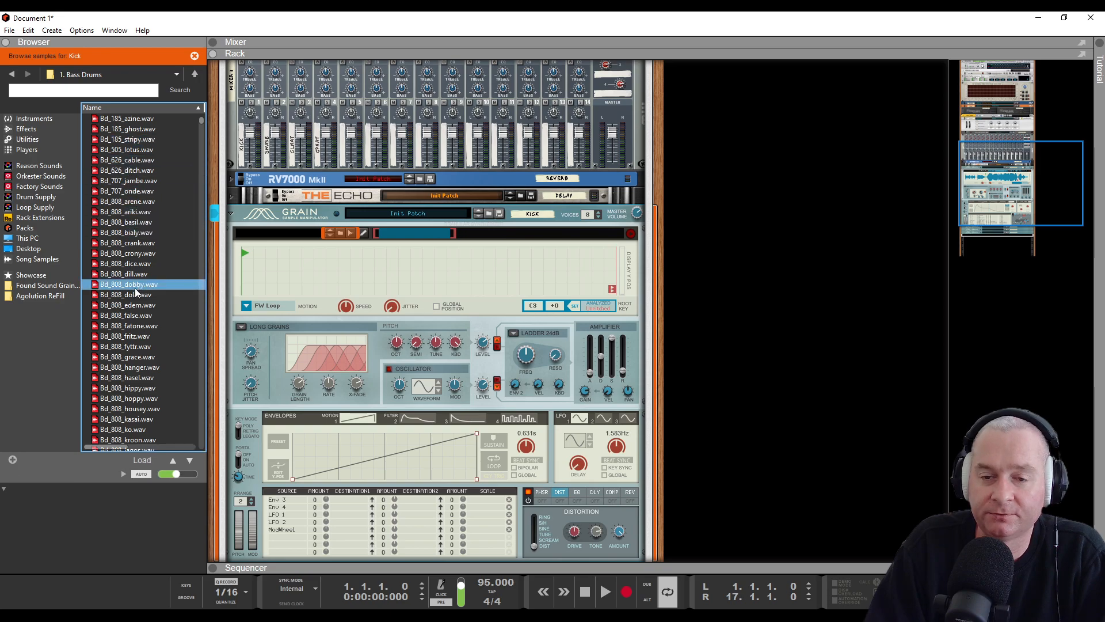
click(140, 275)
click(140, 292)
click(136, 284)
click(123, 295)
click(119, 347)
click(139, 305)
click(136, 326)
click(138, 305)
click(136, 295)
click(136, 285)
drag(121, 286, 419, 296)
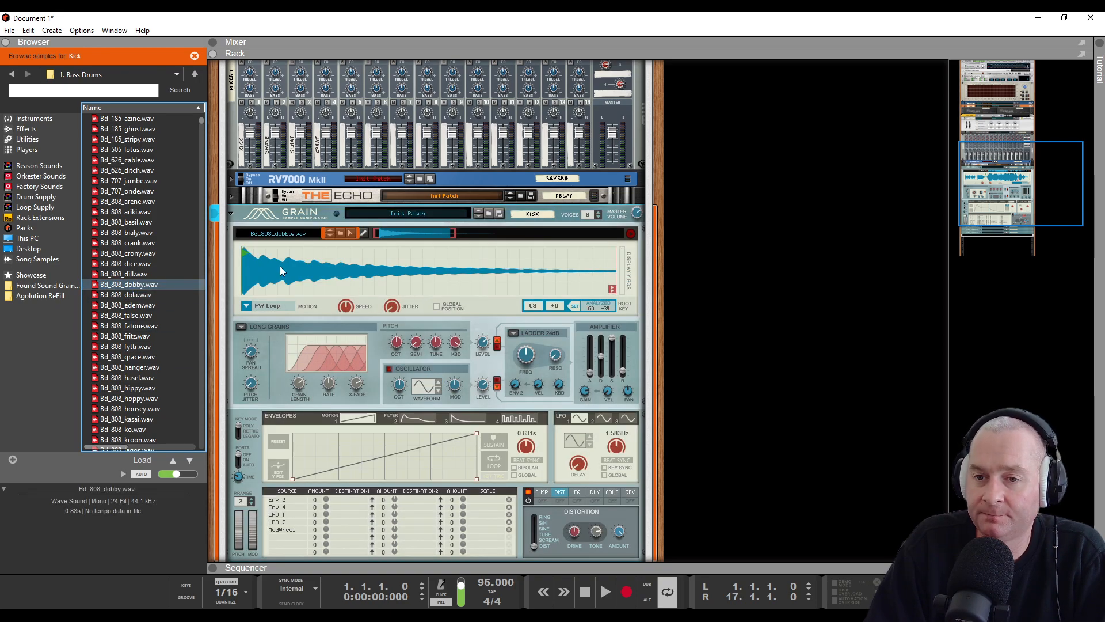
- Unfold the Snare Grain and open the 2. Snare Drums folder of the Reason Drum Supply
scroll(570, 431, down, 5)
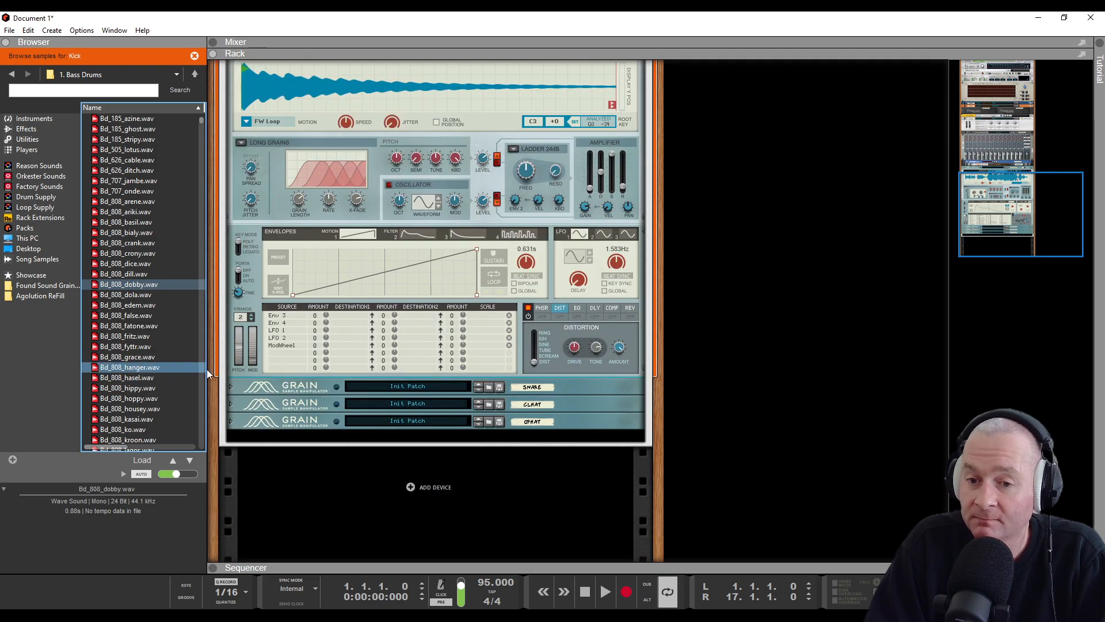
click(231, 387)
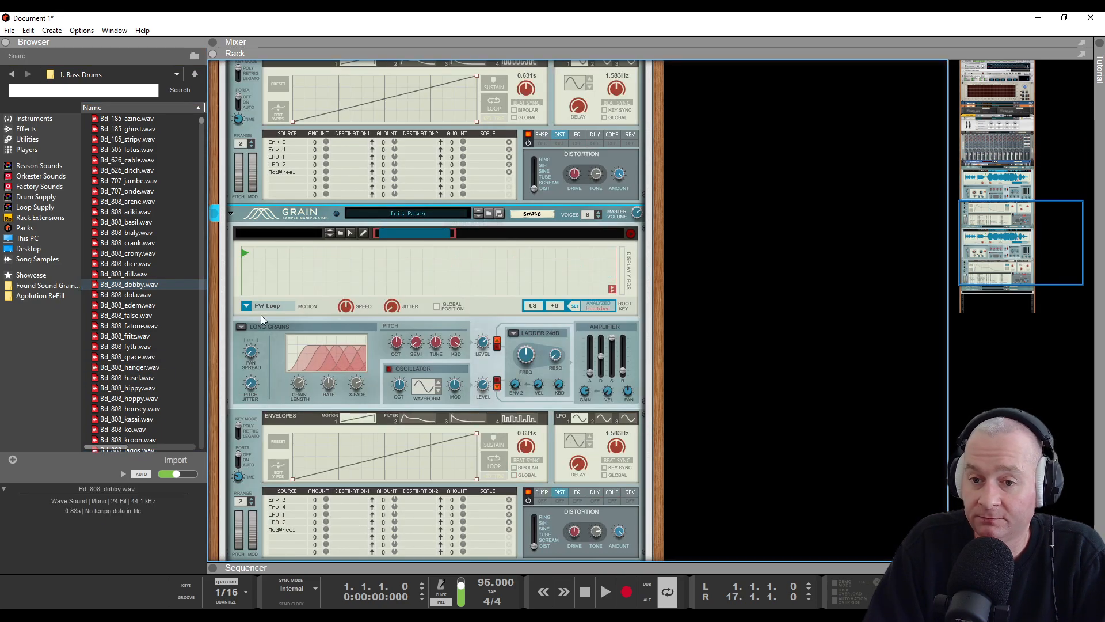
click(11, 73)
click(143, 139)
double_click(143, 139)
- Audition the 808 snare samples between Sd_808_sinner.wav and Sd_808_beaux.wav, plus Sd_909_dank.wav
click(128, 346)
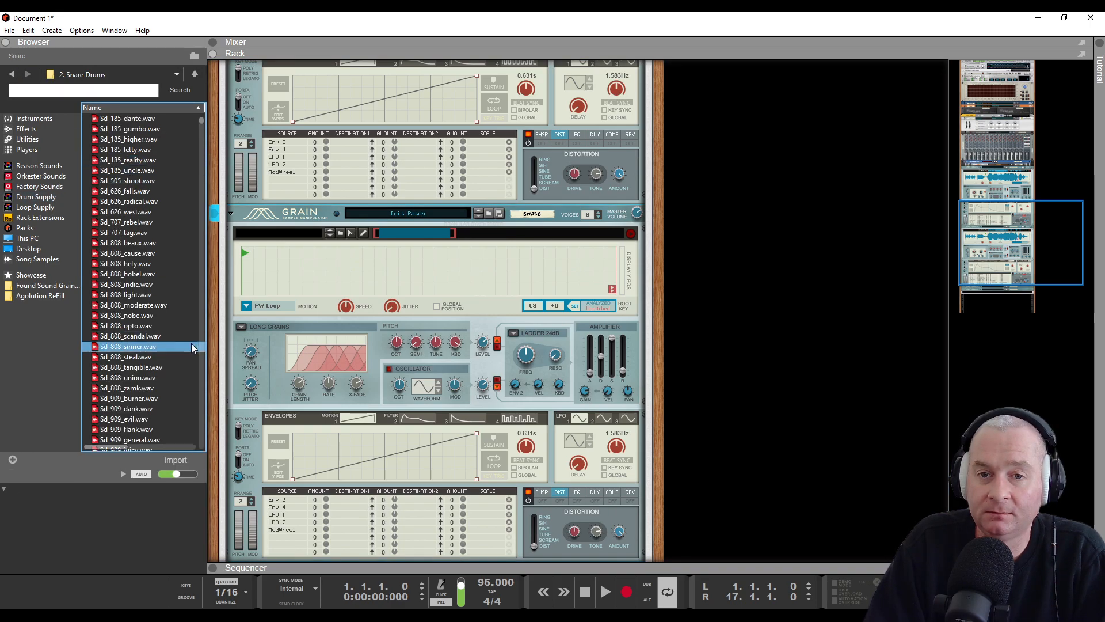
click(142, 336)
click(140, 326)
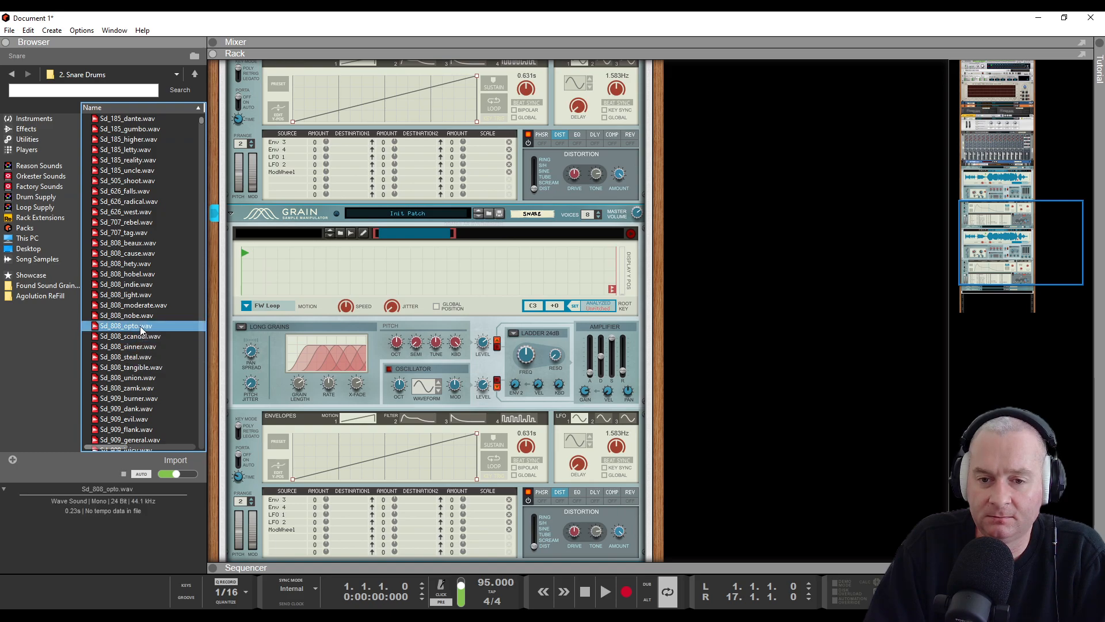
click(141, 316)
click(141, 305)
click(140, 294)
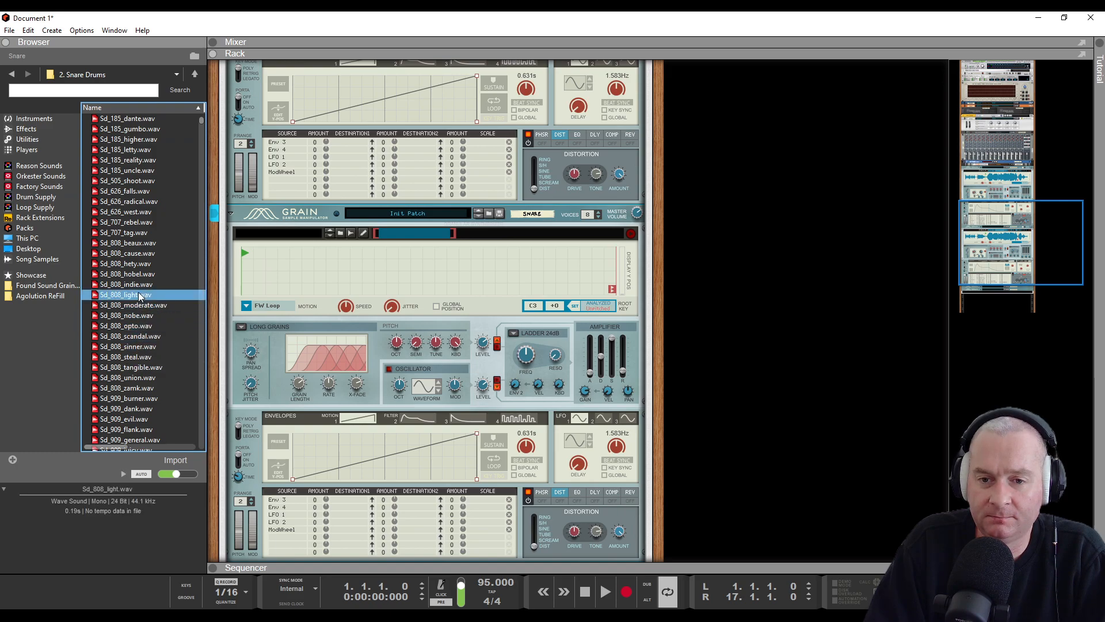
click(140, 284)
click(140, 274)
click(141, 244)
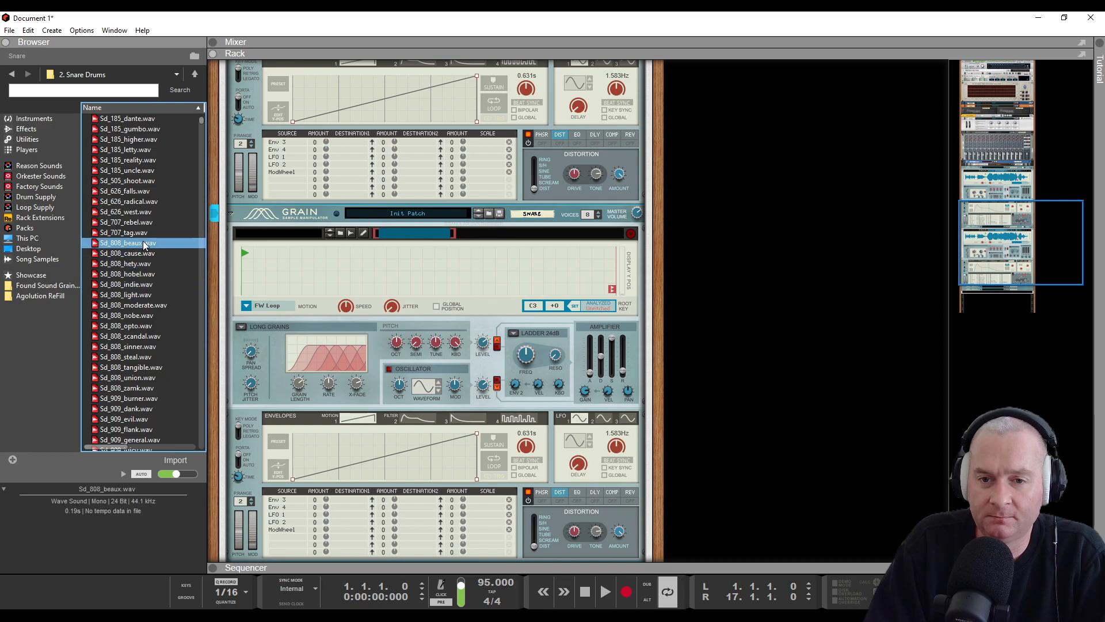
click(156, 410)
- Audition further snare samples from the 909, db and dbh groups, including Sd_dbh_odd.wav
scroll(154, 407, down, 6)
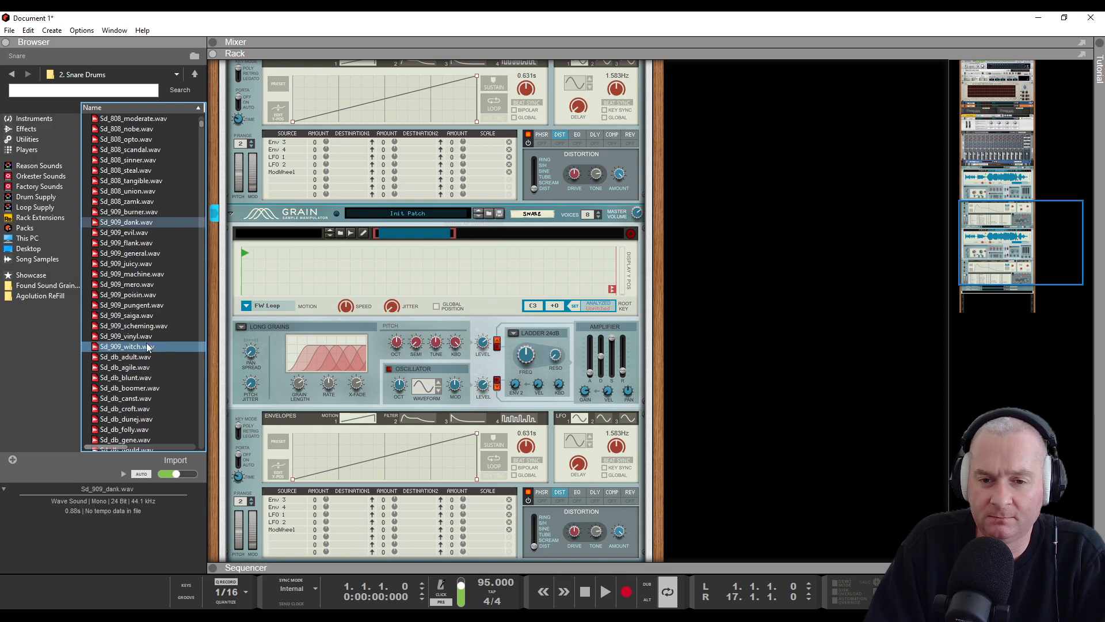
click(135, 346)
click(132, 369)
click(133, 379)
click(134, 388)
click(133, 398)
scroll(133, 398, down, 12)
click(133, 399)
click(135, 369)
click(135, 361)
click(144, 399)
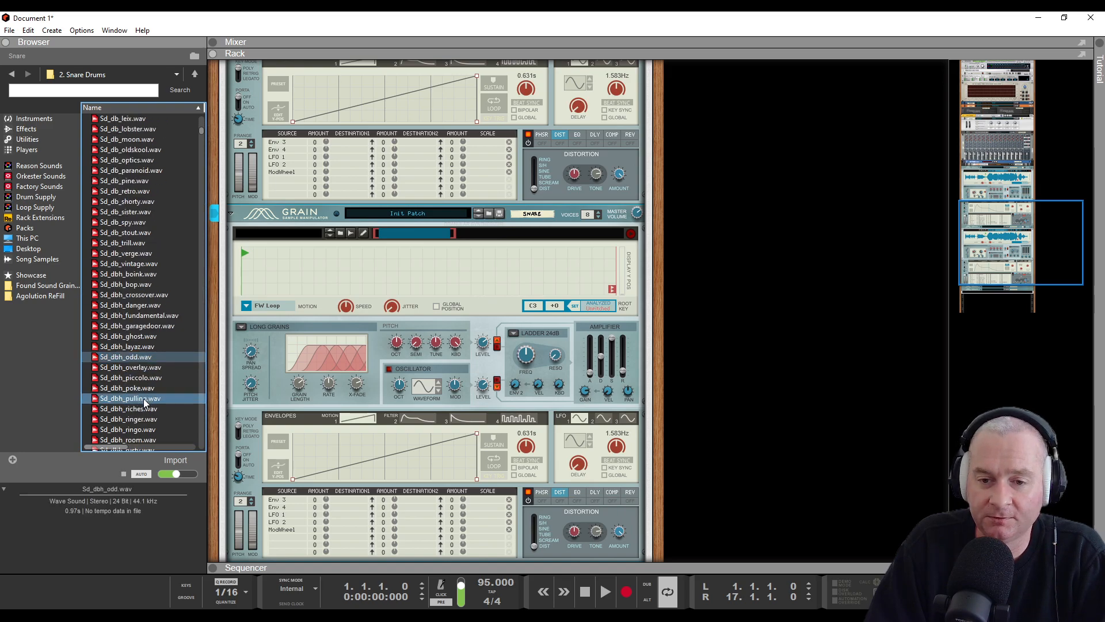
click(144, 388)
click(144, 379)
- Audition the Sd_dh snare samples and load Sd_dh_bouncy.wav into the Snare Grain
scroll(144, 396, down, 18)
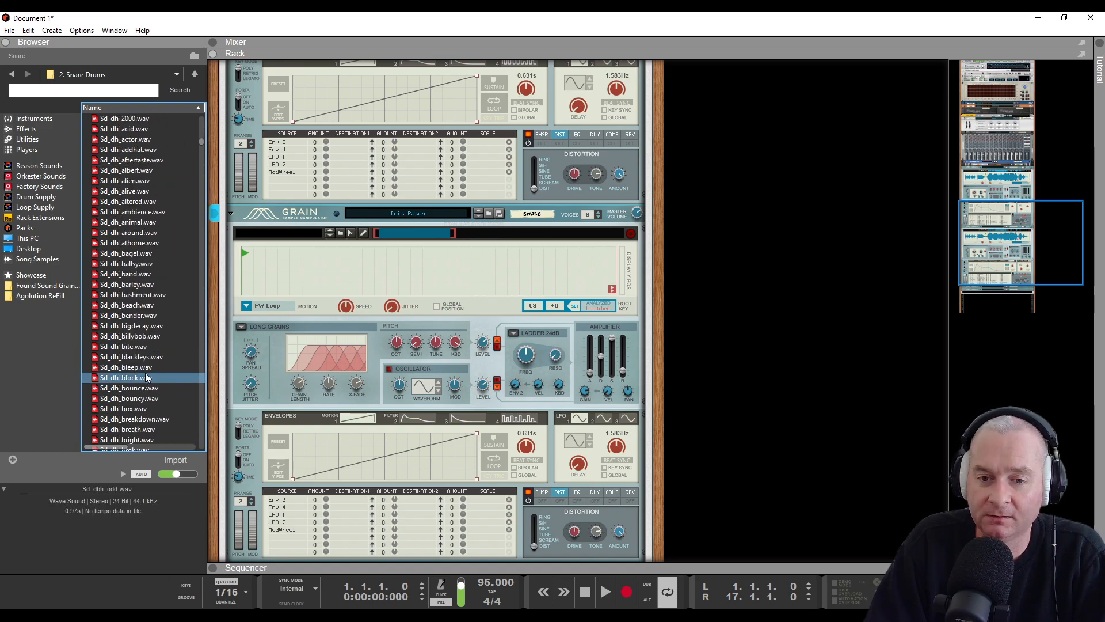
click(142, 371)
click(140, 398)
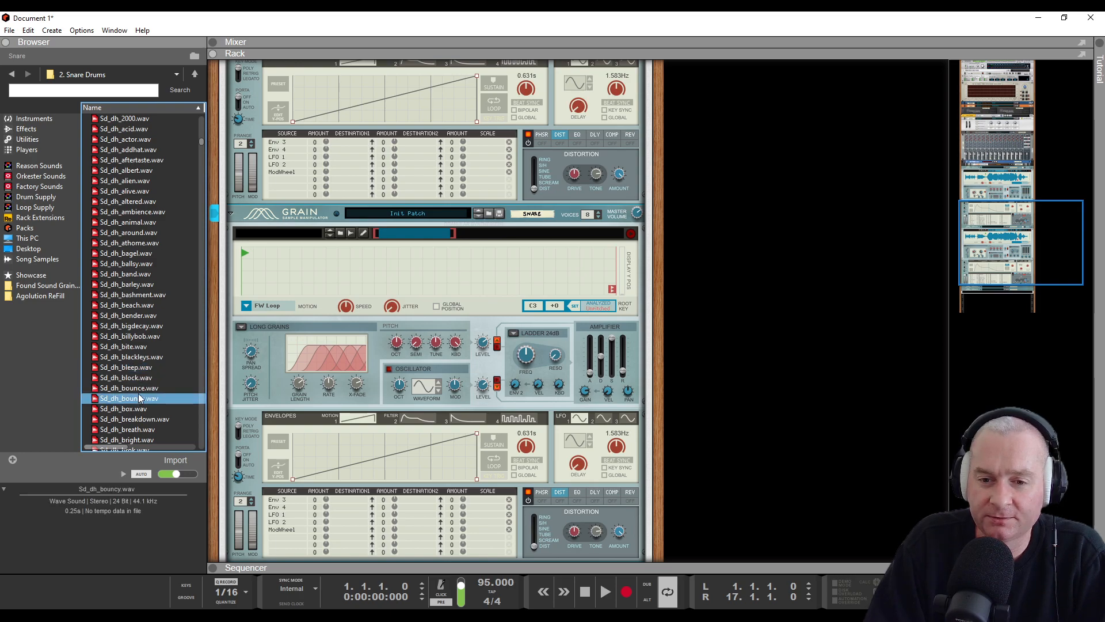
drag(140, 398, 432, 382)
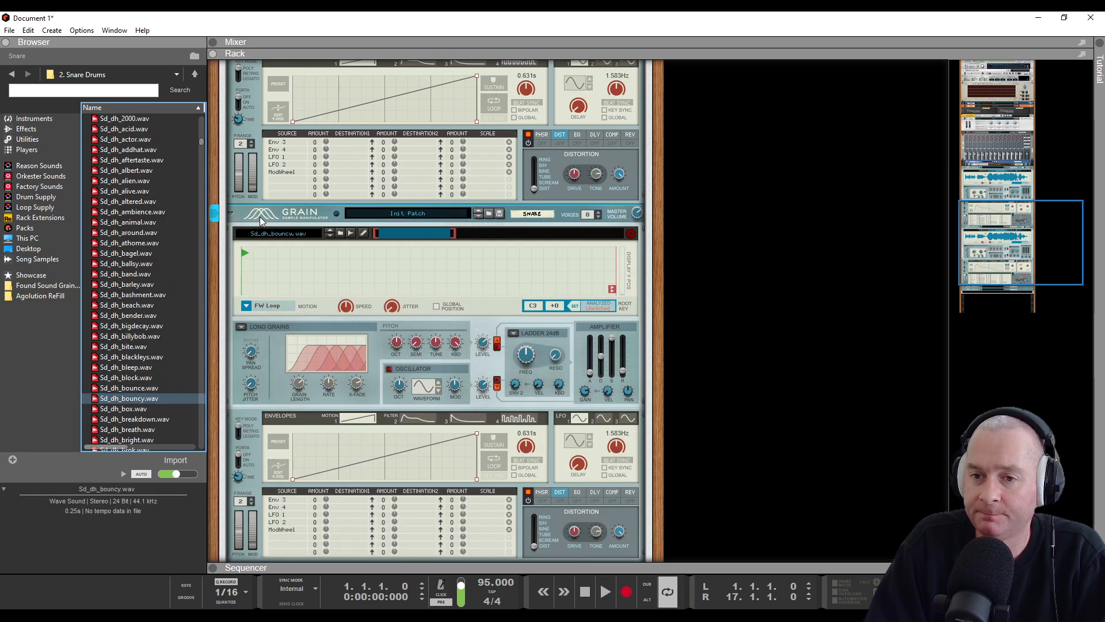
- Extend the waveform overview range across the entire sample in the Snare and Kick Grains and preview the sounds
drag(450, 232, 676, 231)
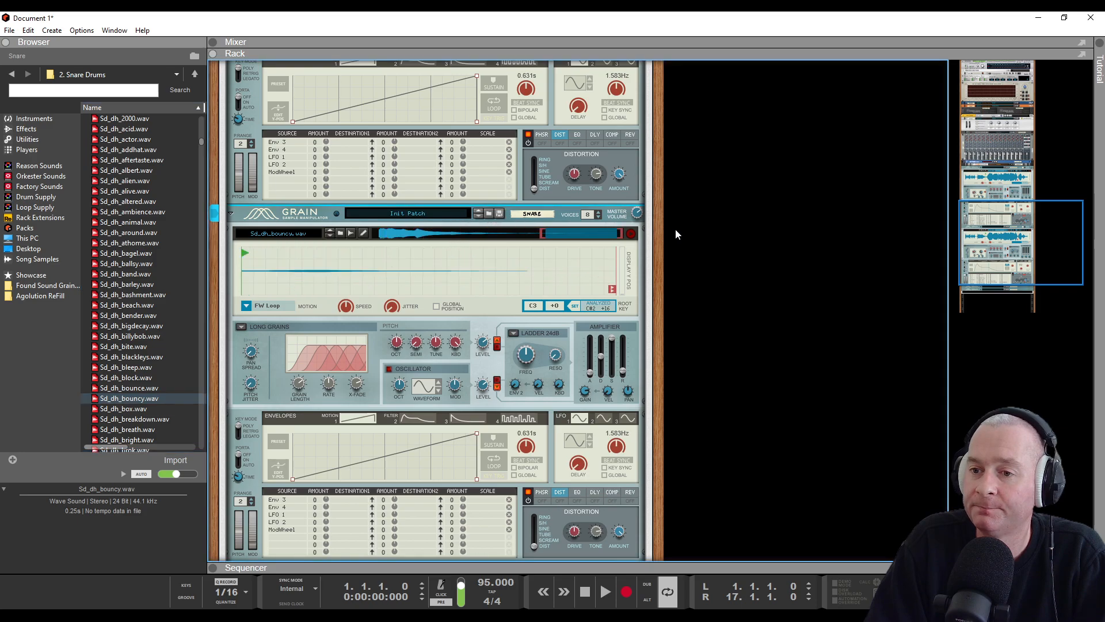
drag(547, 235, 340, 237)
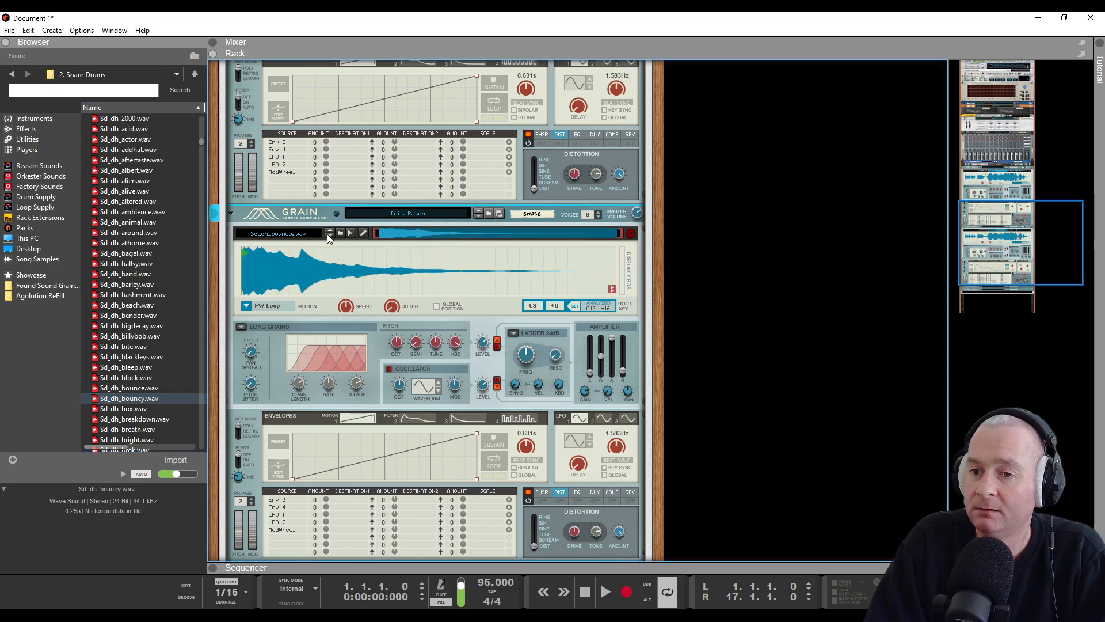
scroll(489, 309, up, 5)
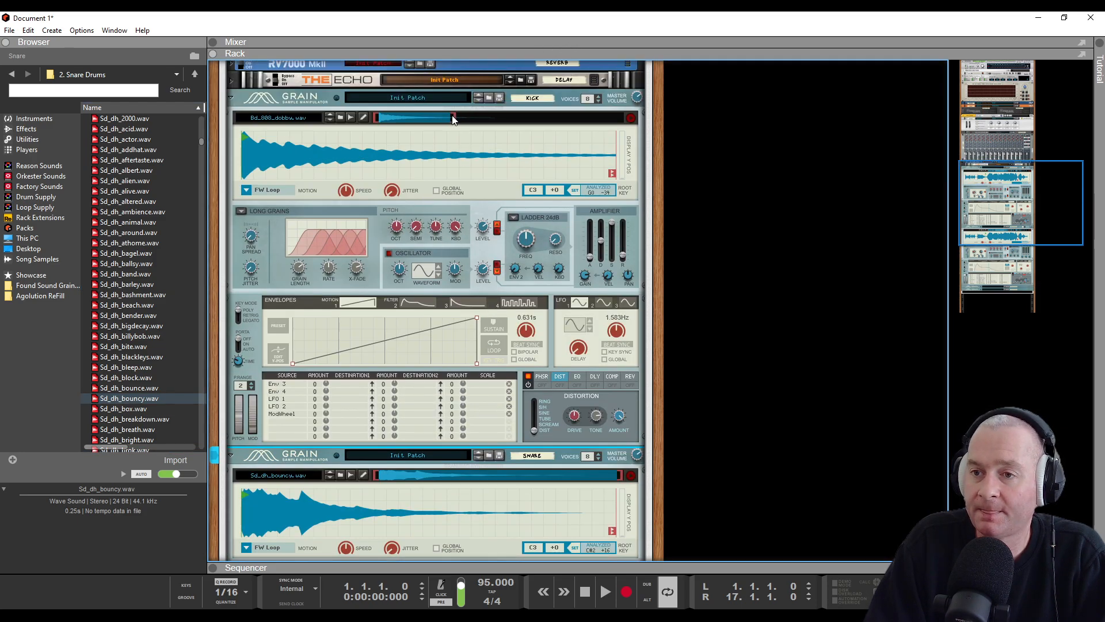
drag(453, 119, 756, 126)
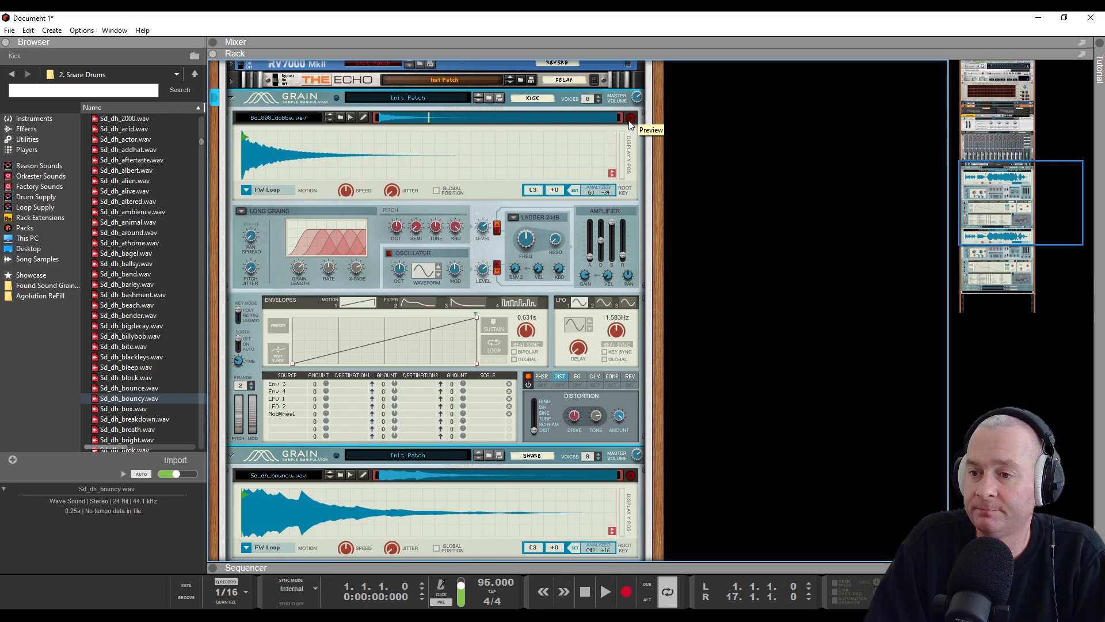
click(632, 480)
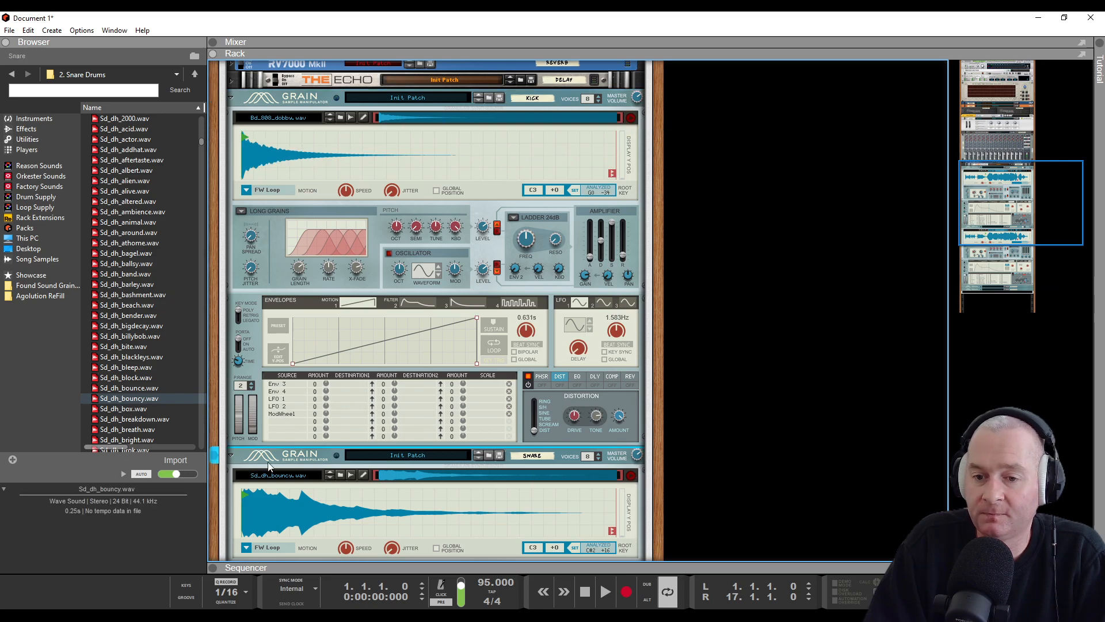
- Fold the Snare and Kick Grains and unfold the ClHat Grain
click(230, 455)
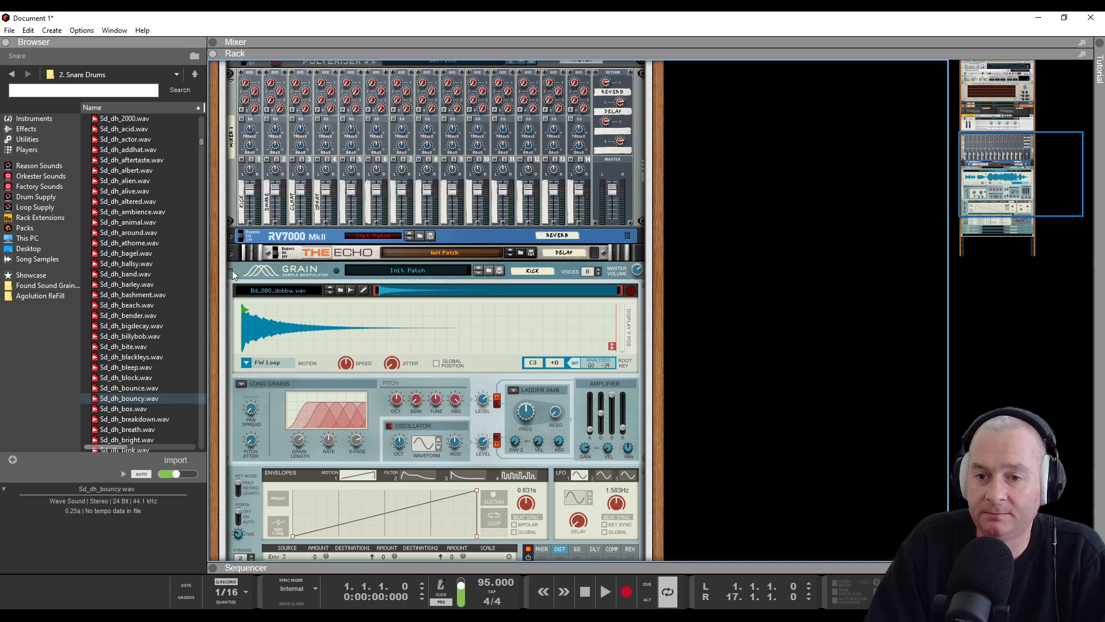
click(231, 269)
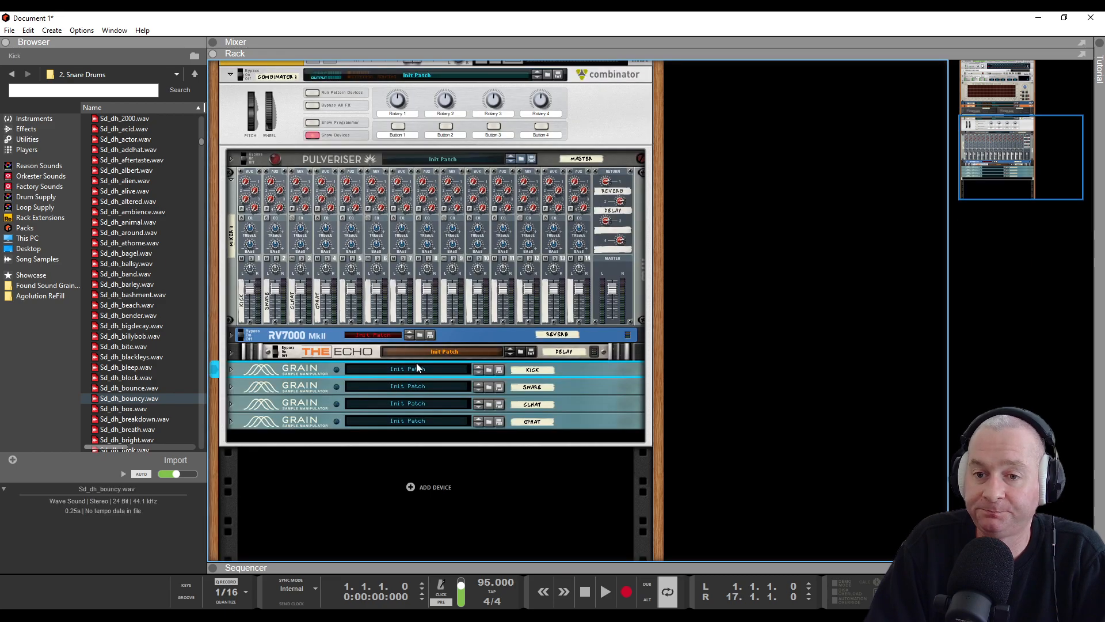
click(230, 404)
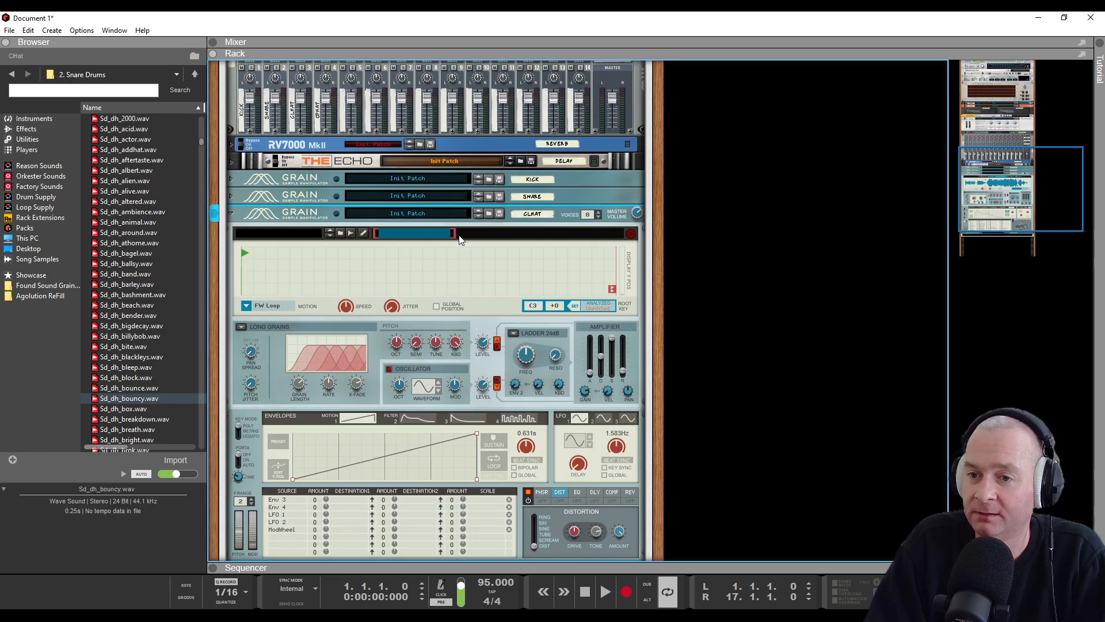
- Load Hh_808_retreat.wav from the Drum Supply's 3. Hi Hats folder into the ClHat Grain
click(11, 74)
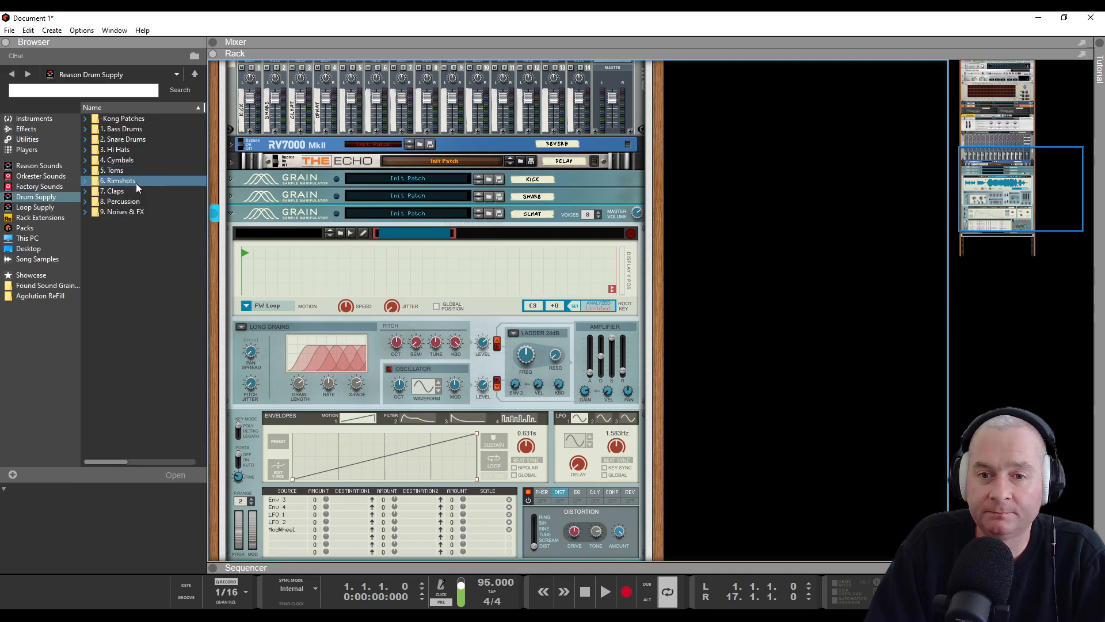
click(128, 152)
double_click(127, 152)
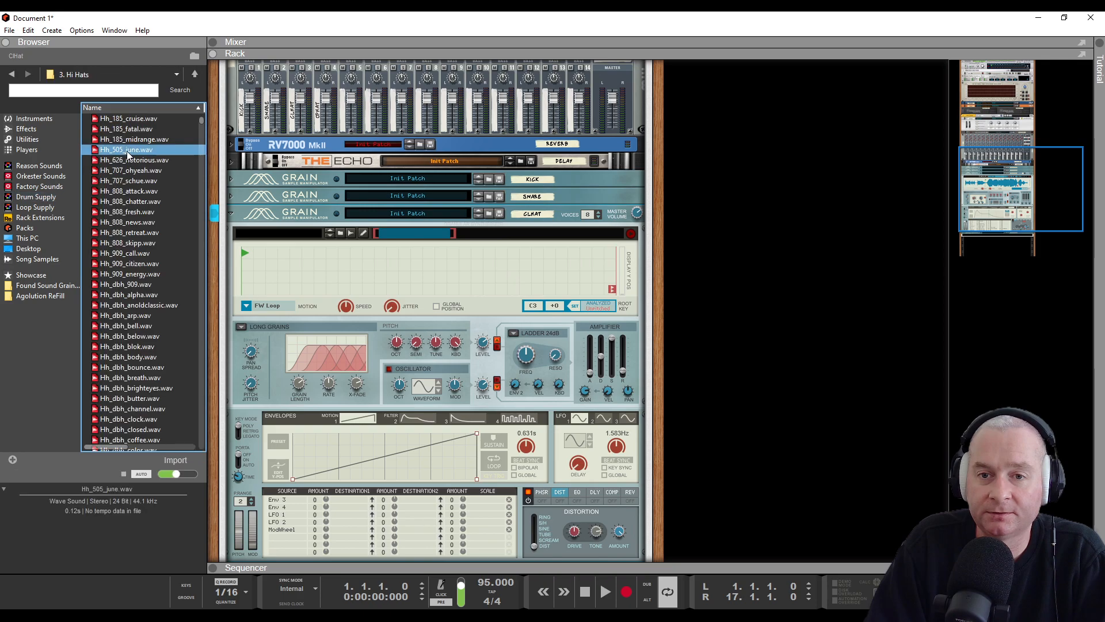
drag(137, 232, 405, 277)
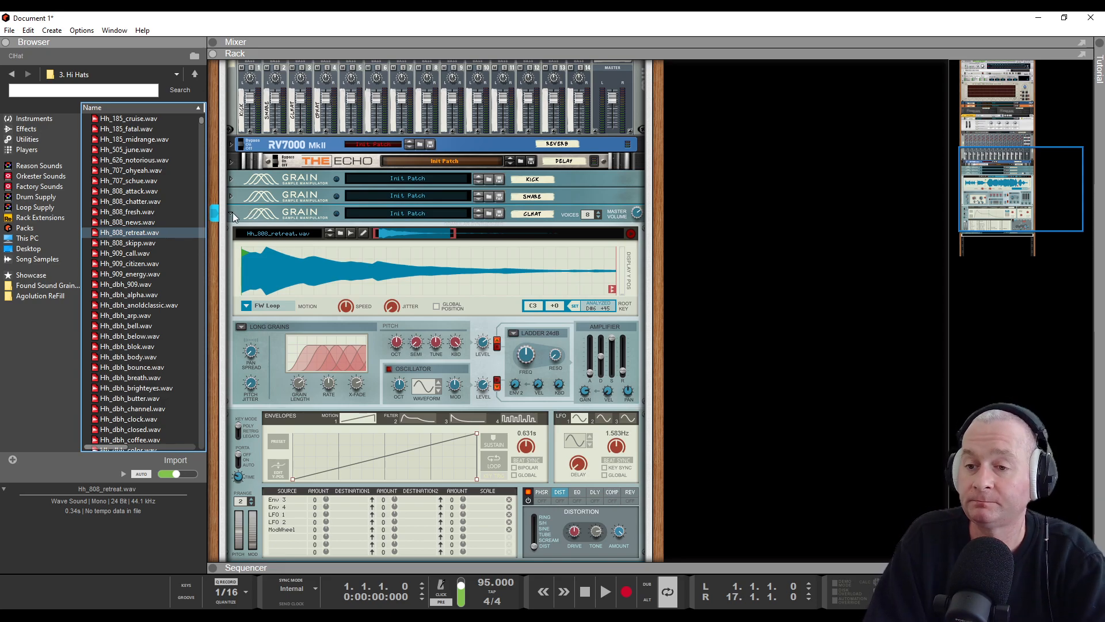
- Extend the ClHat Grain's waveform overview range across the entire sample and fold the device
drag(454, 233, 703, 241)
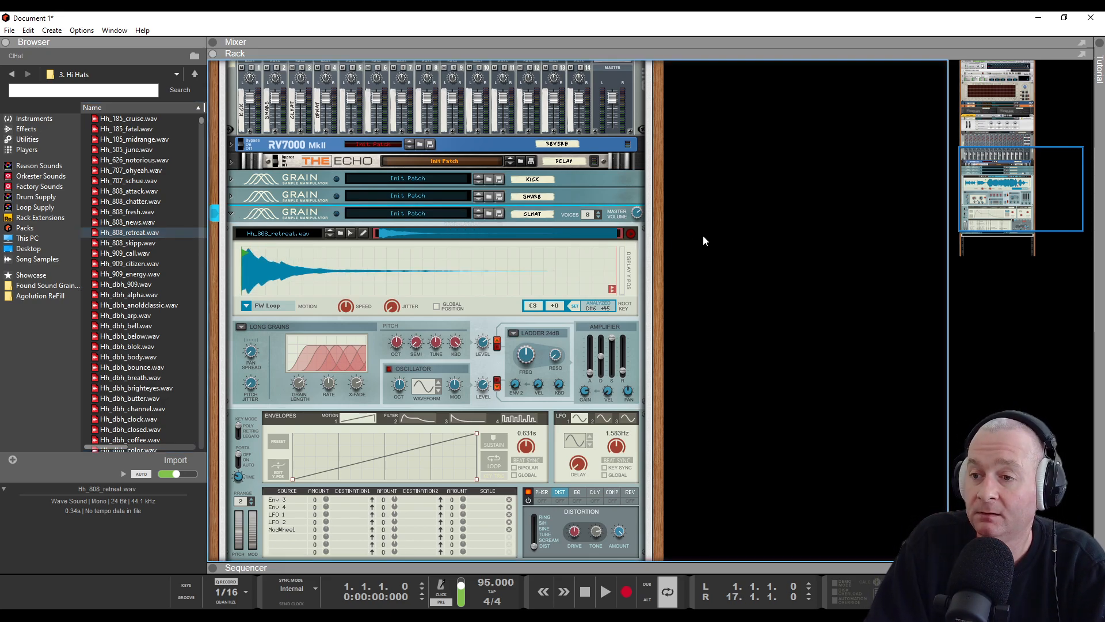
click(233, 214)
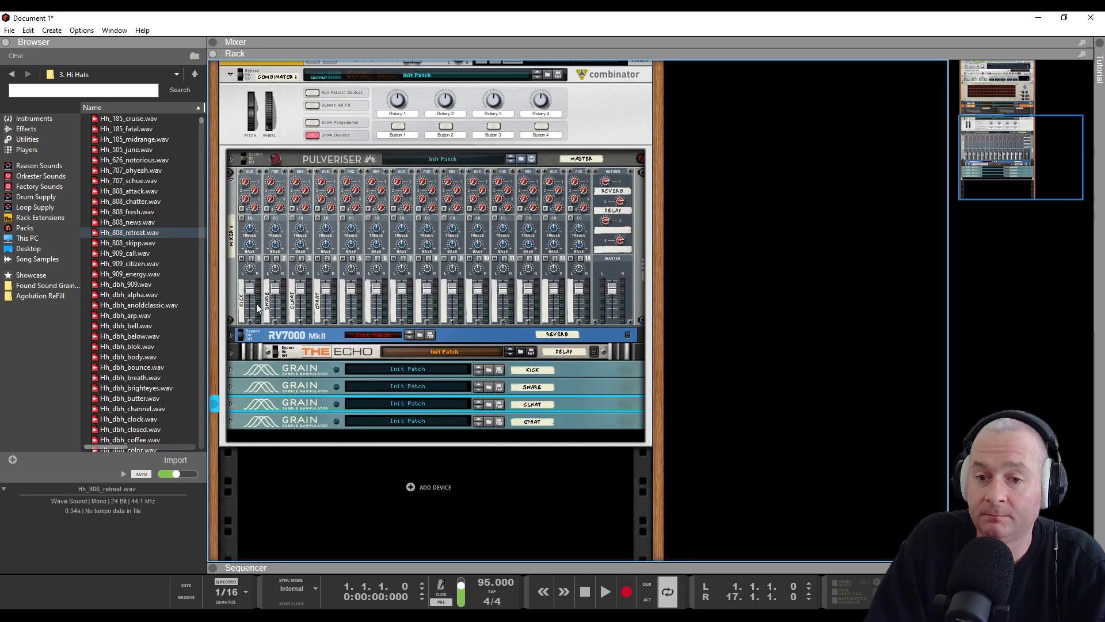
- Unfold the OpHat Grain, audition the Oh_dh open hi-hat samples and load Oh_dh_roomsynth.wav into it
click(231, 422)
scroll(134, 329, down, 6)
drag(201, 133, 197, 352)
click(123, 289)
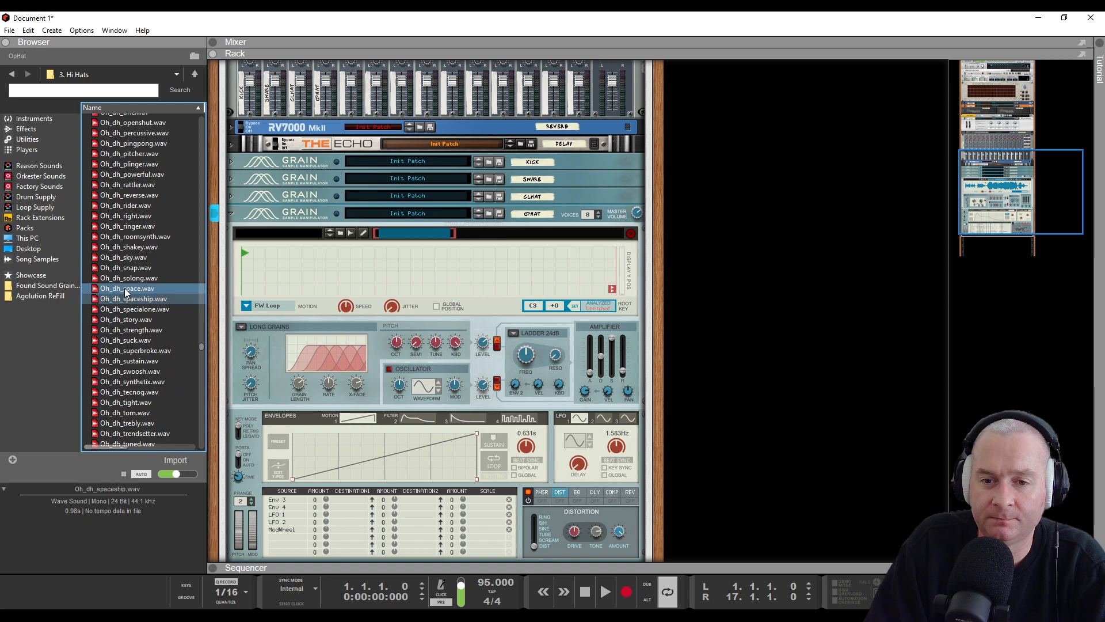
click(126, 278)
click(130, 261)
click(135, 247)
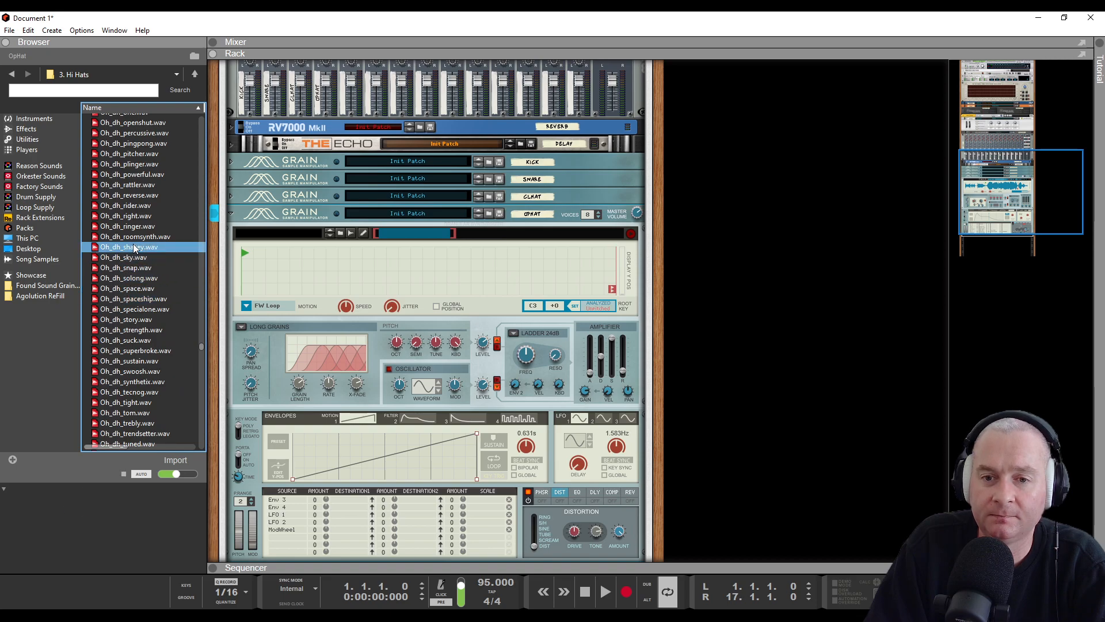
click(143, 236)
click(147, 227)
click(148, 217)
drag(134, 238, 349, 269)
- Preview the OpHat sample, extend its waveform overview range across the entire sample and fold the device
click(632, 234)
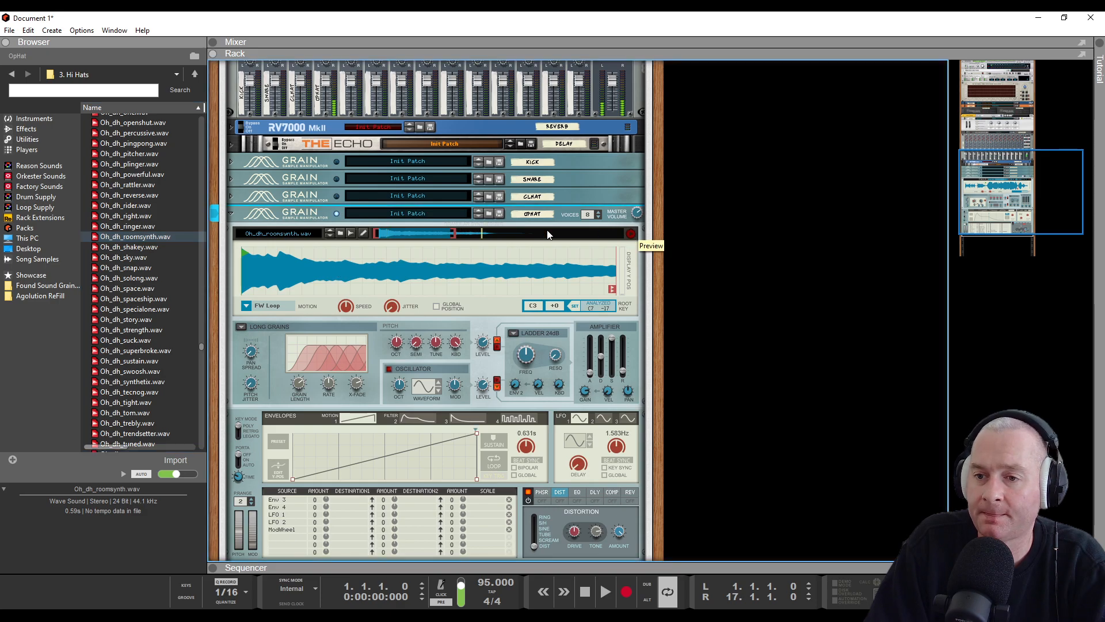
drag(459, 235, 672, 249)
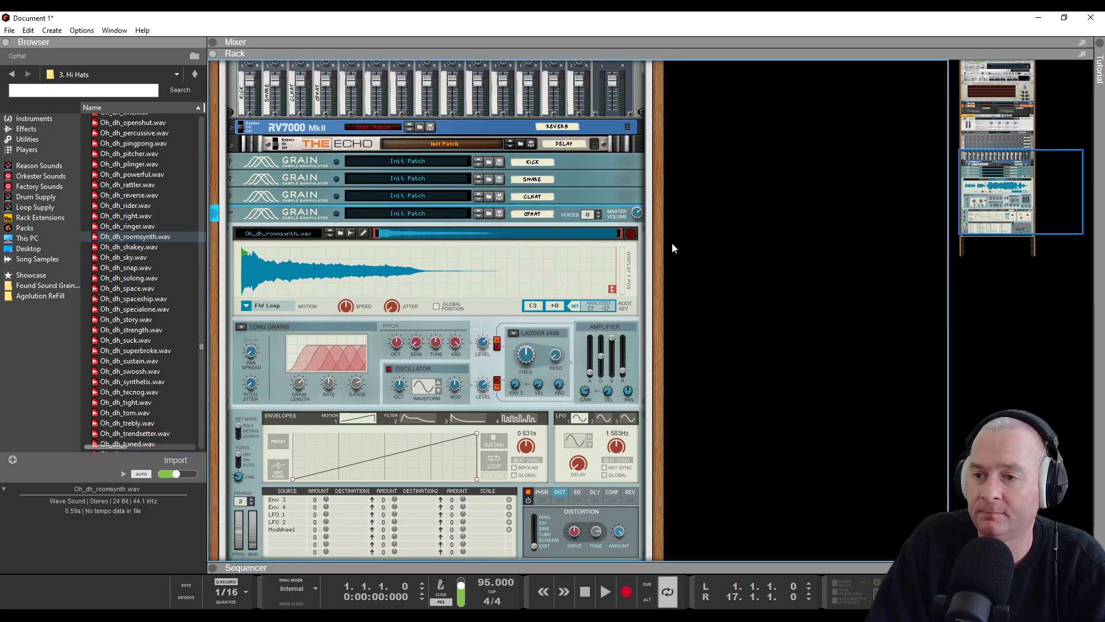
click(232, 214)
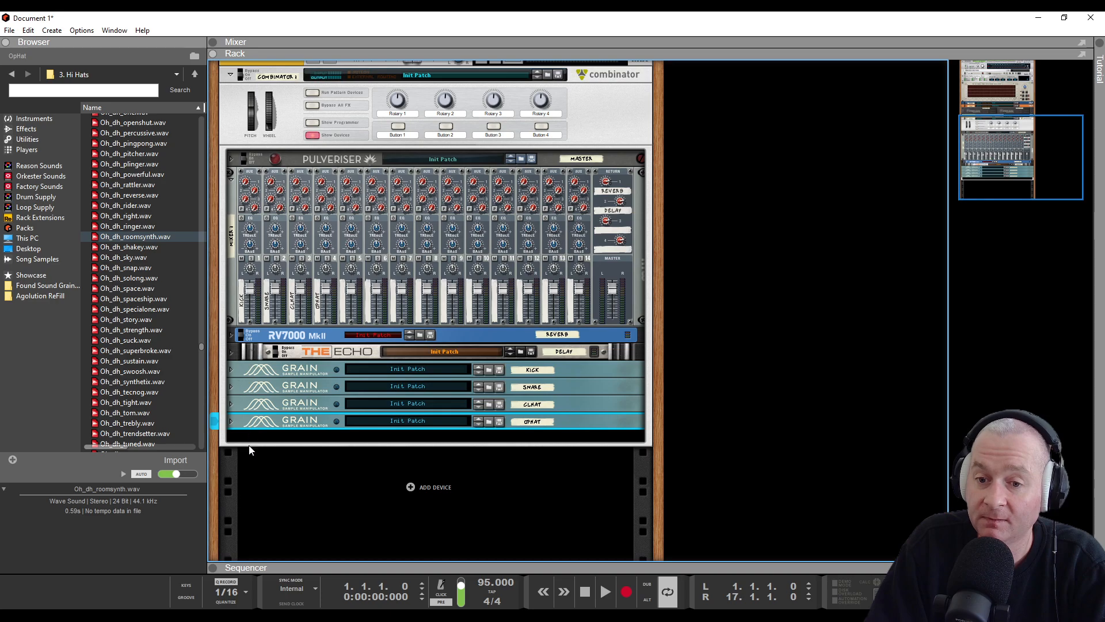
- Unfold the Kick Grain, raise its amp decay to maximum with a longer release, and switch its playback algorithm to Tape
click(231, 369)
scroll(406, 351, up, 2)
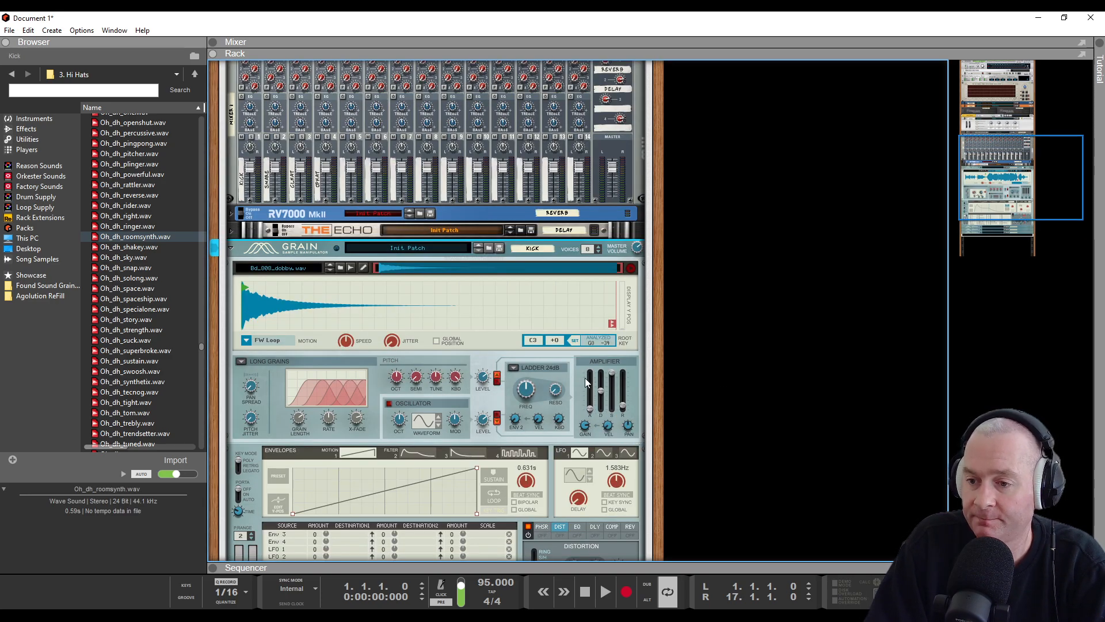
drag(624, 407, 626, 381)
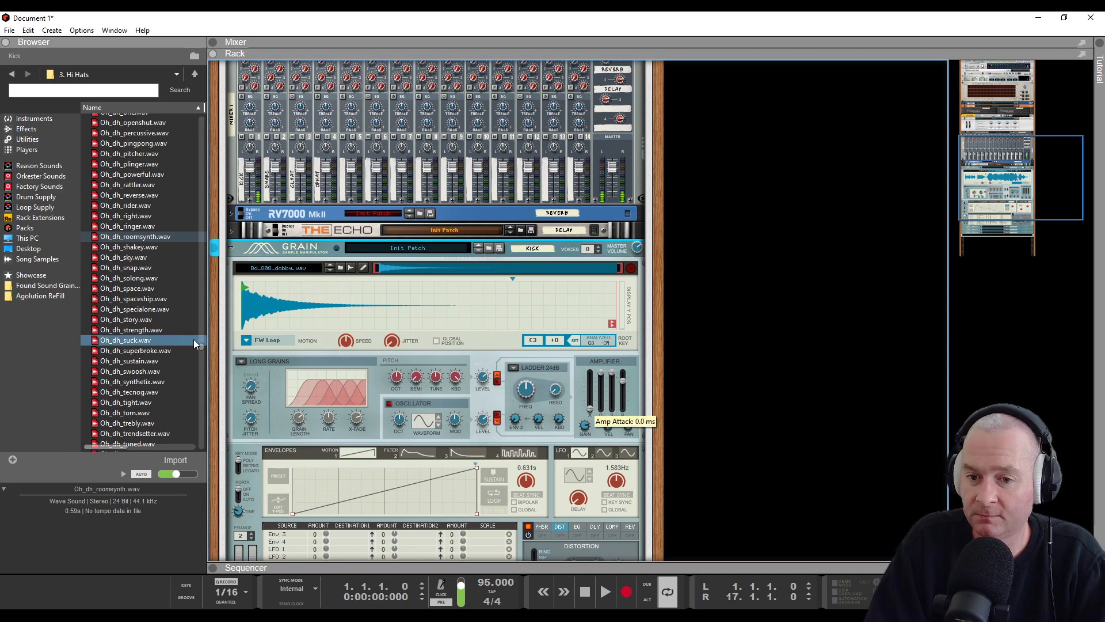
click(249, 361)
click(289, 413)
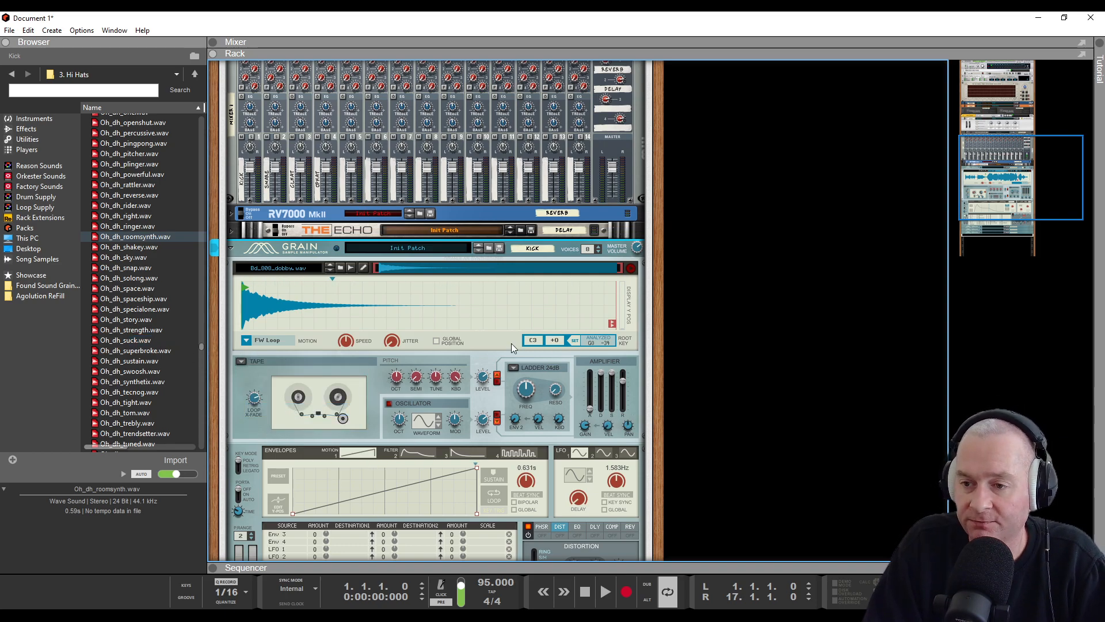
- Set the Kick Grain's root key to C1 and shorten its amp release to about 1.96 s
drag(539, 360, 540, 393)
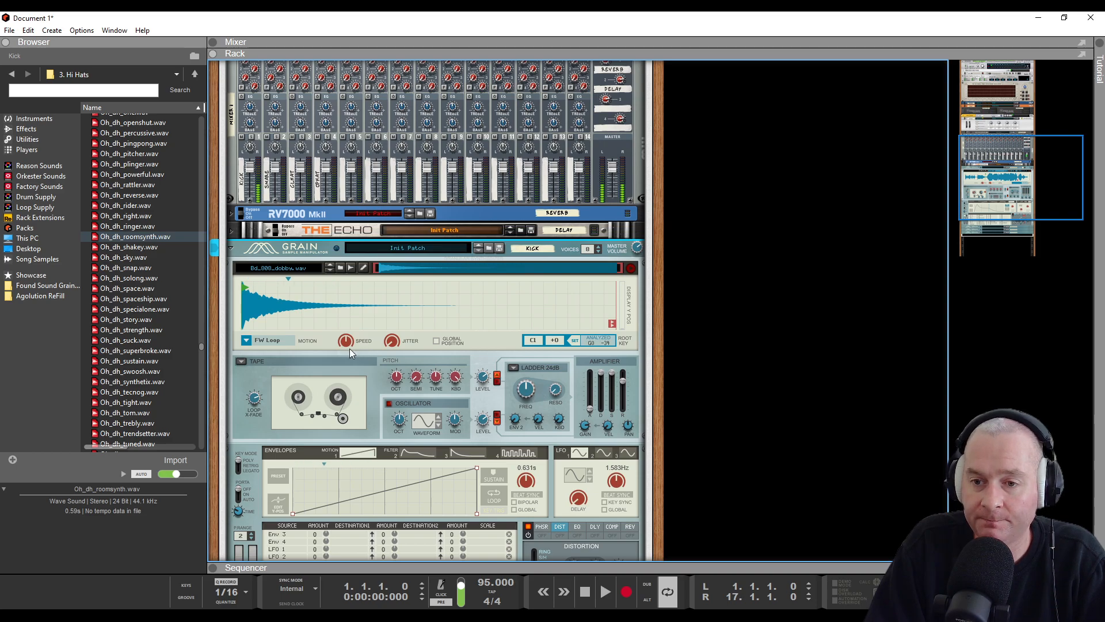
scroll(329, 348, down, 5)
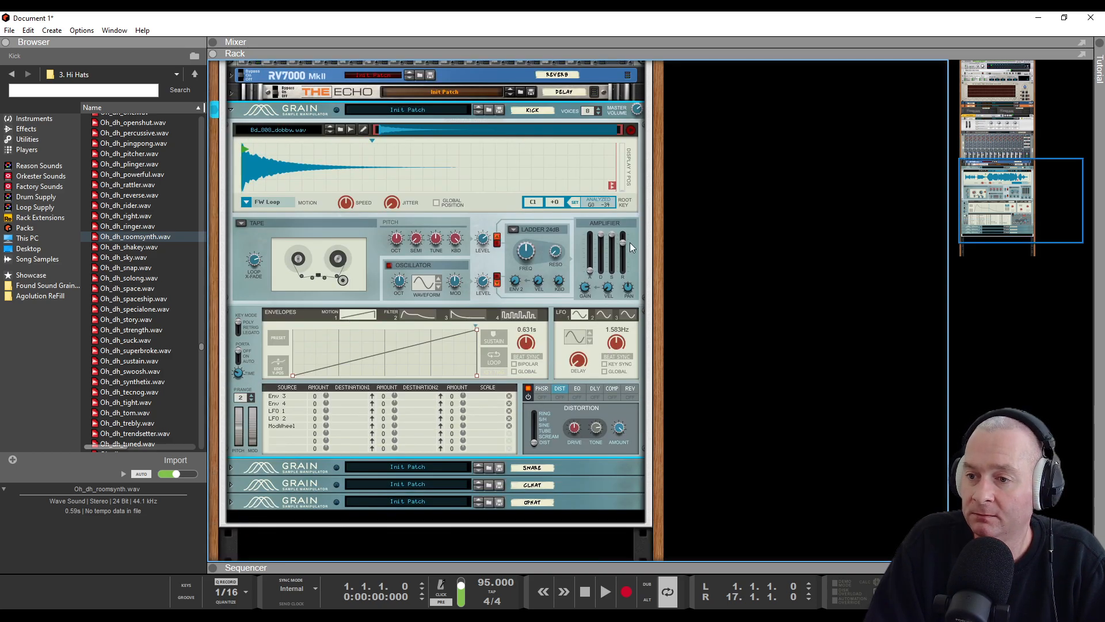
drag(624, 243, 624, 254)
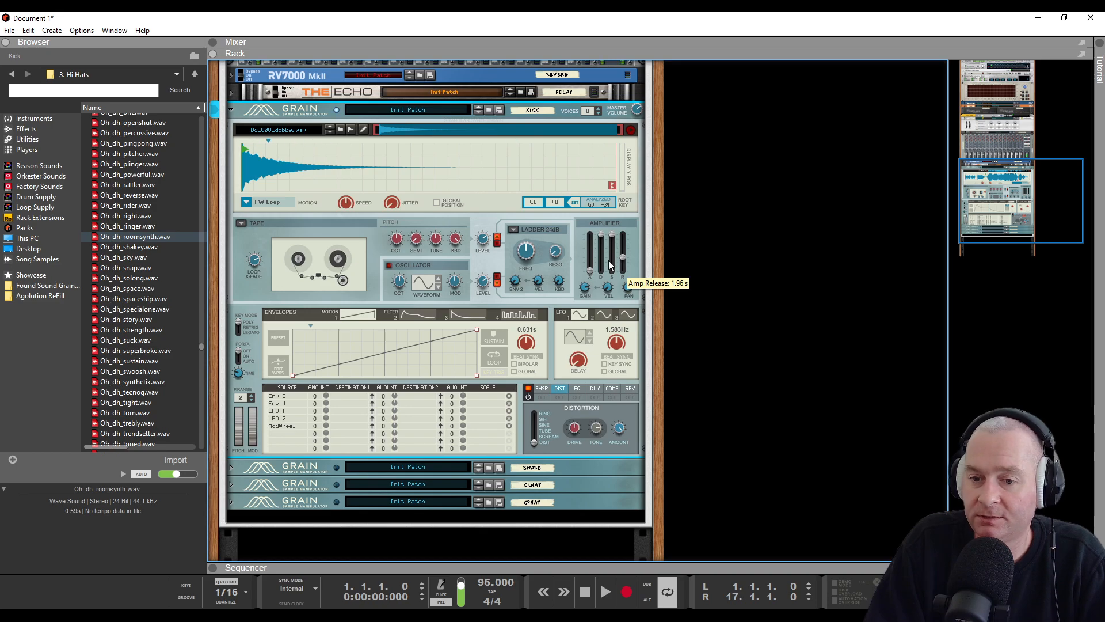
- Unfold the Snare Grain, set its root key to C#1, and raise its amp decay to maximum with a longer release
click(229, 467)
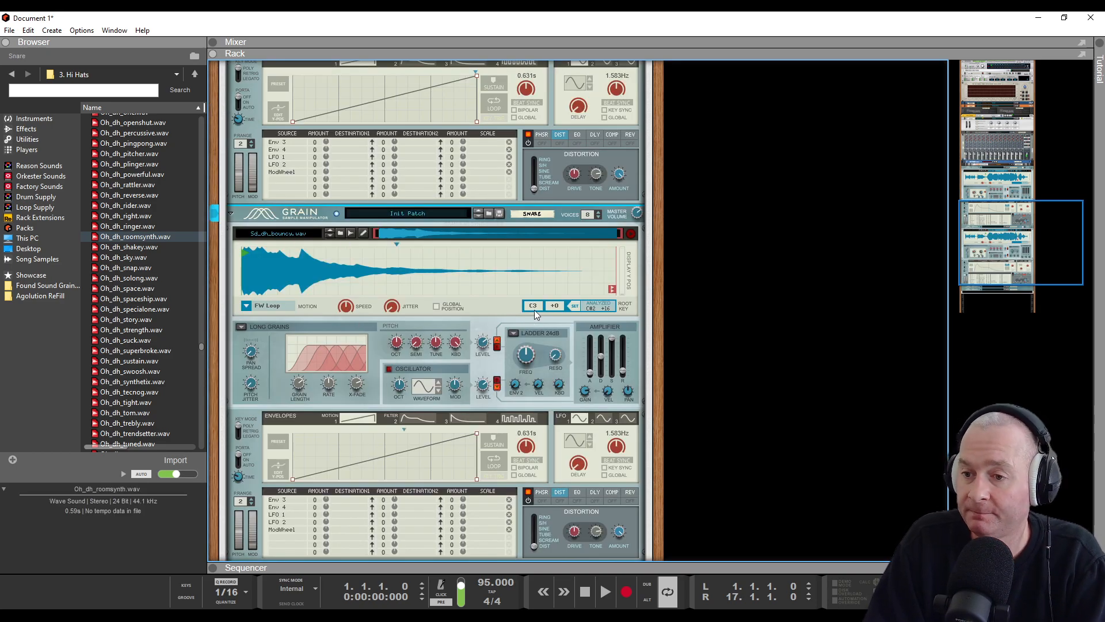
mouse_move(535, 367)
mouse_down()
mouse_move(531, 407)
mouse_move(533, 381)
mouse_up()
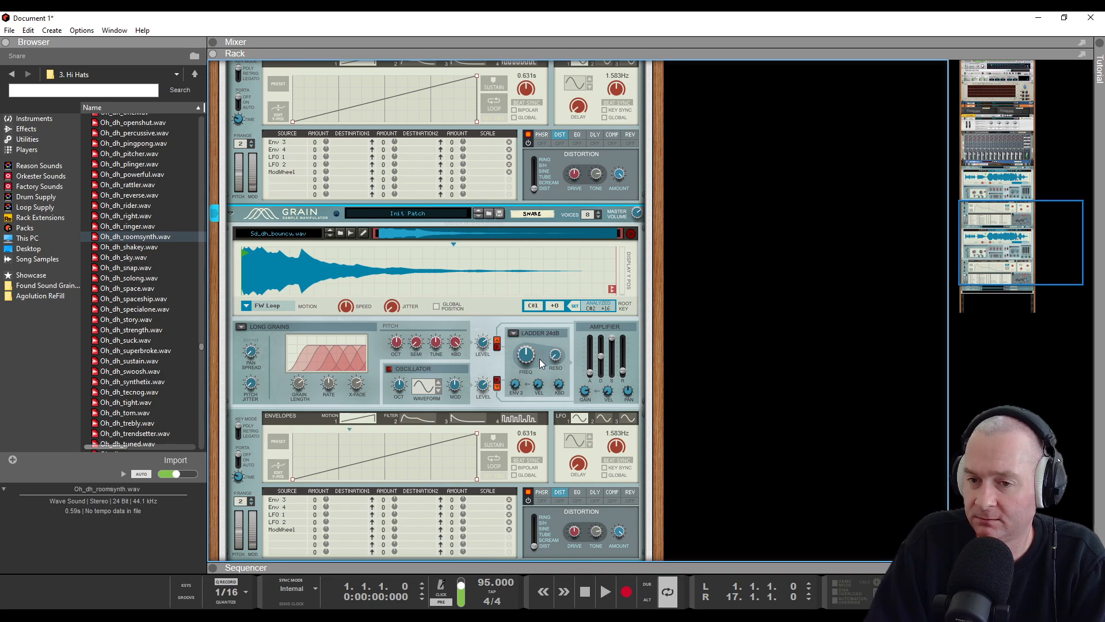
drag(601, 356, 607, 288)
drag(623, 371, 622, 355)
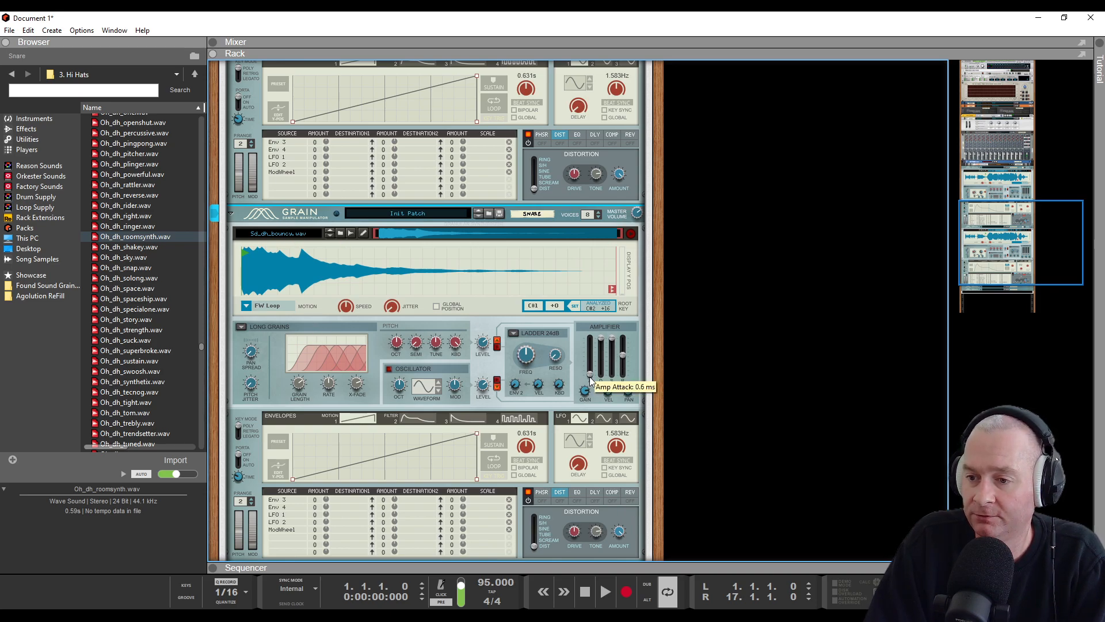
- Switch the Snare Grain's playback algorithm to Tape and its motion mode to One Shot
click(241, 328)
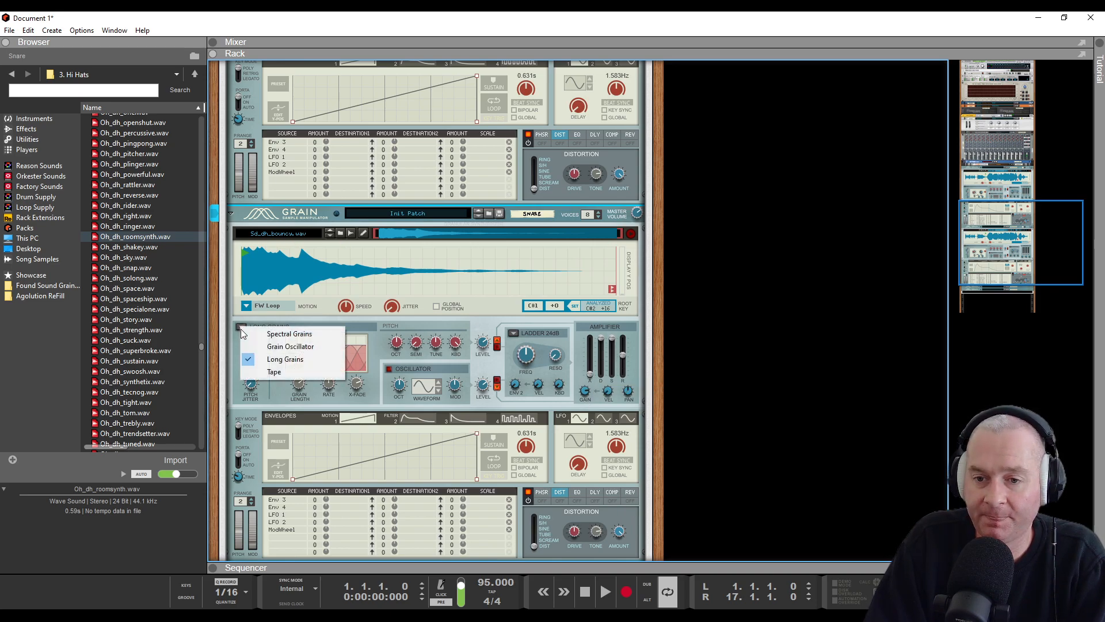
click(263, 371)
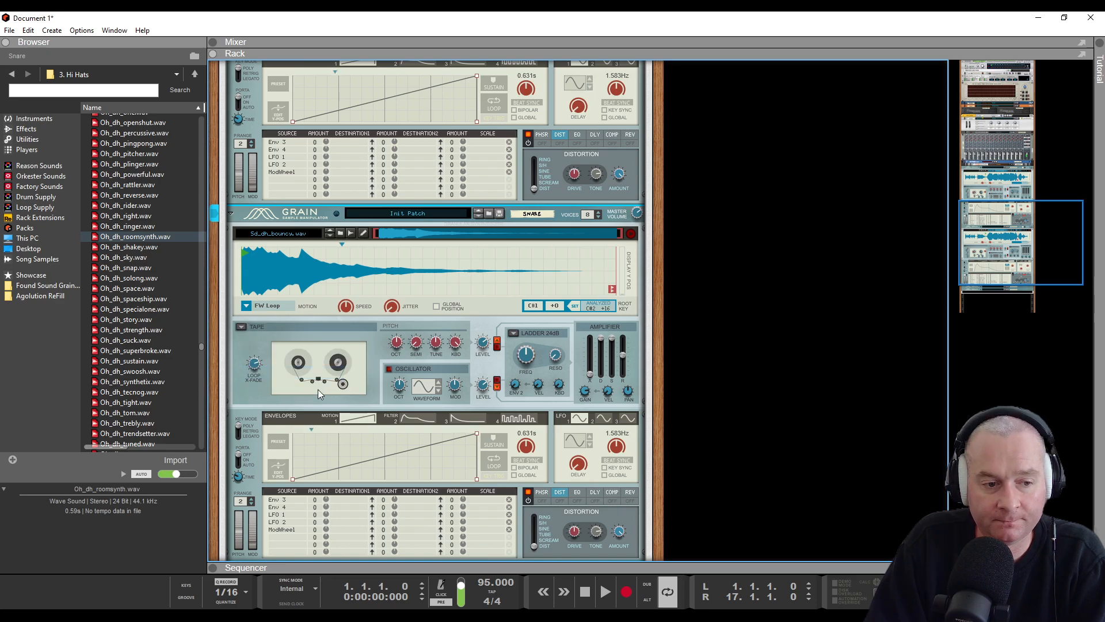
scroll(313, 347, up, 3)
scroll(314, 347, down, 3)
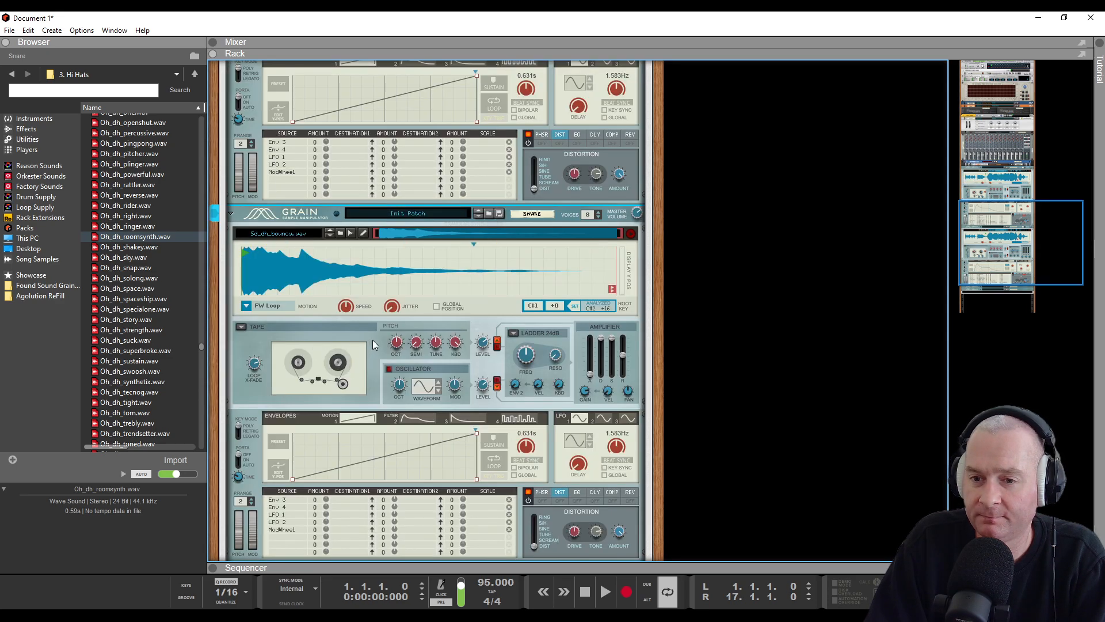
click(246, 305)
click(270, 320)
- Set the Kick Grain's motion mode to One Shot
scroll(349, 326, up, 3)
click(246, 156)
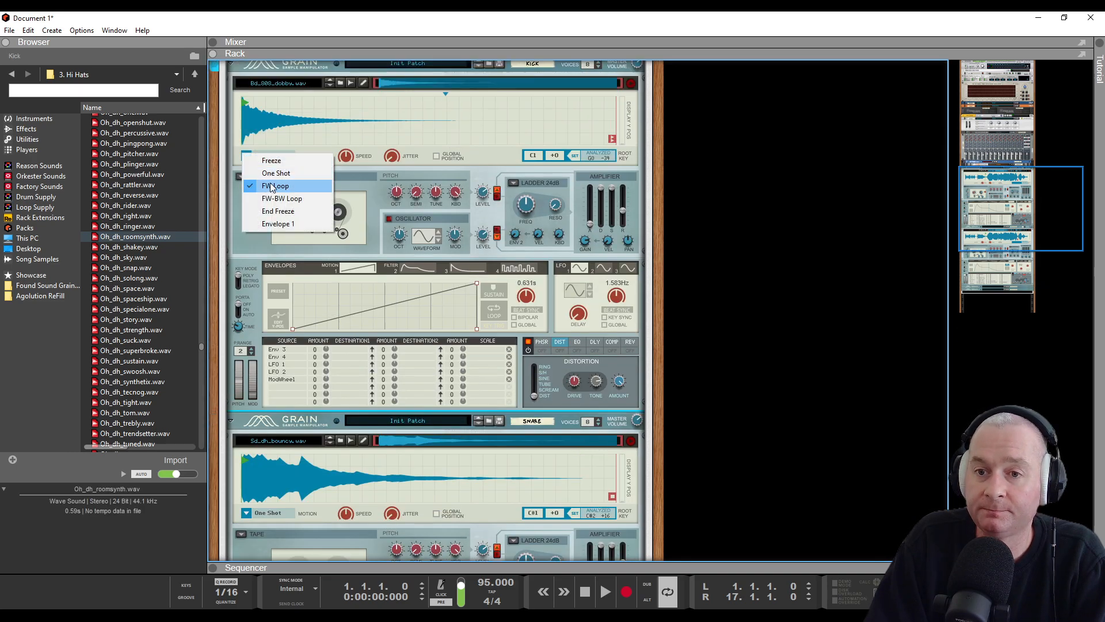
click(272, 171)
scroll(272, 192, up, 2)
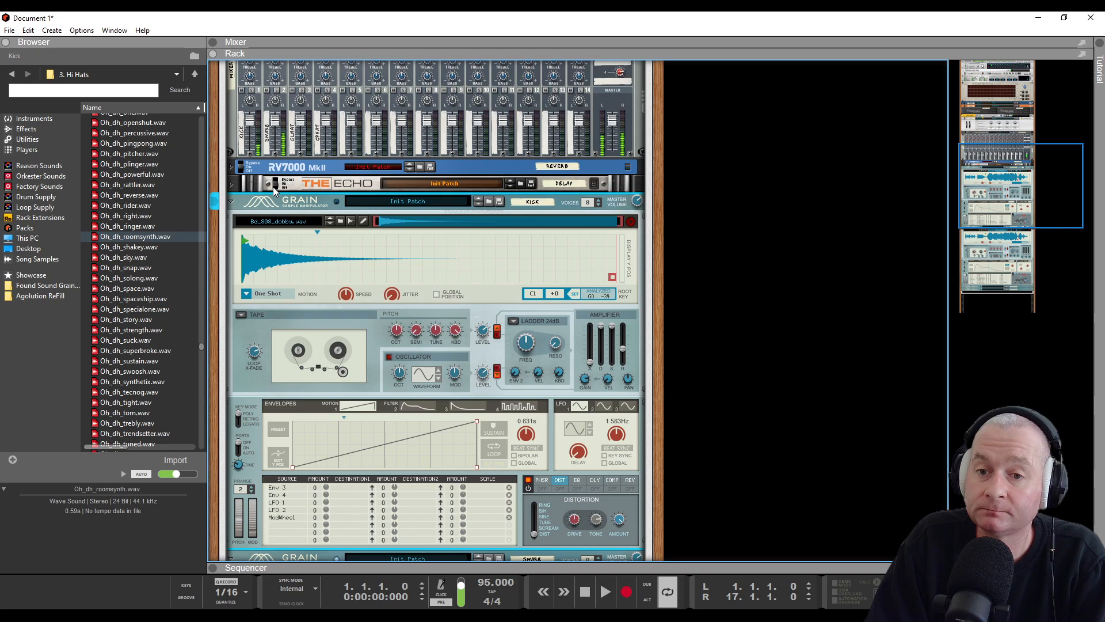
- Unfold the ClHat Grain and switch its playback algorithm to Tape
scroll(295, 237, down, 3)
scroll(294, 237, down, 4)
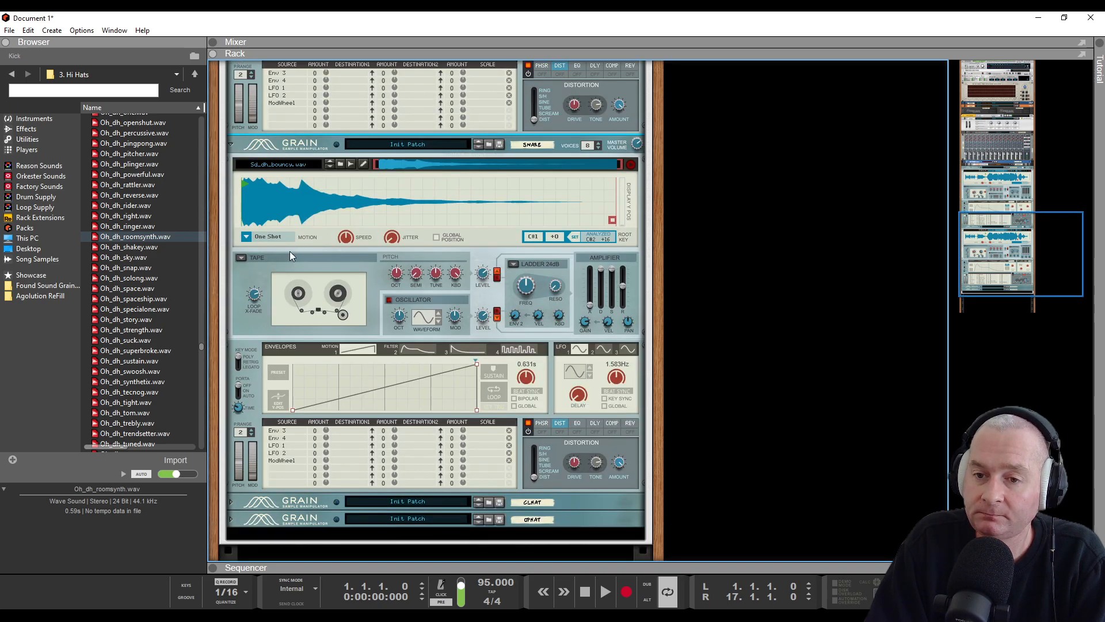
click(230, 403)
scroll(301, 414, down, 4)
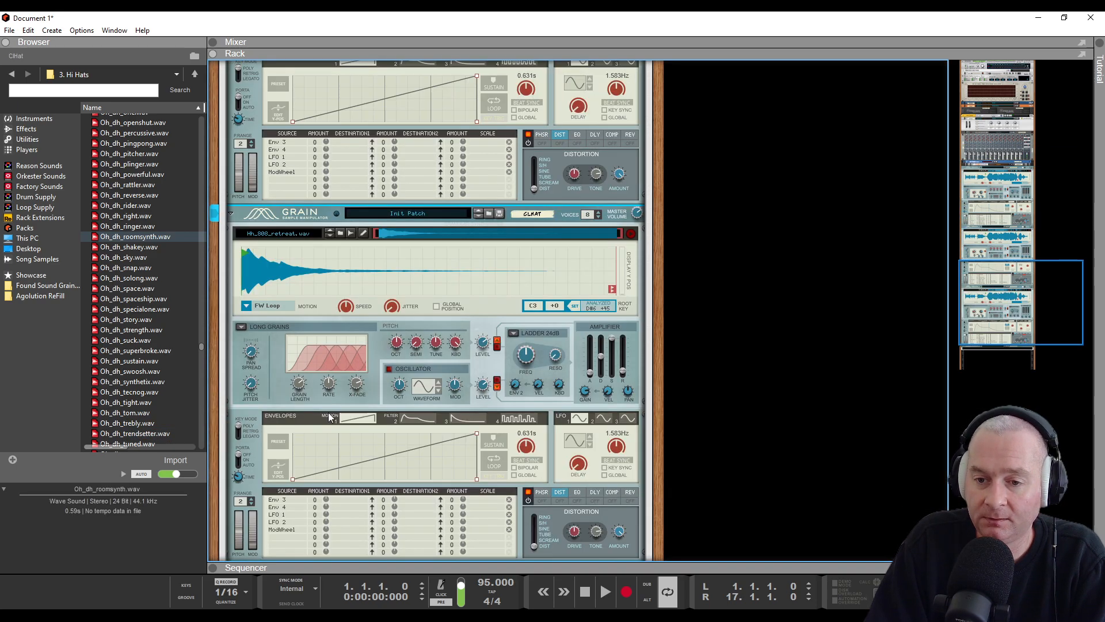
scroll(265, 337, up, 1)
click(242, 292)
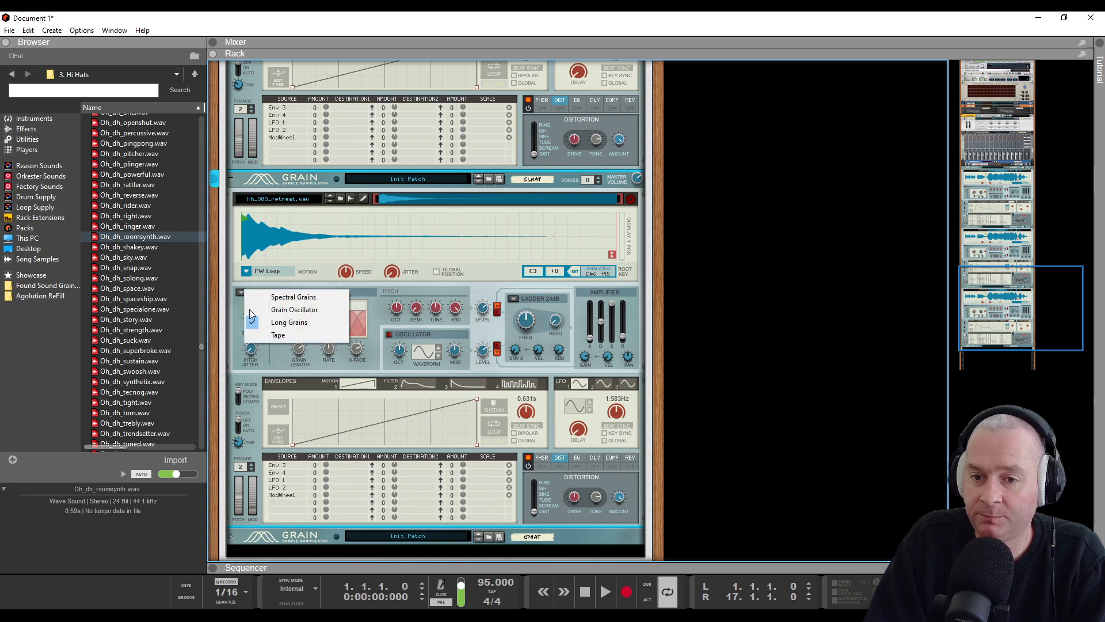
click(270, 335)
- Set the ClHat Grain to One Shot motion with root key D1, and lengthen its amp decay and release
click(246, 271)
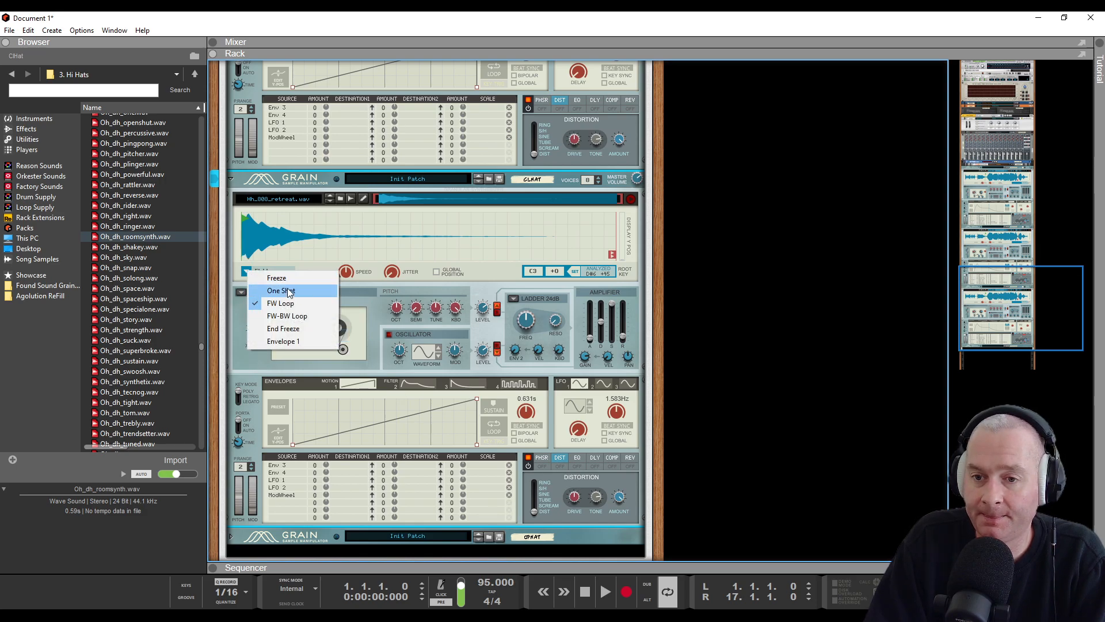
click(285, 290)
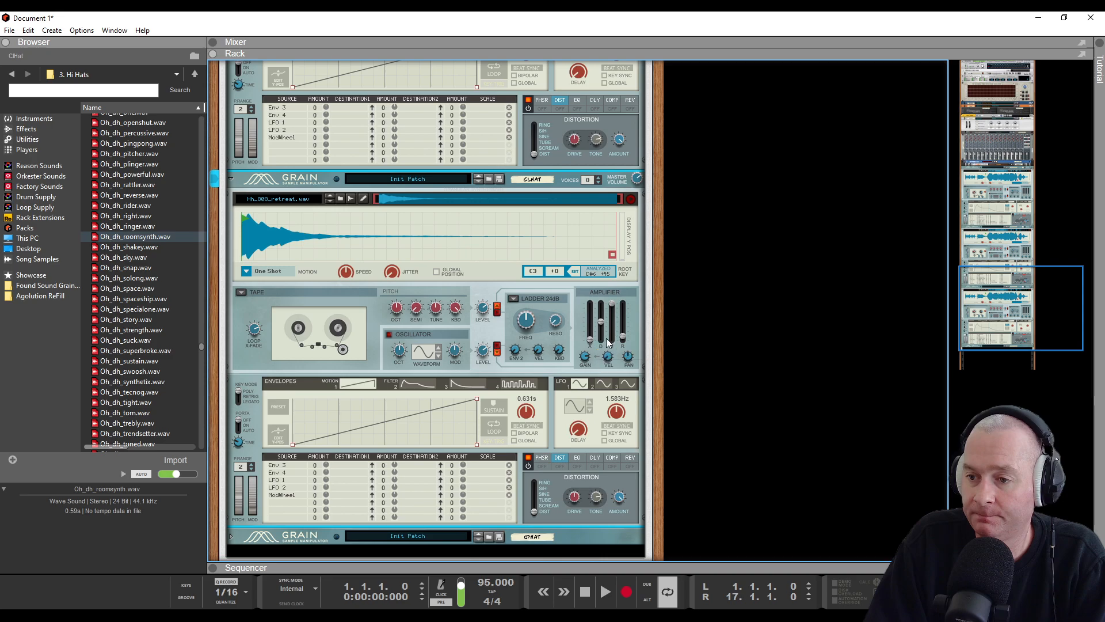
drag(601, 323, 625, 331)
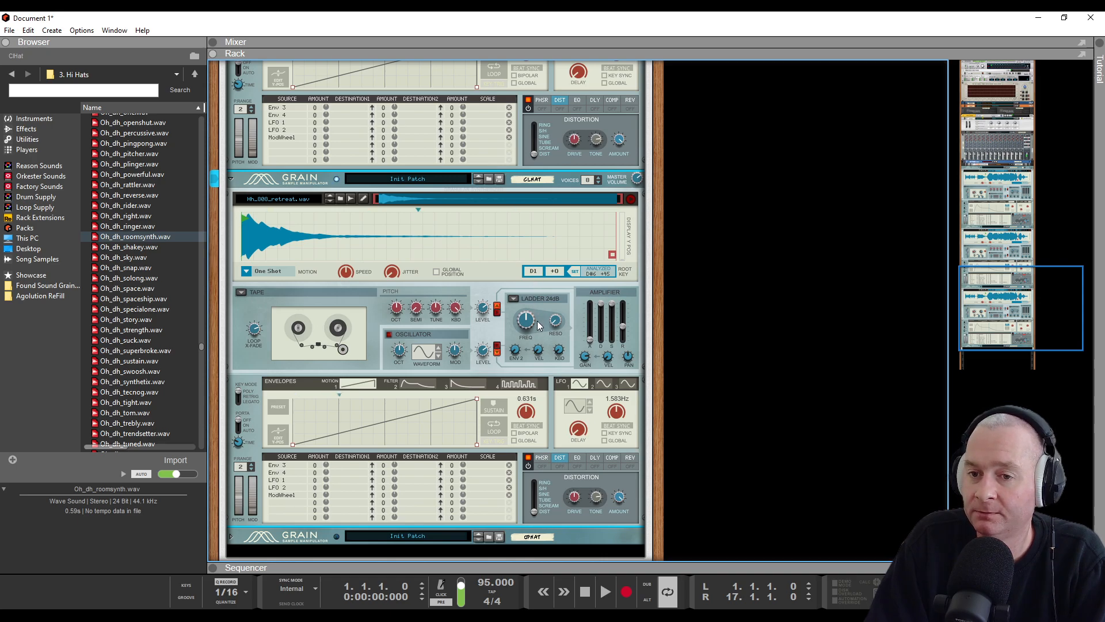
- Unfold the OpHat Grain, lengthen its amp decay and release, and set its root key to D#1
scroll(273, 313, down, 4)
click(232, 420)
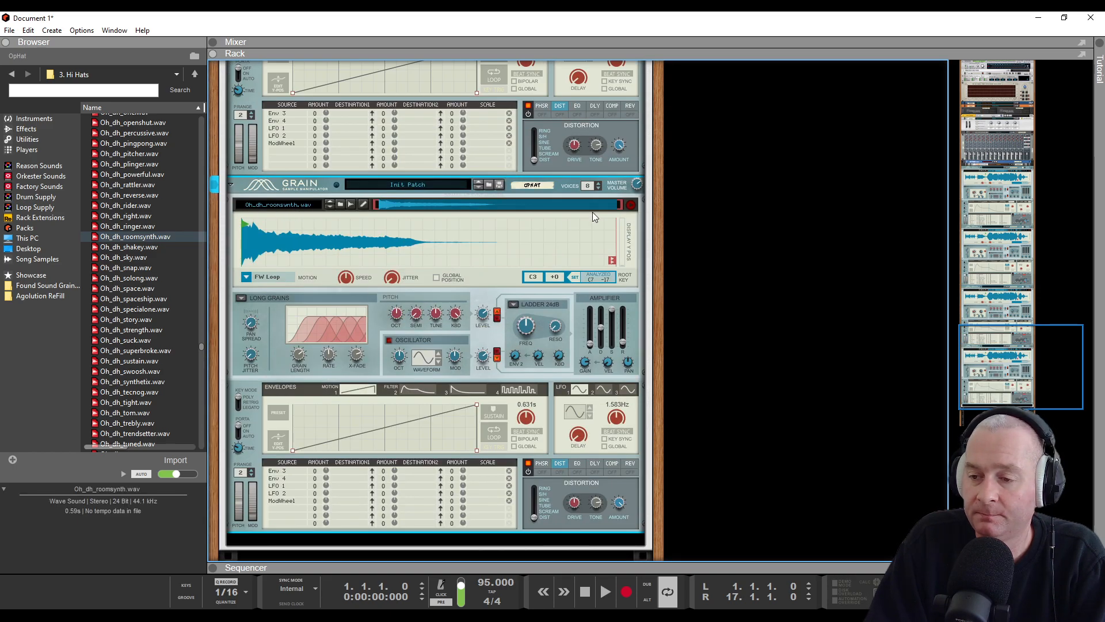
drag(590, 344, 608, 280)
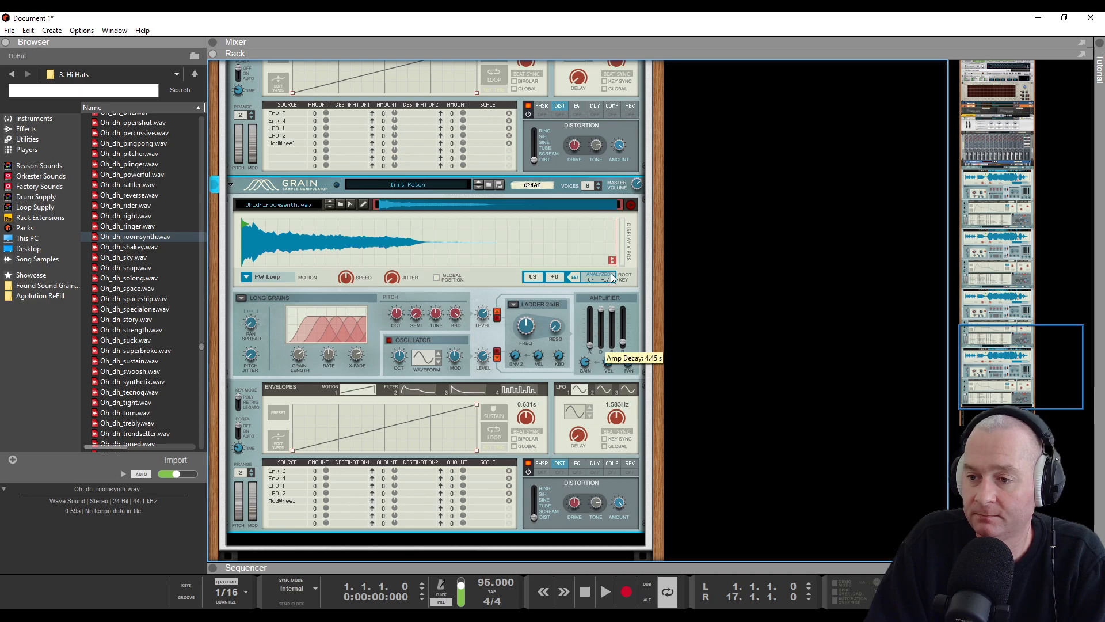
drag(623, 342, 623, 331)
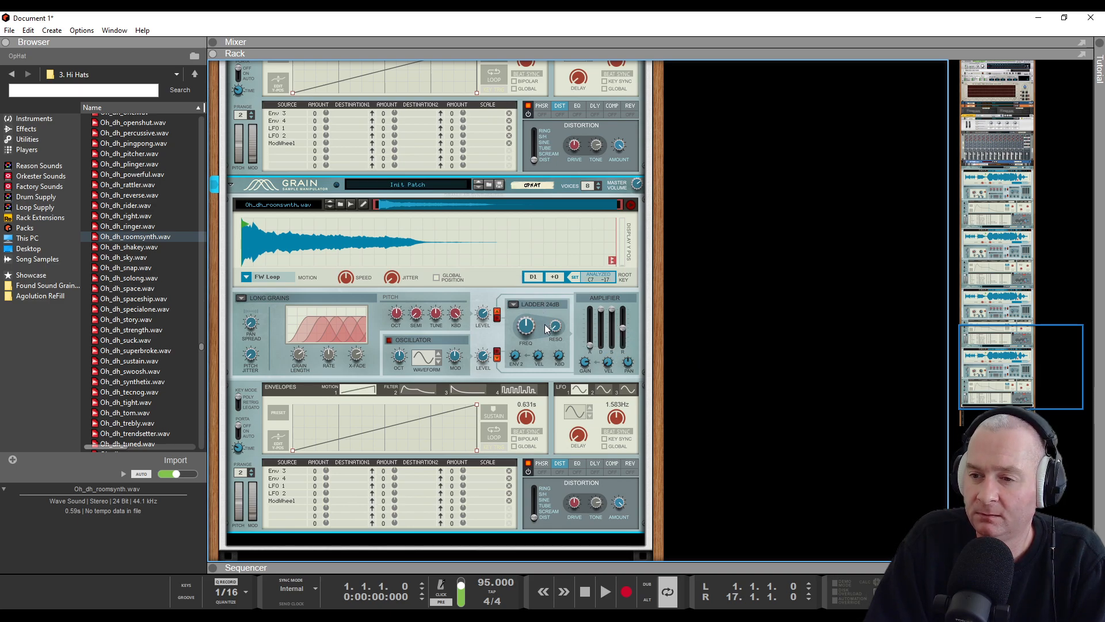
- Switch the OpHat Grain's playback algorithm to Tape and its motion mode to One Shot
click(243, 297)
click(262, 330)
click(241, 297)
click(247, 307)
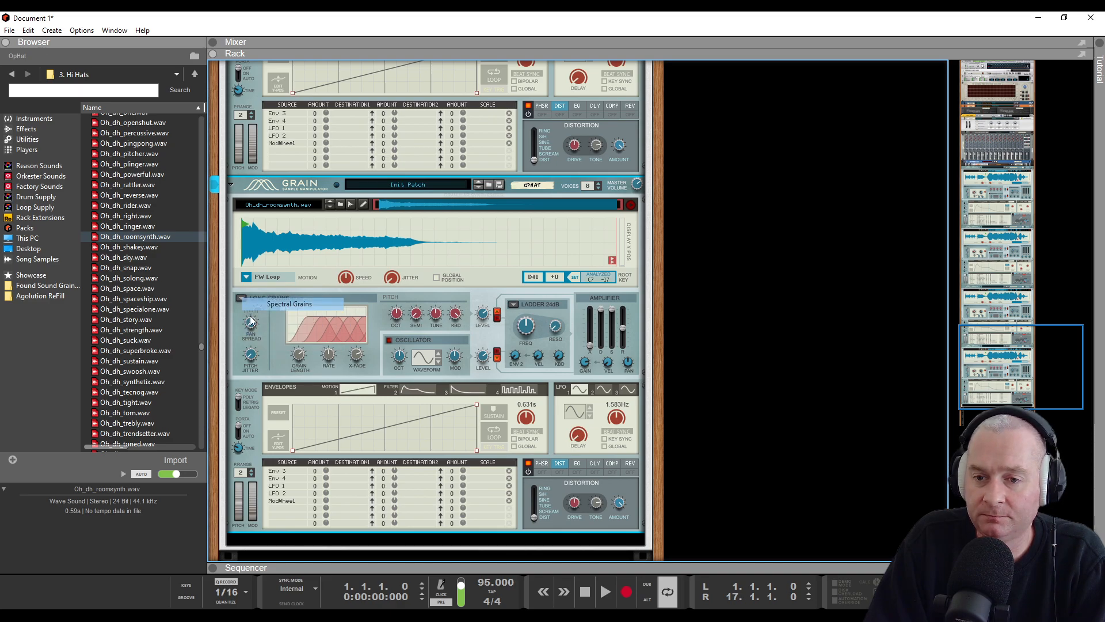
click(242, 298)
click(266, 346)
click(249, 279)
click(276, 310)
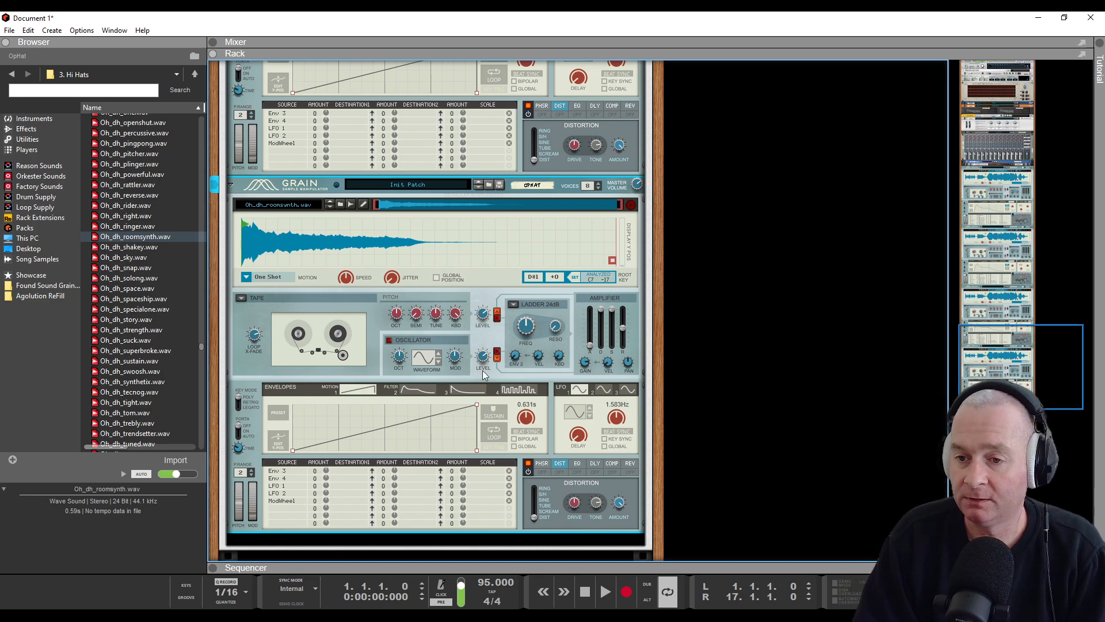
- Add a Drum Sequencer player to Combinator 1
scroll(483, 374, up, 3)
scroll(332, 411, up, 15)
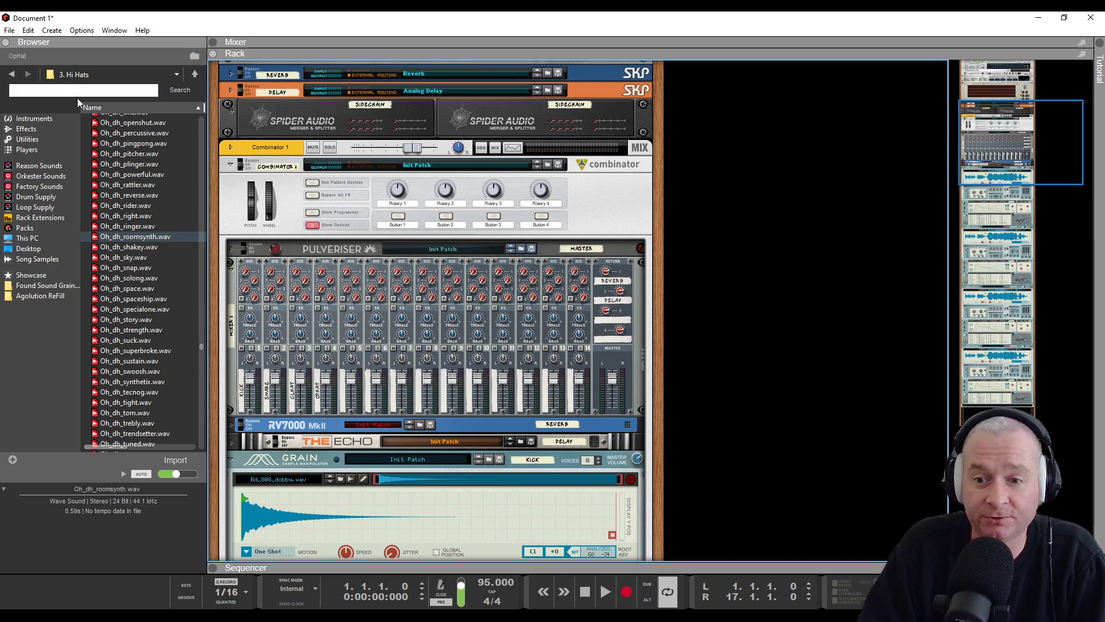
click(36, 151)
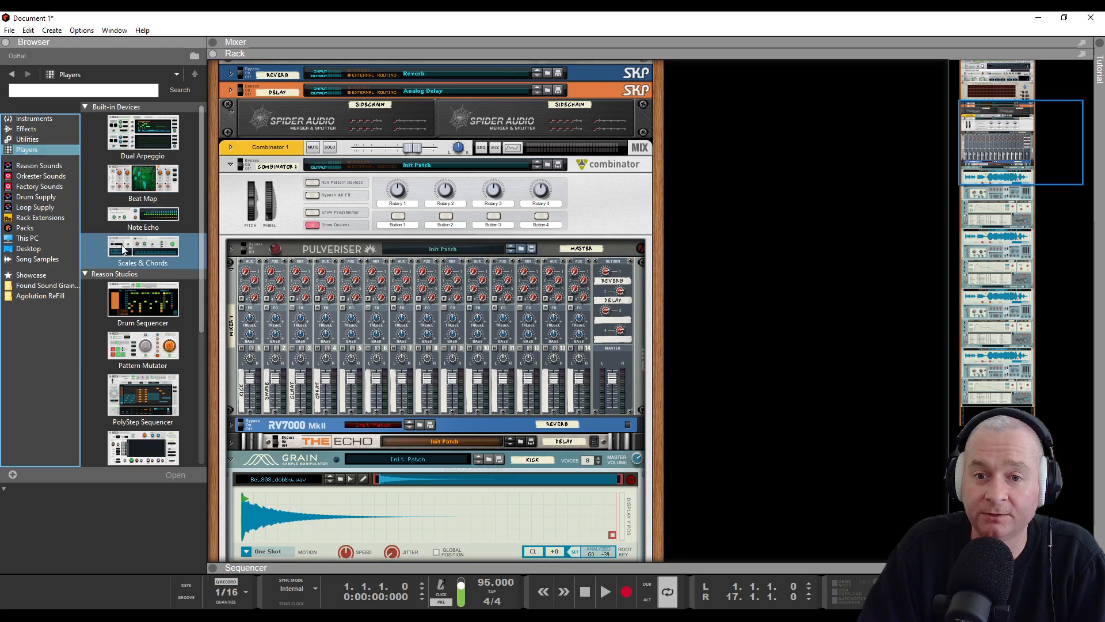
click(178, 326)
drag(178, 326, 298, 195)
- Browse the Drum Sequencer's Uptempo patches, load Disco and start the sequencer running
click(272, 191)
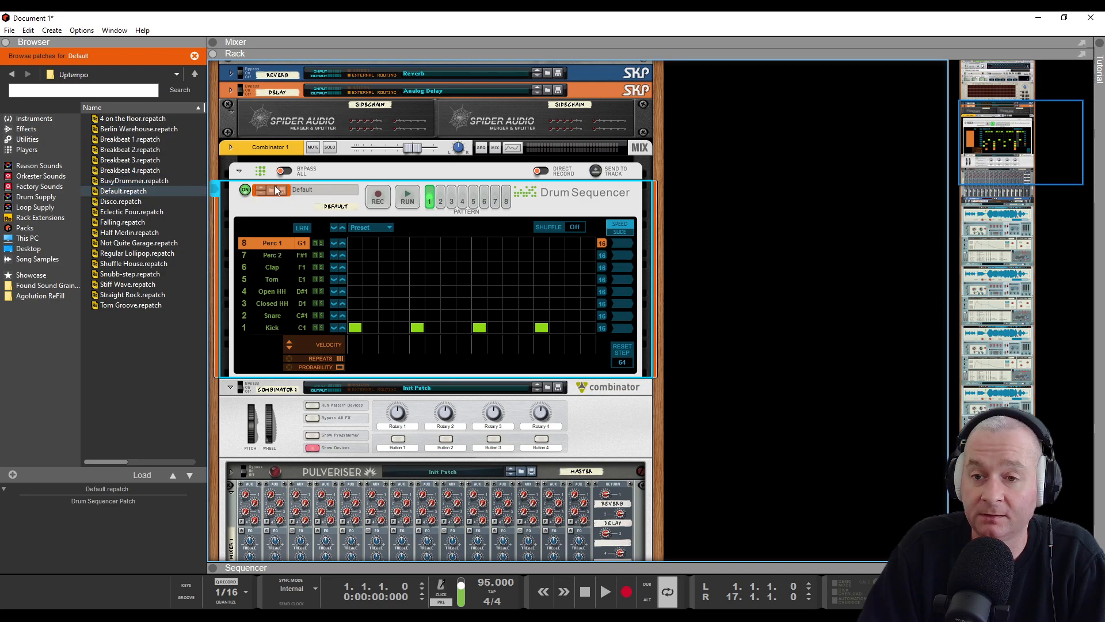
click(260, 192)
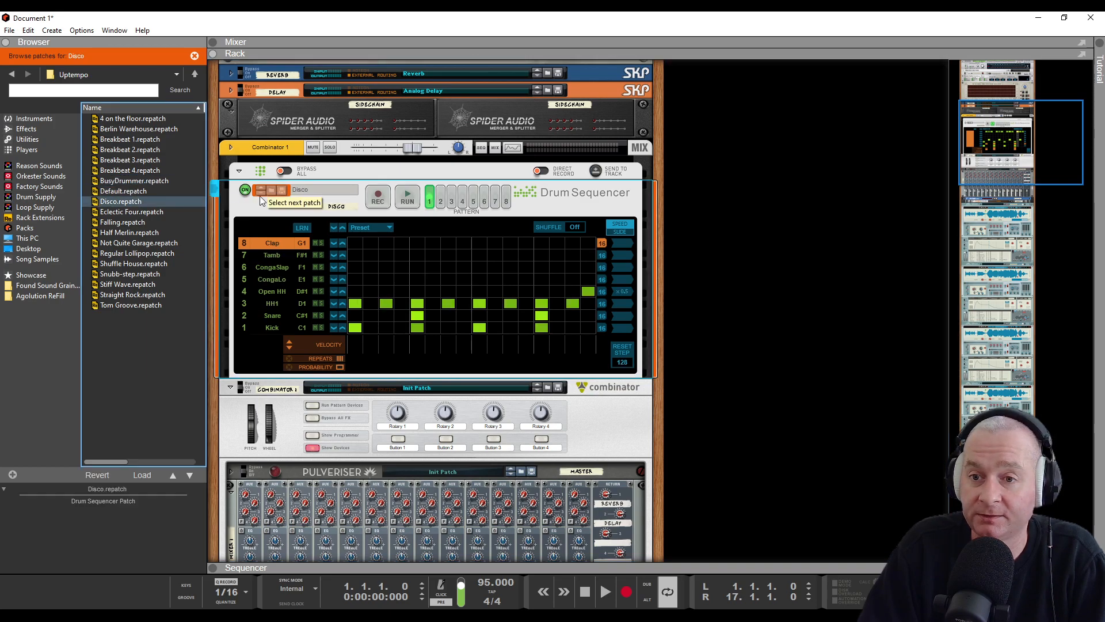
click(406, 202)
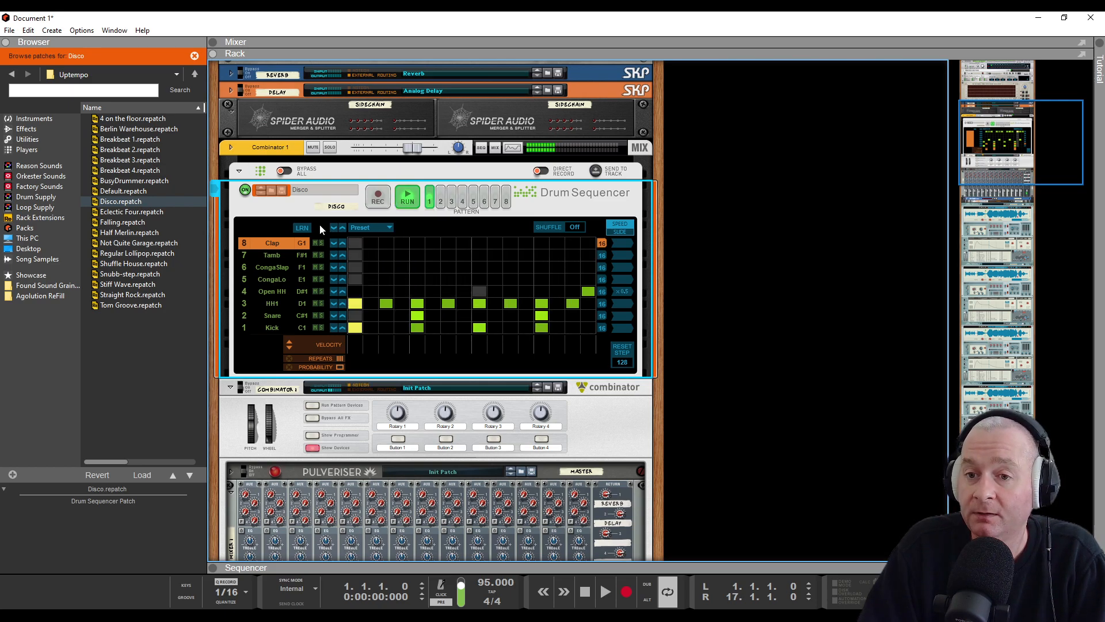
- Audition the following Drum Sequencer patches up to Snubb-step and set the song tempo to 86 BPM
click(260, 192)
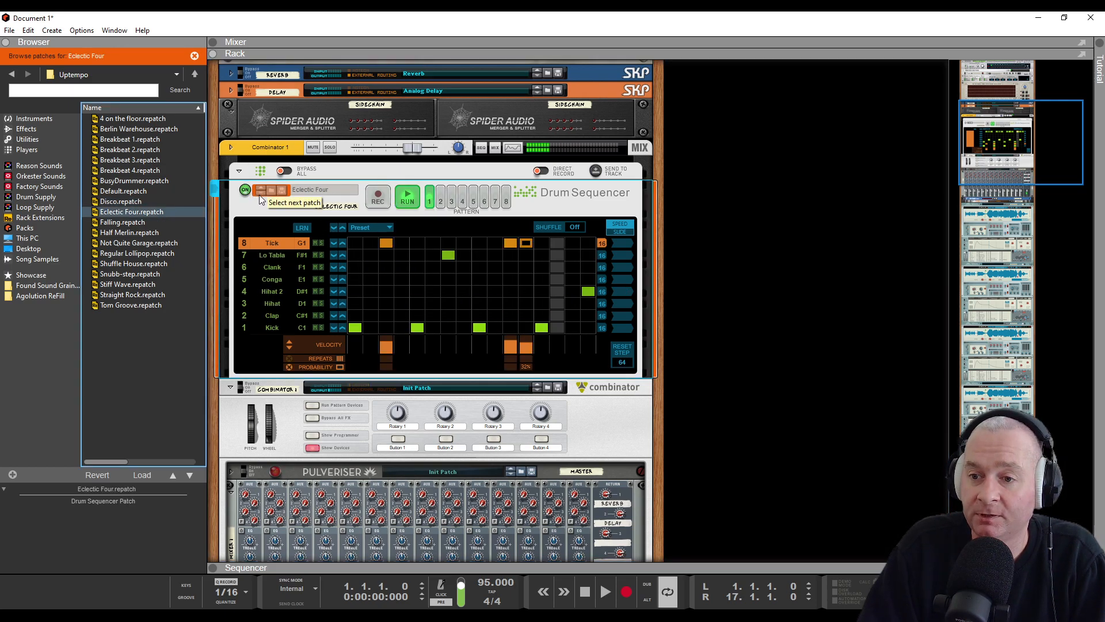
click(260, 192)
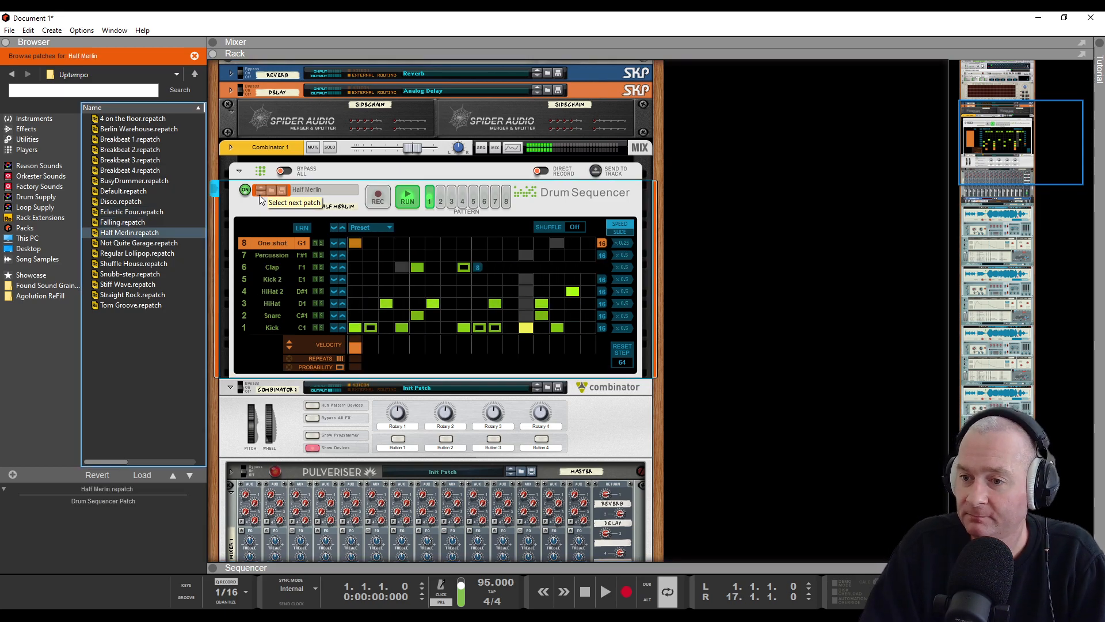
click(260, 192)
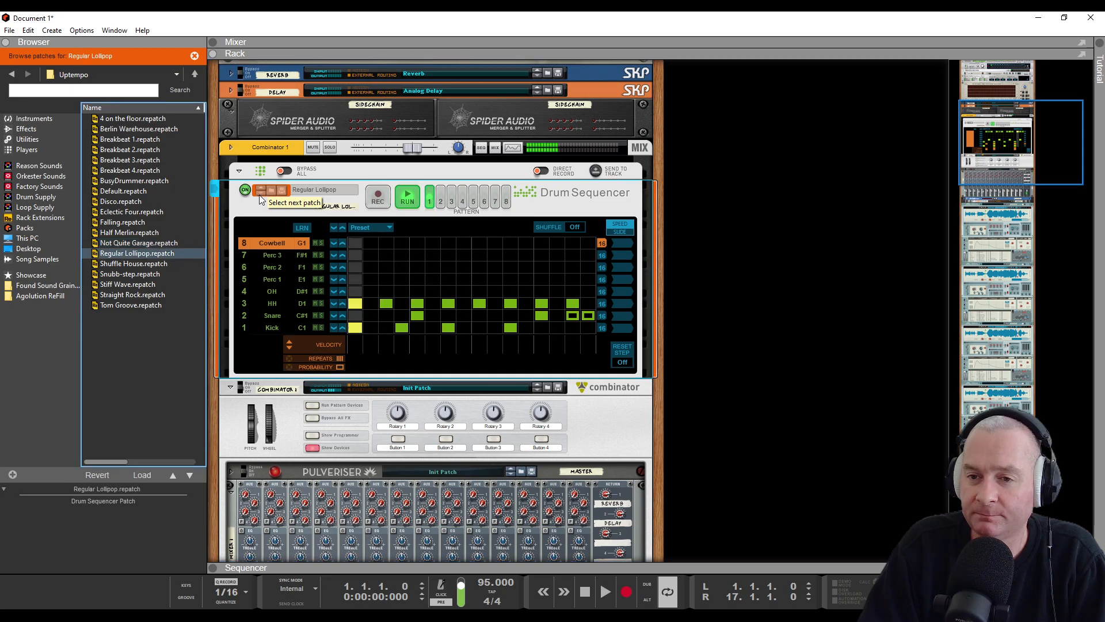
click(260, 194)
click(260, 195)
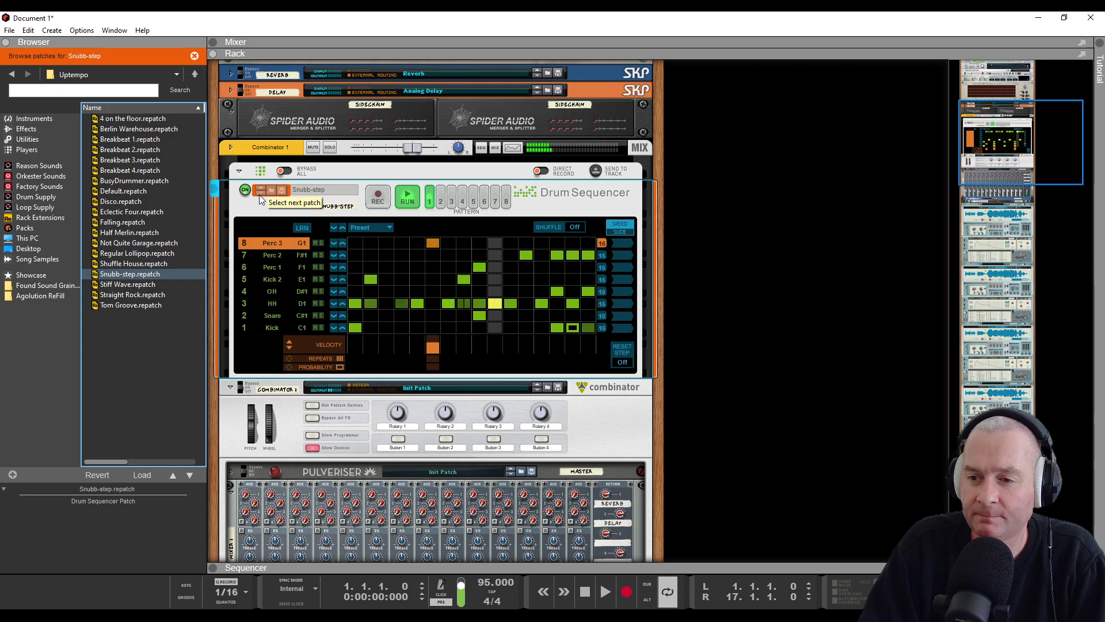
drag(484, 582, 483, 592)
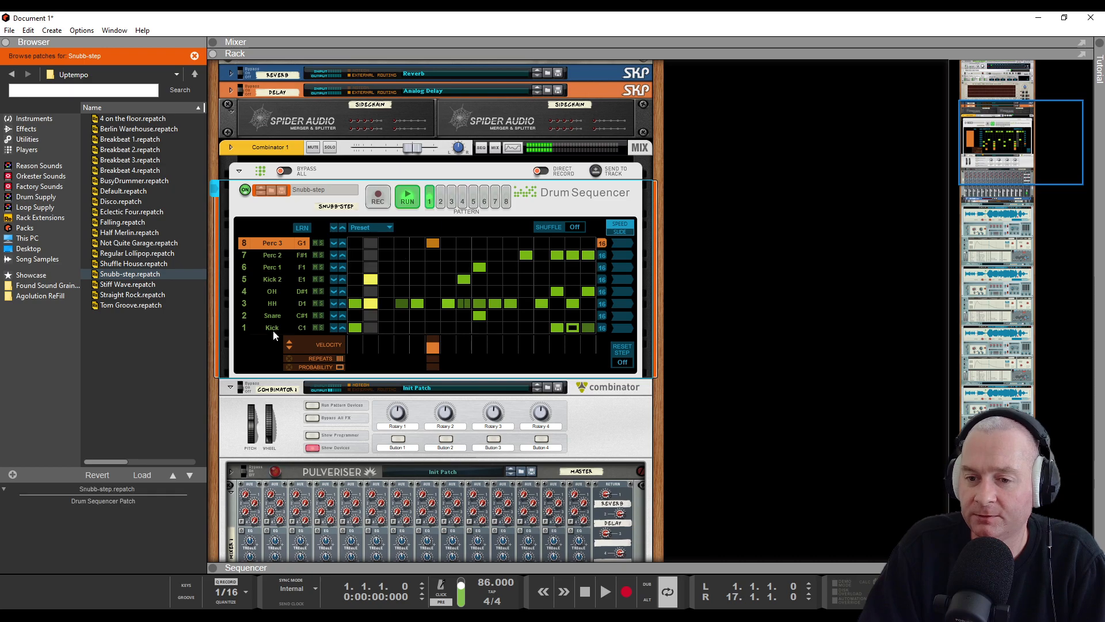
- Lower the Kick Grain's Ladder 24dB filter frequency to about 288 Hz
click(640, 437)
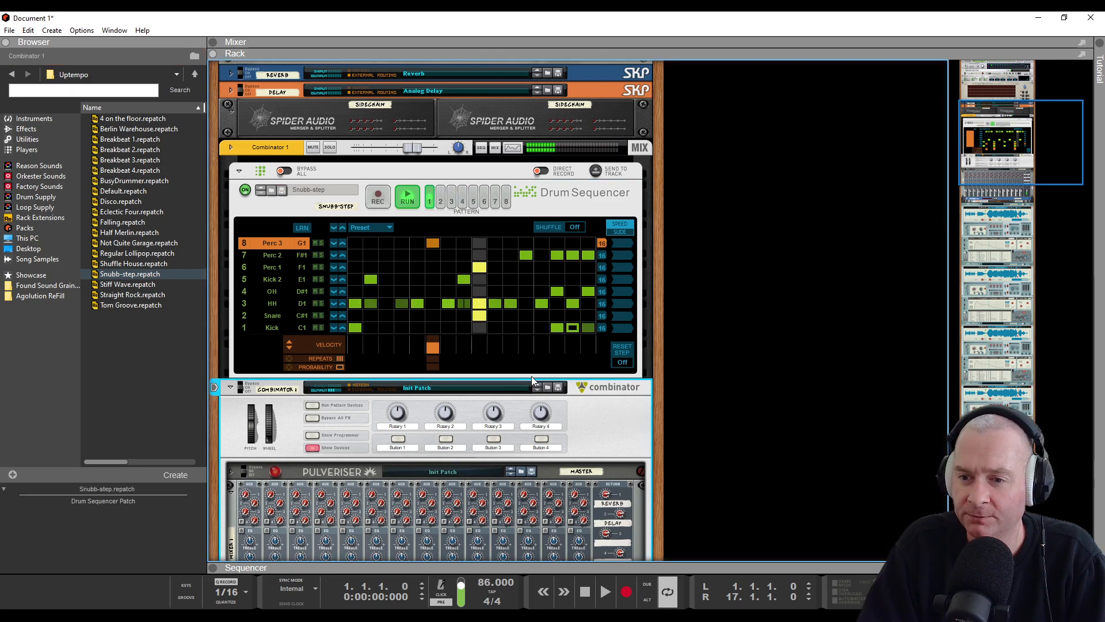
scroll(565, 397, down, 8)
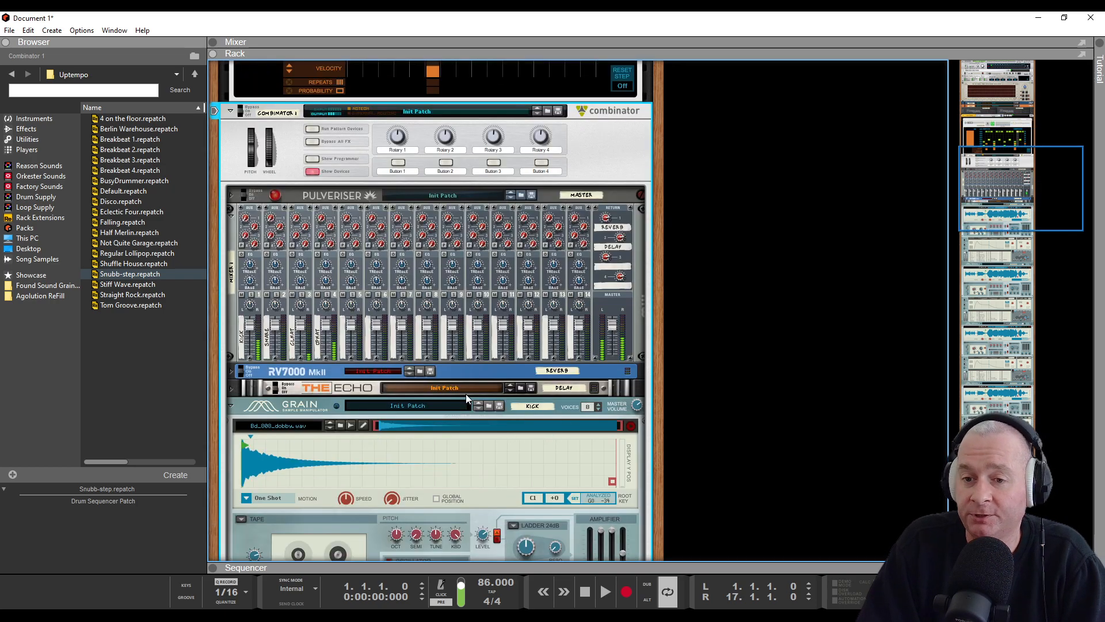
scroll(372, 402, down, 2)
scroll(372, 402, down, 2)
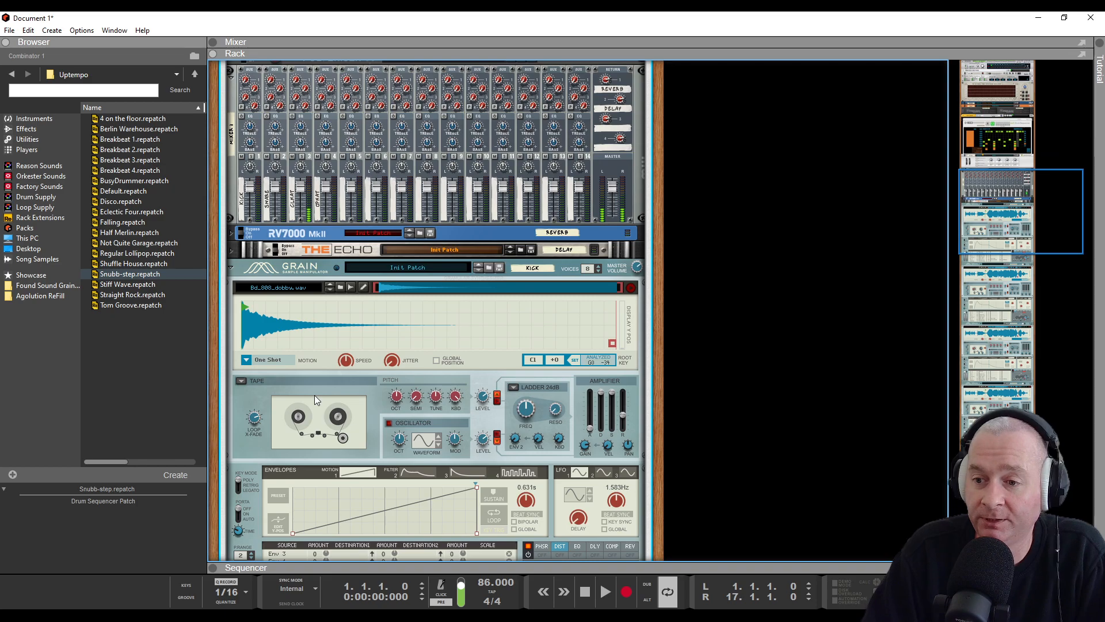
click(525, 409)
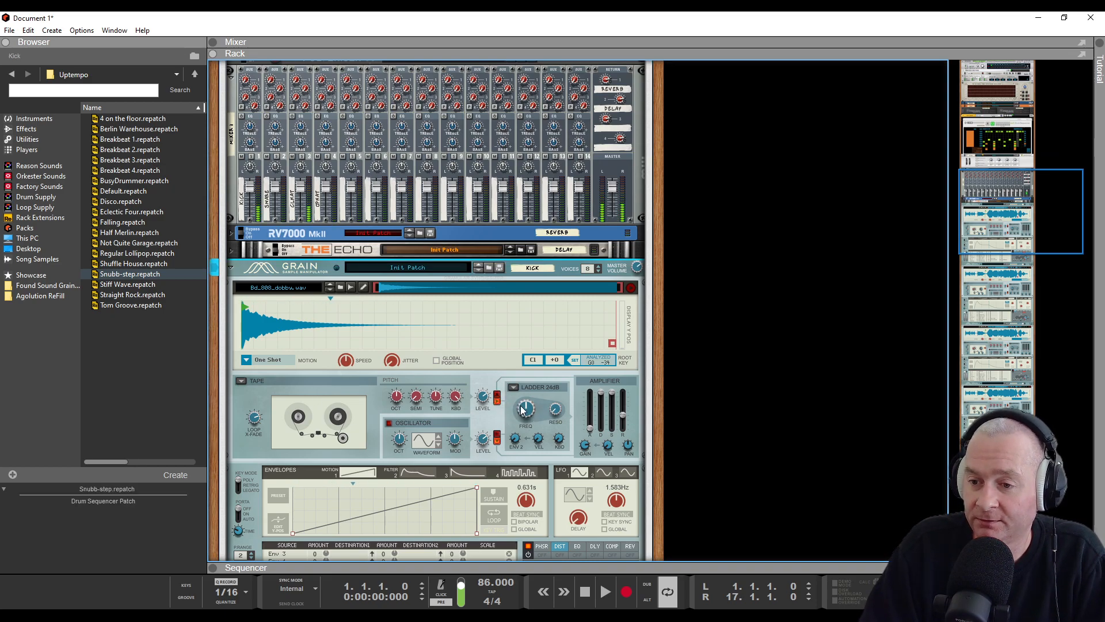
drag(535, 390, 530, 467)
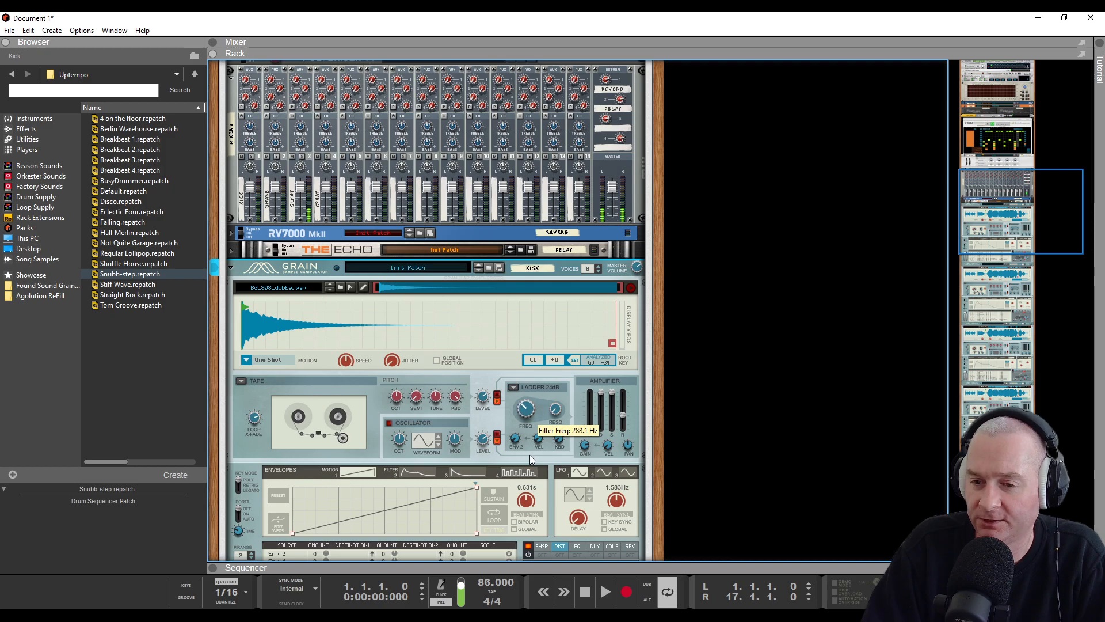
- Set the Snare Grain's filter frequency to about 16.17 kHz
scroll(270, 386, down, 6)
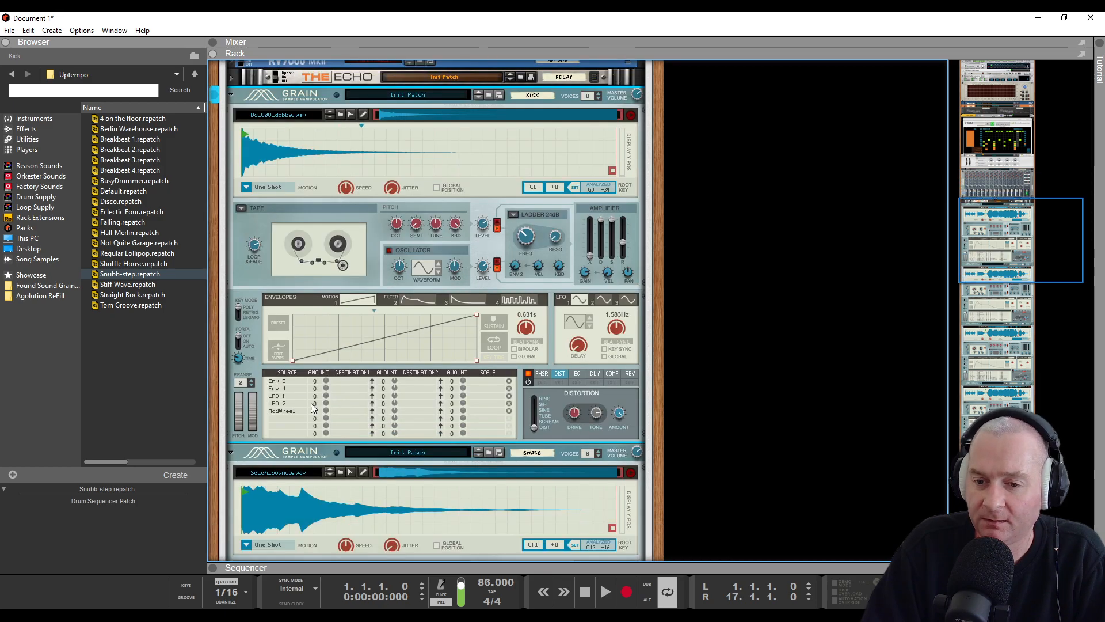
click(514, 366)
click(495, 365)
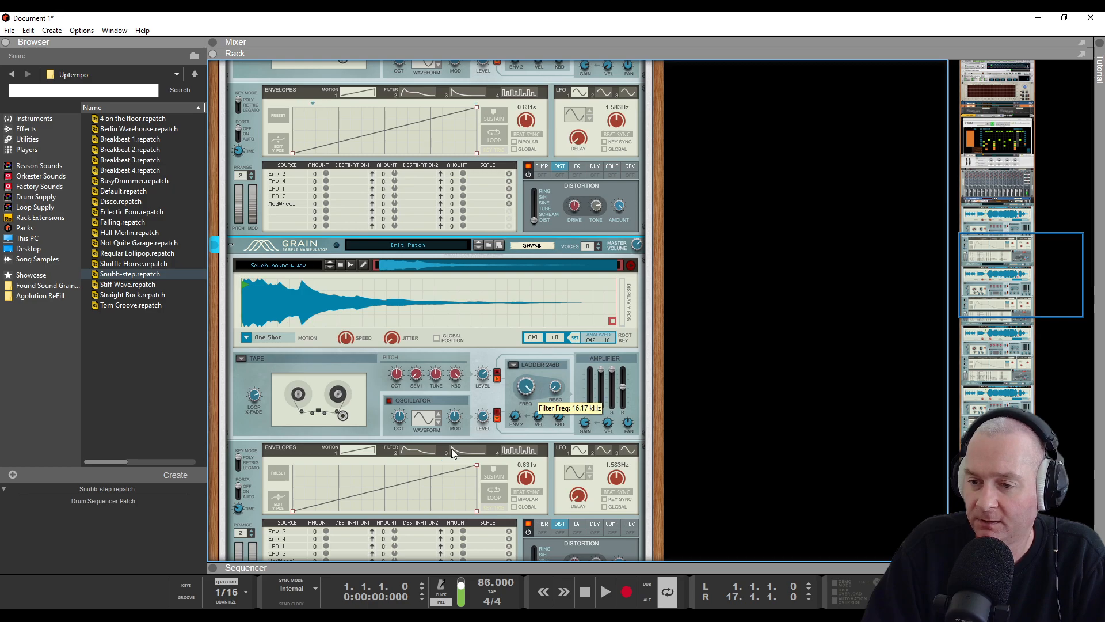
- Switch the ClHat Grain's filter type to HP 12dB and adjust its frequency
scroll(413, 403, down, 5)
scroll(330, 395, down, 3)
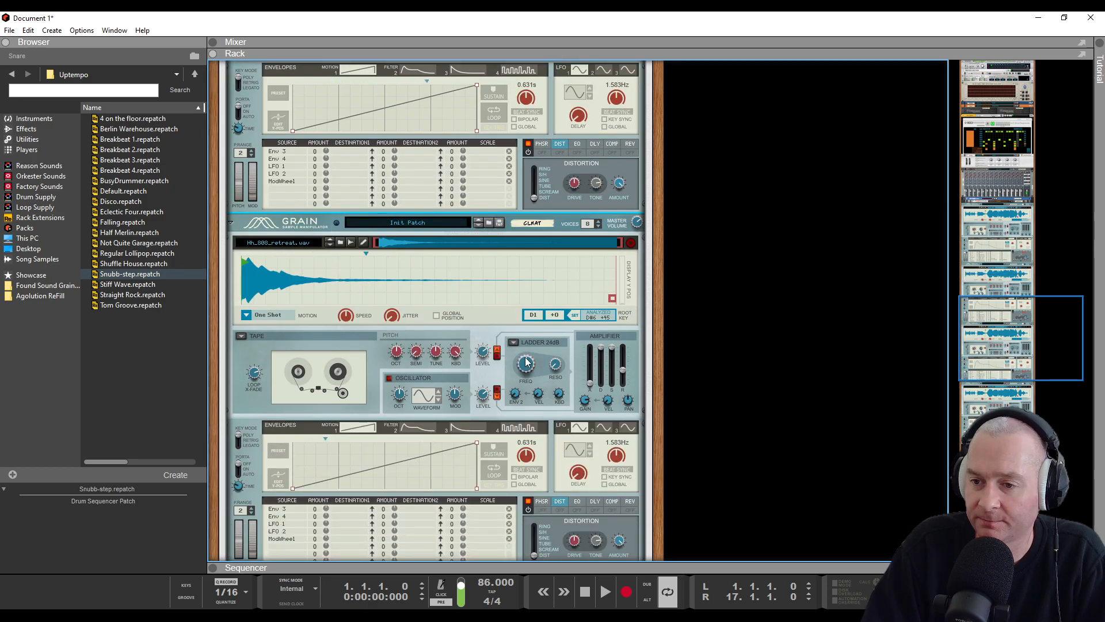
click(525, 363)
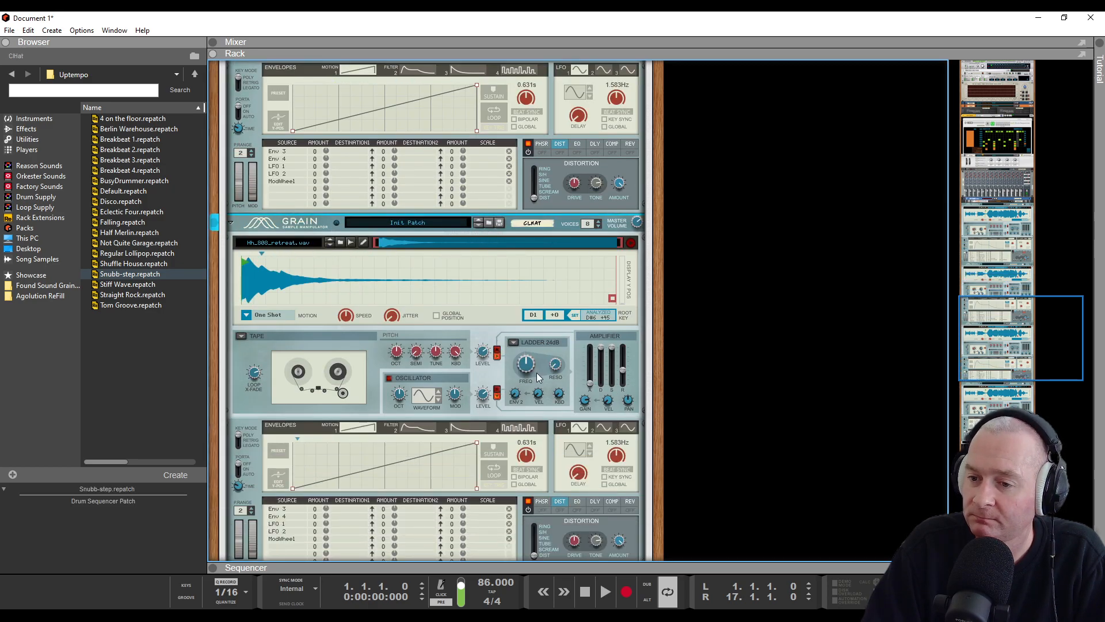
click(539, 342)
click(538, 349)
mouse_move(530, 355)
mouse_down()
mouse_move(523, 376)
mouse_move(532, 357)
mouse_up()
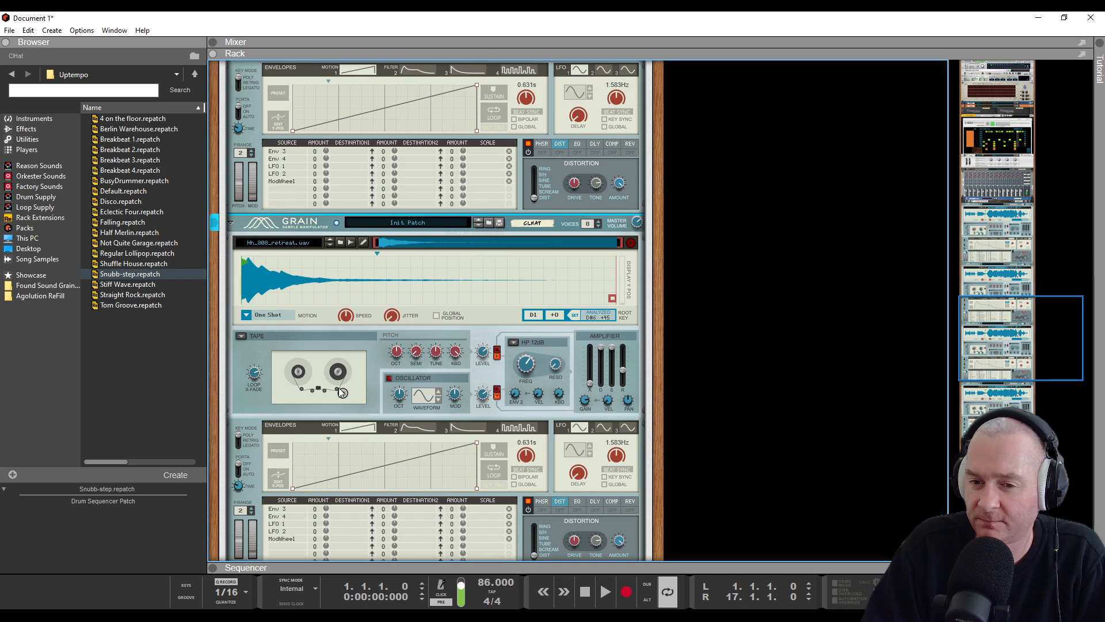
- Switch the OpHat Grain's filter type to HP 12dB and adjust its frequency
scroll(343, 393, down, 5)
click(499, 405)
click(524, 393)
click(541, 357)
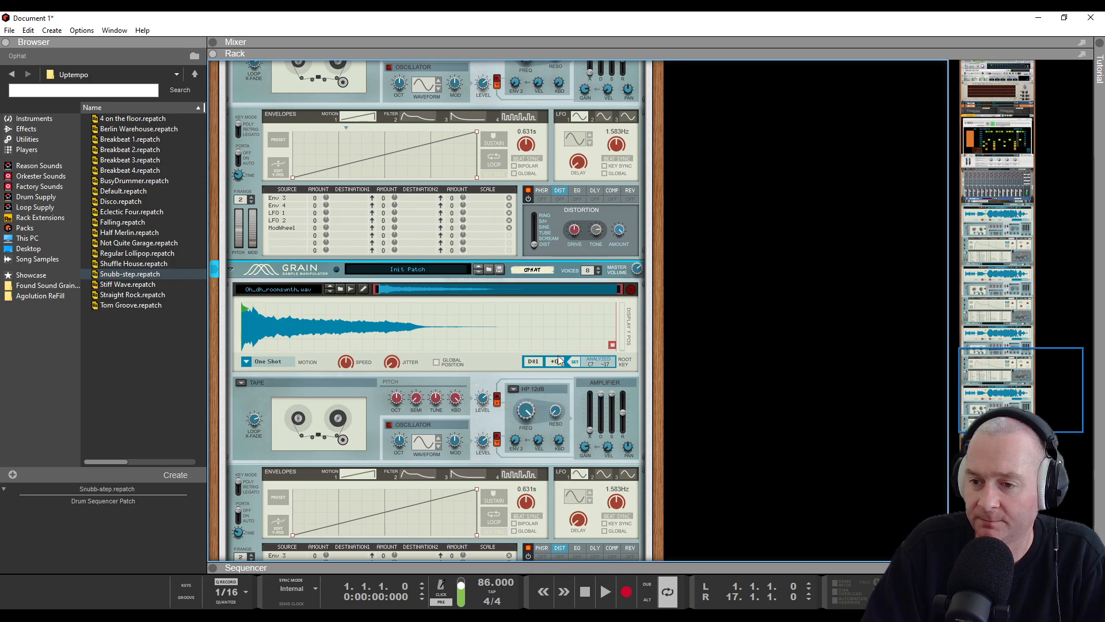
- Set the mixer's master level to 94, check the output meters, and set the channel 4 level to 90
scroll(574, 423, down, 4)
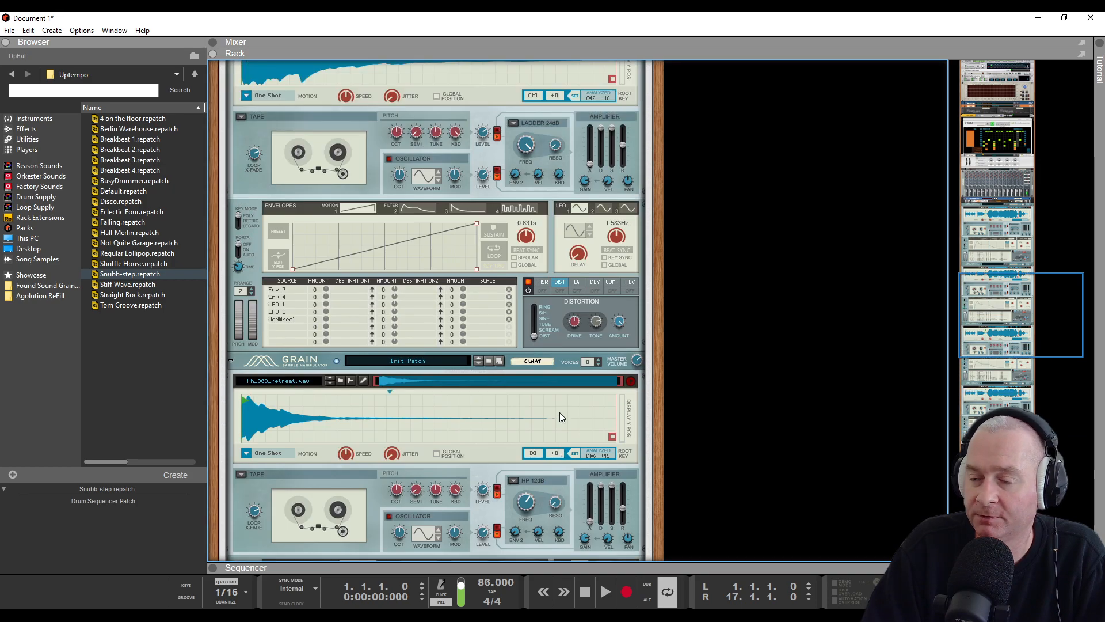
scroll(575, 426, up, 6)
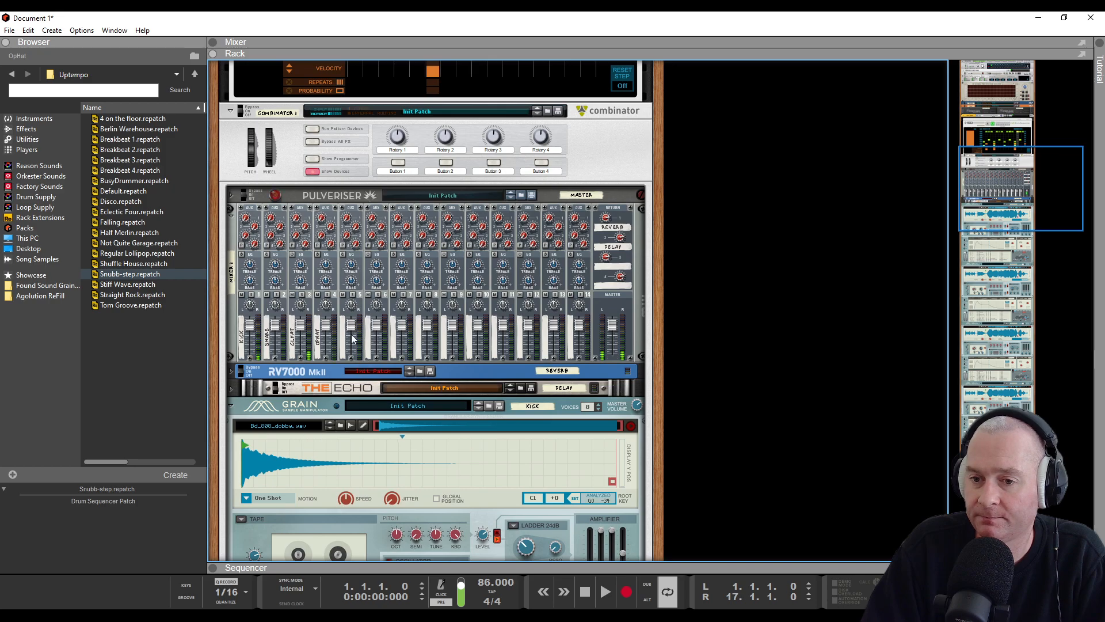
click(614, 331)
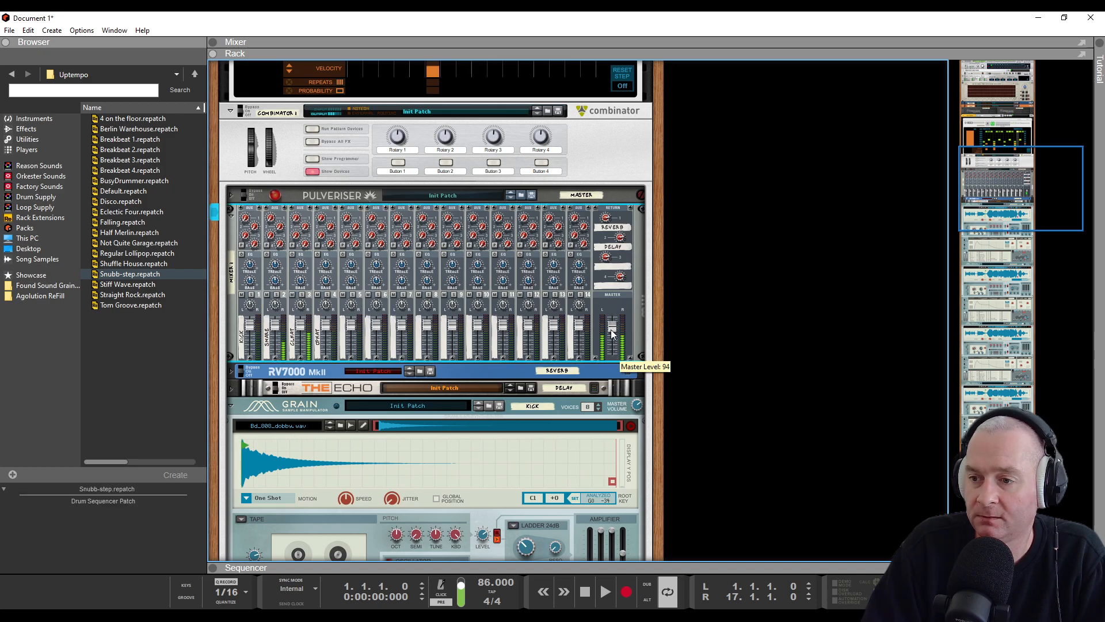
scroll(612, 331, up, 6)
scroll(613, 342, up, 3)
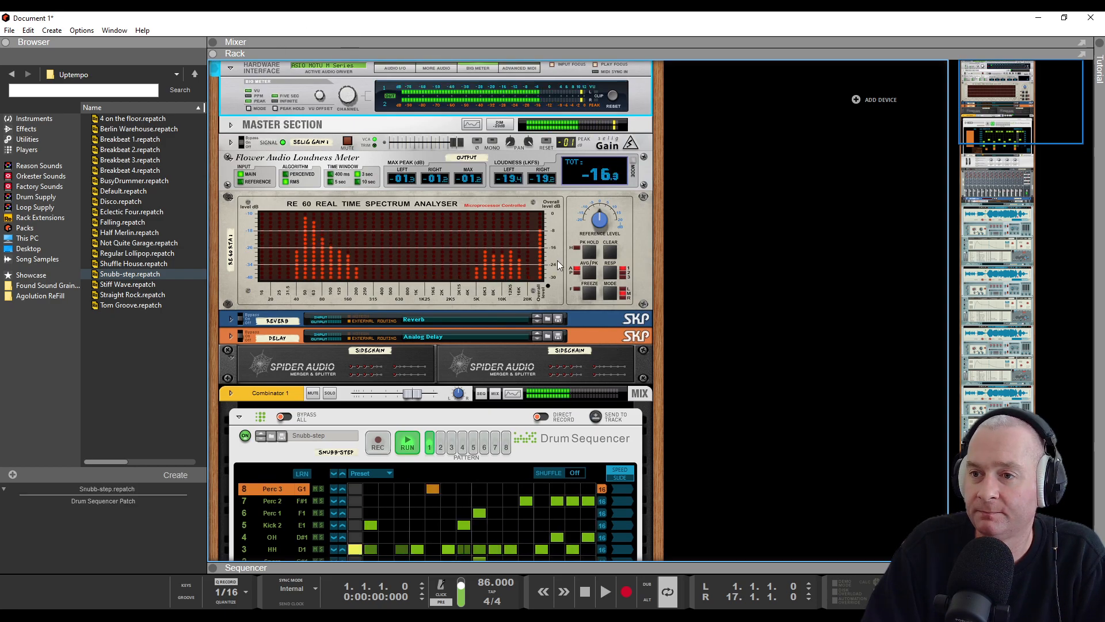
scroll(554, 262, down, 5)
scroll(551, 263, down, 5)
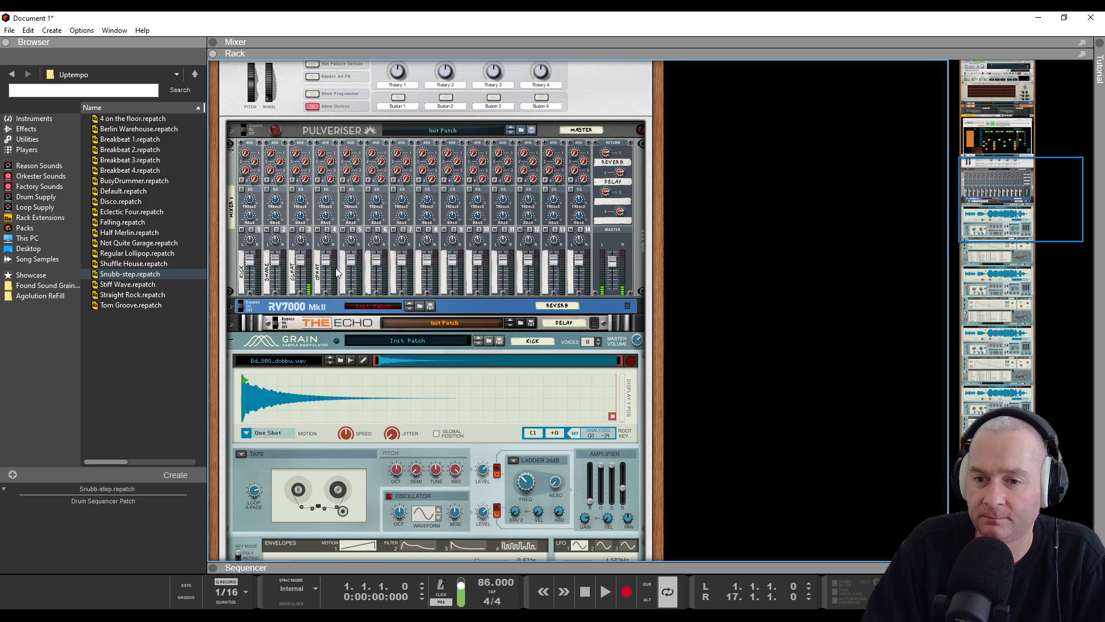
click(326, 270)
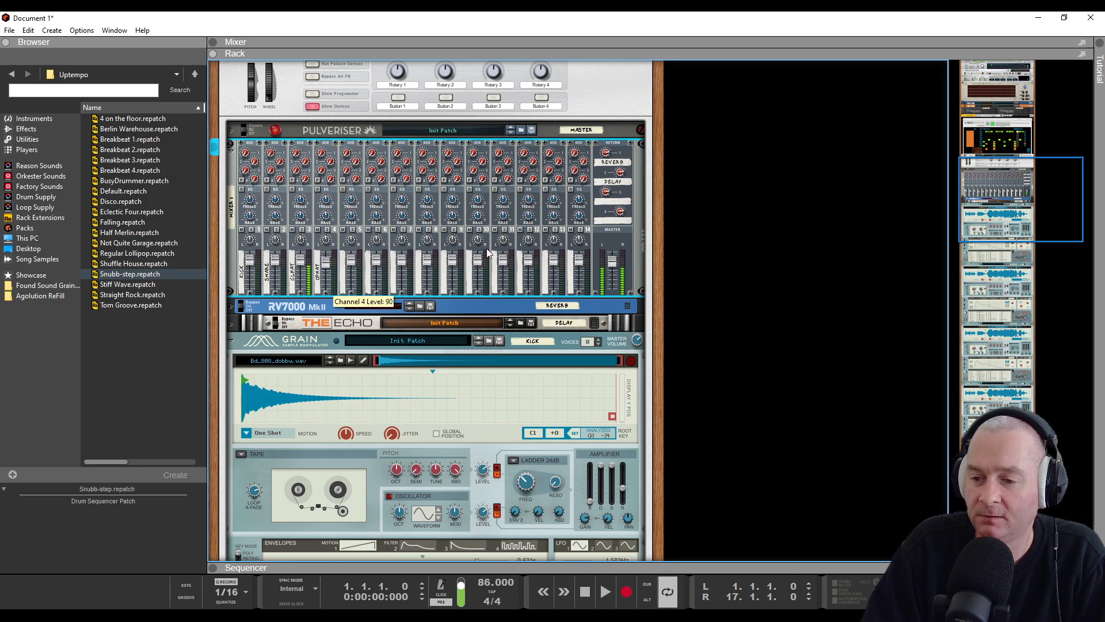
- Set the amp velocity to 32.4 % on the OpHat Grain and 36.3 % on the ClHat Grain
scroll(486, 248, down, 15)
scroll(688, 340, down, 5)
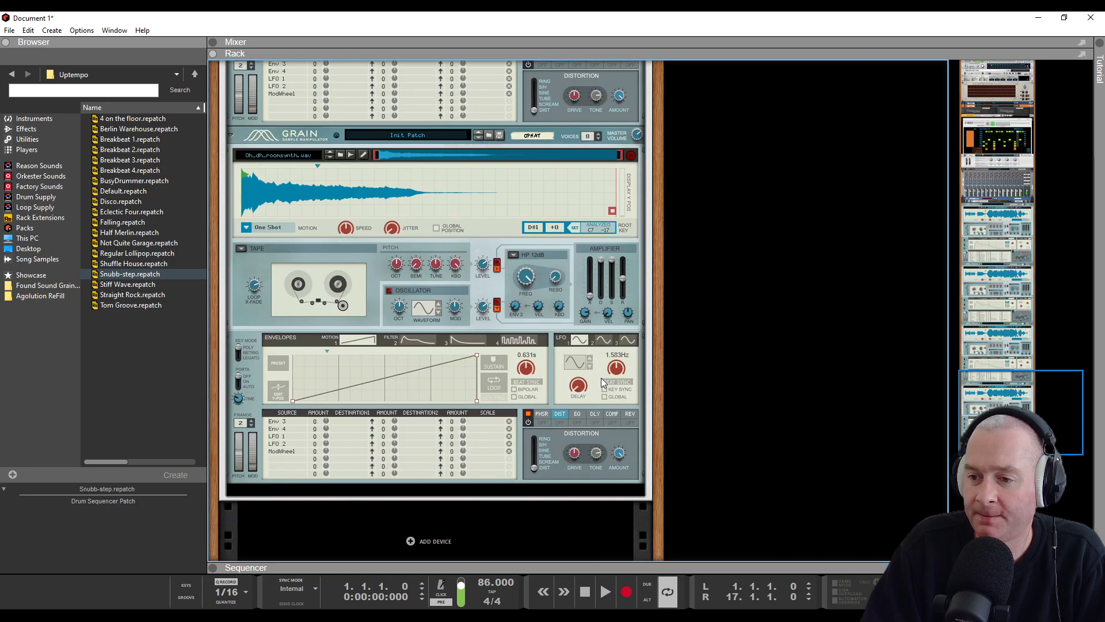
drag(607, 317, 614, 286)
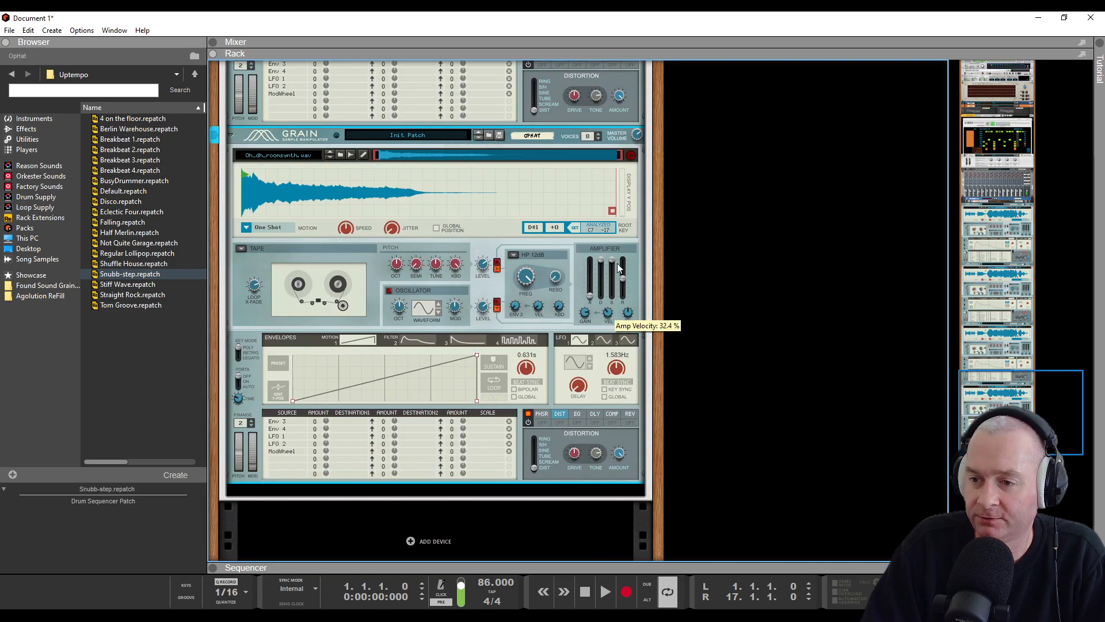
scroll(618, 263, up, 8)
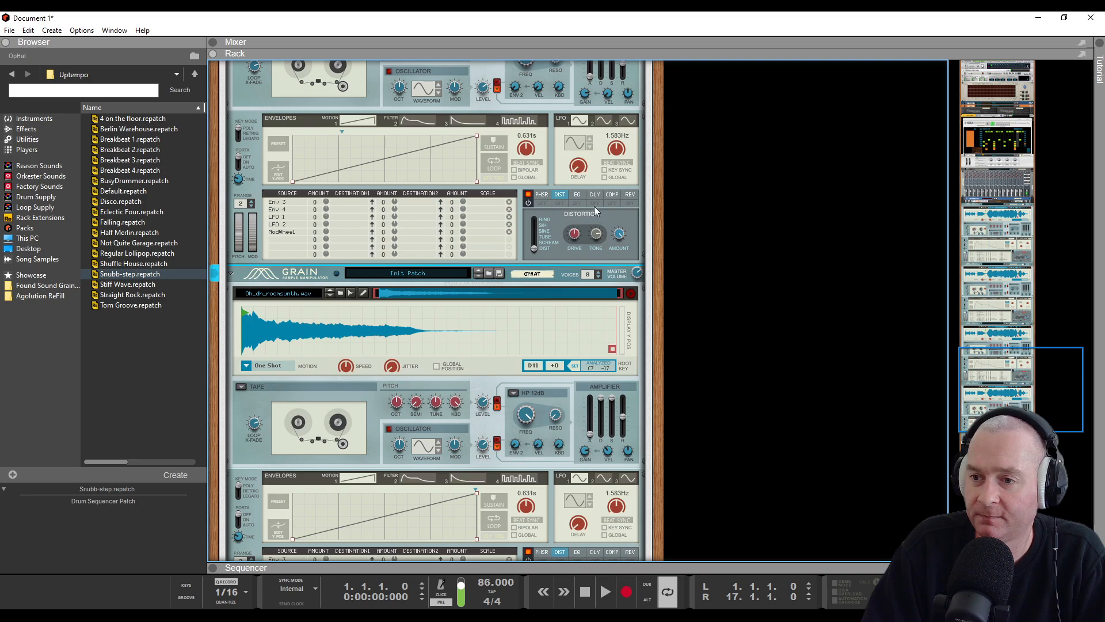
drag(608, 230, 619, 179)
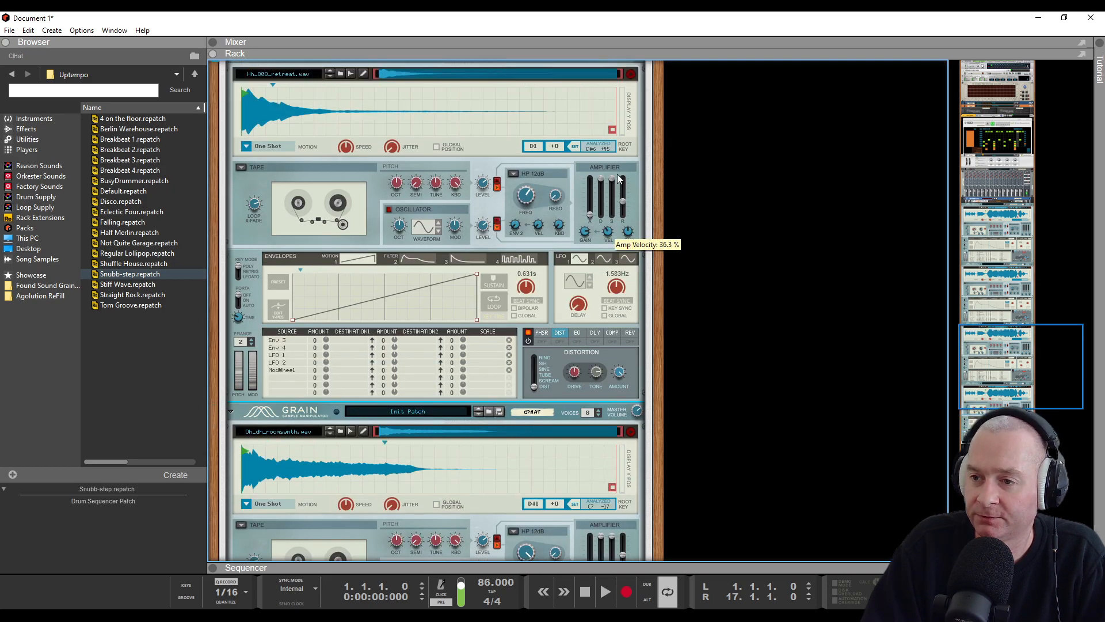
- Adjust the ClHat channel's level in the mixer and set the channel 4 level to 102
scroll(616, 195, up, 20)
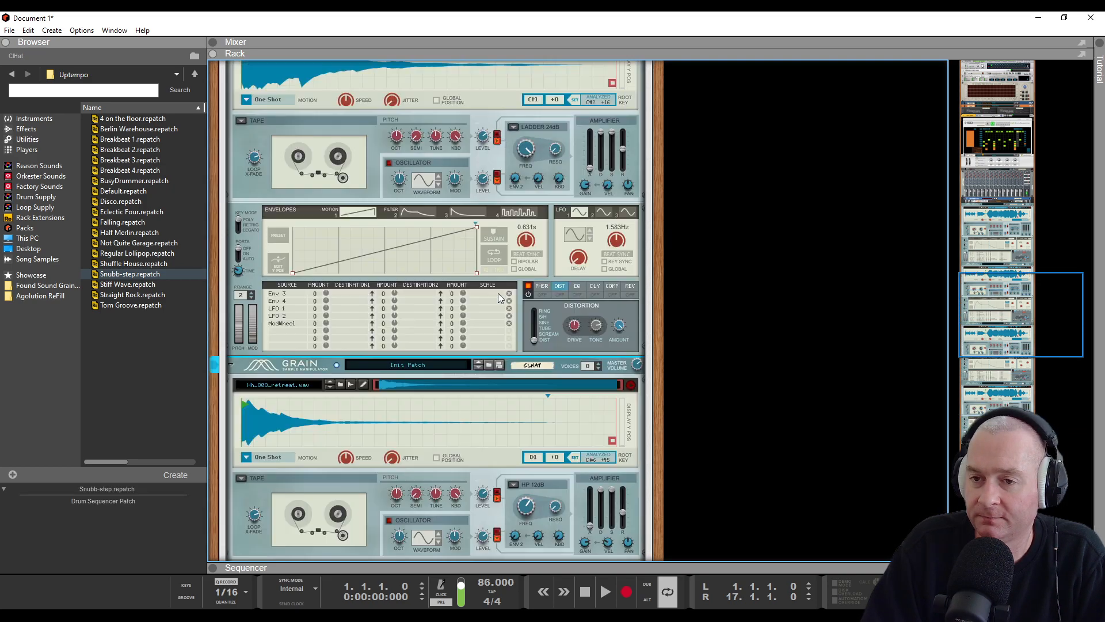
drag(302, 330, 330, 328)
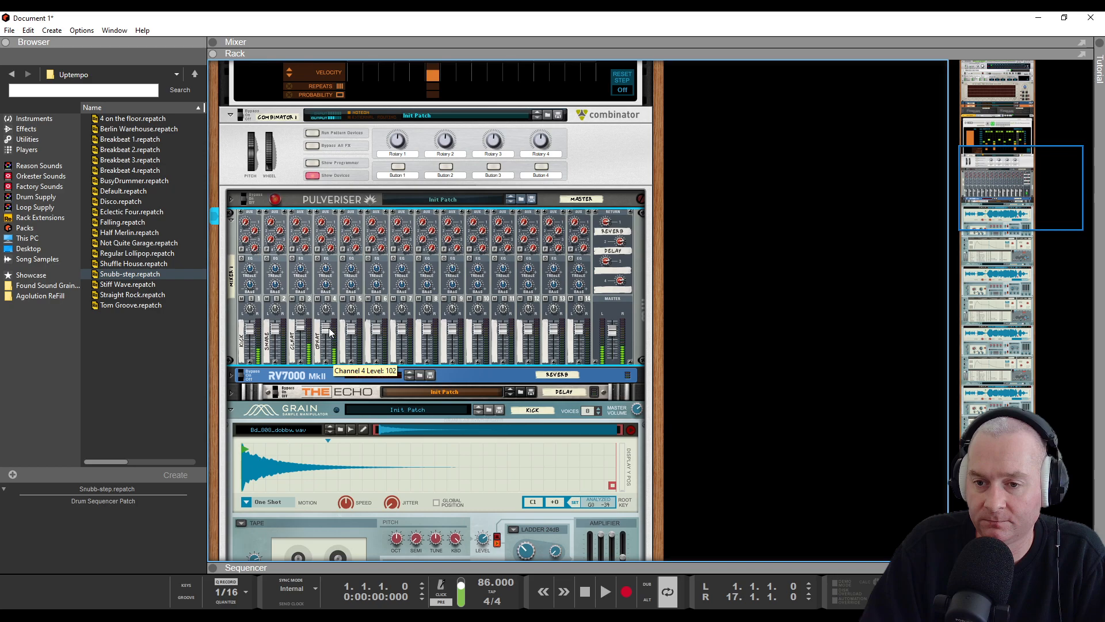
scroll(383, 329, down, 10)
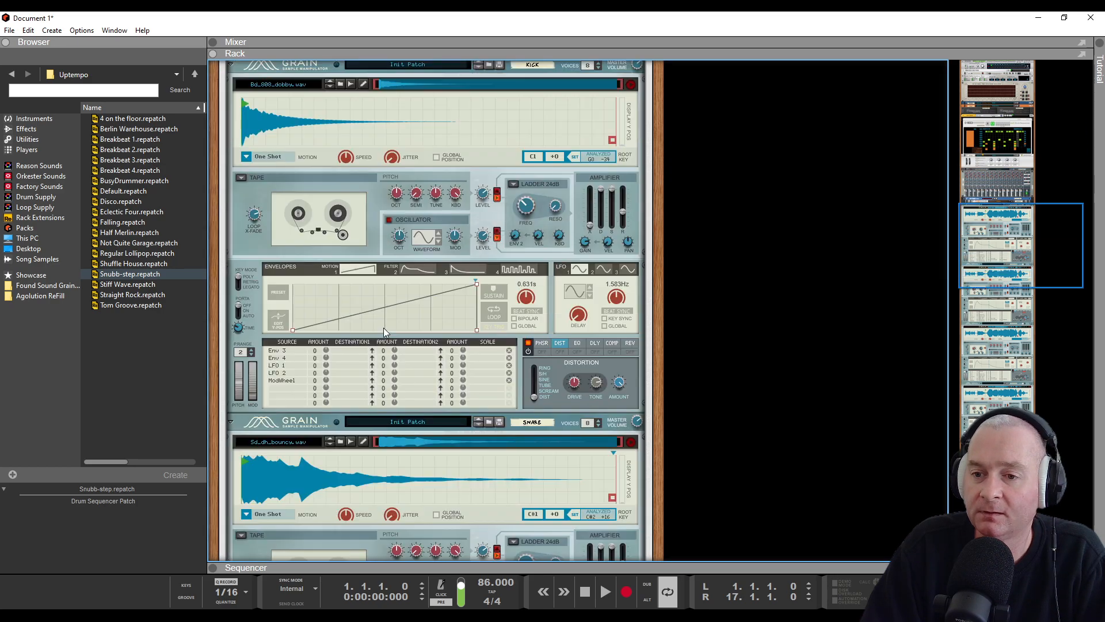
- Unfold the master Pulveriser, adjust its Tone, and fold the device again
scroll(383, 327, up, 11)
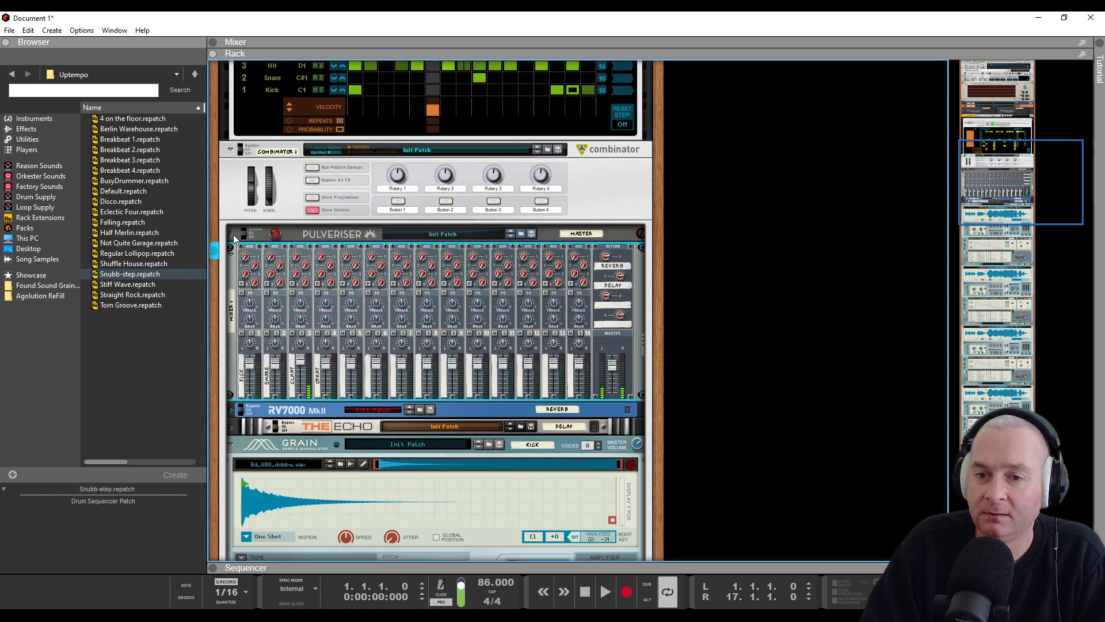
scroll(229, 236, down, 8)
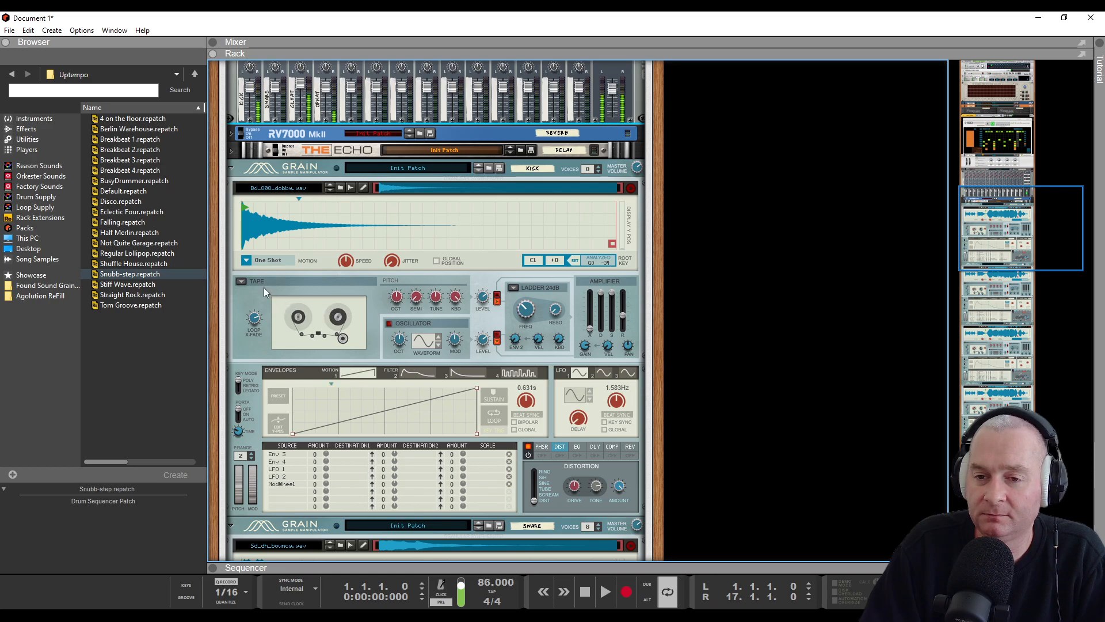
scroll(247, 285, up, 12)
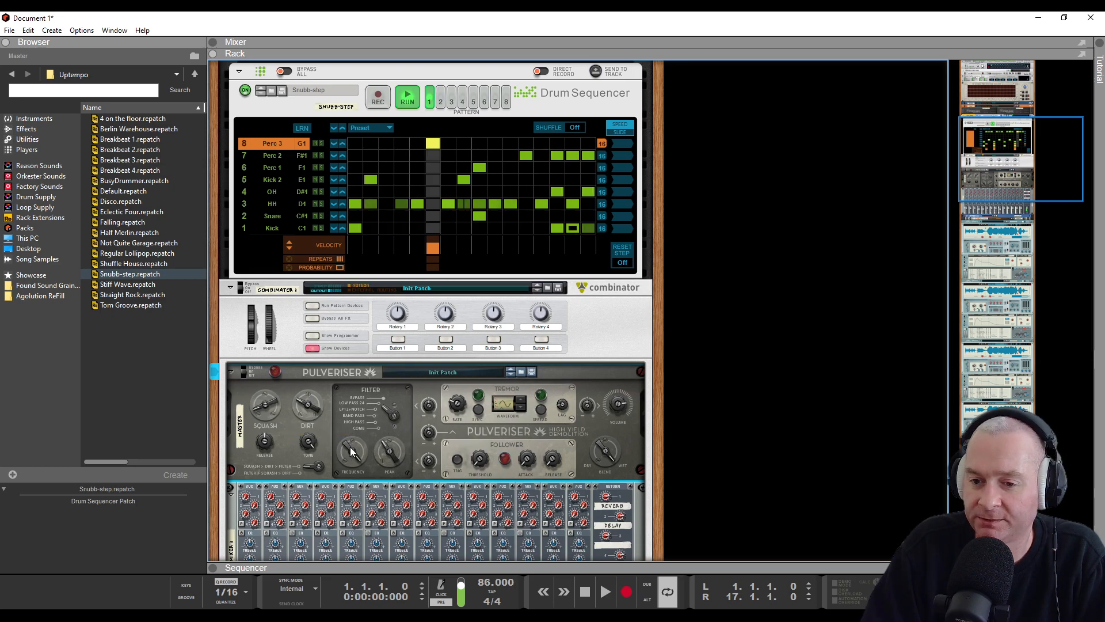
drag(306, 436, 371, 341)
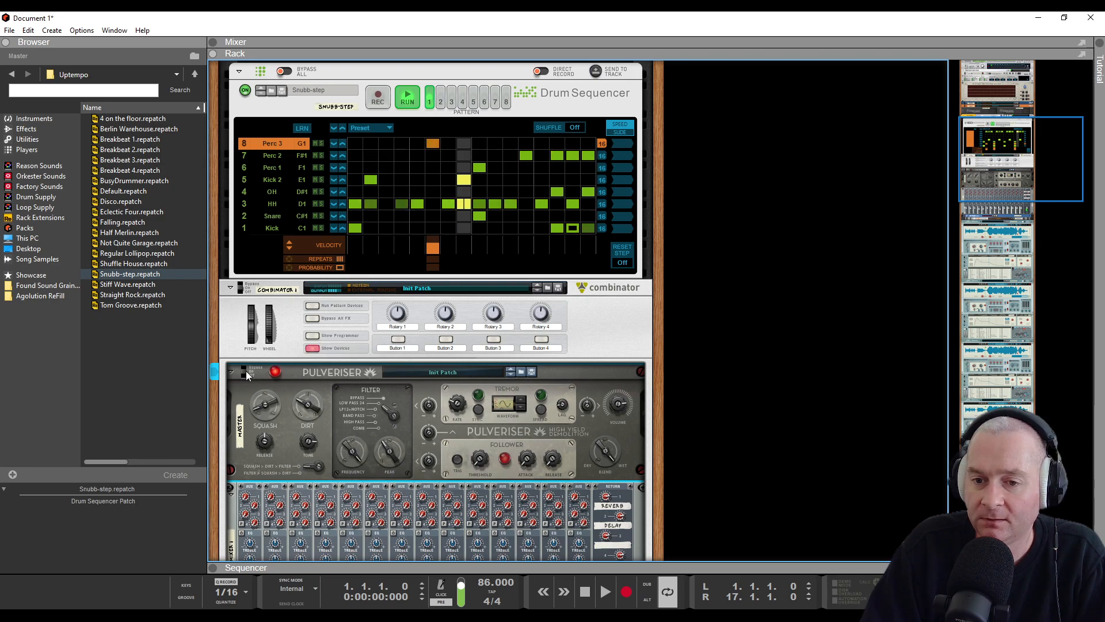
click(230, 372)
- Adjust the Kick channel's Aux 1 send and set the channel 3 Aux 2 send to about 25
scroll(385, 337, down, 3)
scroll(384, 337, down, 1)
scroll(385, 338, up, 1)
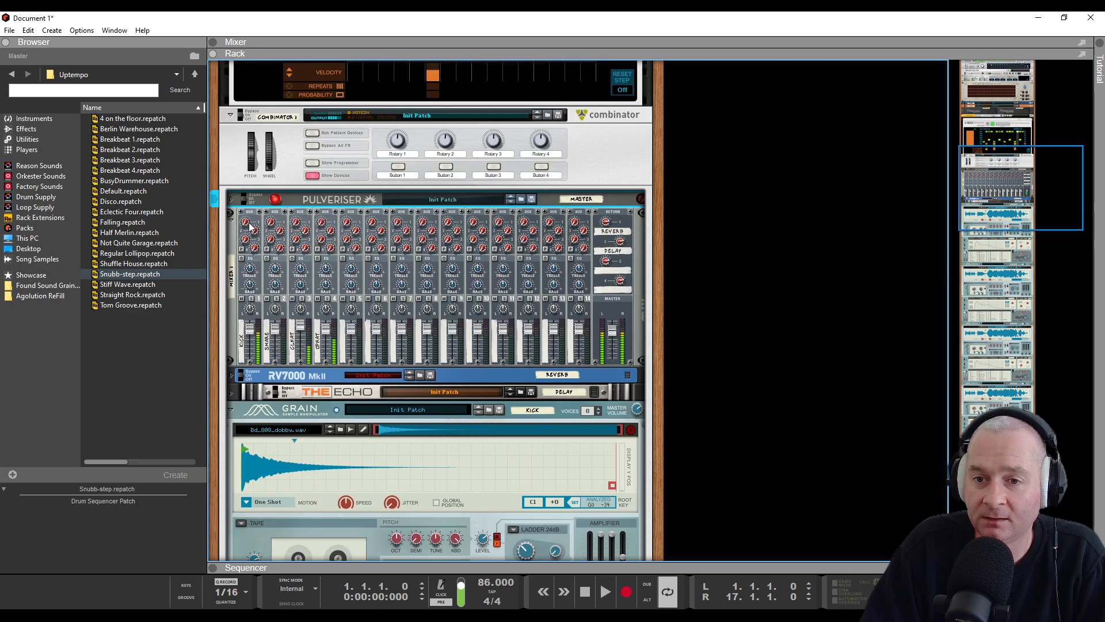
drag(247, 223, 343, 130)
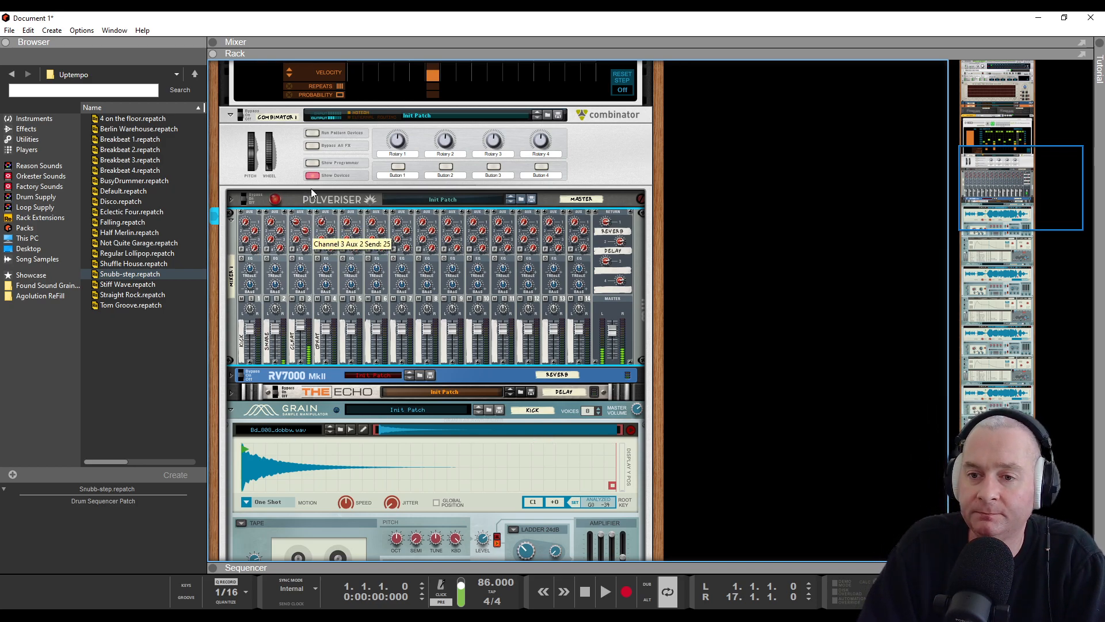
drag(314, 183, 315, 188)
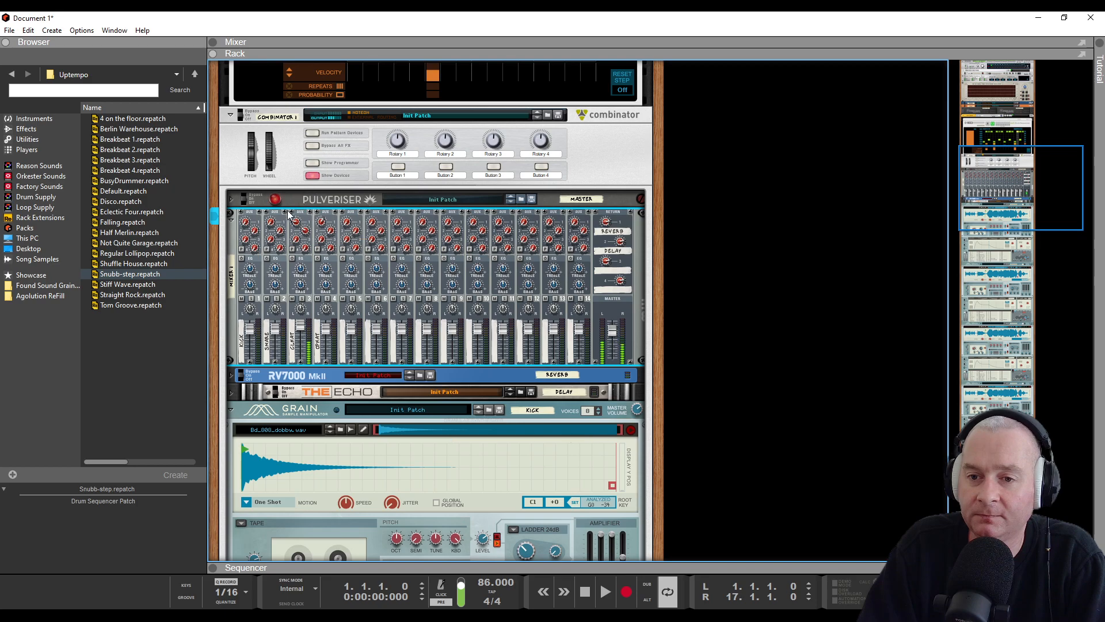
- Set channel 2's Aux 2 send to 31 and Aux 1 send to 20, and adjust channel 1's Aux 2 send
drag(280, 232, 293, 188)
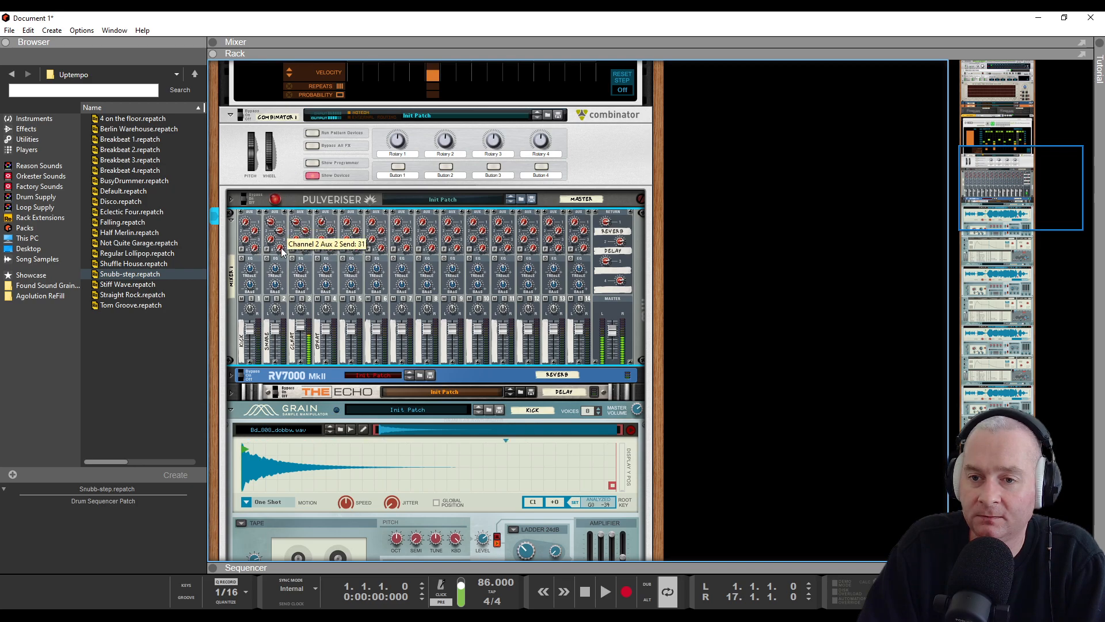
drag(272, 224, 271, 239)
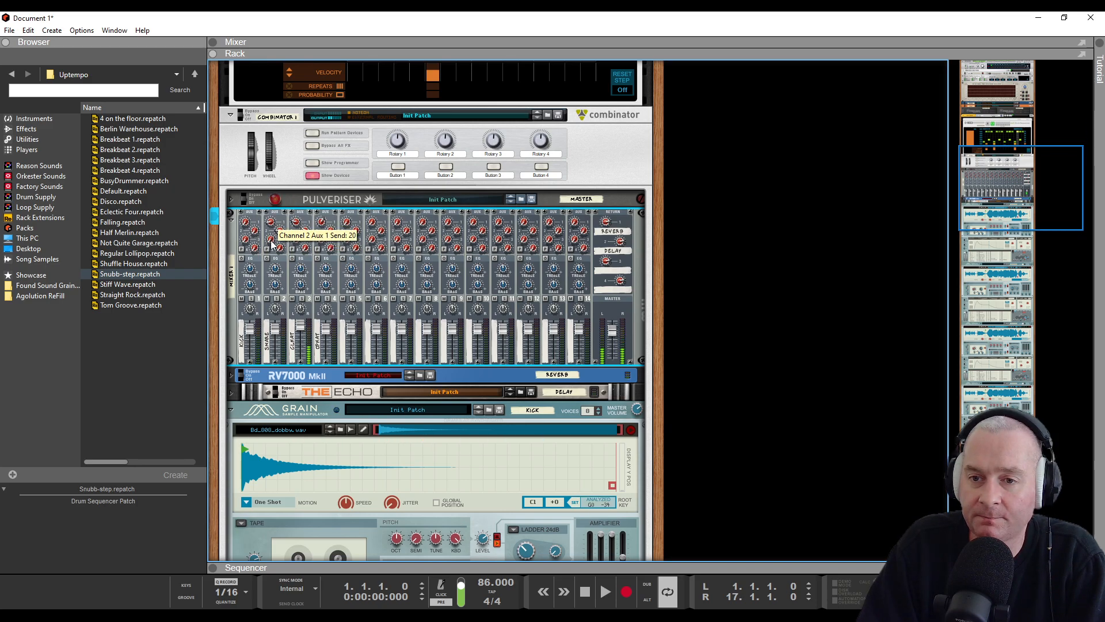
drag(254, 233, 266, 200)
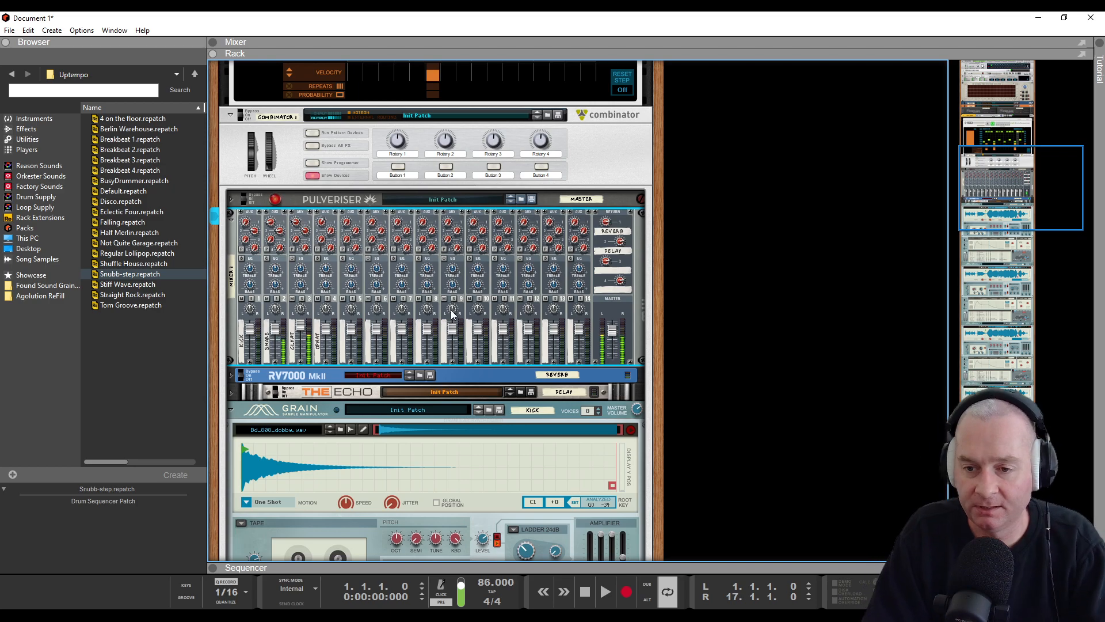
scroll(443, 316, down, 6)
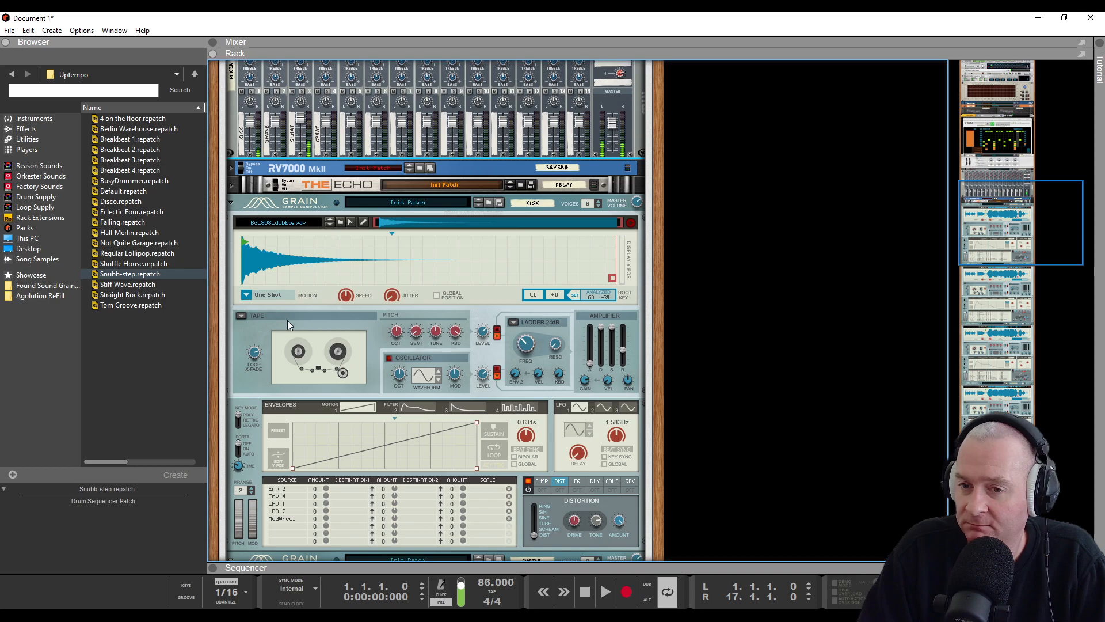
- Switch the Kick Grain to the Grain Oscillator algorithm, adjust its grain length and set its grain spacing to 32%
click(240, 317)
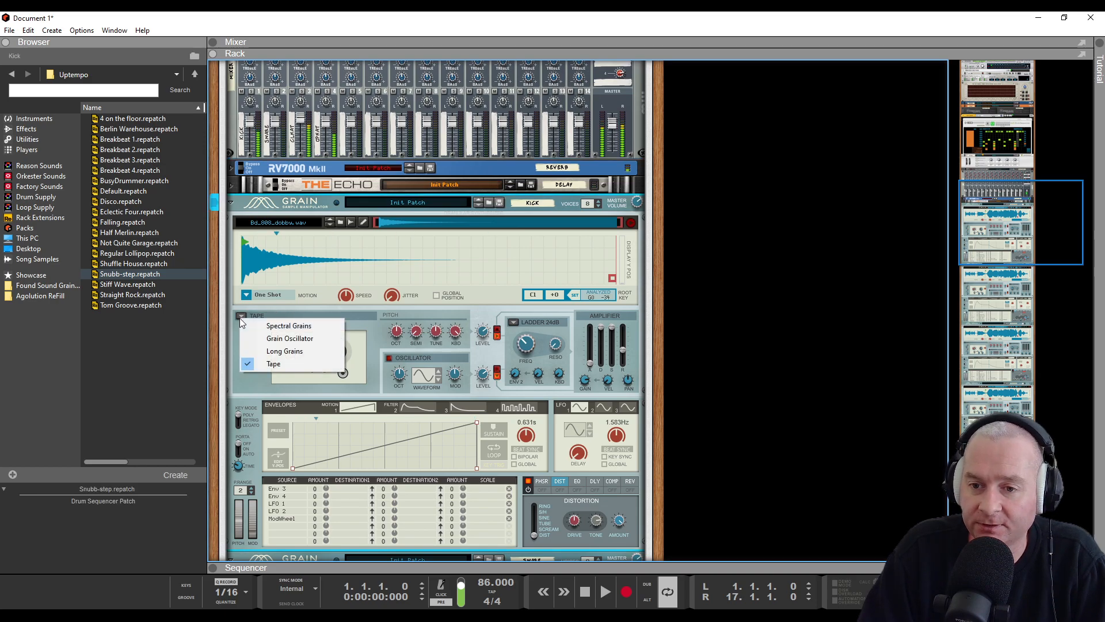
click(269, 339)
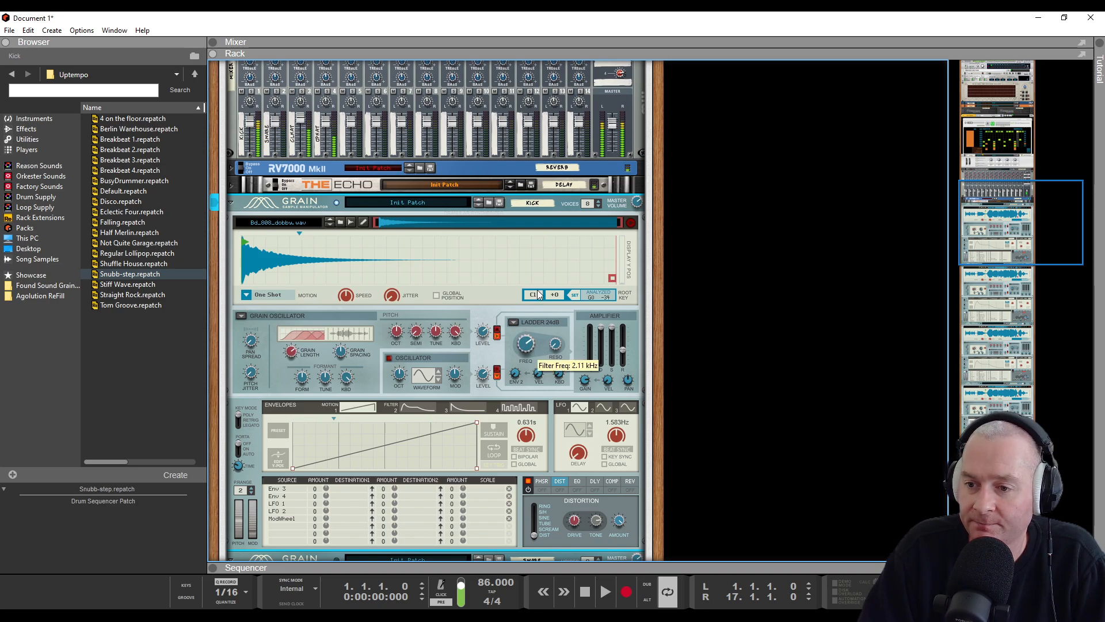
drag(297, 357, 306, 413)
mouse_move(342, 355)
mouse_down()
mouse_move(339, 397)
mouse_move(346, 376)
mouse_up()
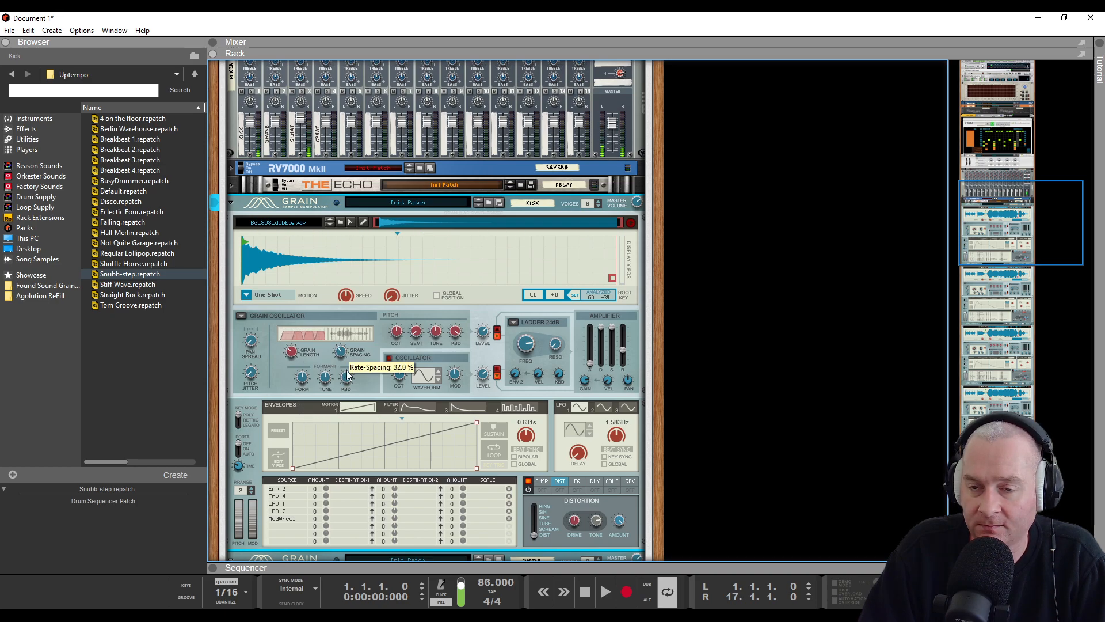
- Adjust the Kick Grain's motion speed and fold the device
mouse_move(360, 302)
mouse_down()
mouse_move(361, 292)
mouse_move(357, 320)
mouse_up()
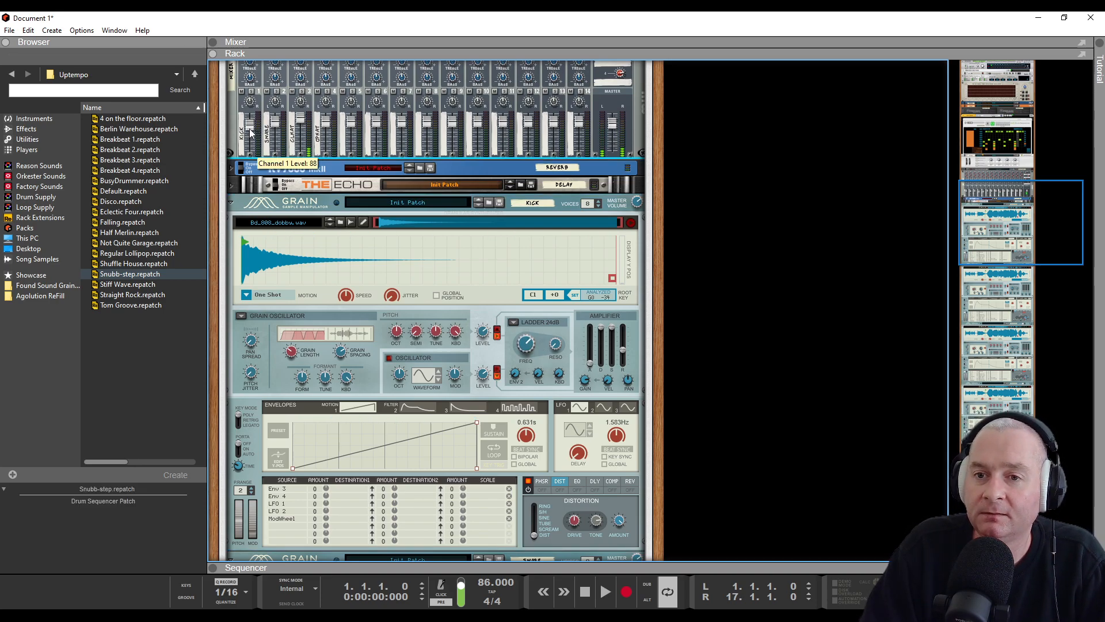
scroll(340, 337, down, 5)
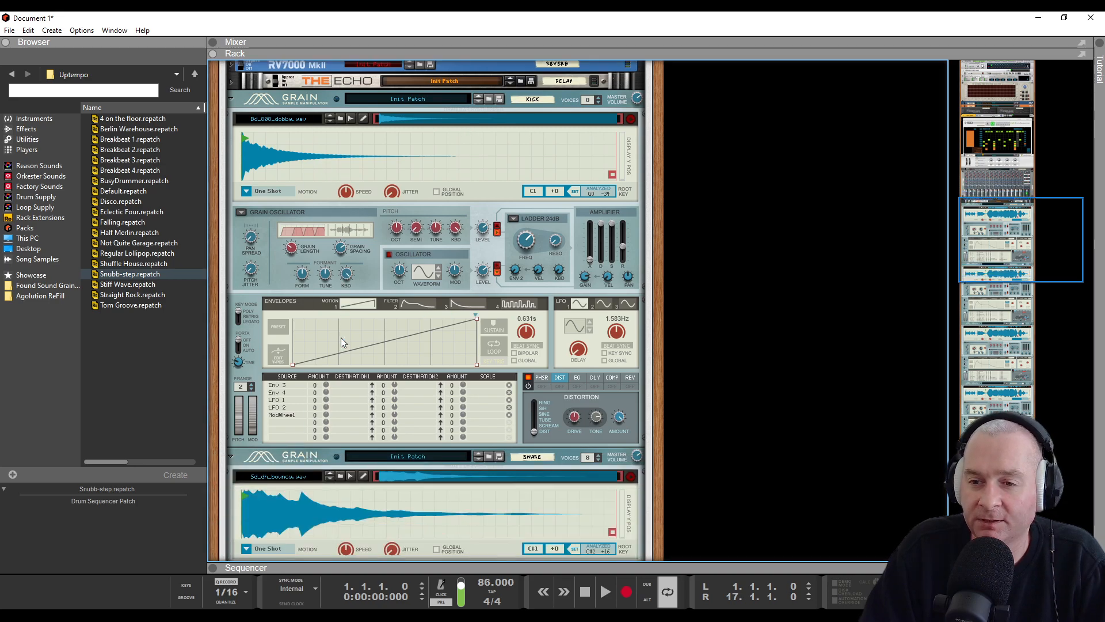
scroll(285, 233, up, 3)
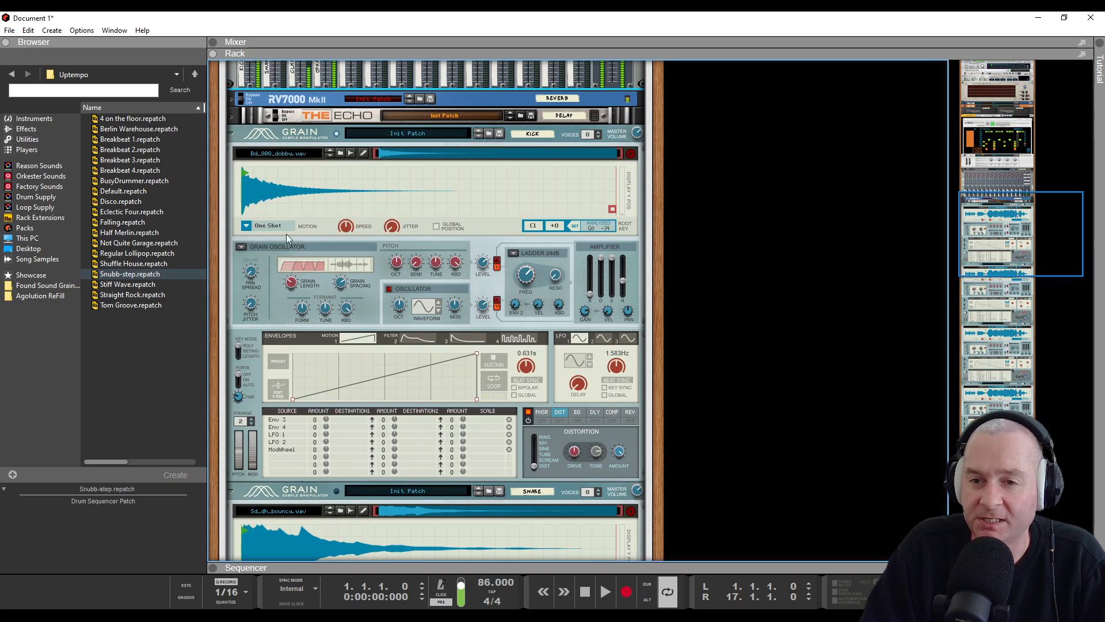
click(230, 134)
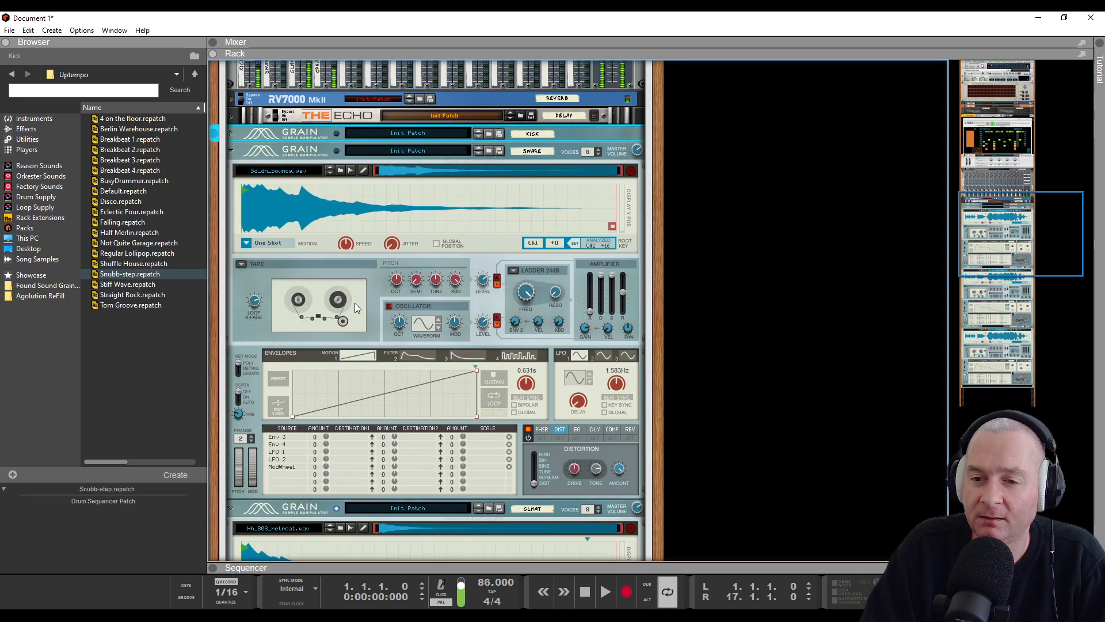
- Switch the Snare Grain to Grain Oscillator, set grain spacing to 74.2%, and adjust its grain length and motion speed
click(241, 265)
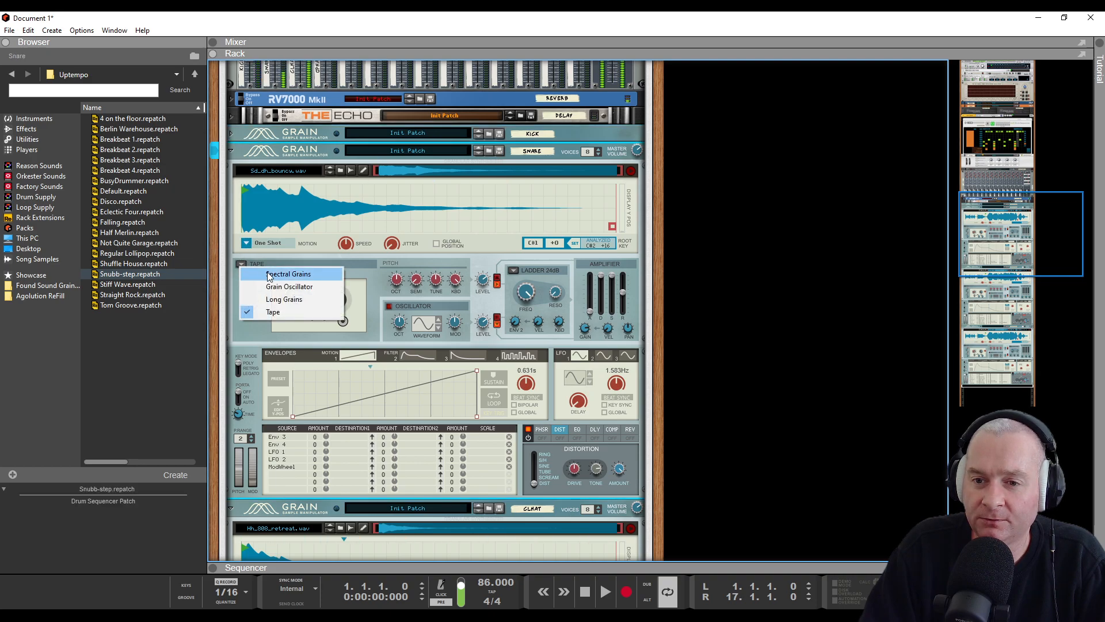
click(289, 286)
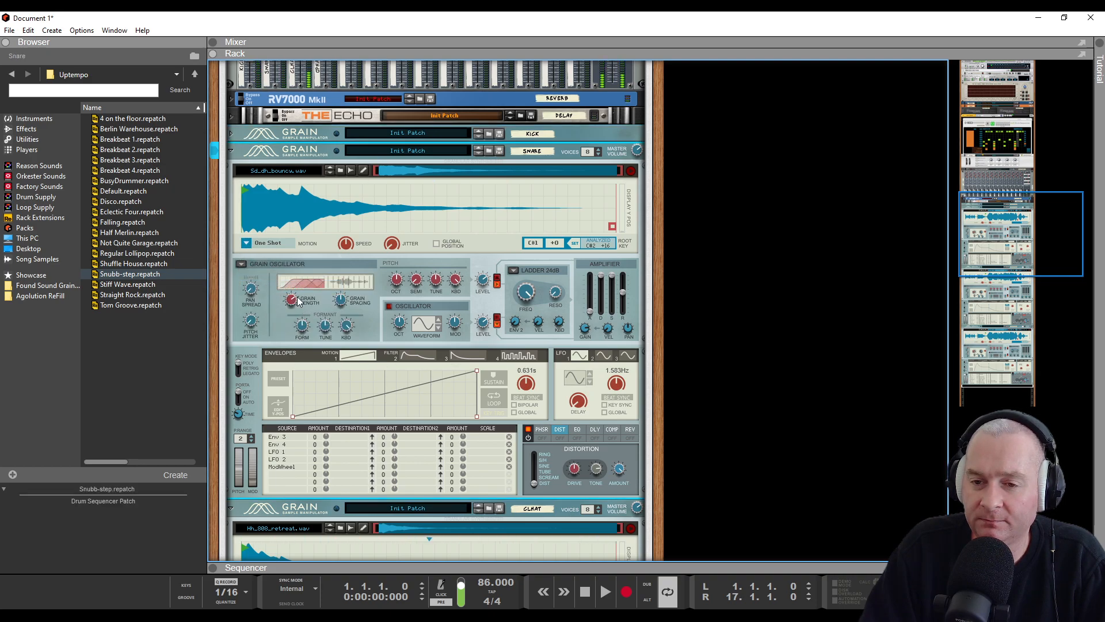
drag(296, 322, 300, 316)
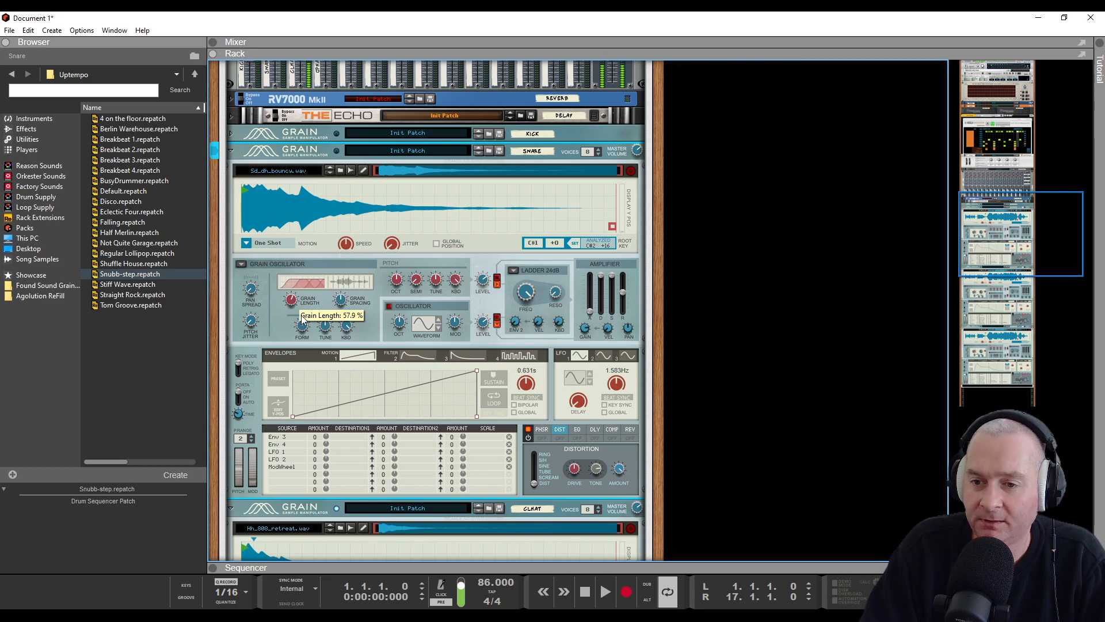
mouse_move(302, 321)
mouse_down()
mouse_move(297, 354)
mouse_move(305, 310)
mouse_up()
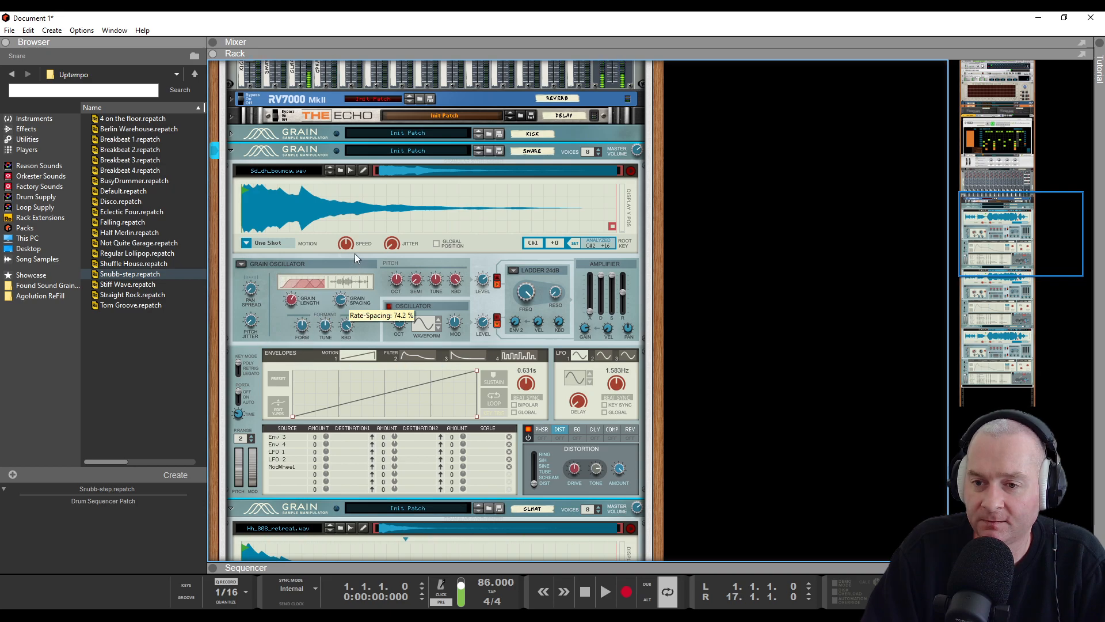
mouse_move(355, 254)
mouse_down()
mouse_move(350, 271)
mouse_move(353, 258)
mouse_up()
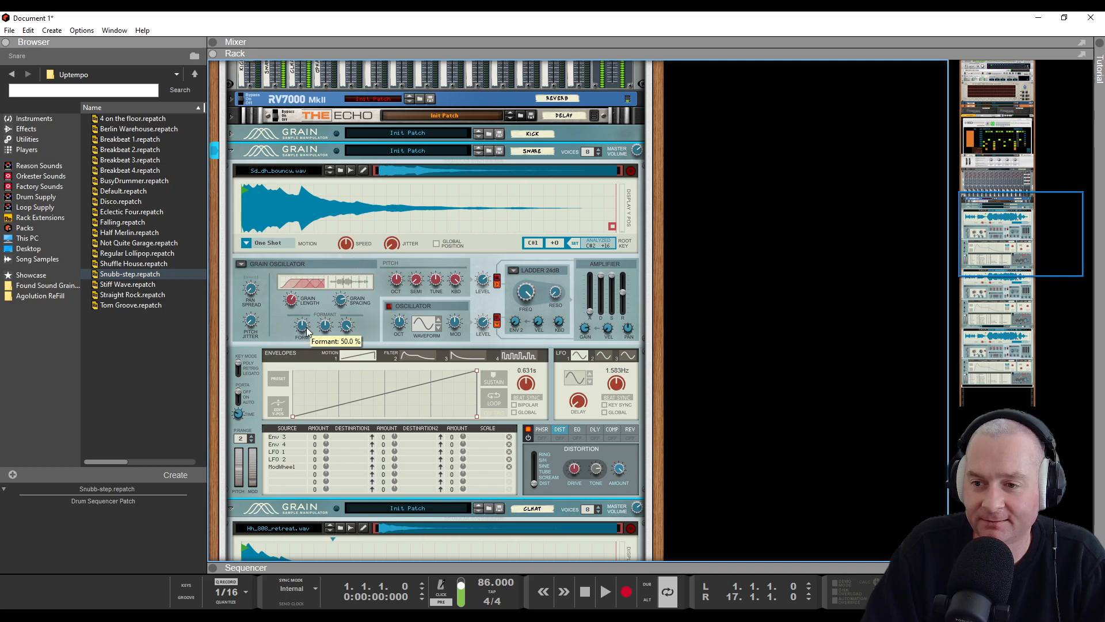
- Adjust the Snare Grain's formant and filter frequency, and lower the Snare channel's mixer level slightly
drag(306, 353, 312, 322)
drag(525, 288, 522, 315)
scroll(522, 320, up, 5)
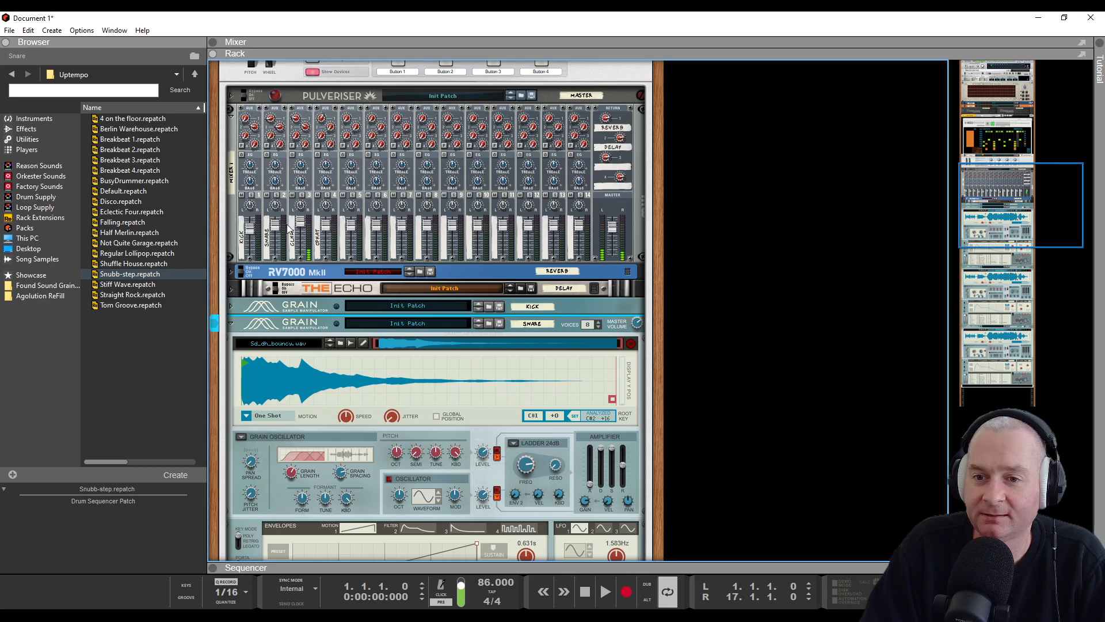
drag(526, 468, 525, 443)
drag(277, 232, 279, 239)
- Fine-tune the Snare Grain's grain length and fold the device
drag(291, 473, 292, 507)
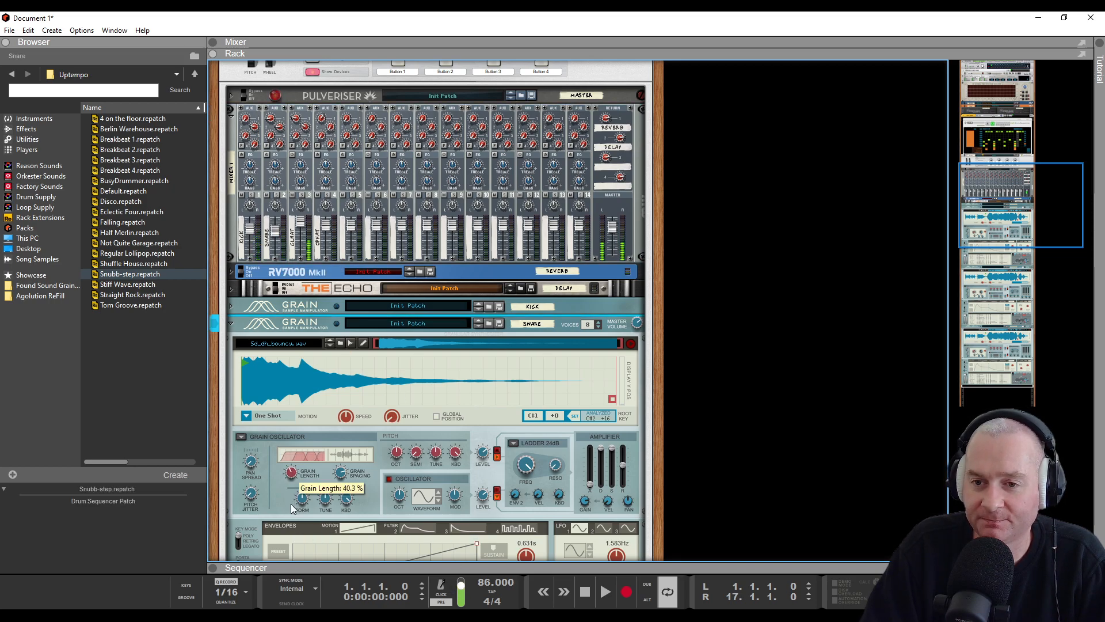
drag(291, 503, 298, 472)
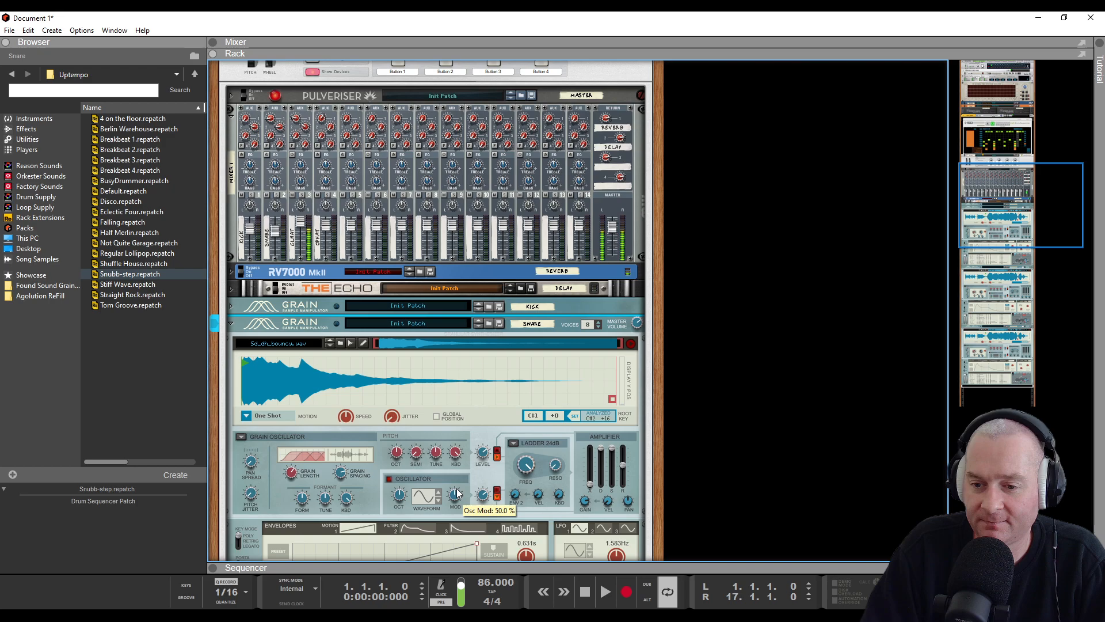
scroll(309, 481, down, 3)
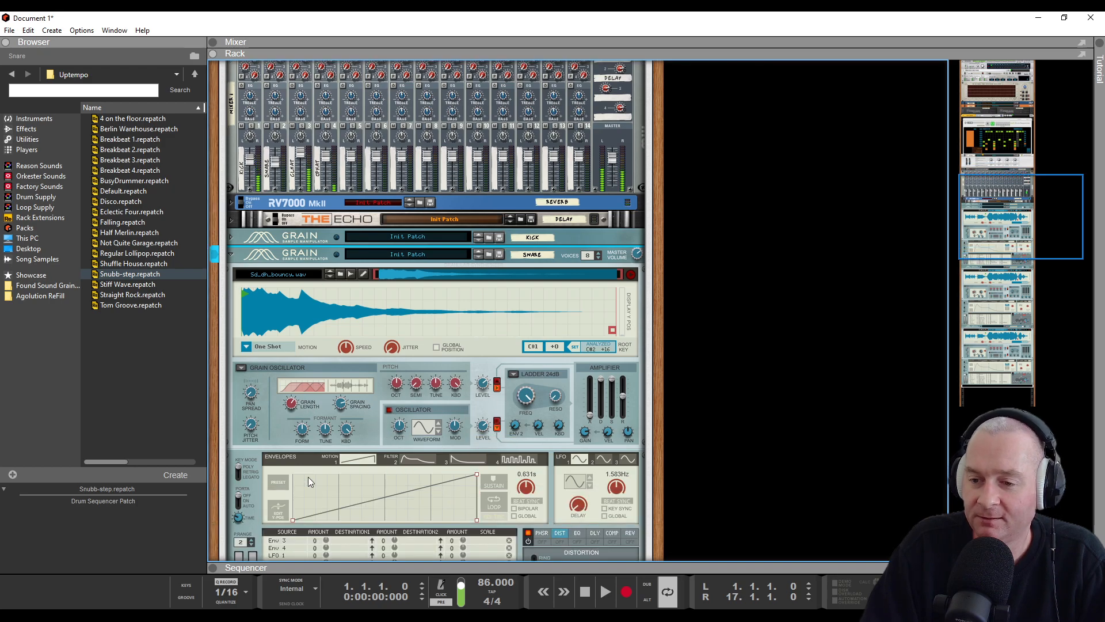
click(231, 254)
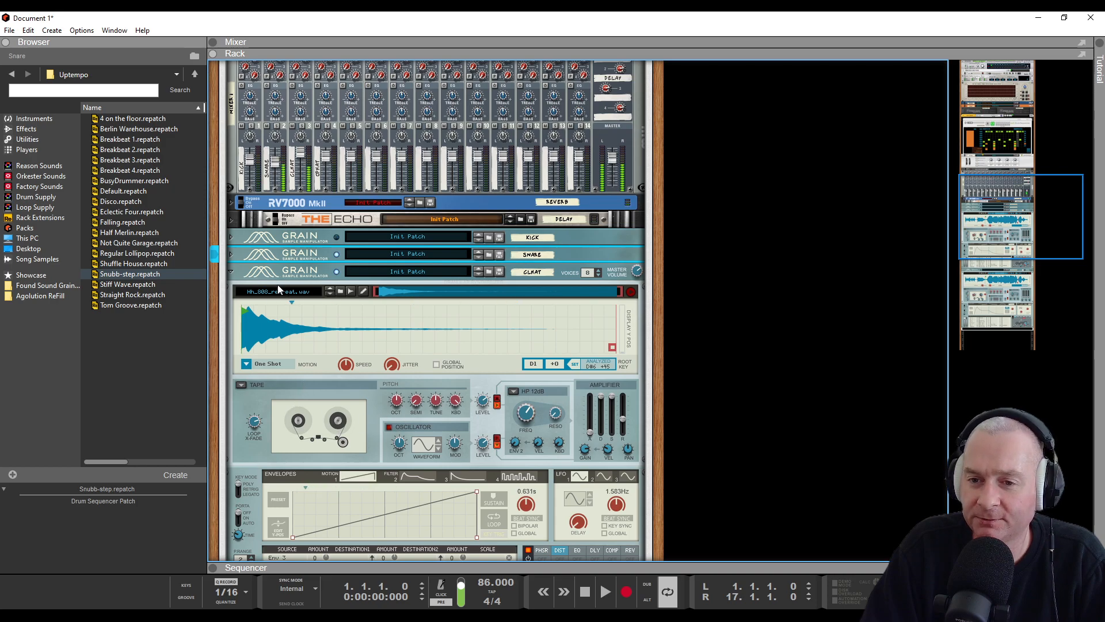
- Switch the ClHat Grain to the Spectral Grains algorithm and raise its harmonic snap and harmonic filter
click(242, 385)
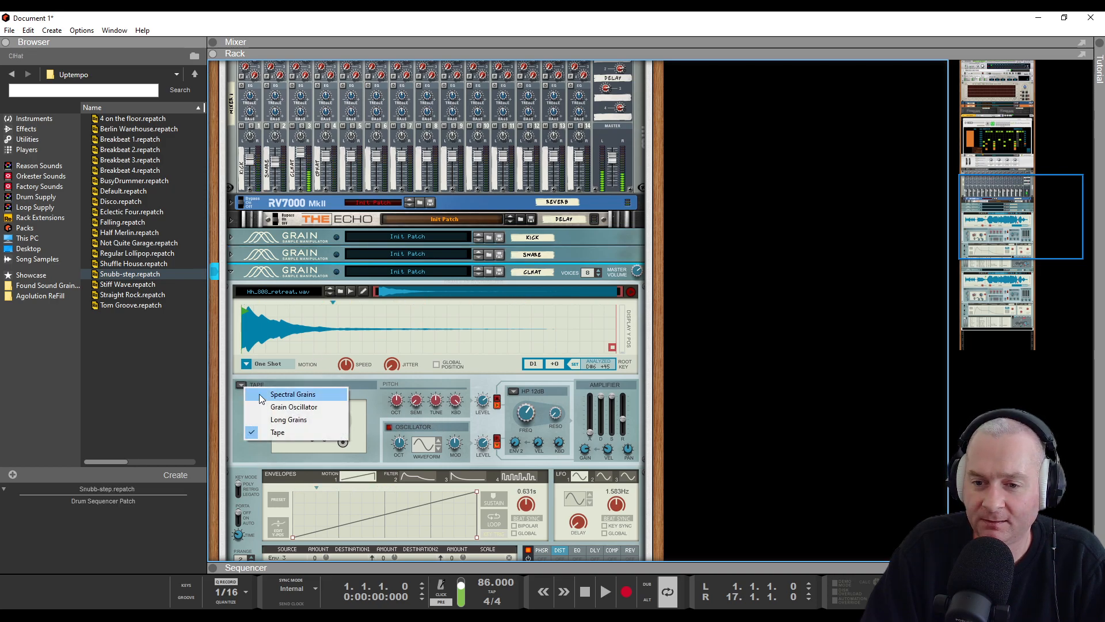
click(270, 396)
drag(258, 377, 267, 332)
drag(257, 428, 268, 363)
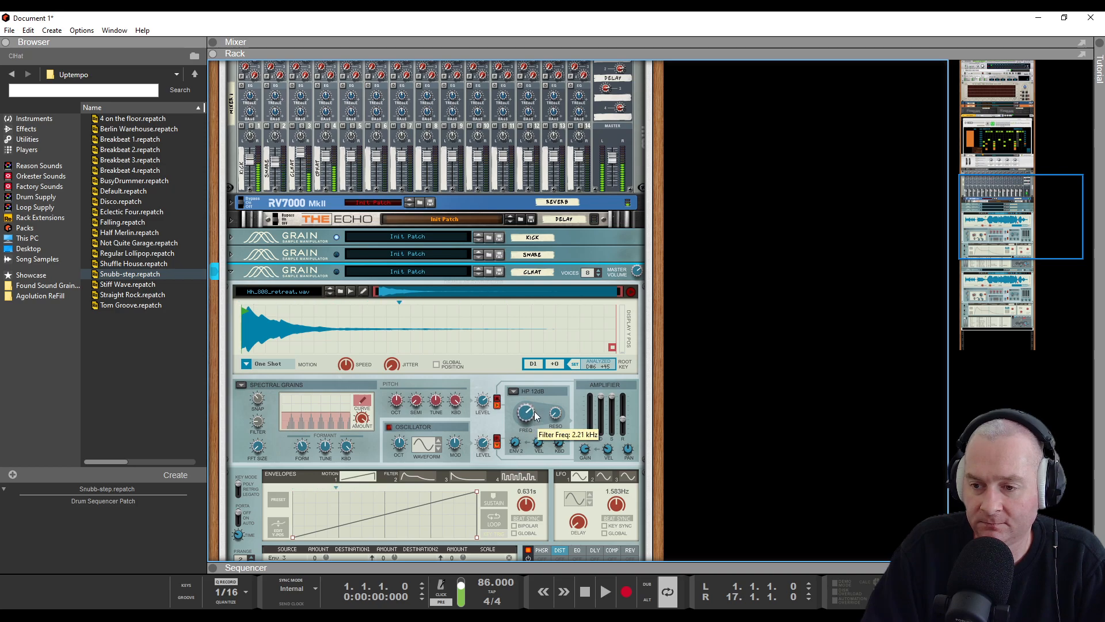
- Lower the ClHat channel's mixer level slightly and fold the ClHat Grain
drag(301, 156, 302, 161)
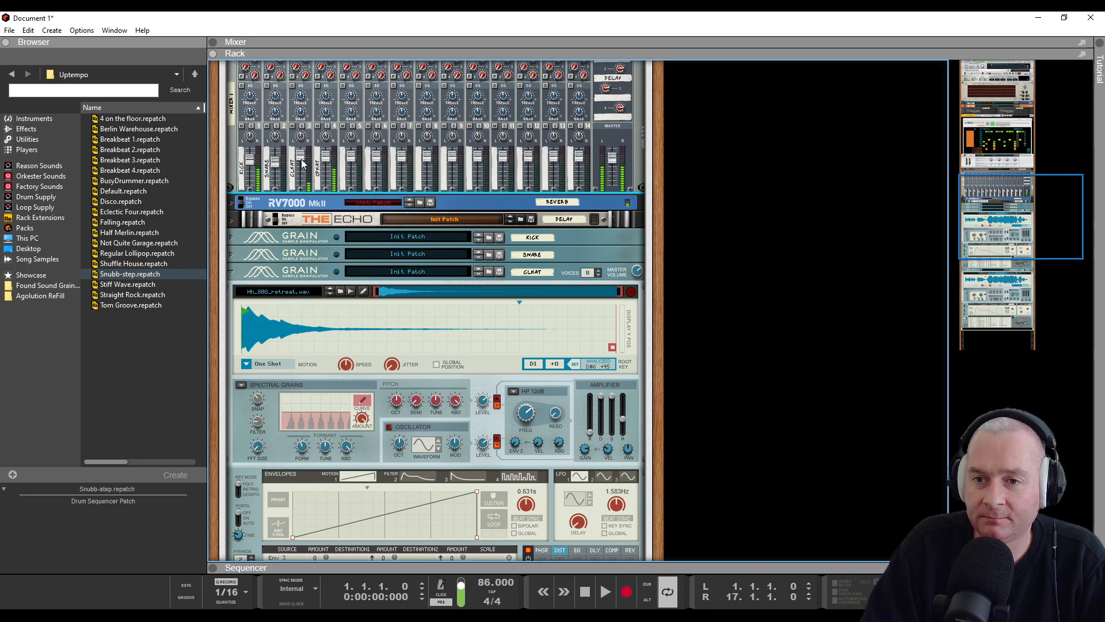
click(234, 271)
click(231, 271)
- Switch the OpHat Grain to Spectral Grains with formant 27%, harmonic snap 38.3% and harmonic filter 0%
scroll(413, 308, down, 5)
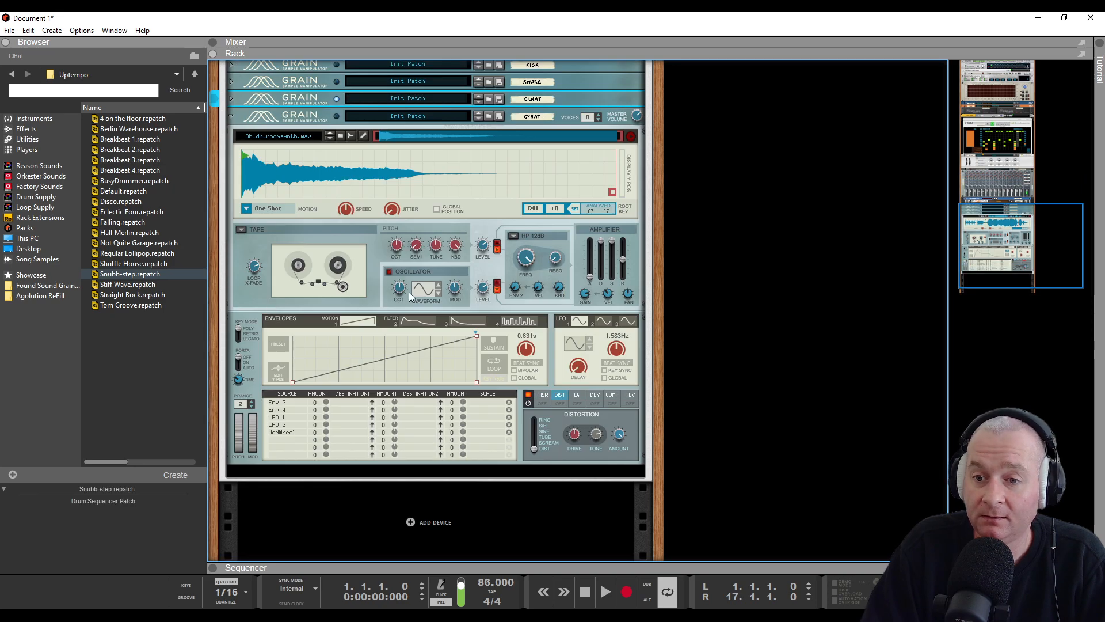
click(241, 229)
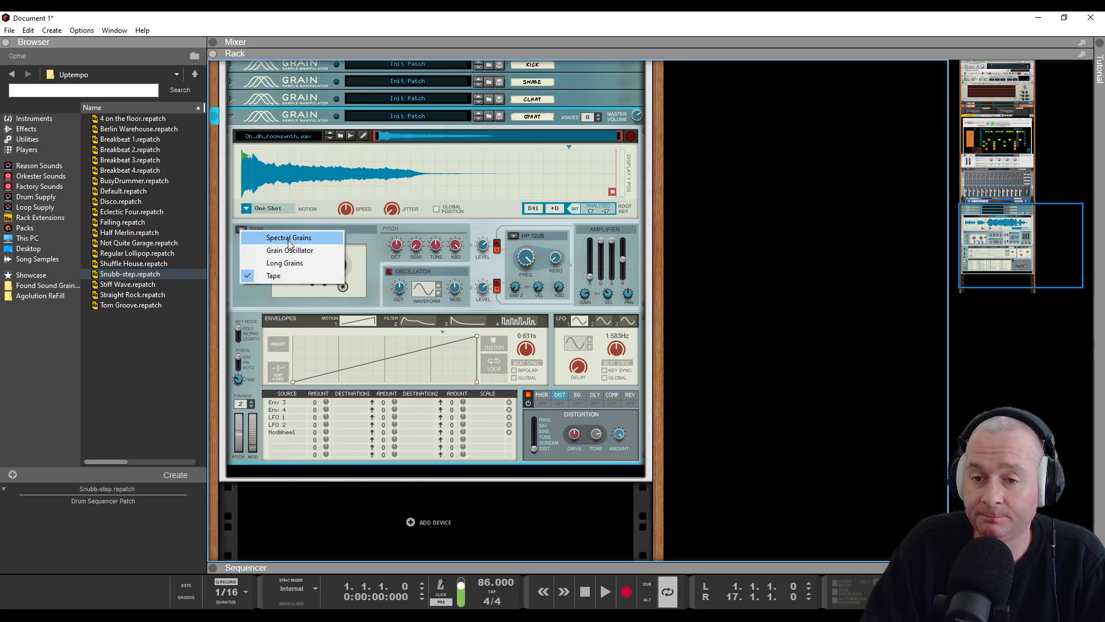
click(305, 236)
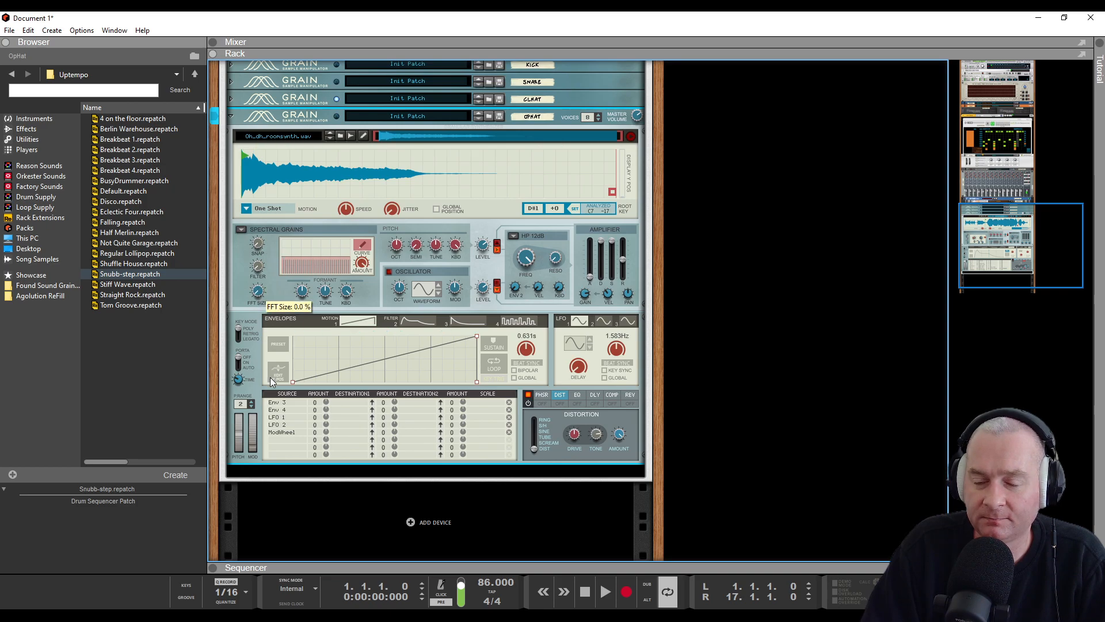
drag(304, 290, 311, 332)
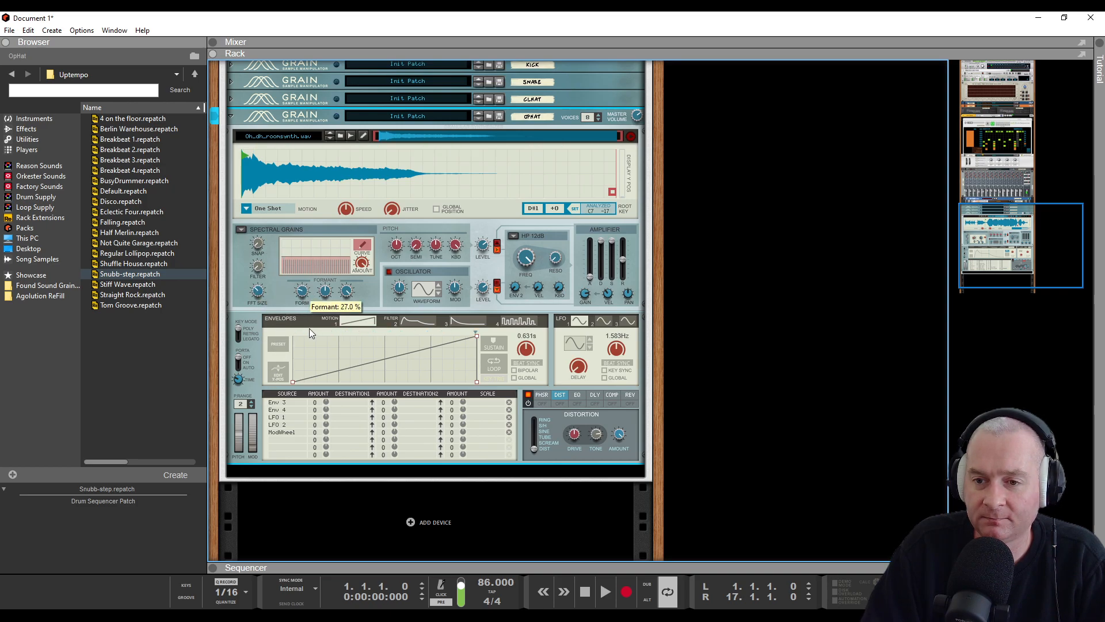
drag(260, 246, 269, 194)
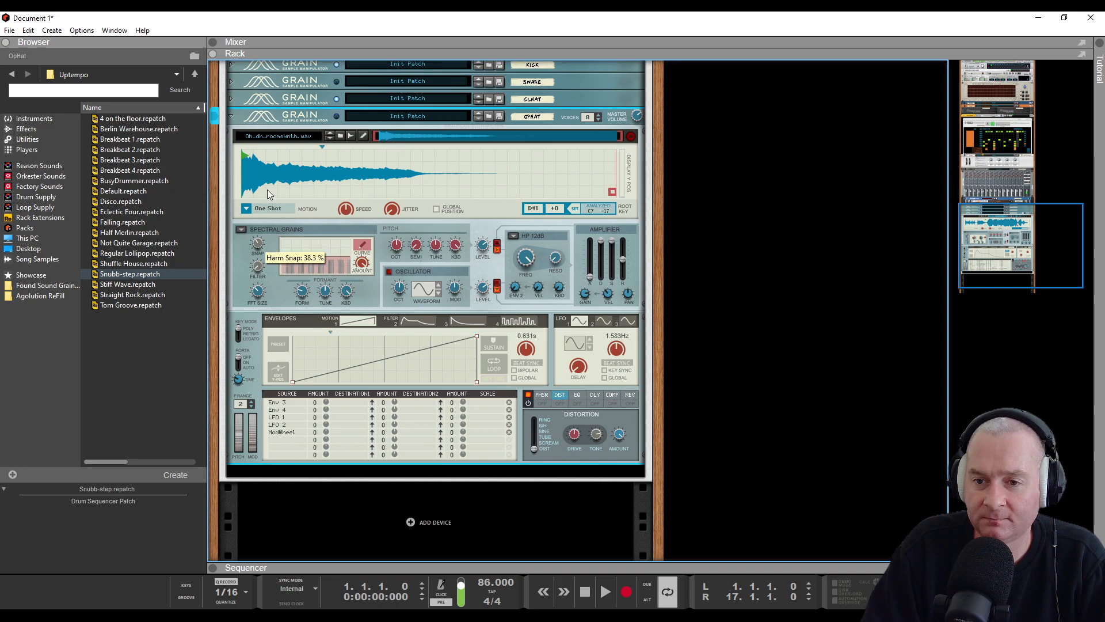
drag(257, 266, 274, 299)
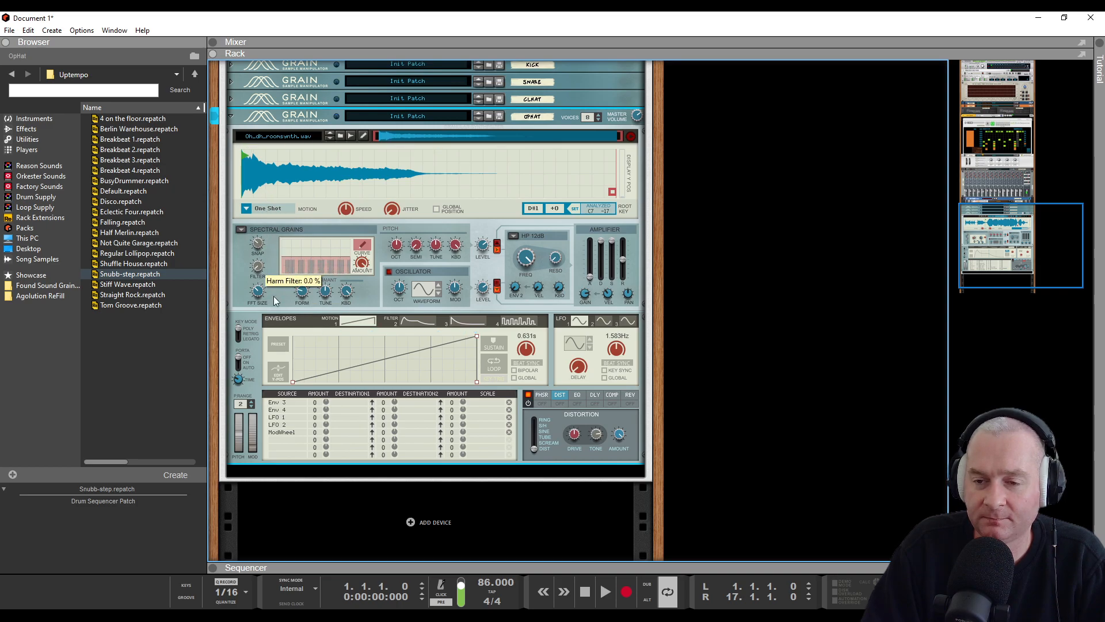
- Set the OpHat Grain's filter frequency to 4.61 kHz, adjust its FFT size, and fold the device
drag(528, 258, 520, 294)
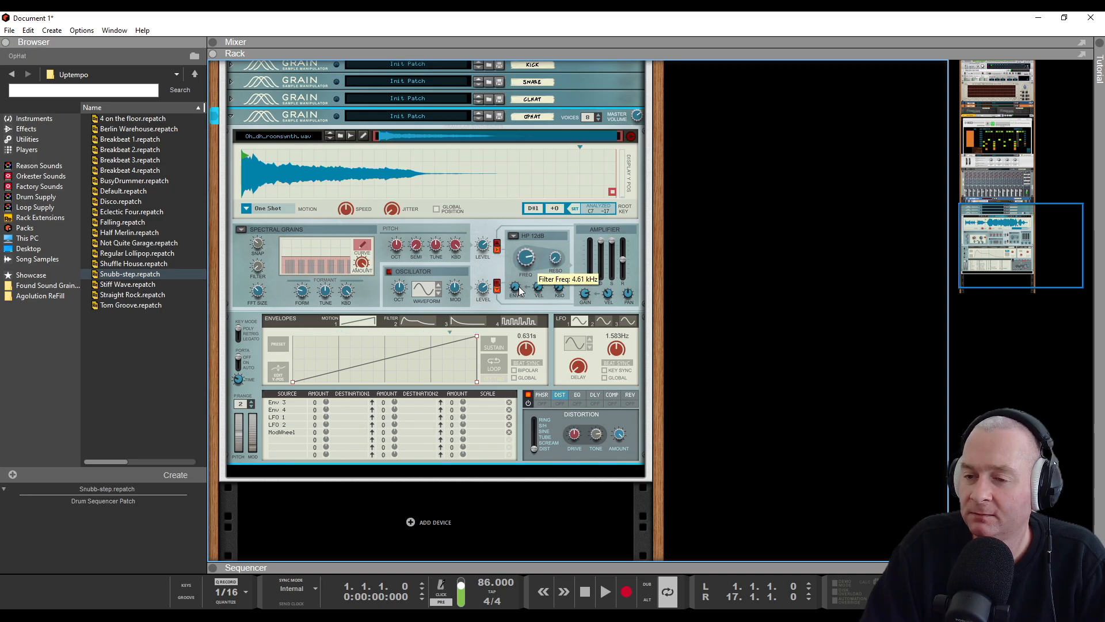
drag(261, 294, 265, 334)
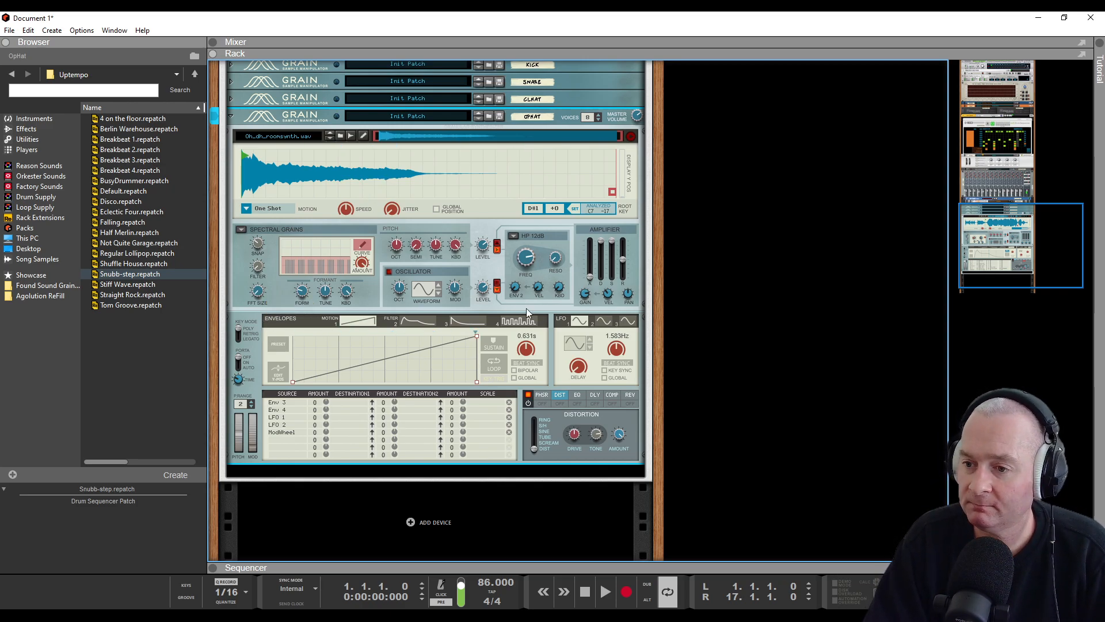
click(232, 116)
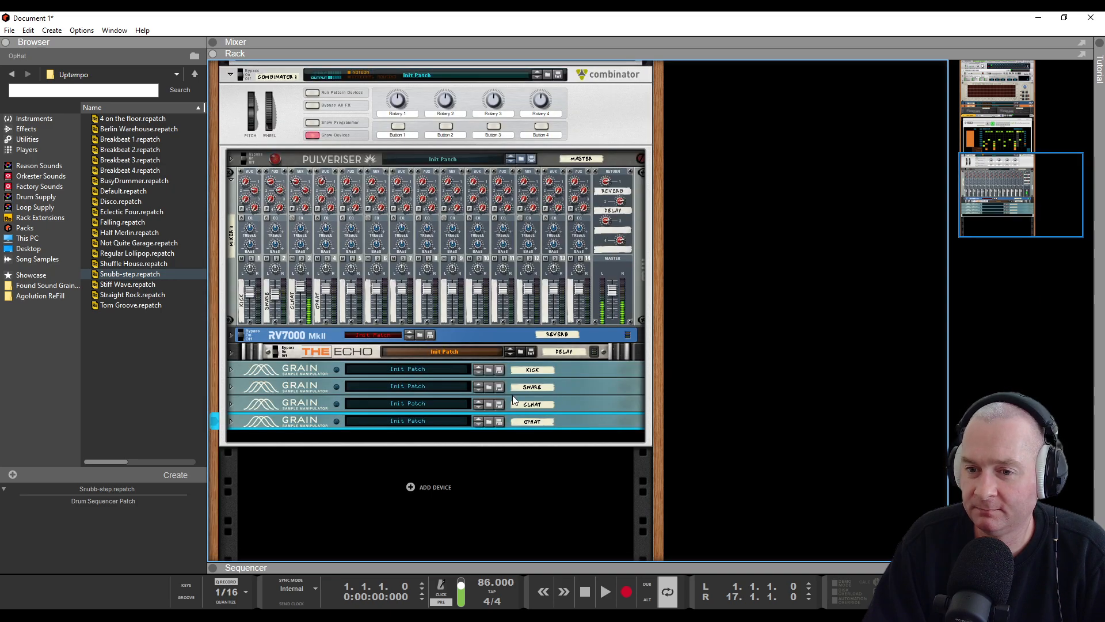
- Unfold the Snare and Kick Grains, enable the Kick's distortion as Scream with an amount of about 22%, and fold the Kick Grain
click(230, 386)
click(232, 196)
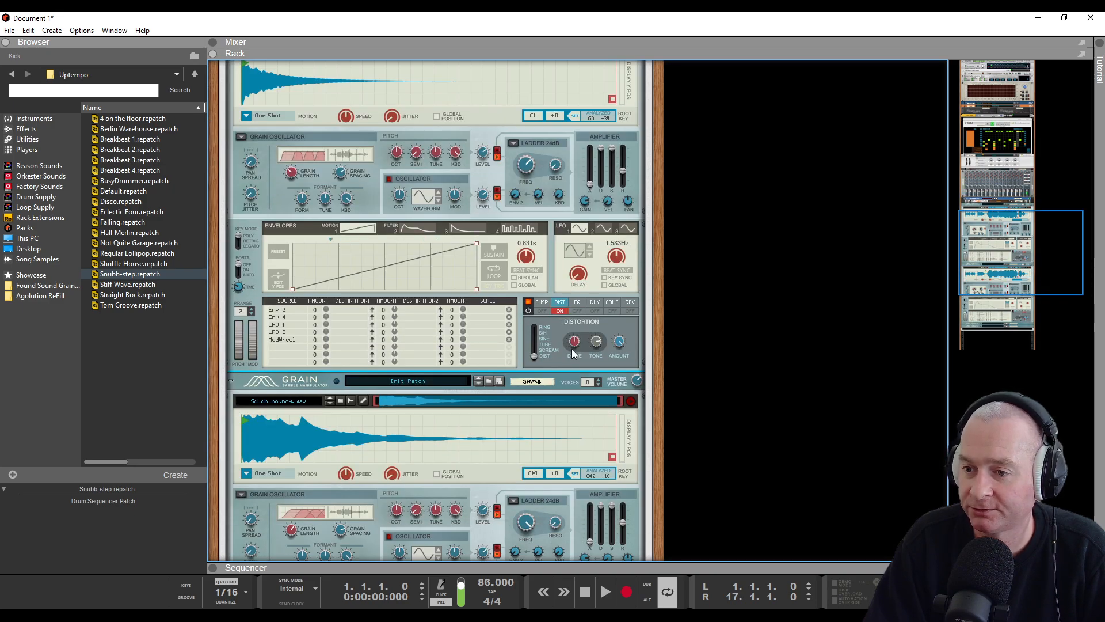
drag(535, 358, 535, 355)
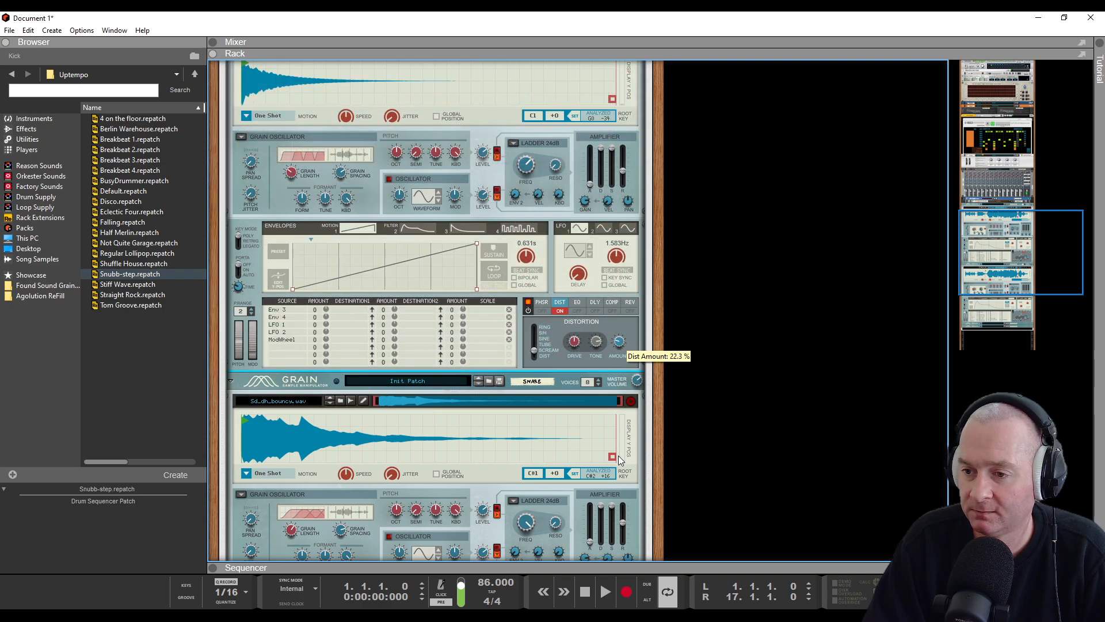
scroll(372, 324, down, 6)
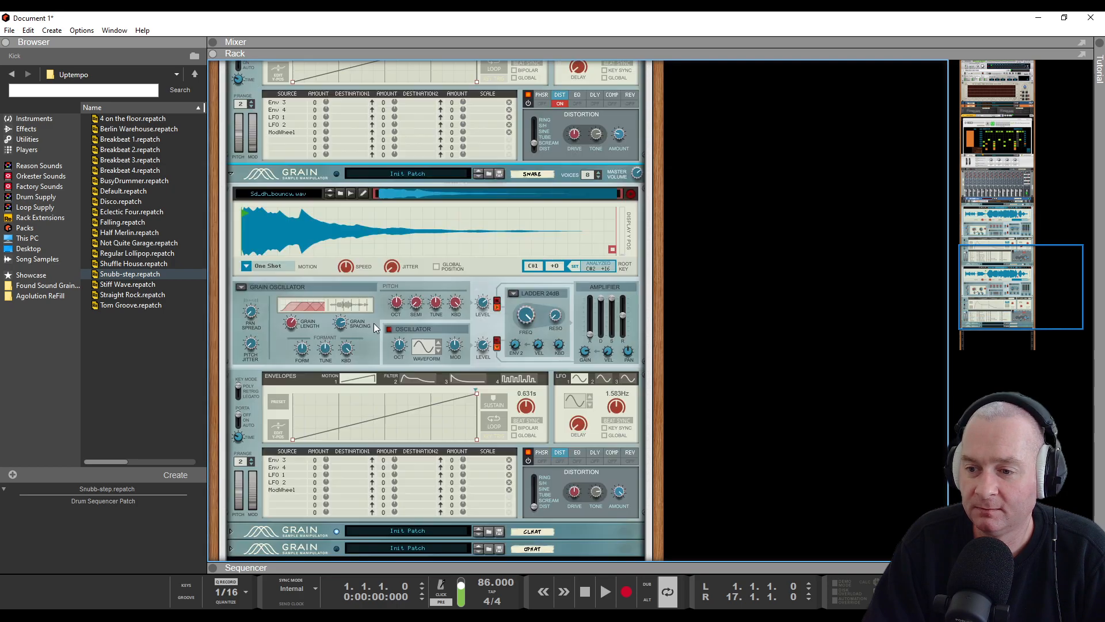
scroll(599, 369, up, 3)
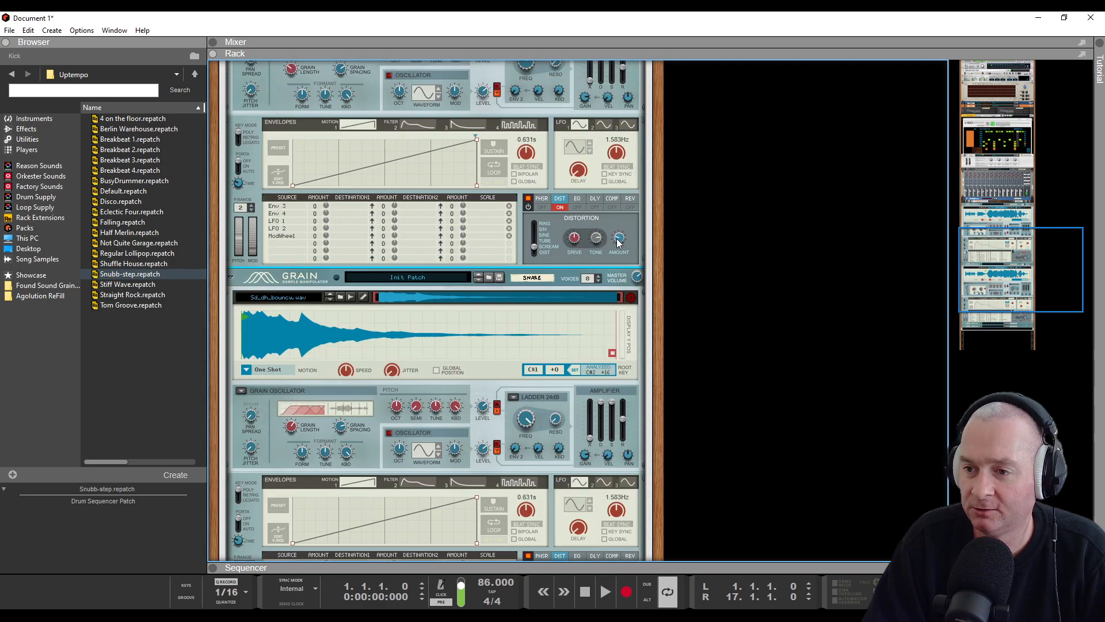
scroll(386, 244, up, 9)
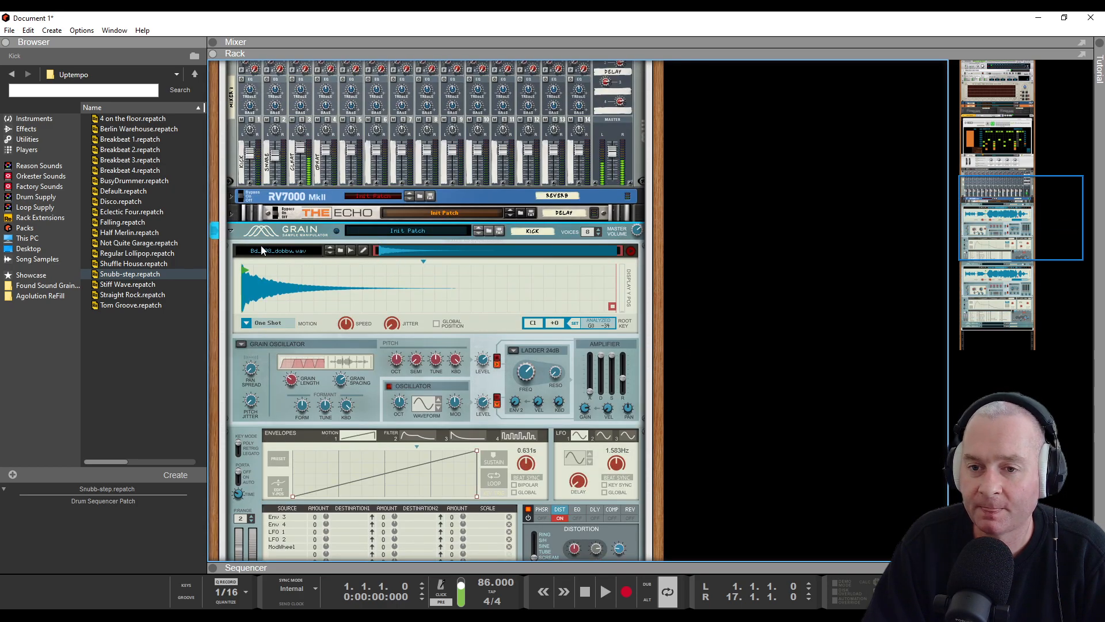
click(230, 231)
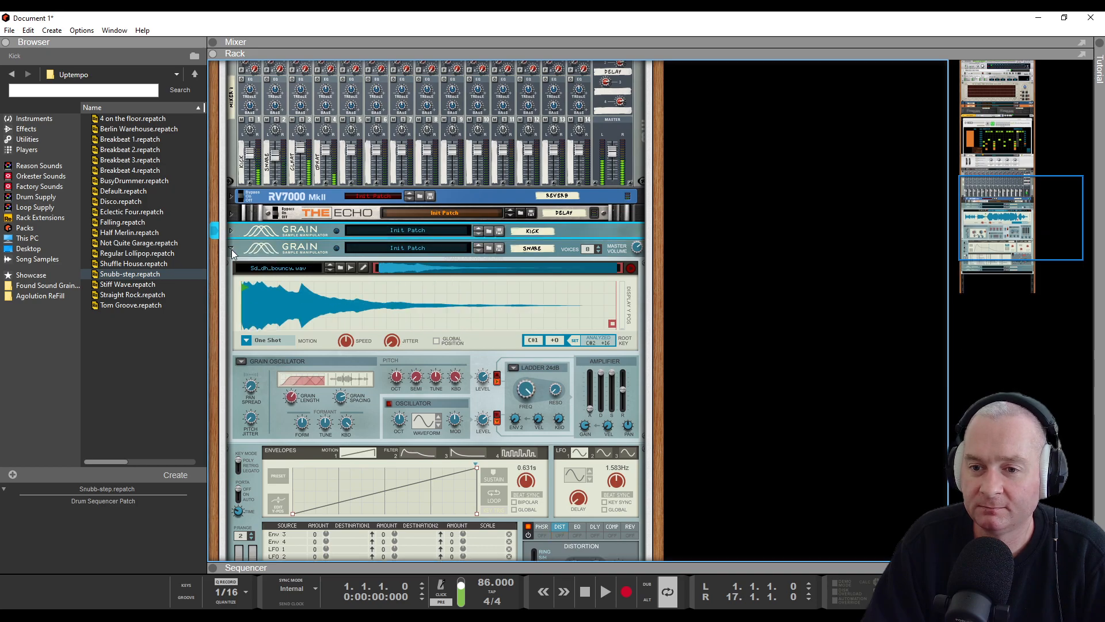
- Fold the Snare Grain device so all four Grain devices are collapsed
scroll(412, 308, down, 3)
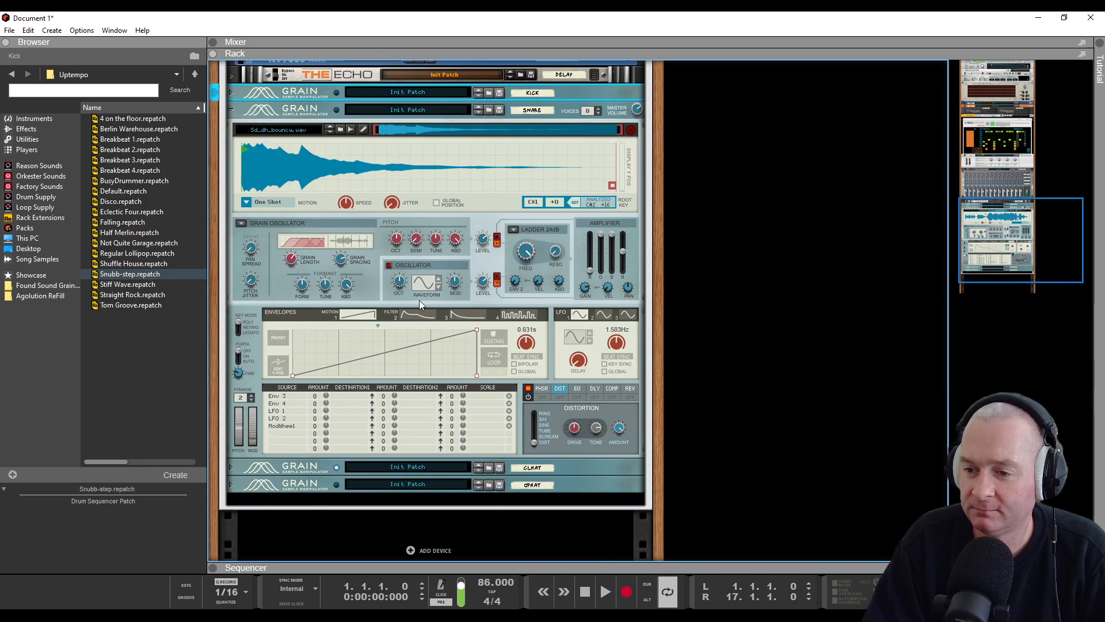
scroll(357, 282, up, 4)
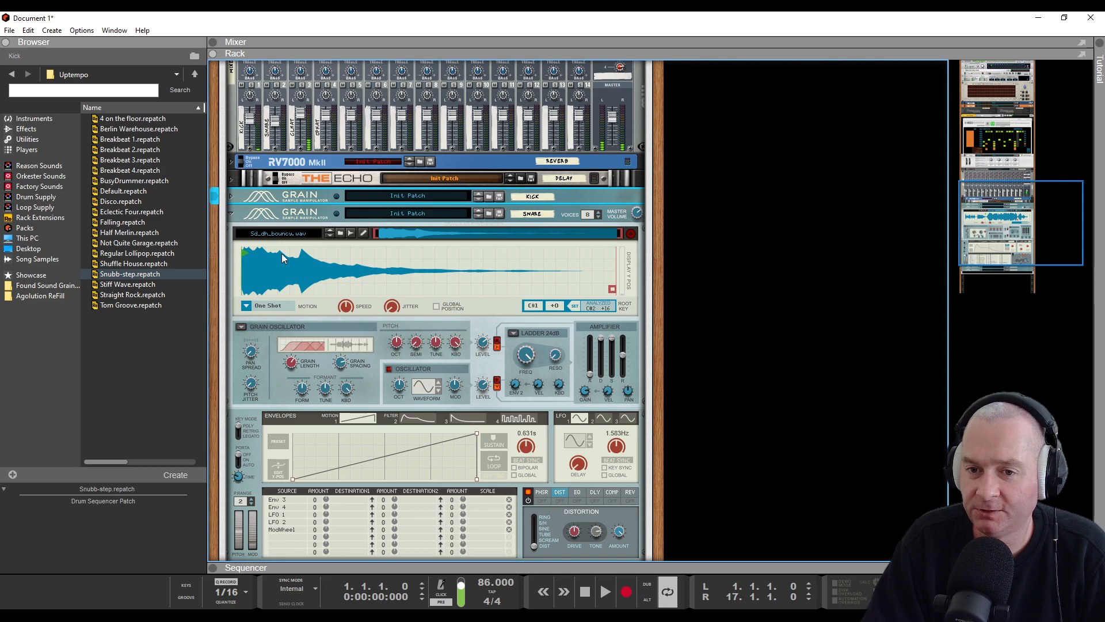
click(230, 217)
click(582, 407)
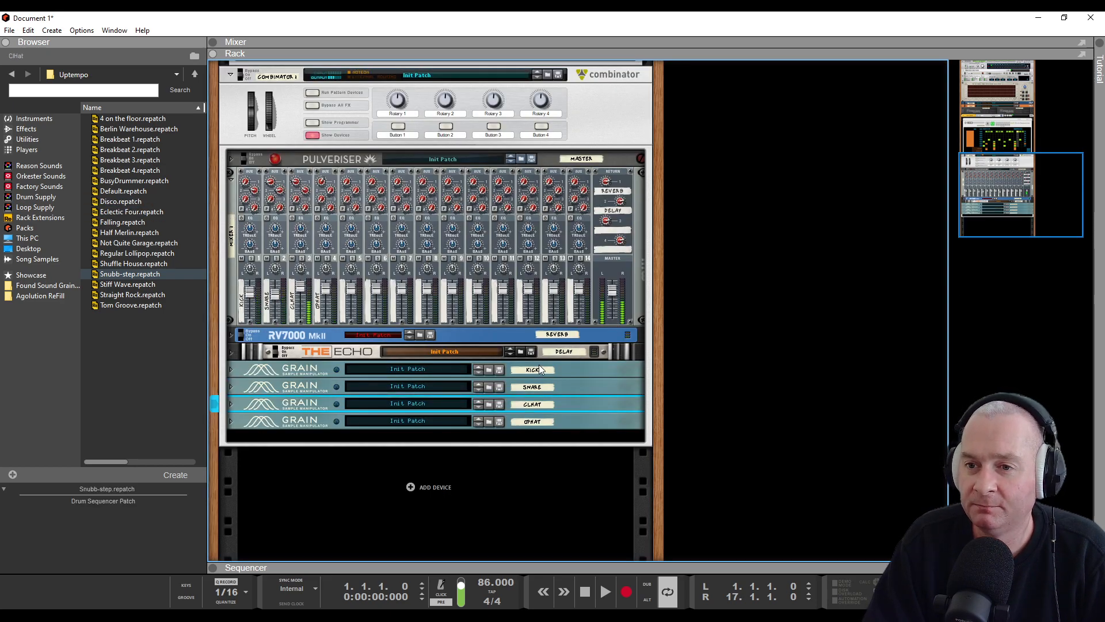
- Stop playback and rename the Combinator's Rotary 1 as Pitch
scroll(539, 369, up, 2)
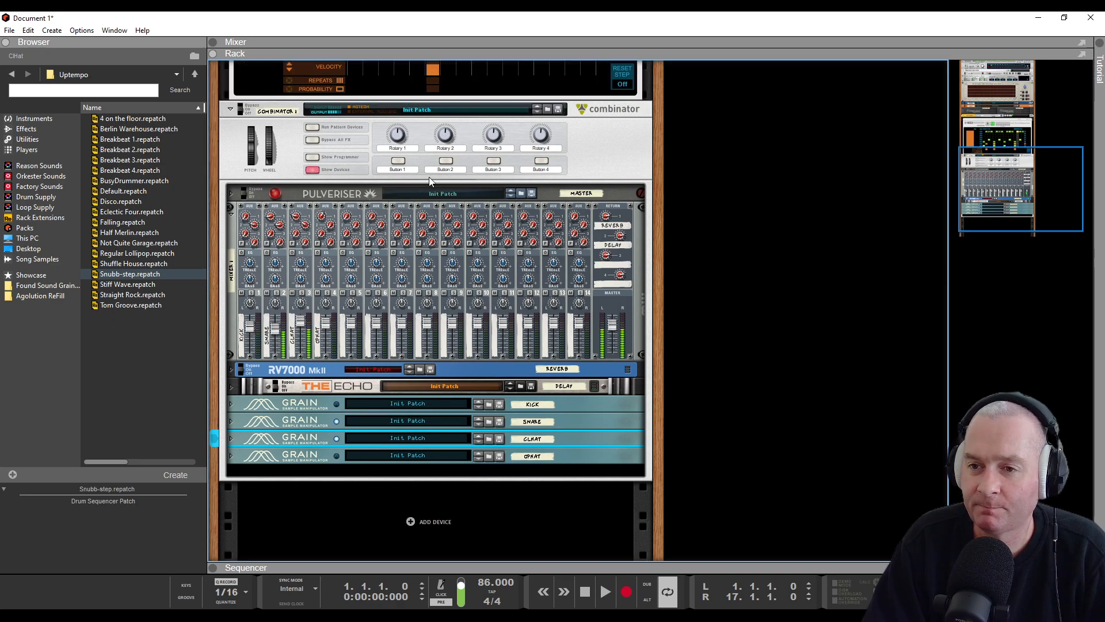
double_click(412, 149)
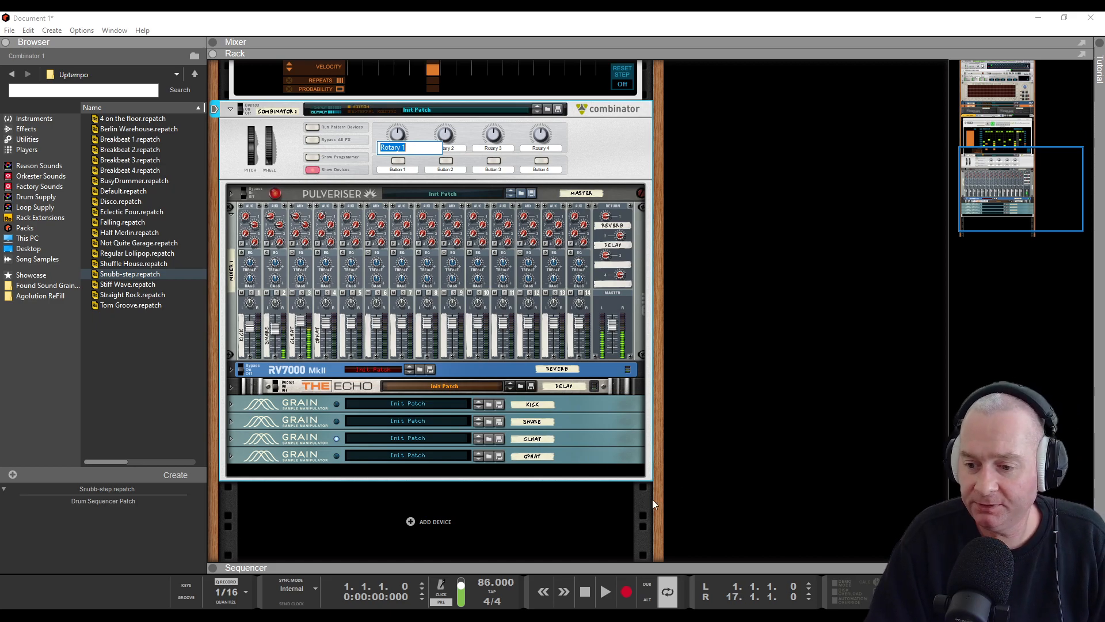
click(580, 588)
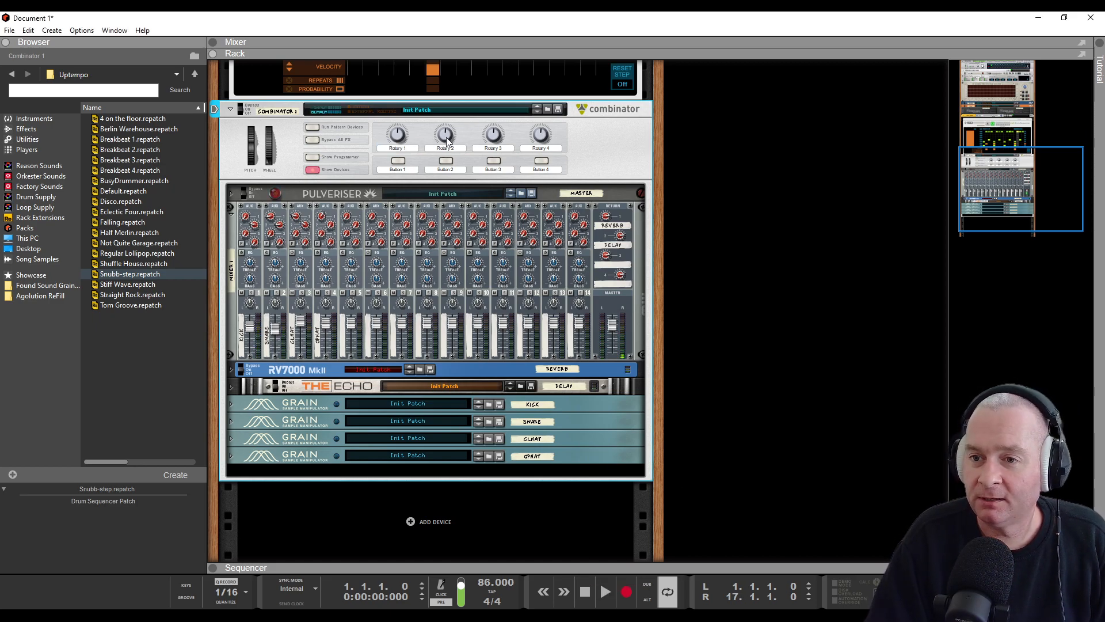
double_click(396, 149)
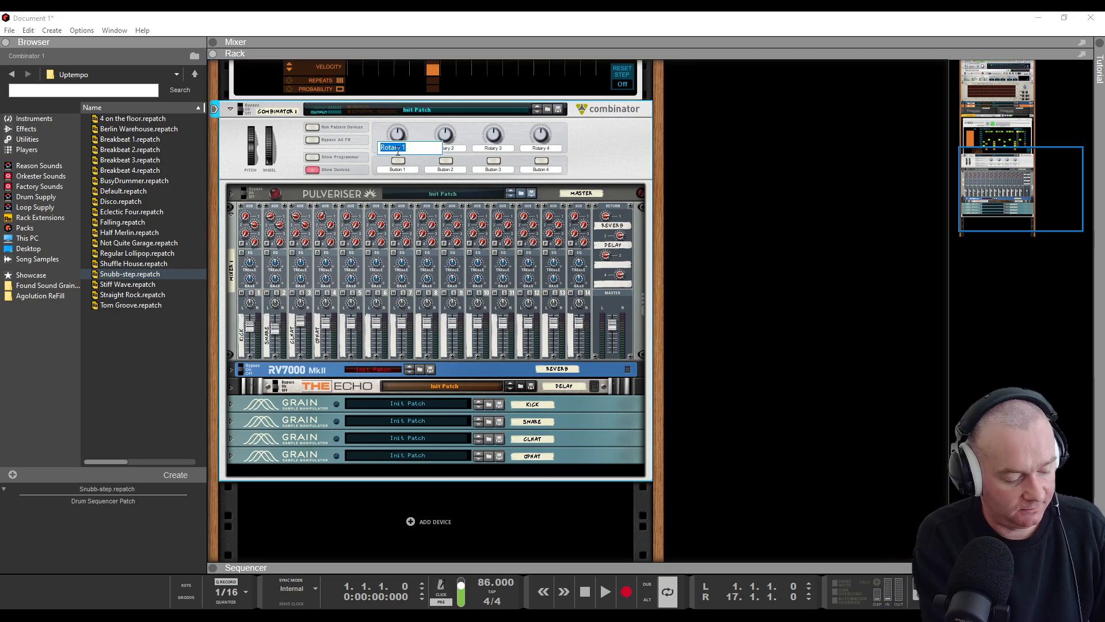
text(Pitch)
key(Return)
- Rename the Combinator's Rotary 2 as Pitch
double_click(457, 151)
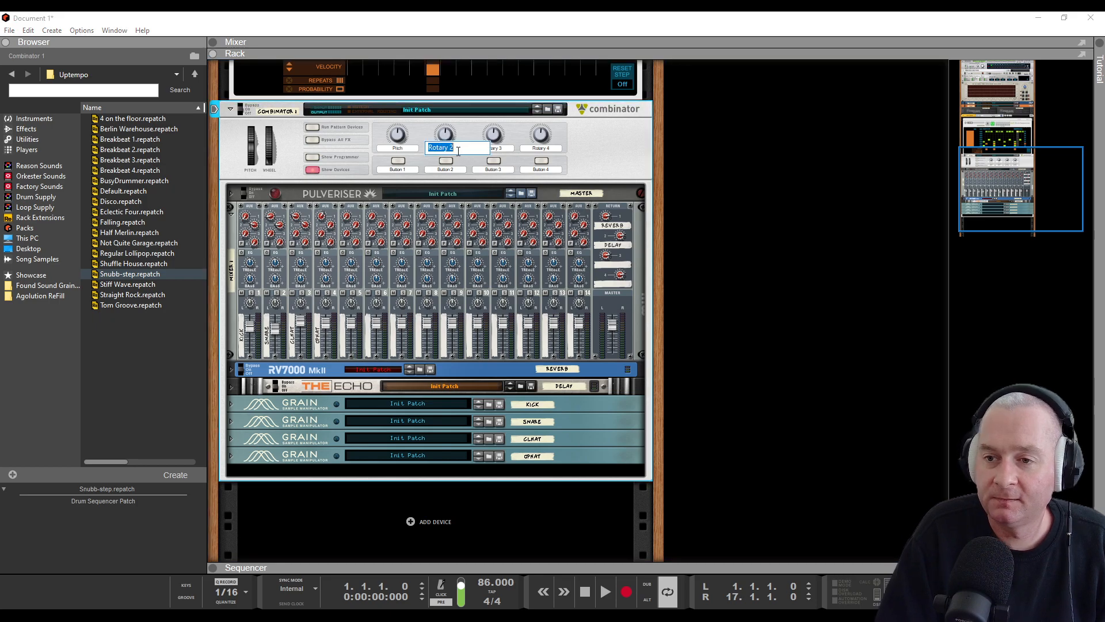
text(Pich)
key(Return)
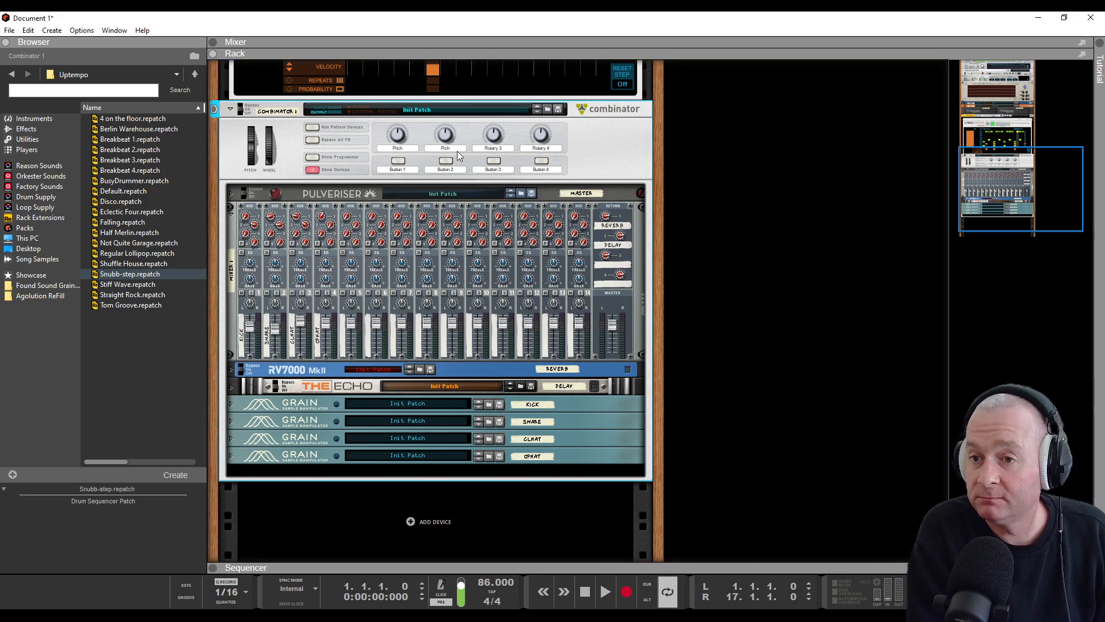
double_click(459, 152)
click(435, 150)
text(t)
key(Return)
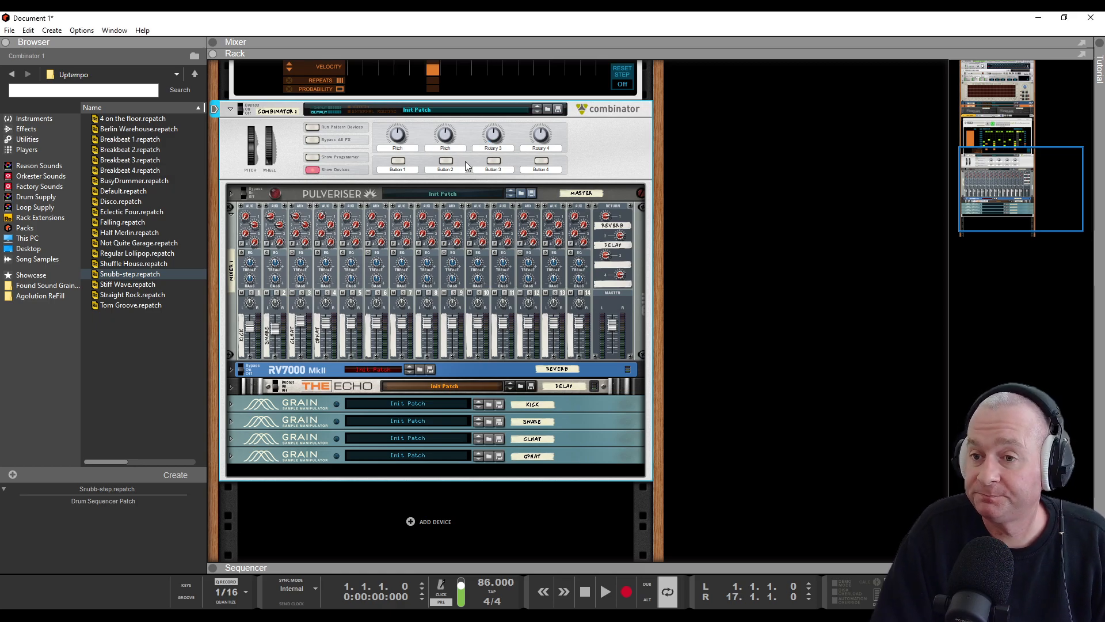
- Rename the Combinator's Rotary 3 and Rotary 4 as Pitch
double_click(503, 148)
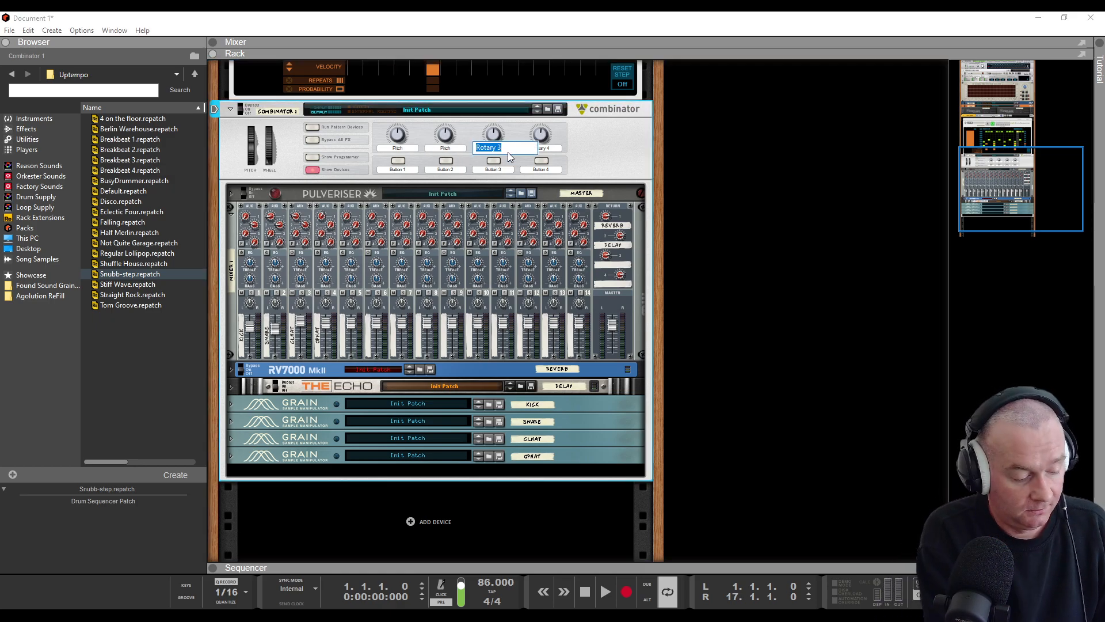
text(Pitch)
key(Return)
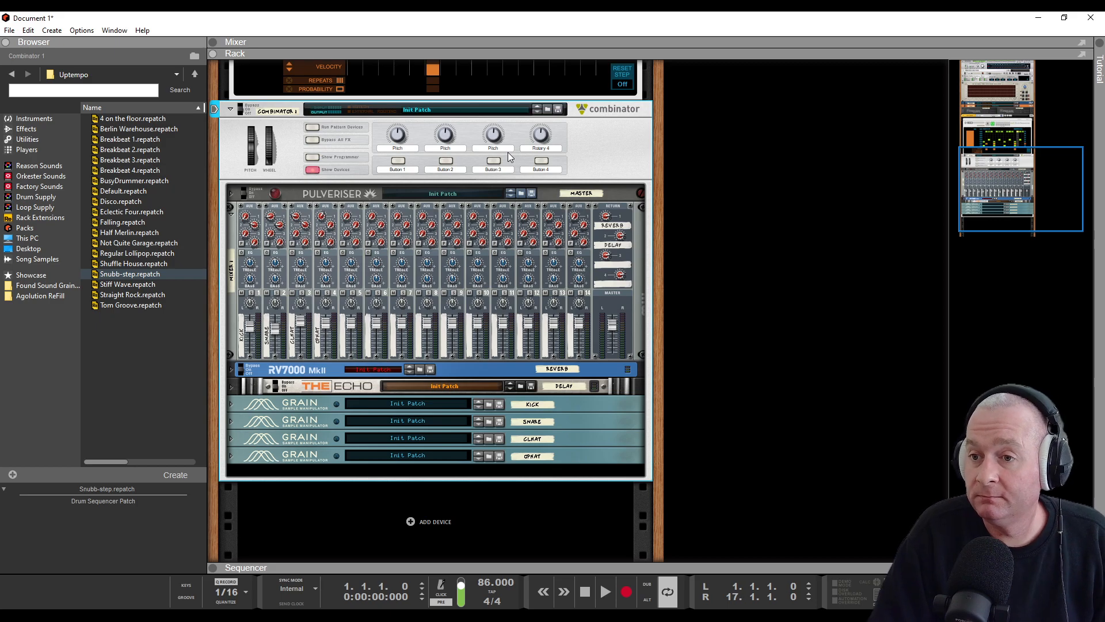
double_click(539, 148)
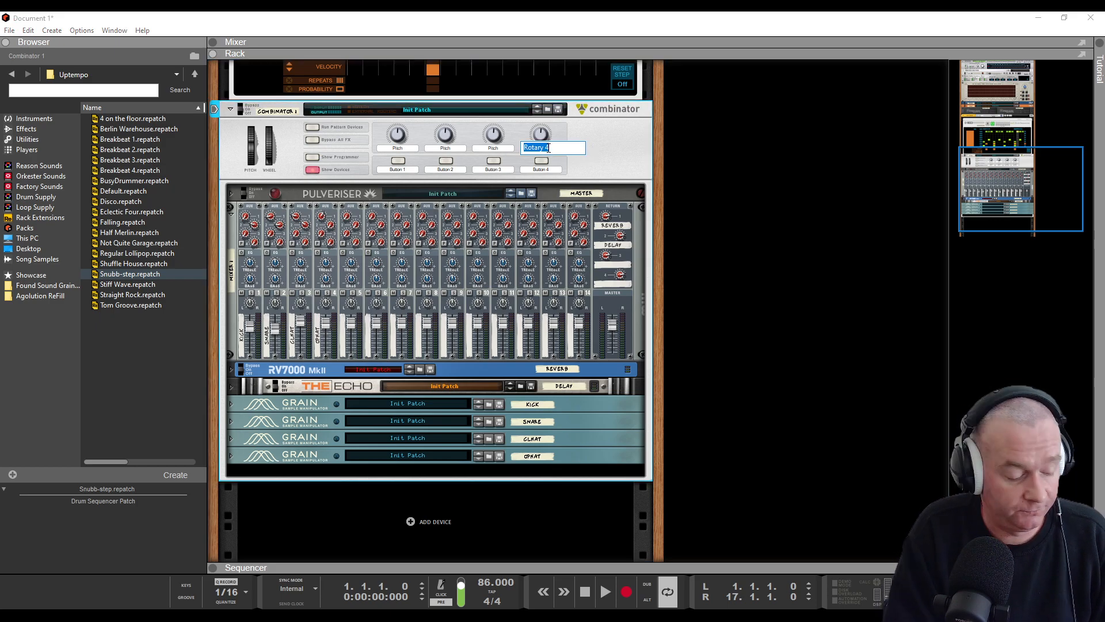
text(Pitcj)
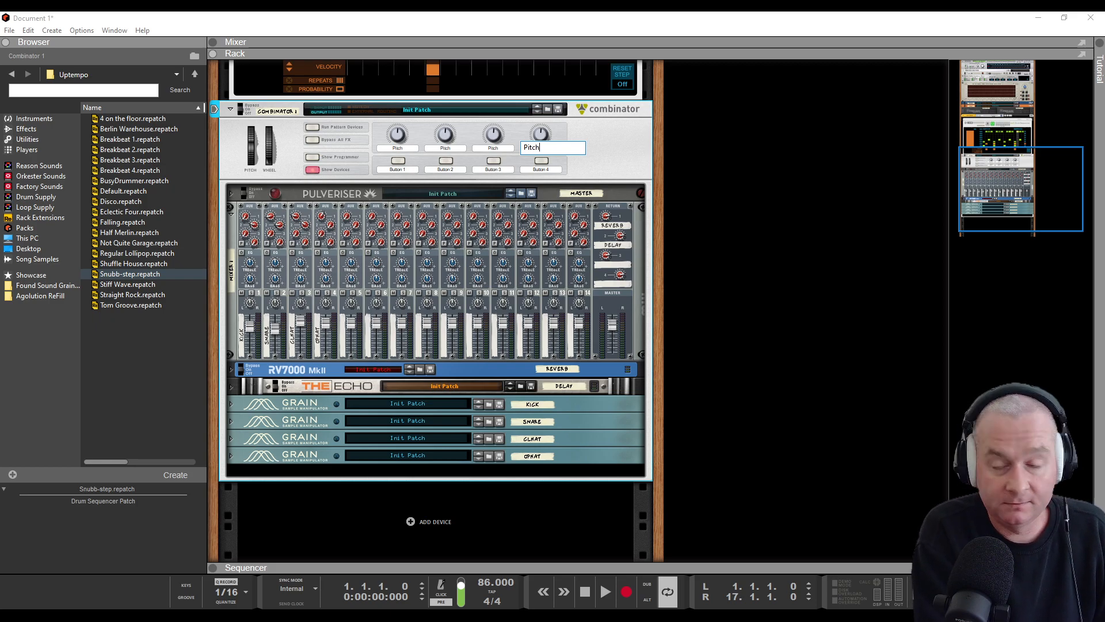
key(Return)
- Rename the Combinator's Button 1 as Kick and Button 2 as Snare
double_click(414, 168)
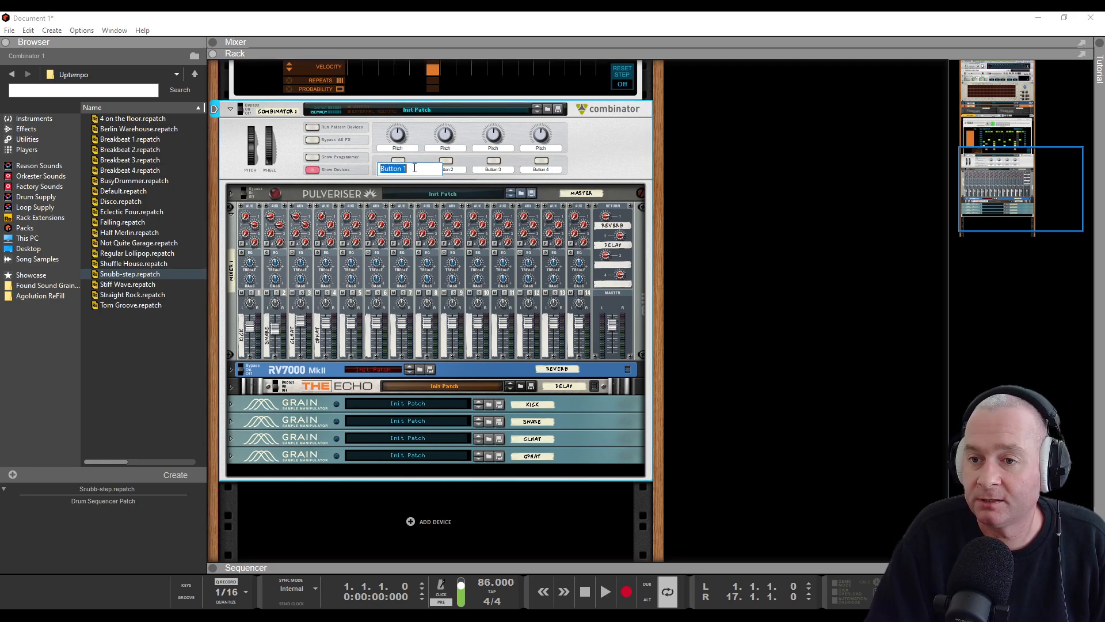
text(Kick)
key(Return)
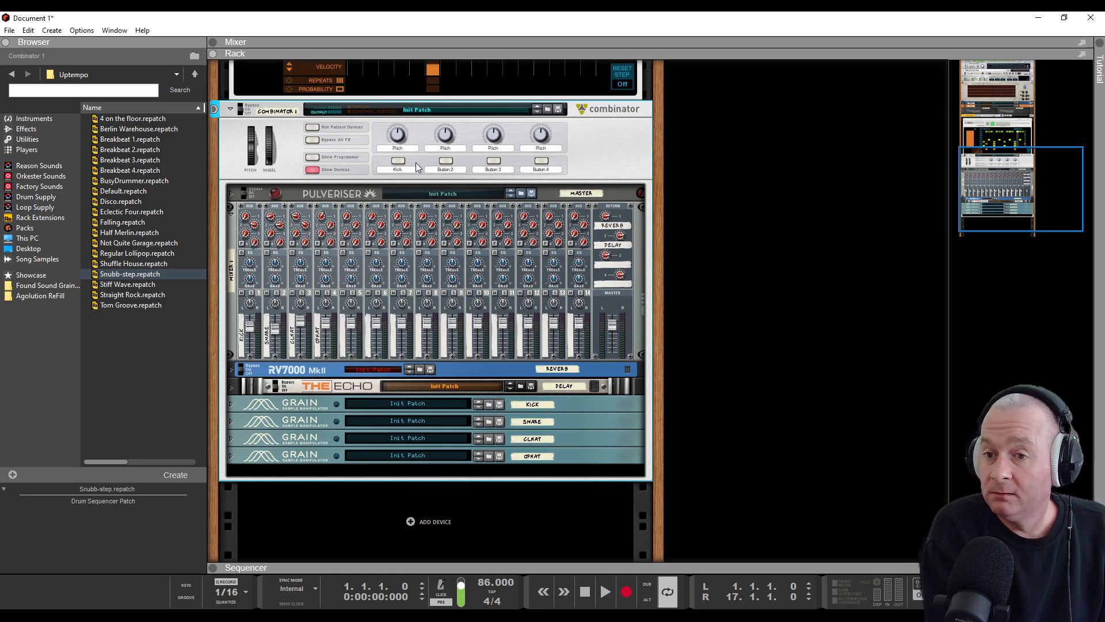
double_click(447, 170)
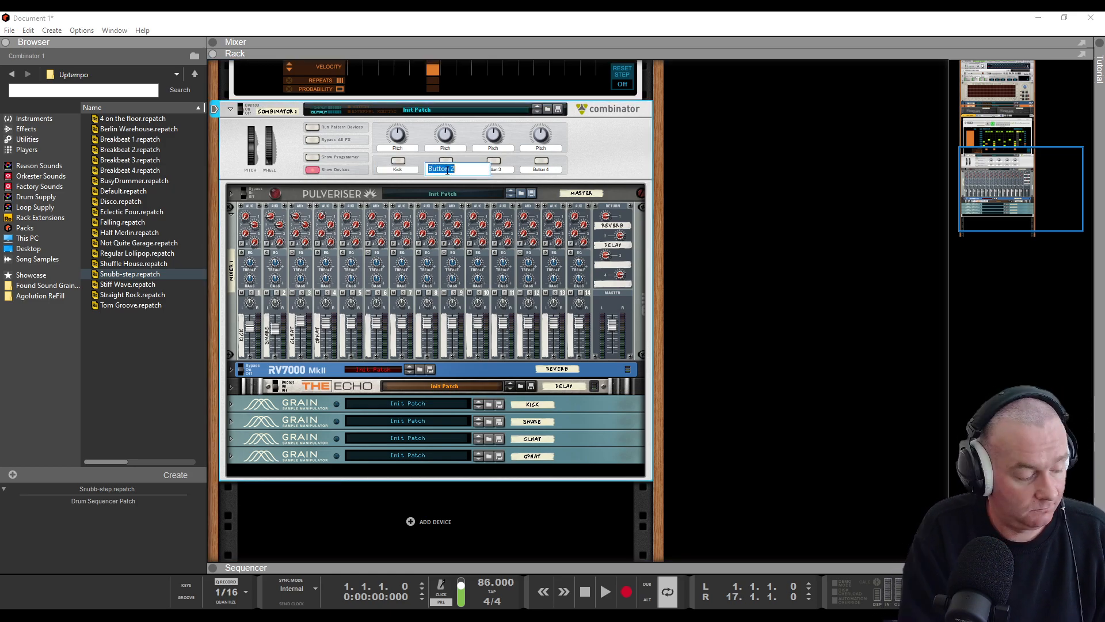
text(Snare)
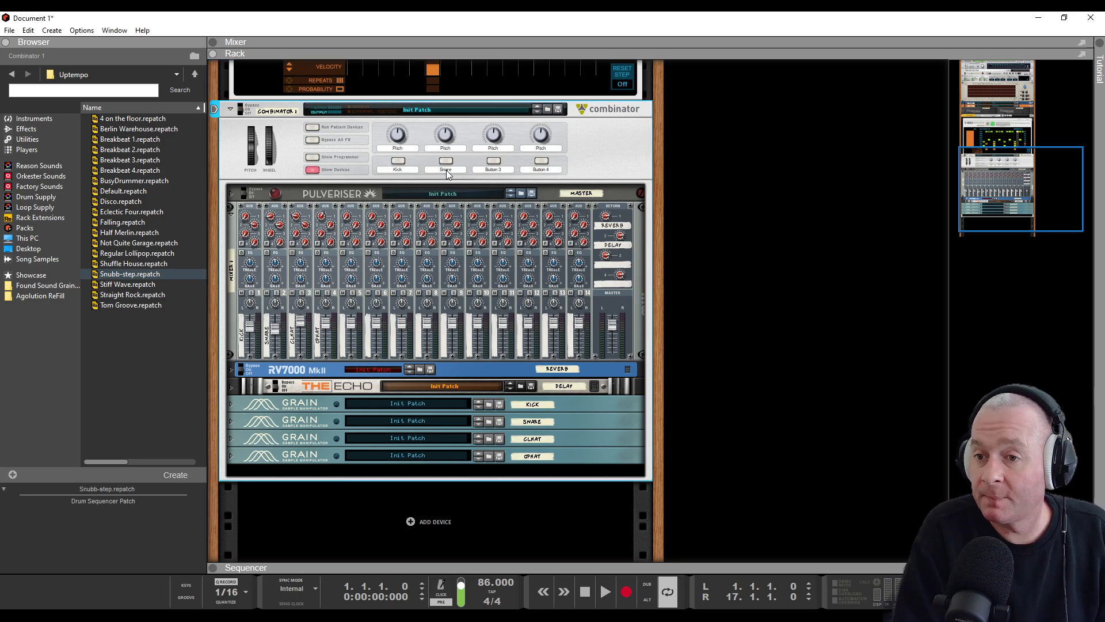
key(Return)
- Rename the Combinator's Button 3 as ClHat and Button 4 as OpHat
double_click(506, 169)
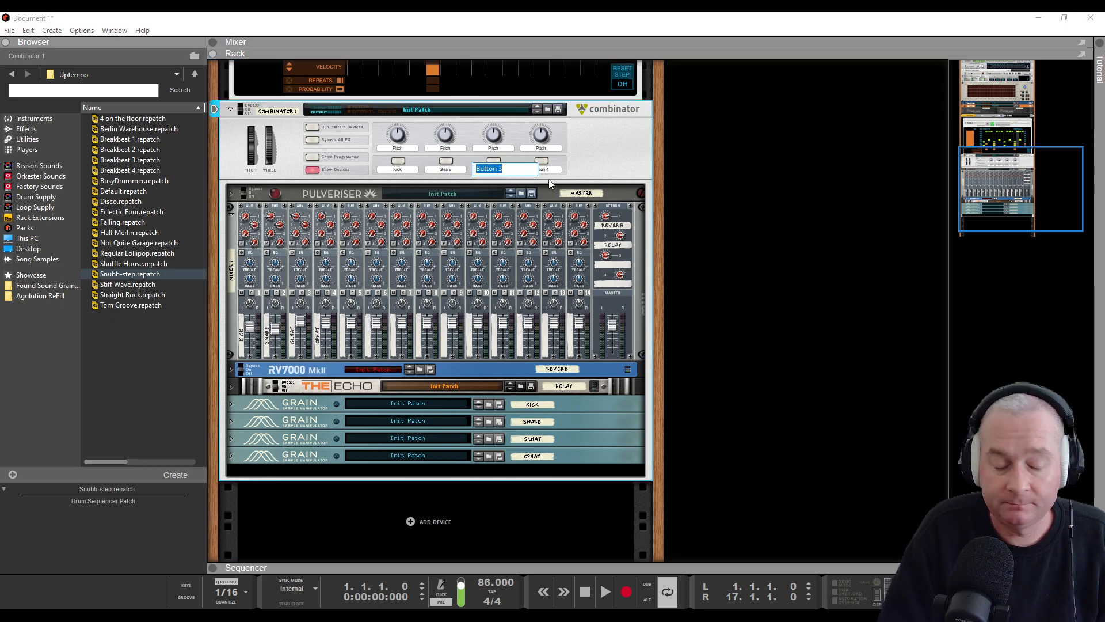
text(ClHat)
key(Return)
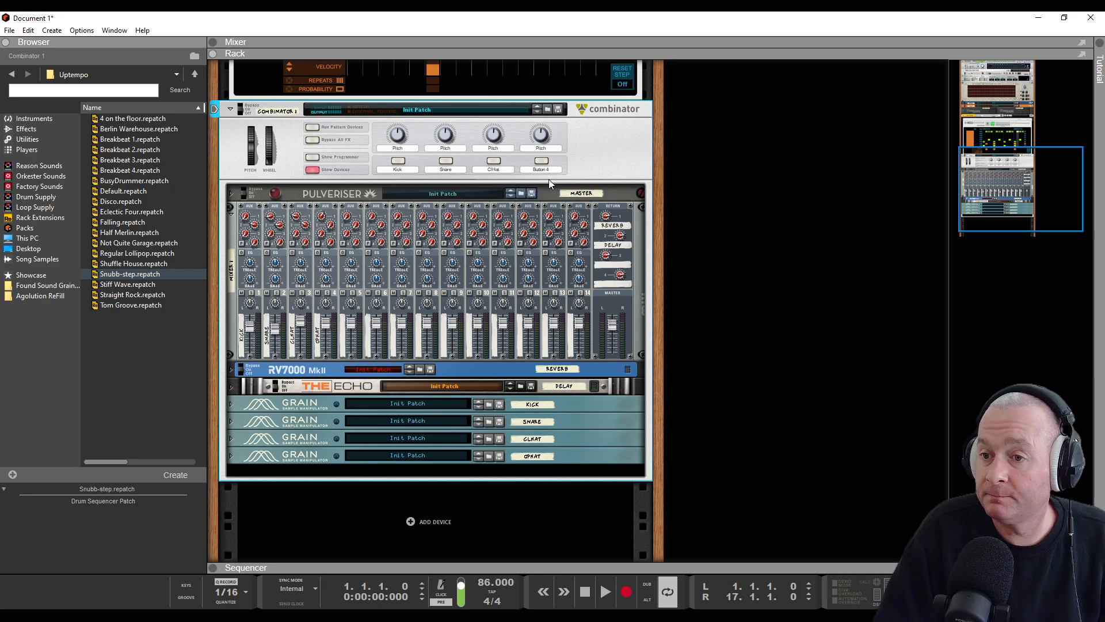
double_click(525, 171)
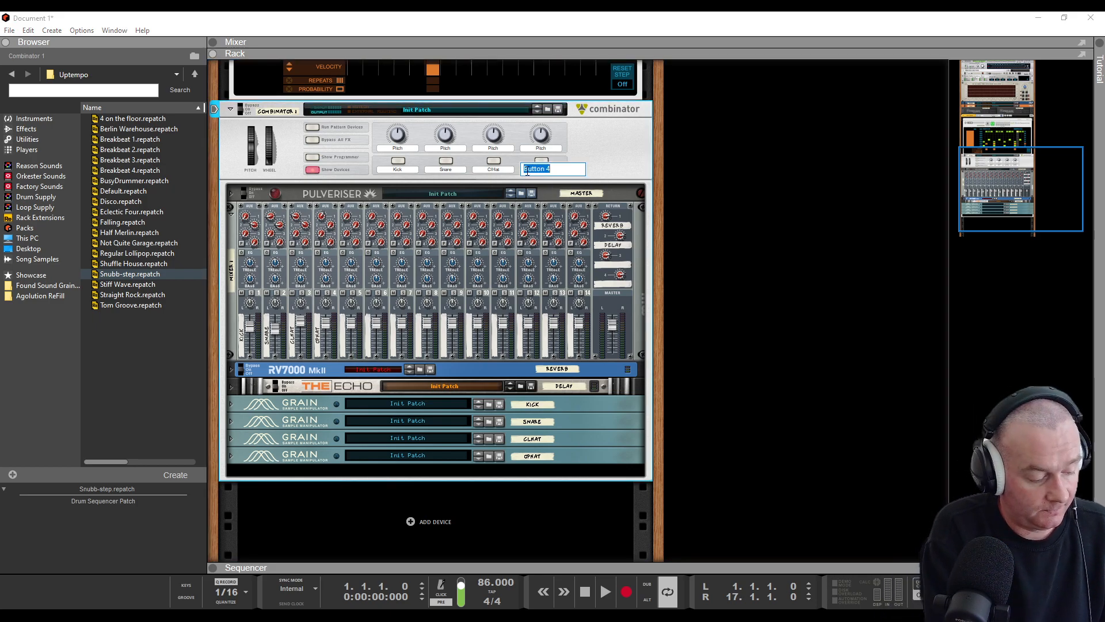
text(OpHa)
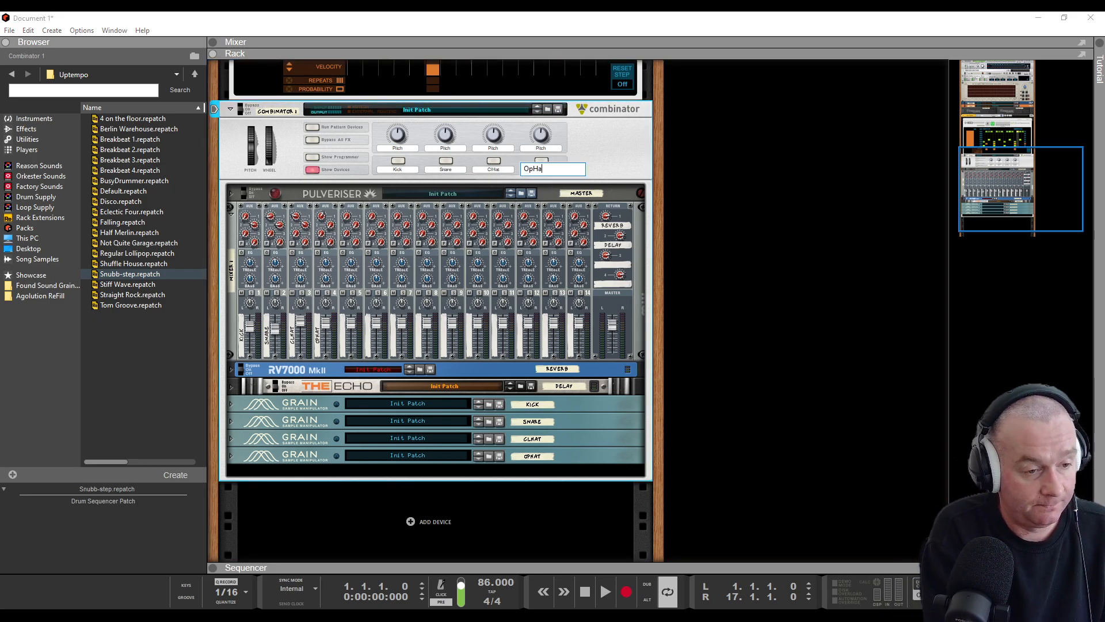
text(t)
key(Return)
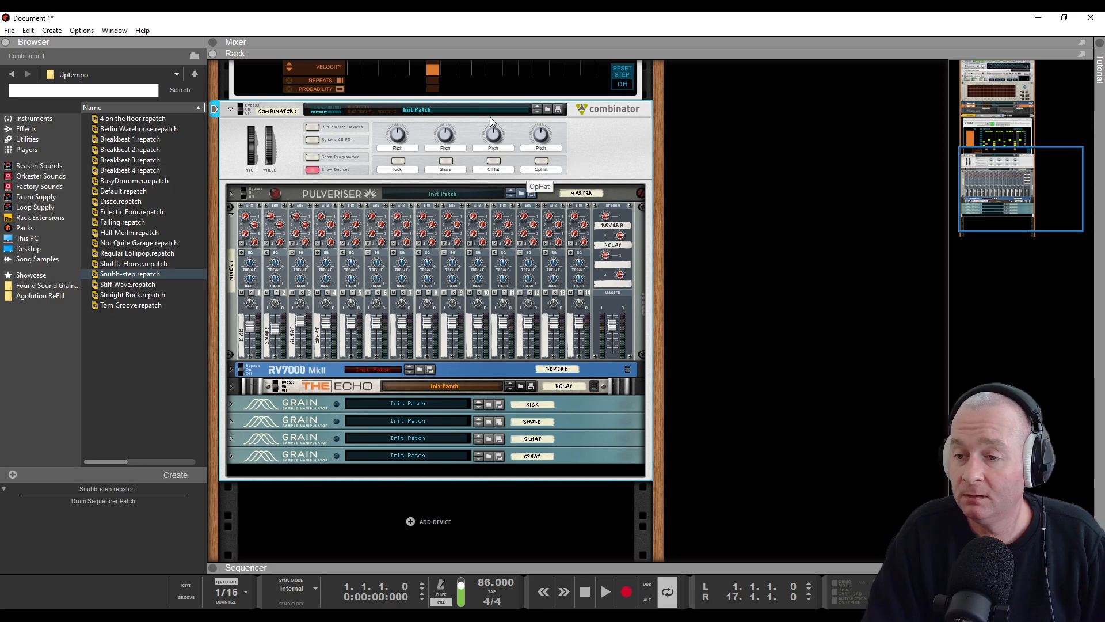
- Show the Combinator's programmer and route Rotary 1 to the Kick's Grain Engine Speed
click(312, 157)
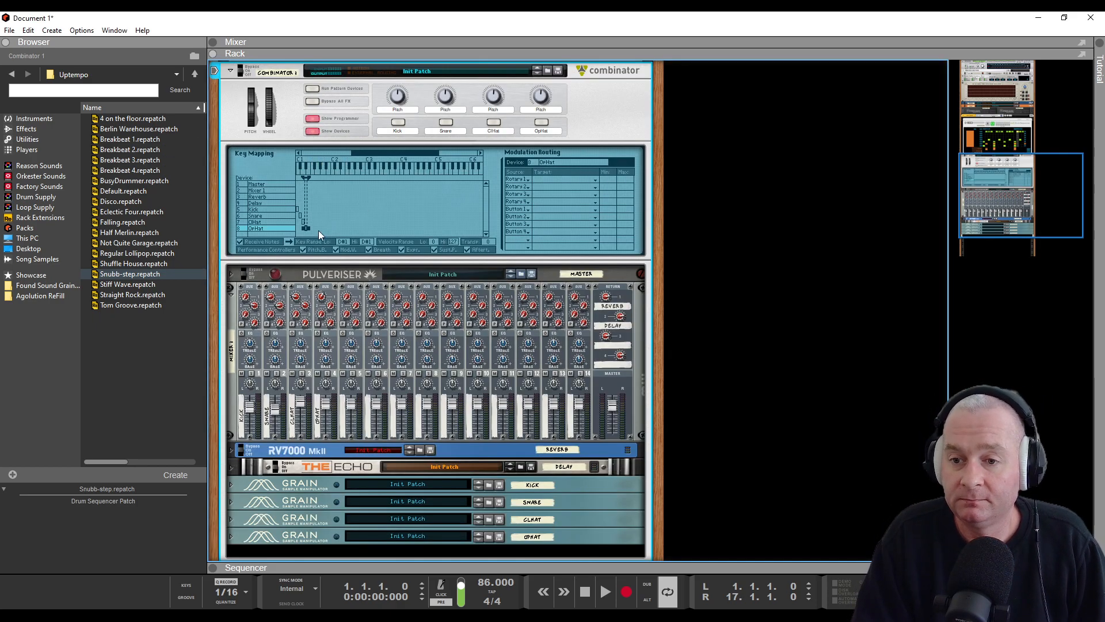
click(264, 209)
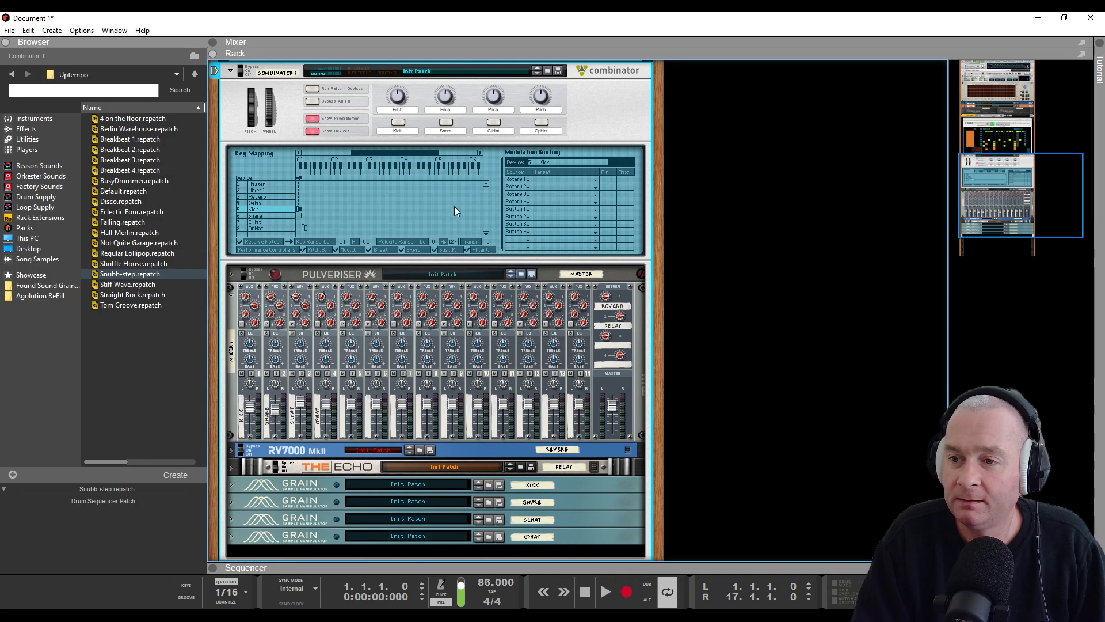
click(542, 181)
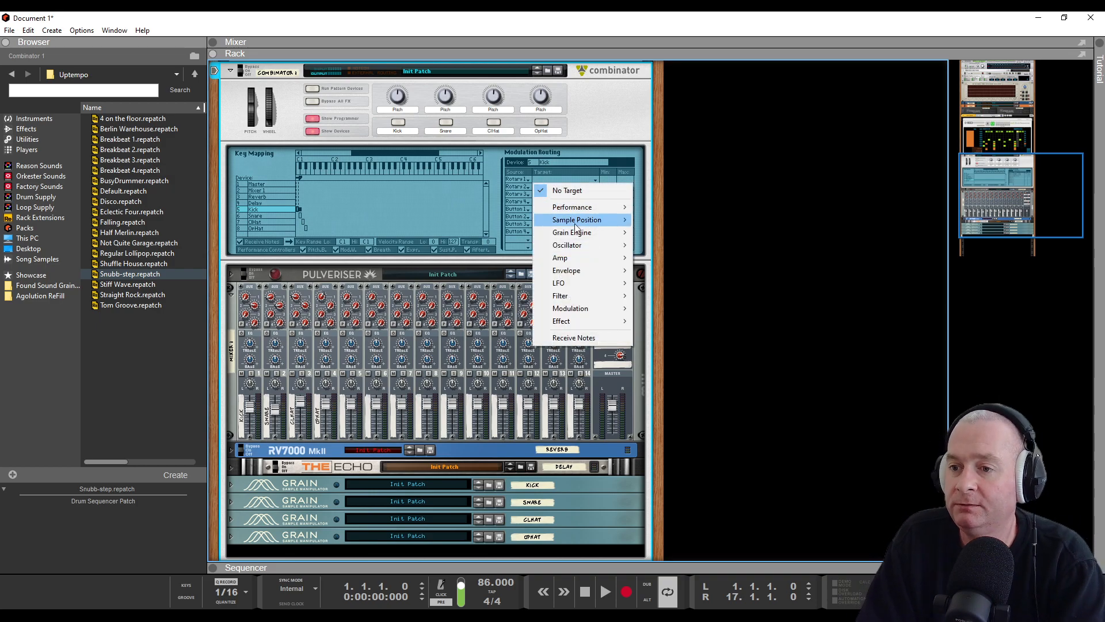
mouse_move(587, 234)
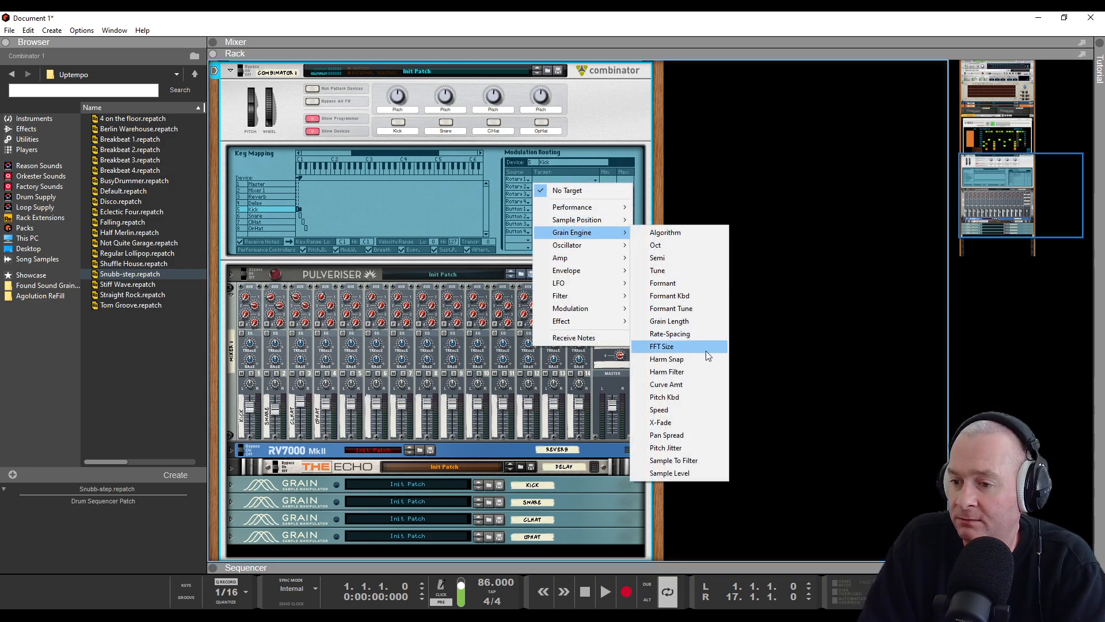
click(689, 410)
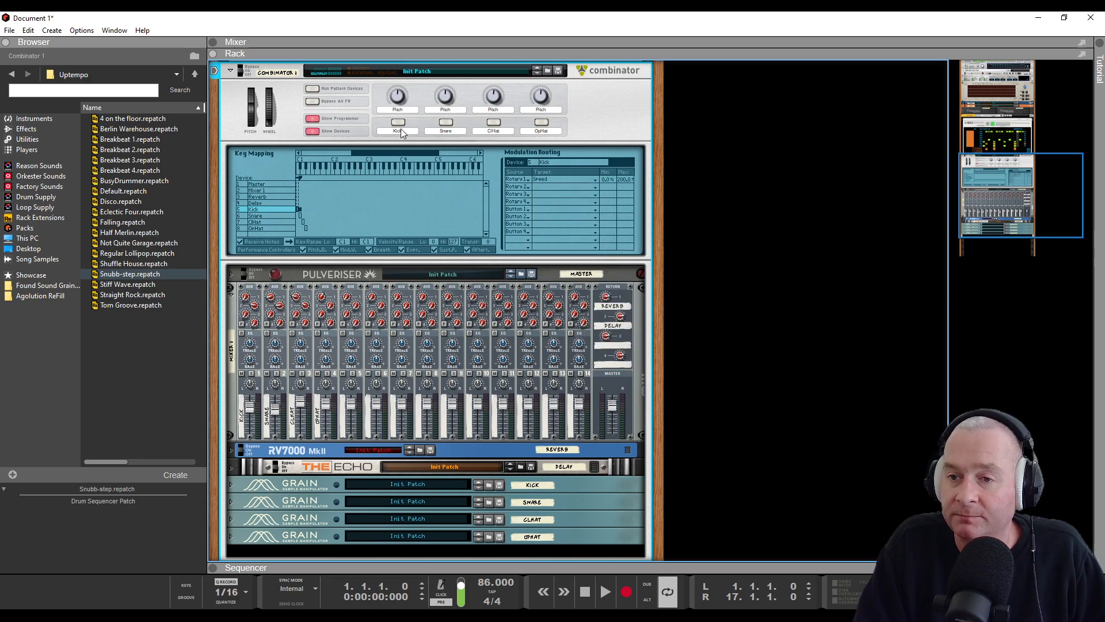
- Play the beat while turning the first Pitch rotary to hear its effect on the Kick, and stop playback
key(space)
mouse_move(401, 94)
mouse_down()
mouse_move(400, 137)
mouse_move(421, 61)
mouse_move(412, 94)
mouse_up()
key(space)
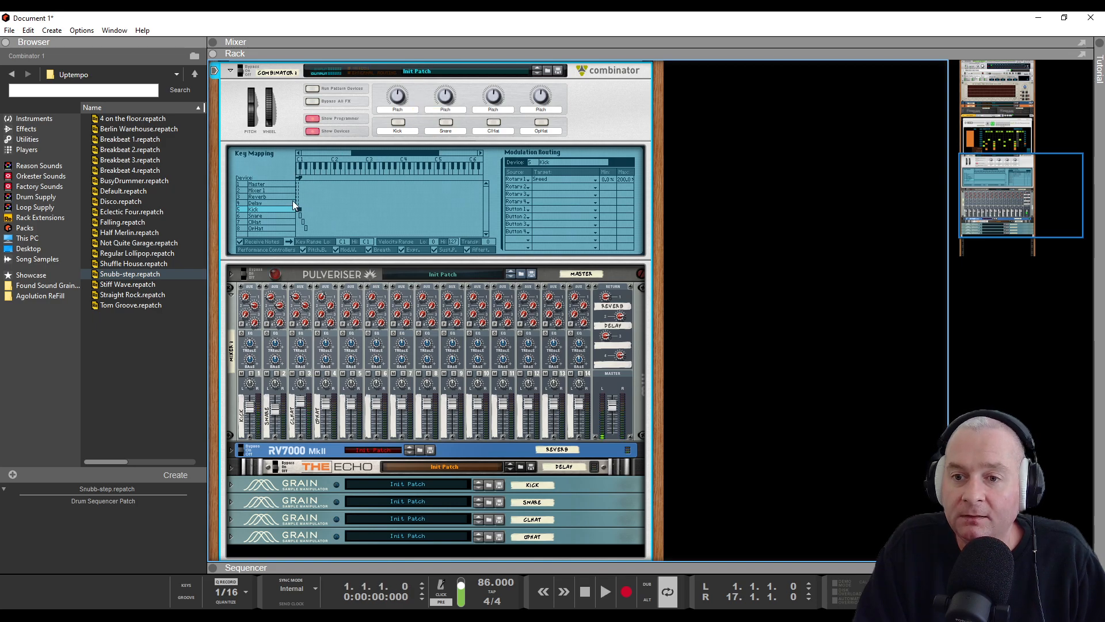
- Route Rotary 2 to the Snare's Grain Engine Speed in the modulation routing
click(264, 216)
click(543, 184)
mouse_move(597, 241)
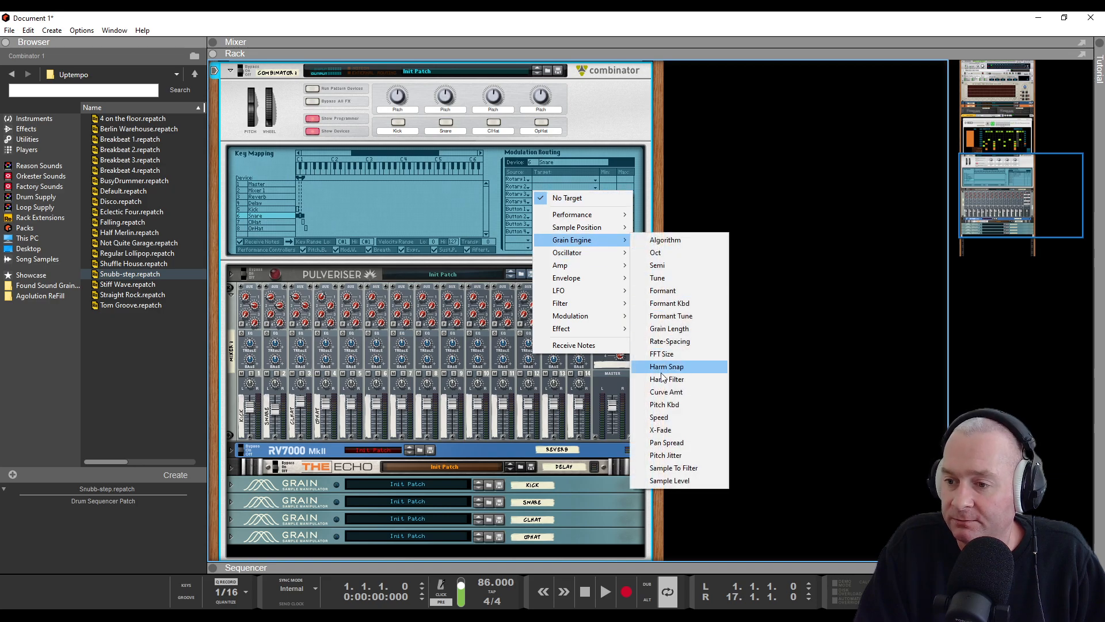
click(665, 419)
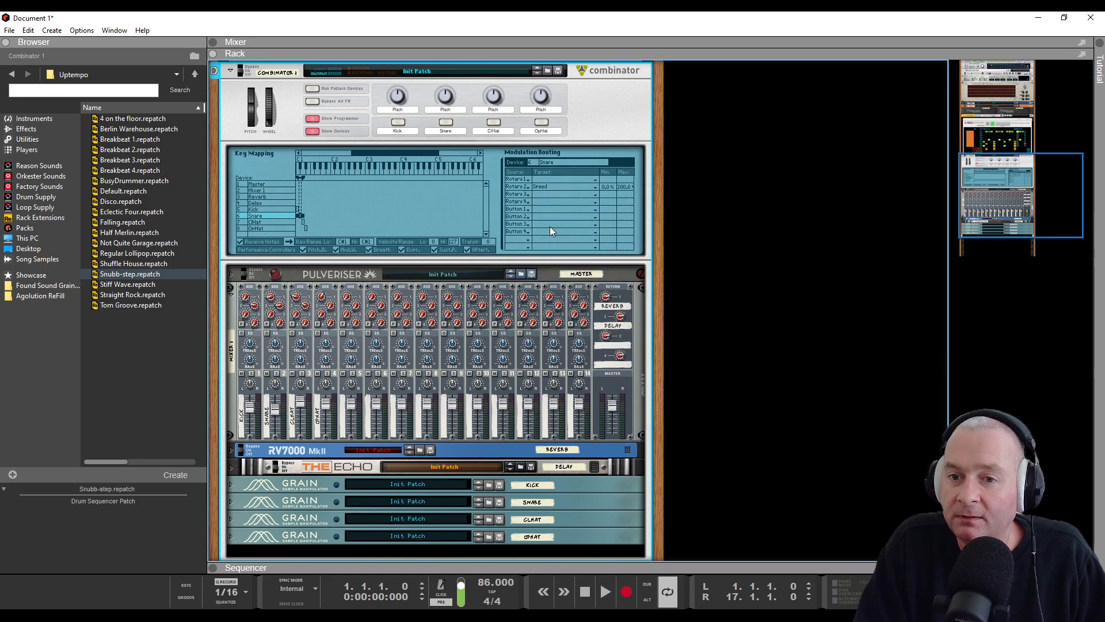
click(277, 223)
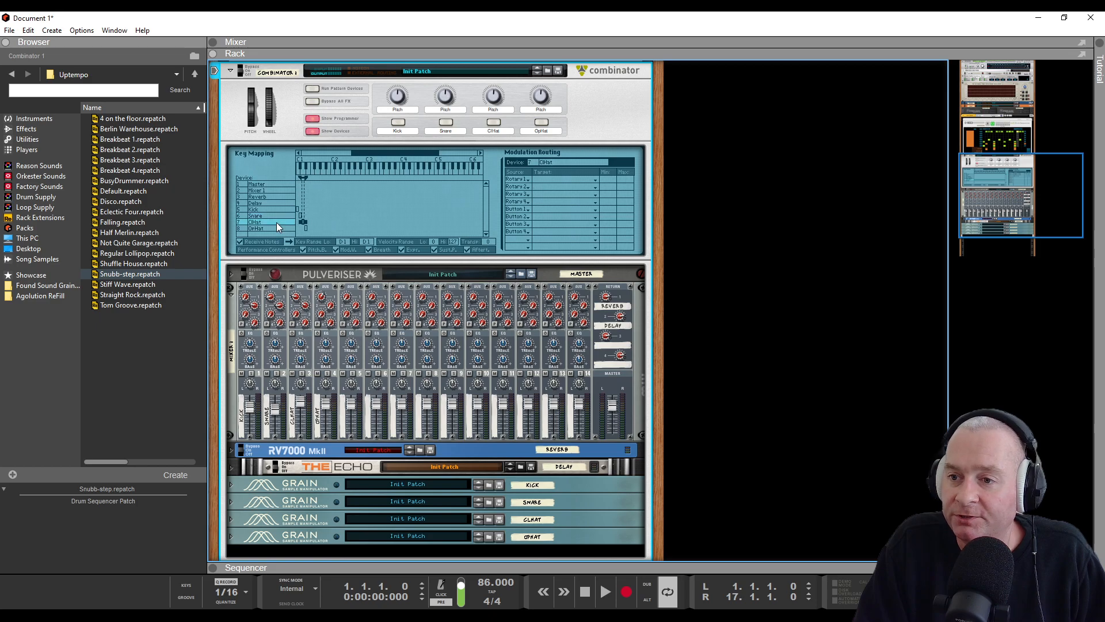
click(561, 195)
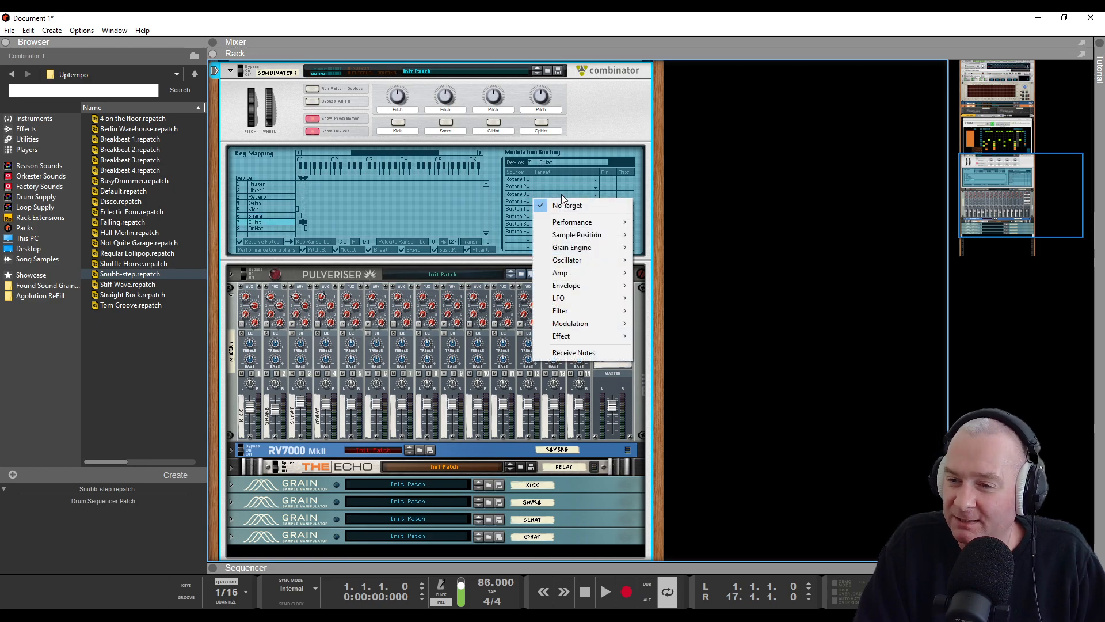
mouse_move(599, 254)
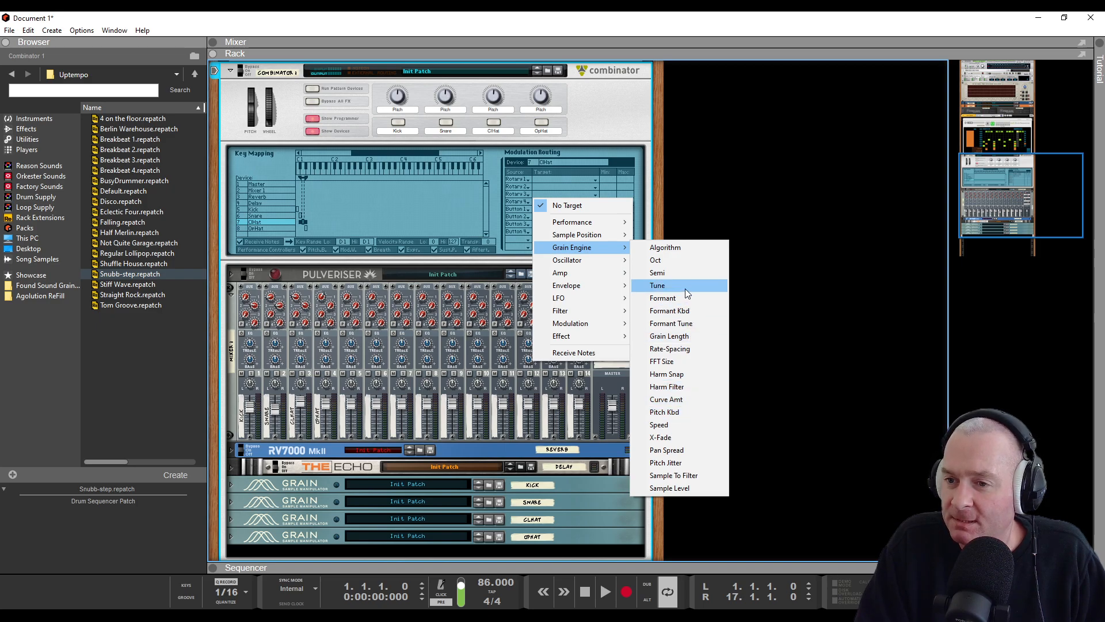
click(606, 126)
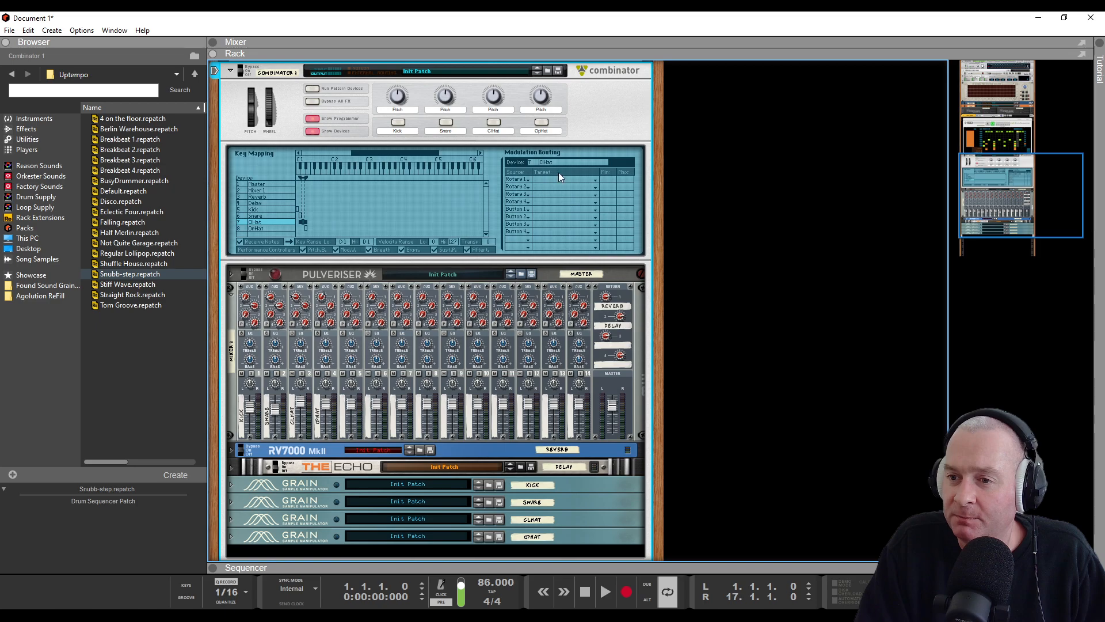
- Route Rotary 3 to the ClHat's Grain Engine Speed and Rotary 4 to the OpHat's Grain Engine Speed
click(535, 199)
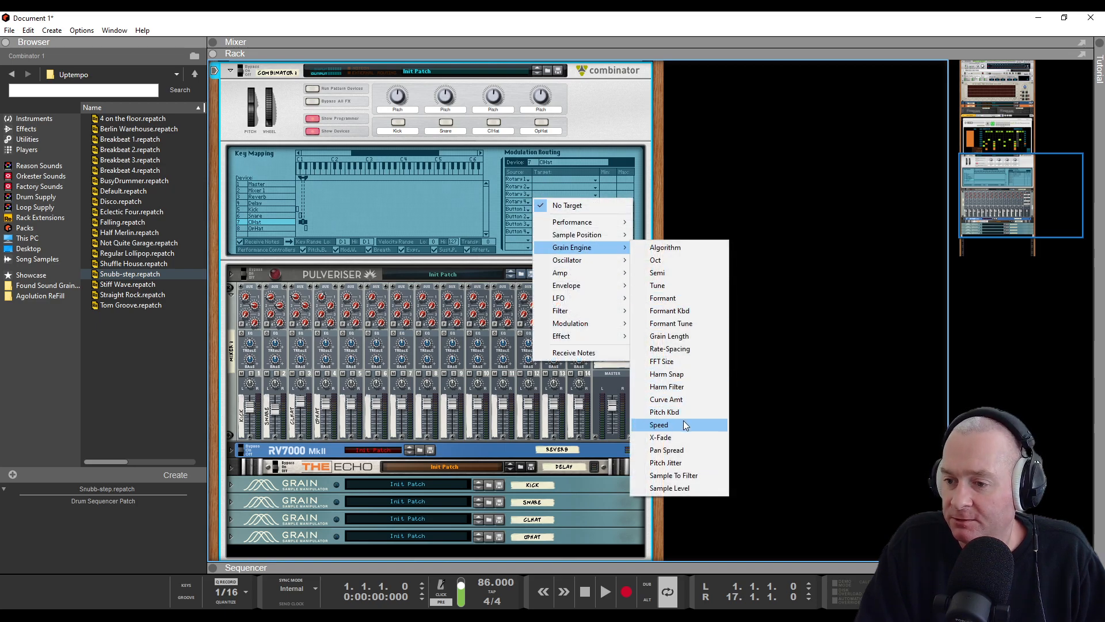
click(659, 425)
click(265, 229)
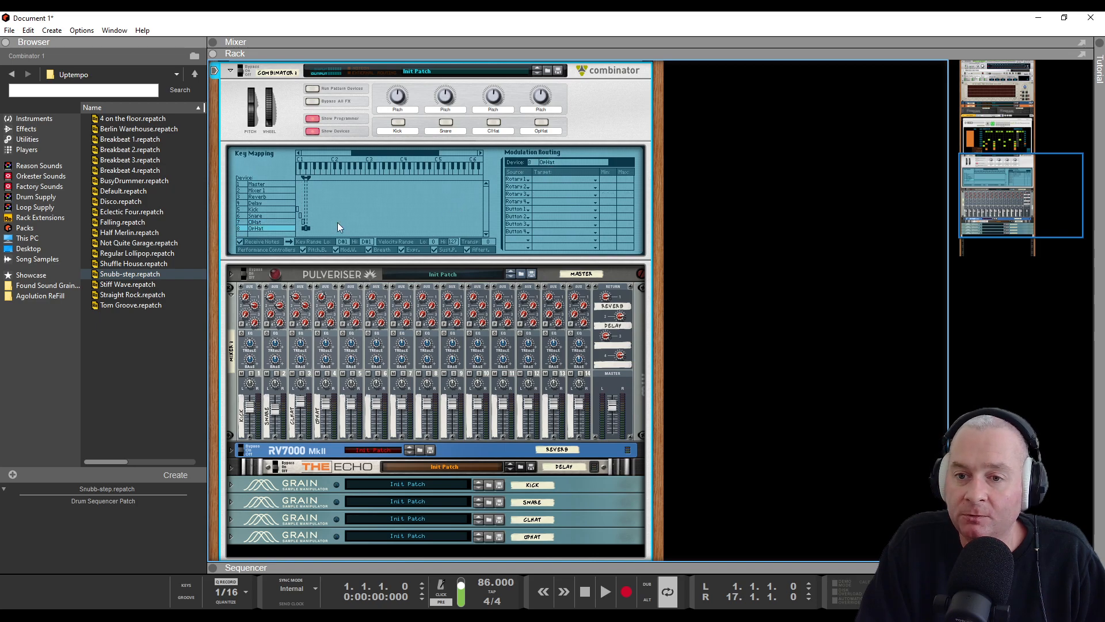
click(538, 202)
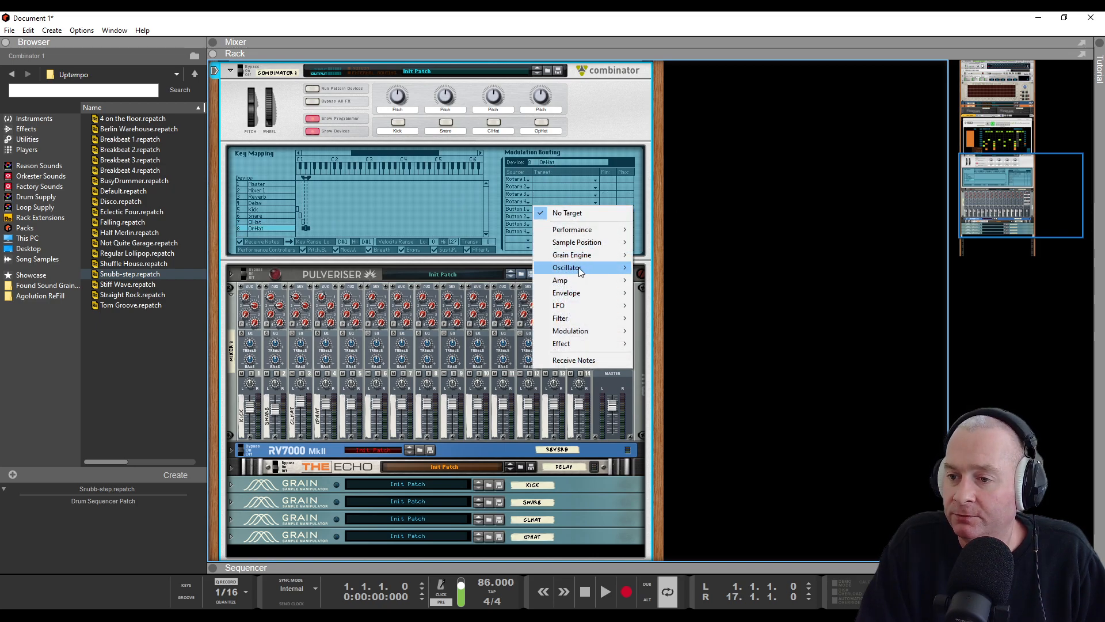
mouse_move(582, 257)
click(660, 432)
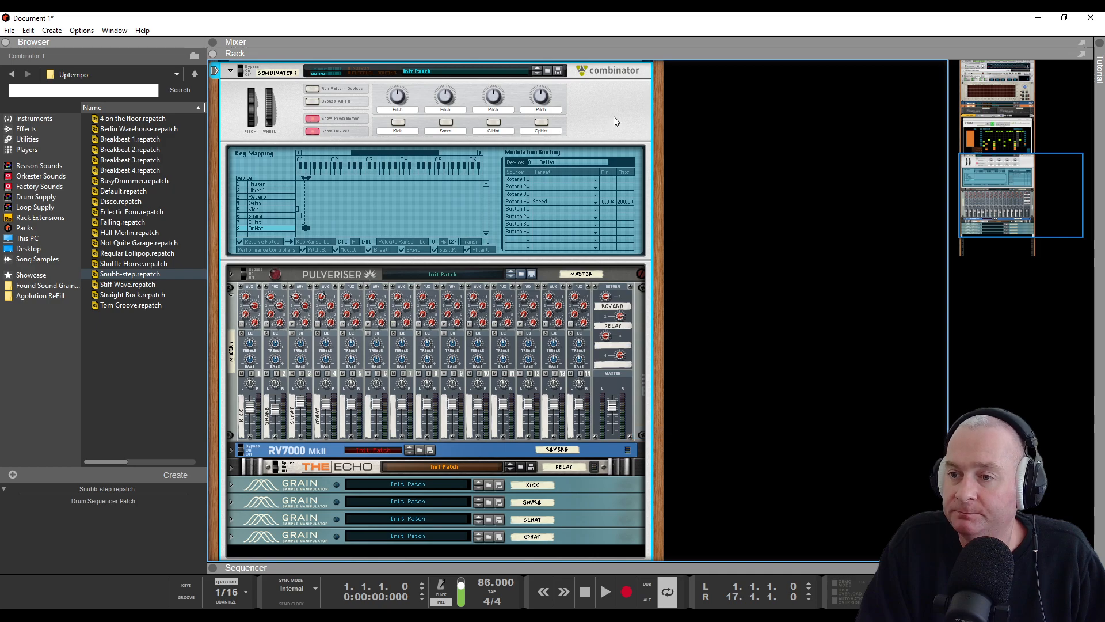
- Route Button 1 to Mixer 1's Channel 1 Mute and Button 2 to its Channel 2 Mute in the modulation routing
click(258, 209)
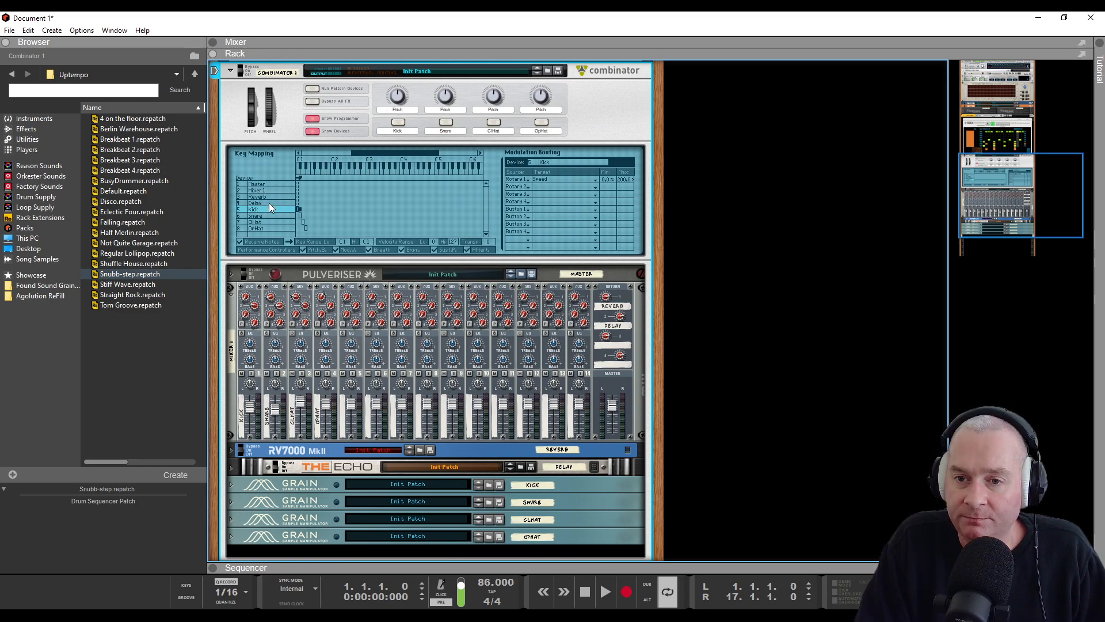
click(262, 189)
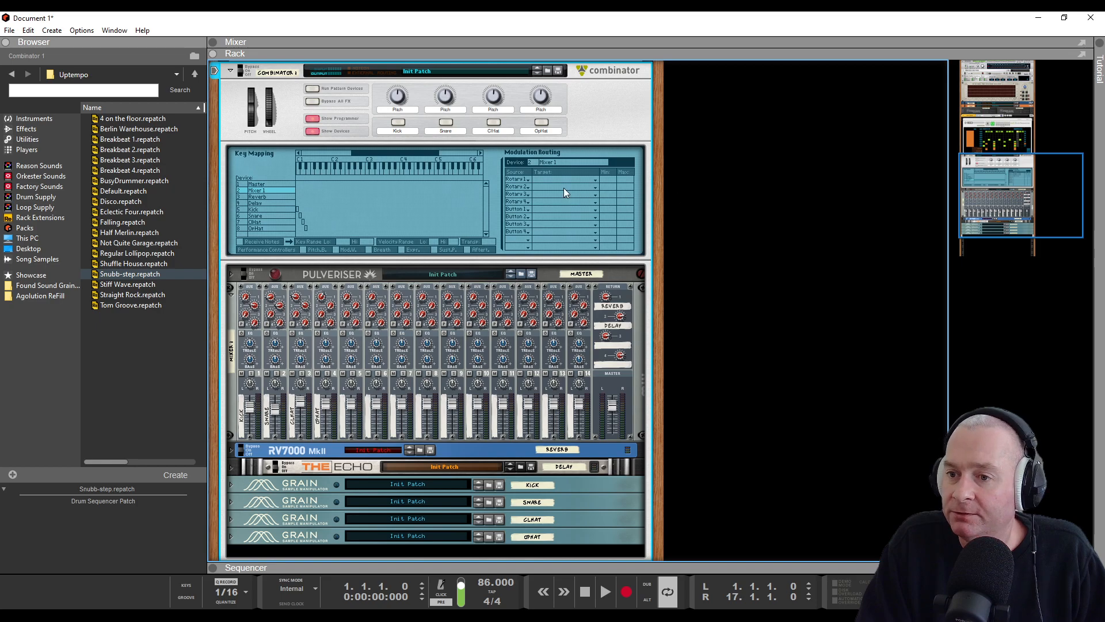
click(546, 212)
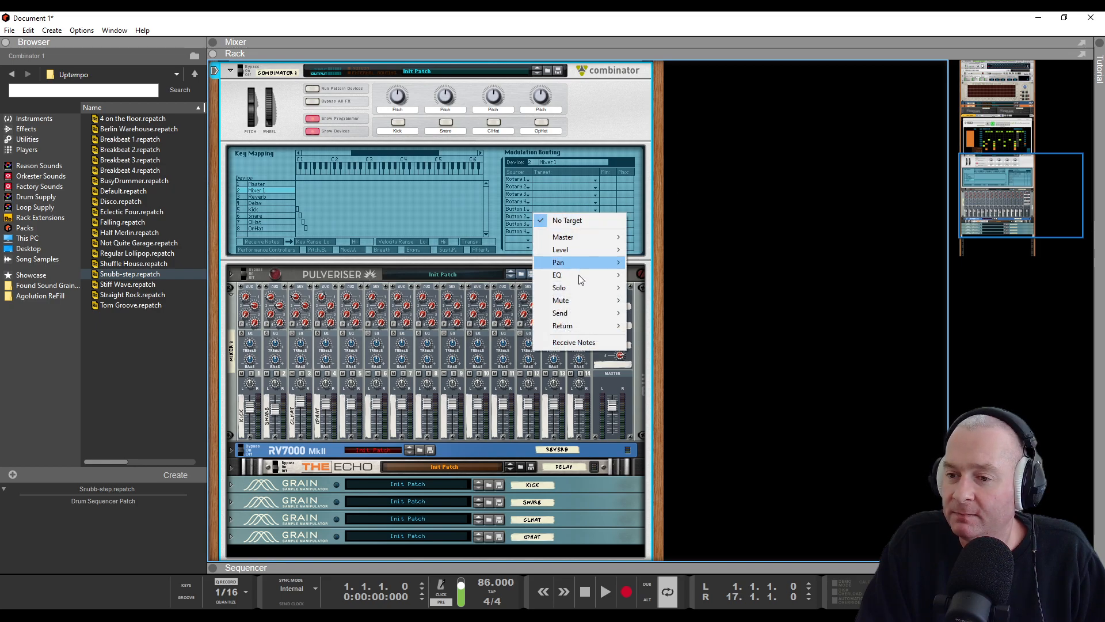
mouse_move(583, 300)
click(689, 302)
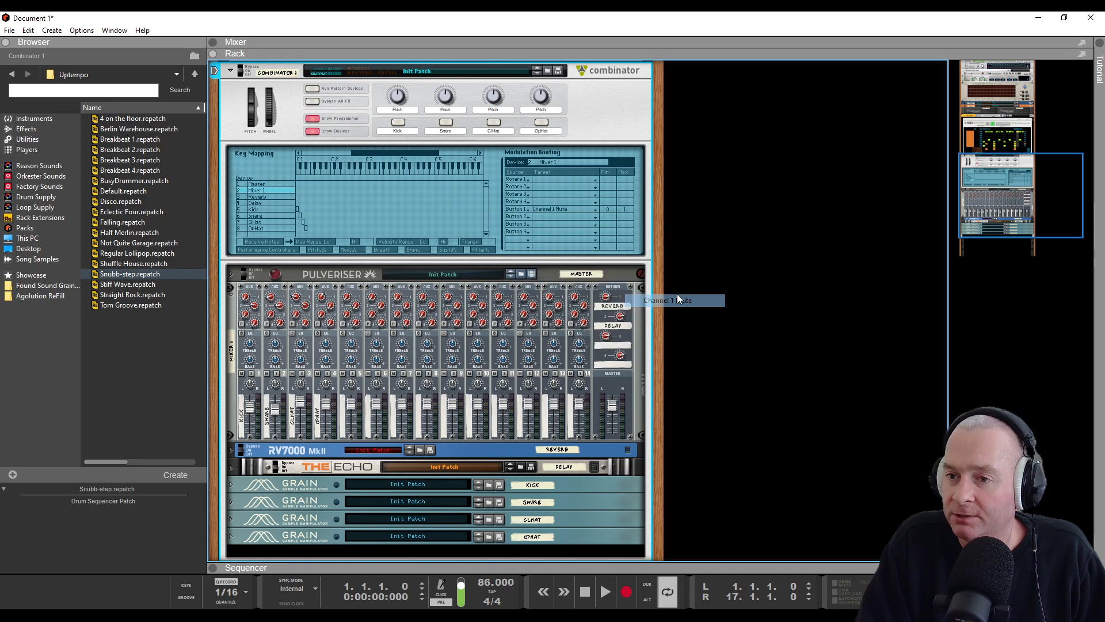
click(551, 217)
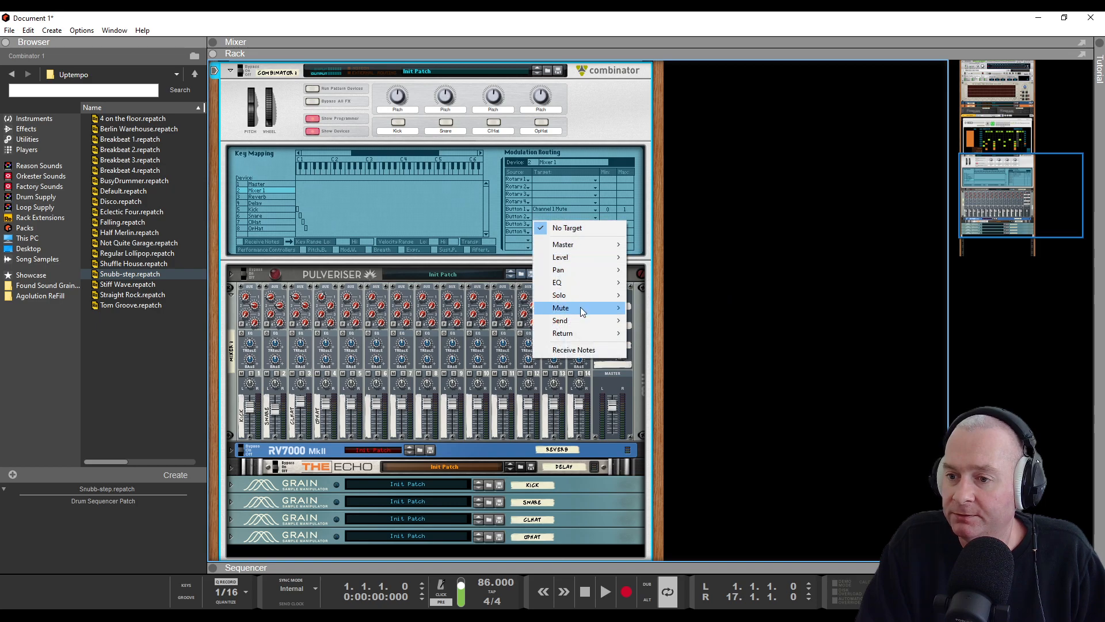
mouse_move(592, 308)
click(694, 320)
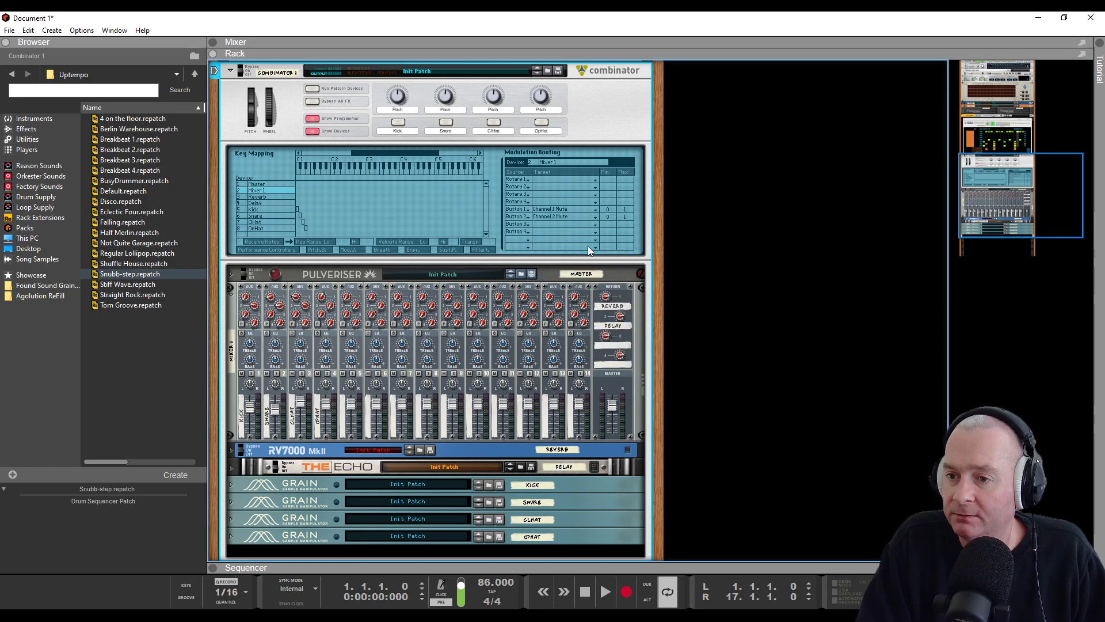
click(554, 229)
mouse_move(596, 317)
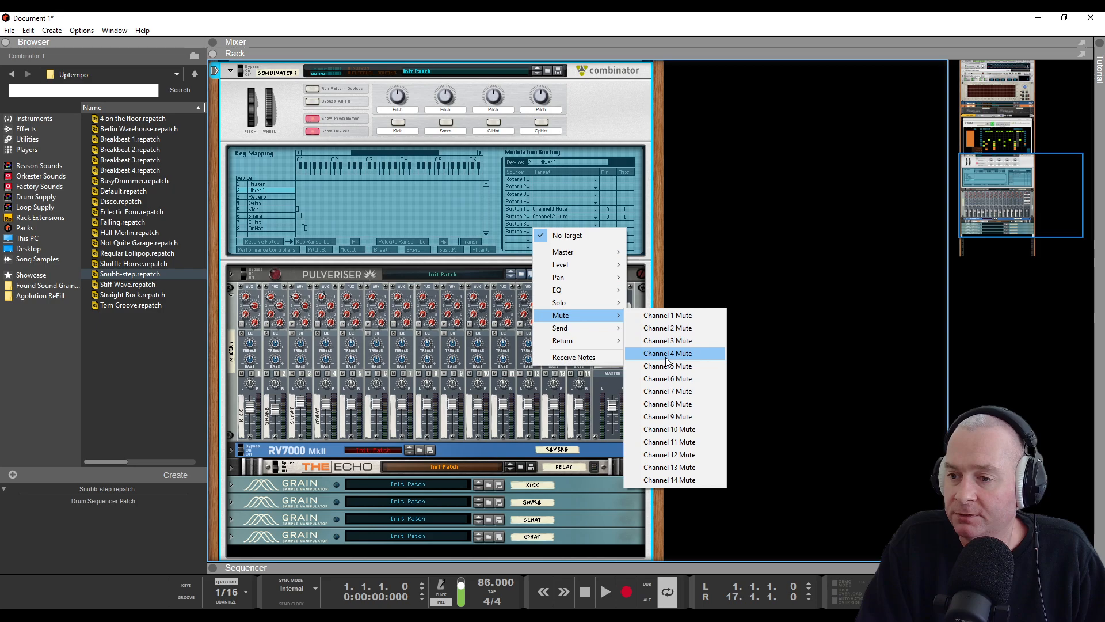
click(670, 353)
- Route Button 3 to Mixer 1's Channel 3 Mute and Button 4 to its Channel 4 Mute
click(573, 223)
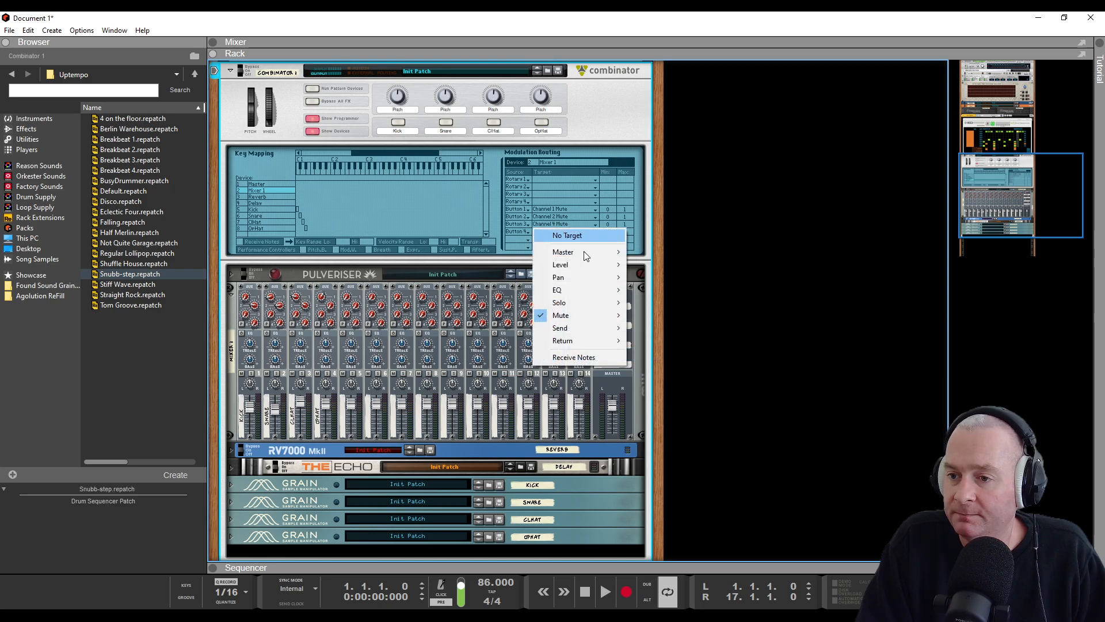
mouse_move(610, 316)
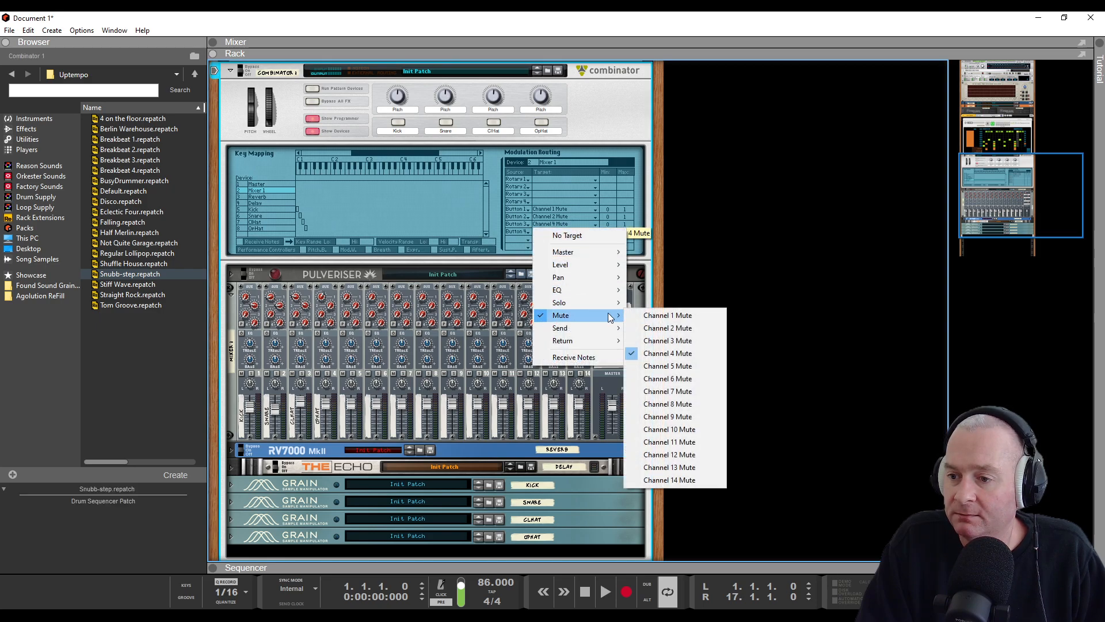
click(681, 343)
click(537, 232)
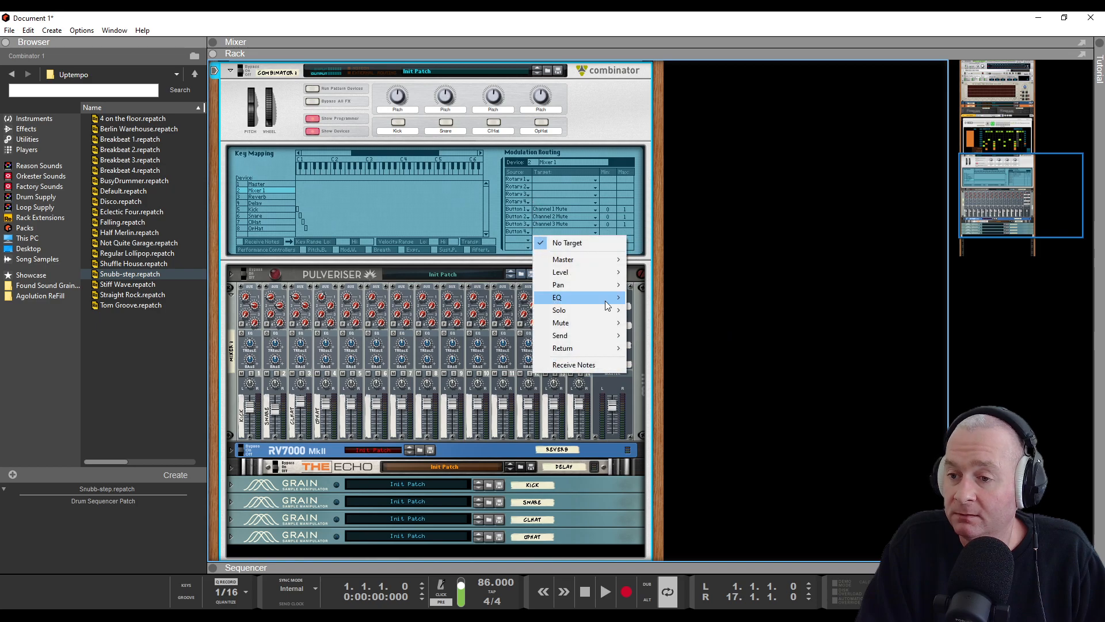
mouse_move(602, 312)
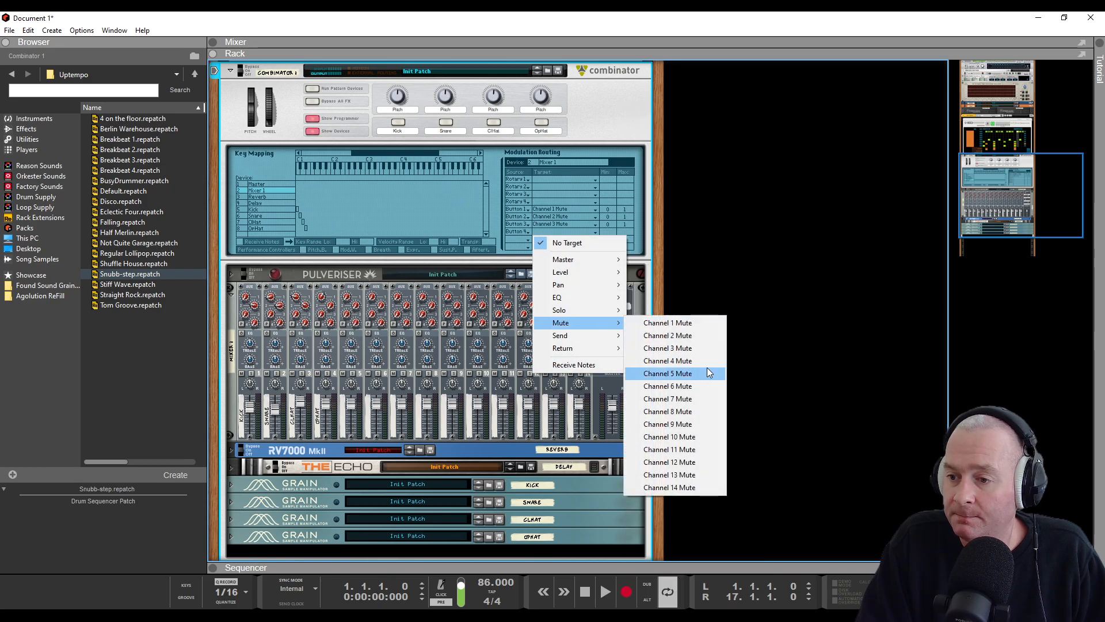
click(706, 361)
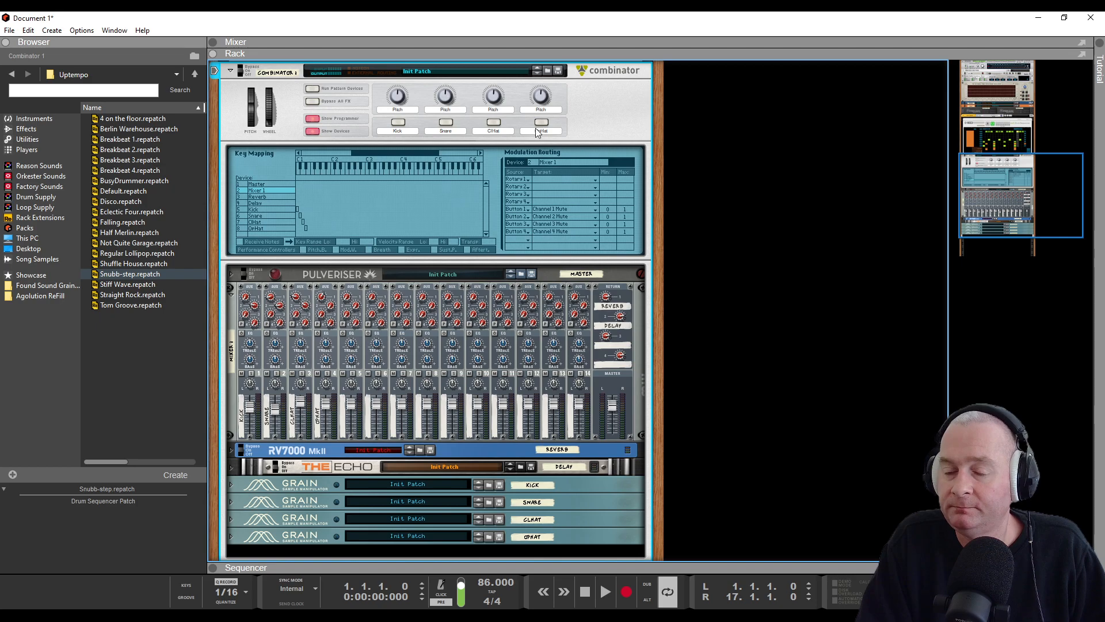
- Test the Snare, ClHat and OpHat mute buttons on the Combinator and play the beat to hear their effect
click(446, 123)
click(496, 122)
click(542, 123)
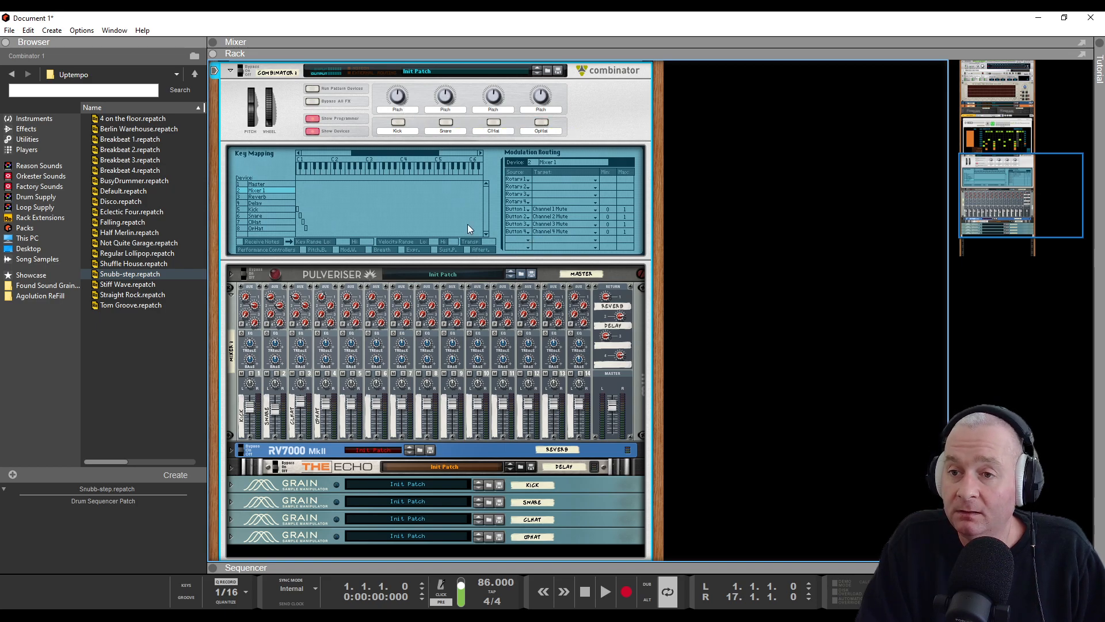
key(space)
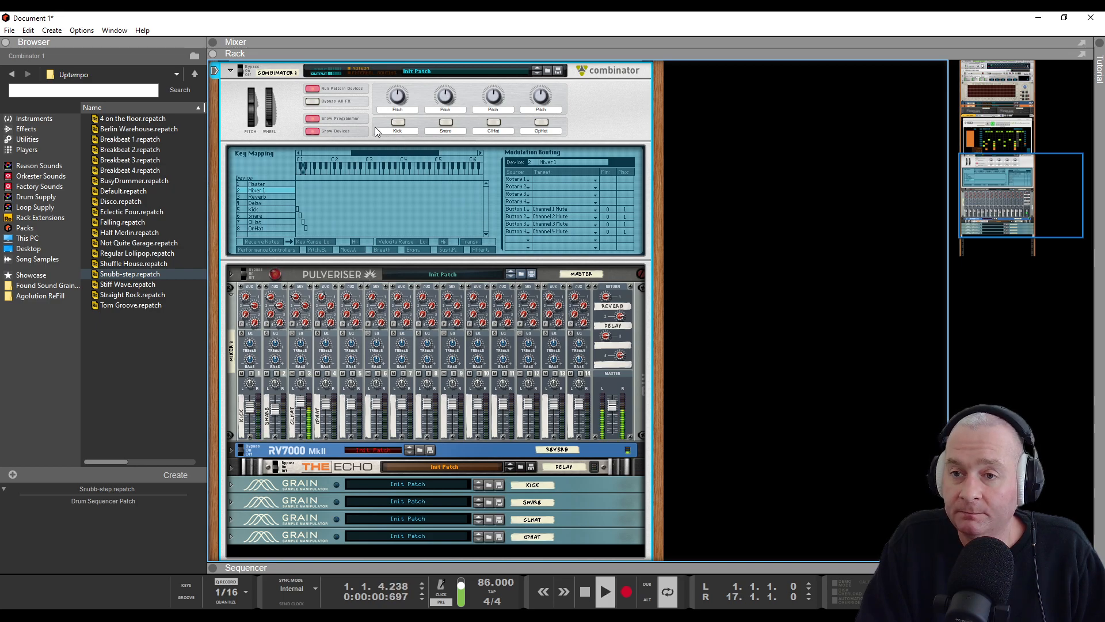
click(447, 123)
click(493, 122)
click(541, 122)
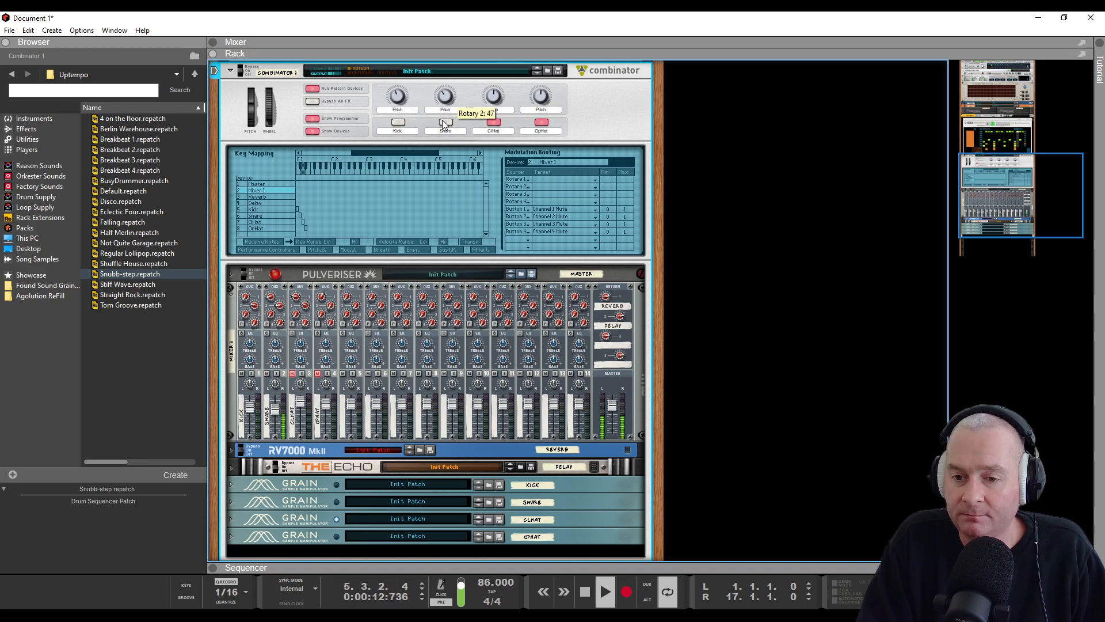
- Adjust the Snare, ClHat and OpHat Pitch rotaries while the beat plays, setting the OpHat's rotary to about 49
drag(449, 90, 456, 67)
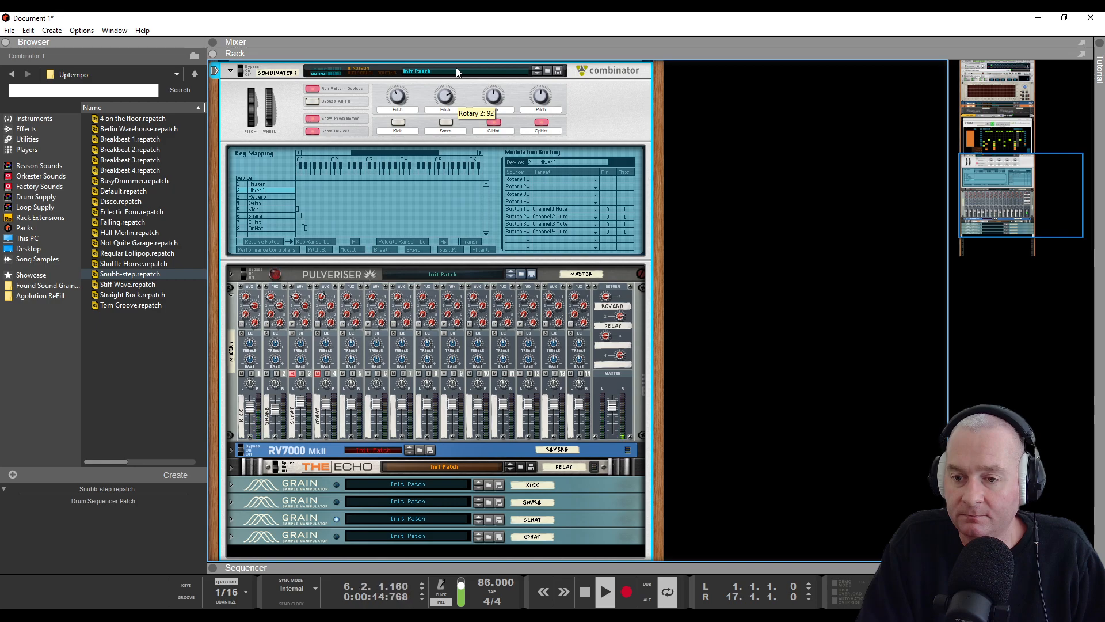
drag(455, 67, 456, 77)
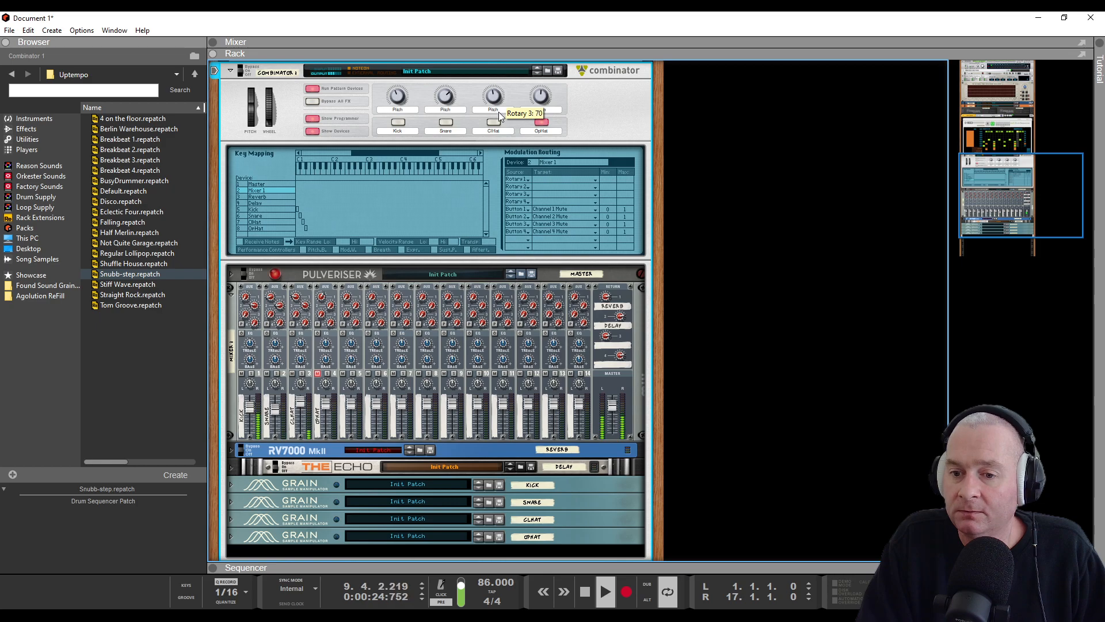
mouse_move(501, 124)
mouse_down()
mouse_move(504, 100)
mouse_move(504, 110)
mouse_up()
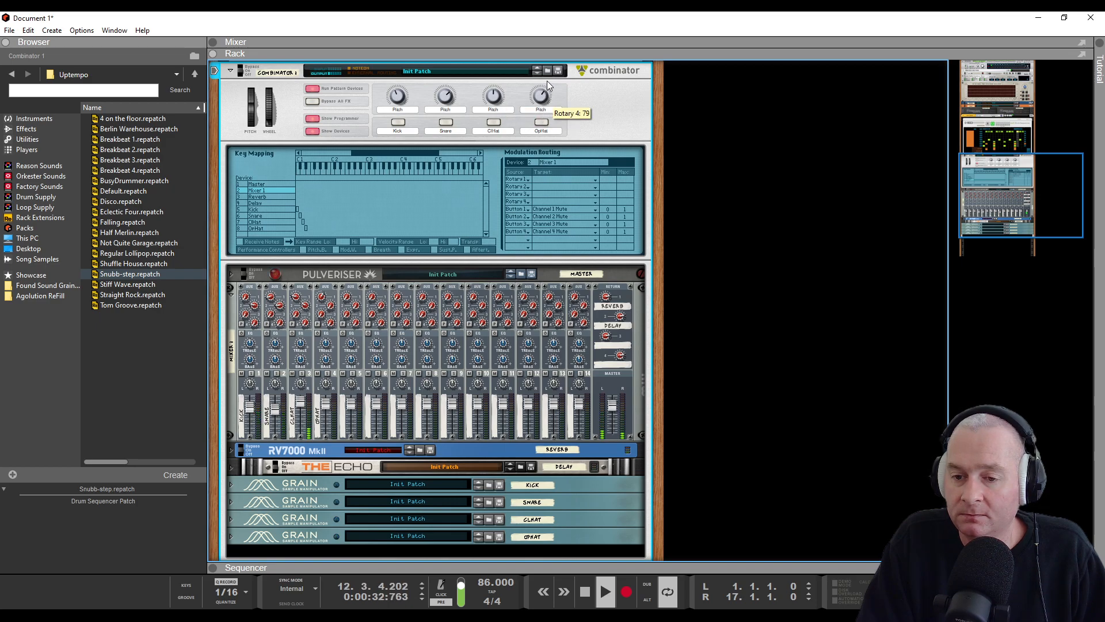
drag(548, 81, 546, 109)
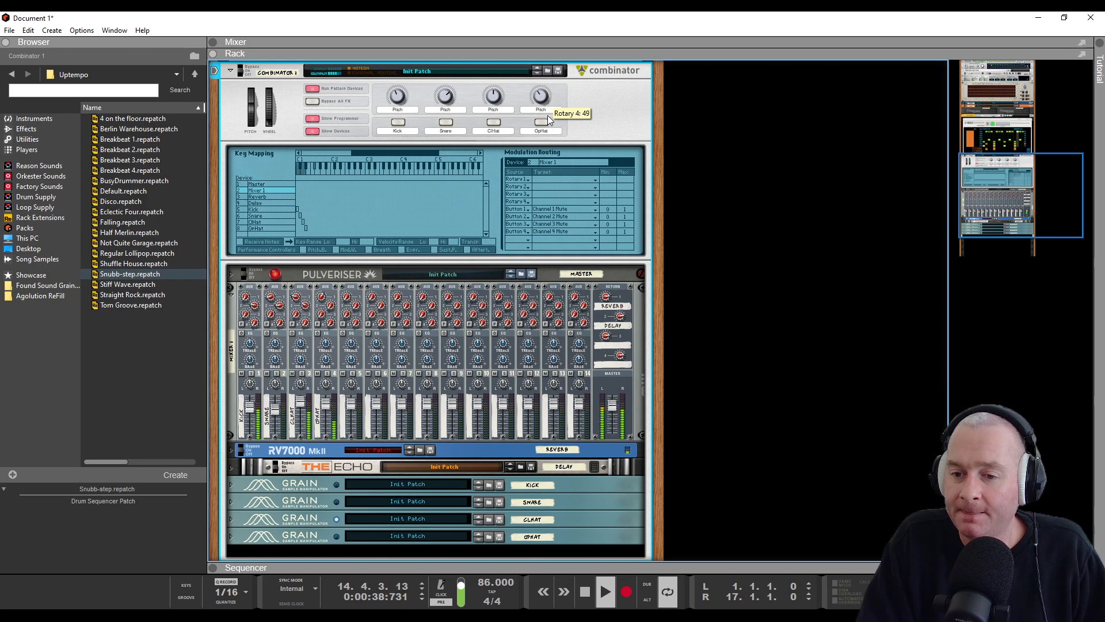
drag(547, 116, 548, 115)
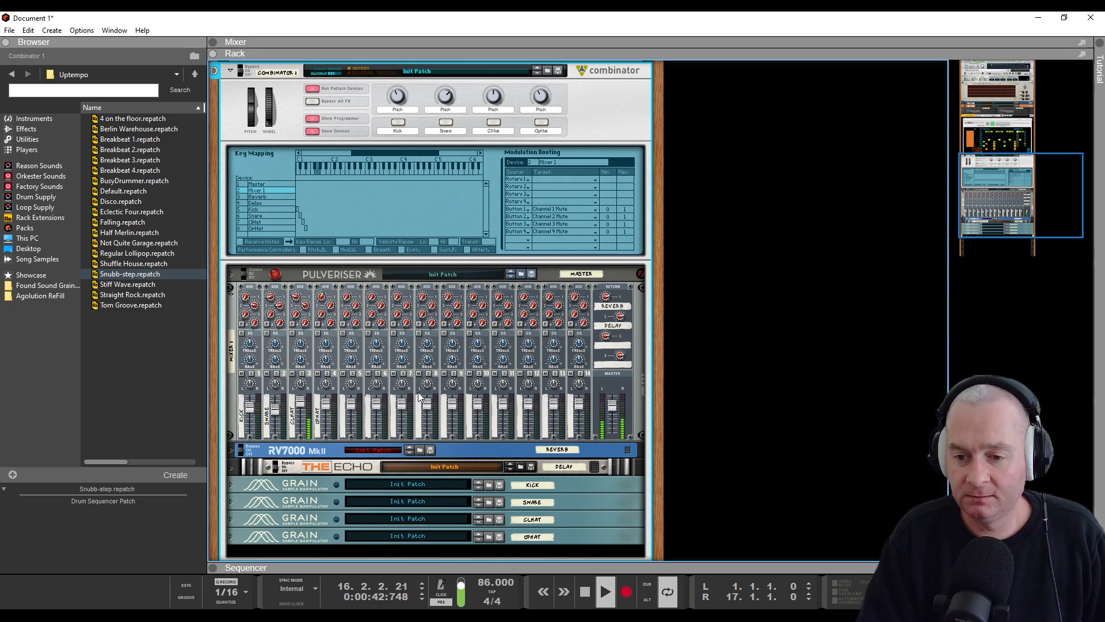
- Hide the Combinator's programmer and set the Kick Grain device's playback algorithm to Tape
scroll(434, 290, up, 3)
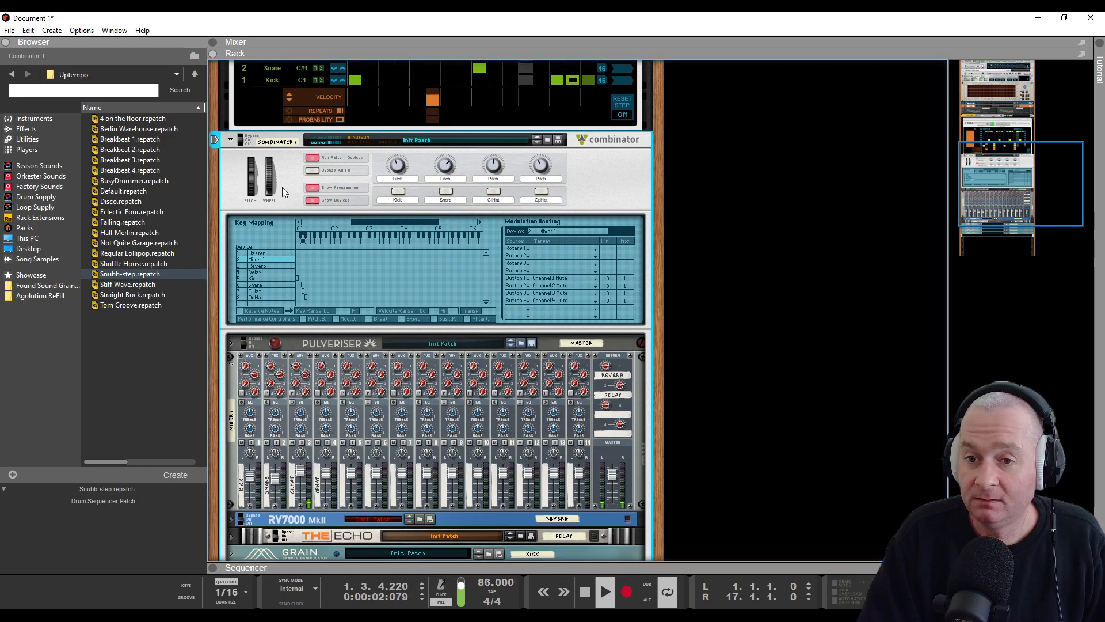
click(311, 190)
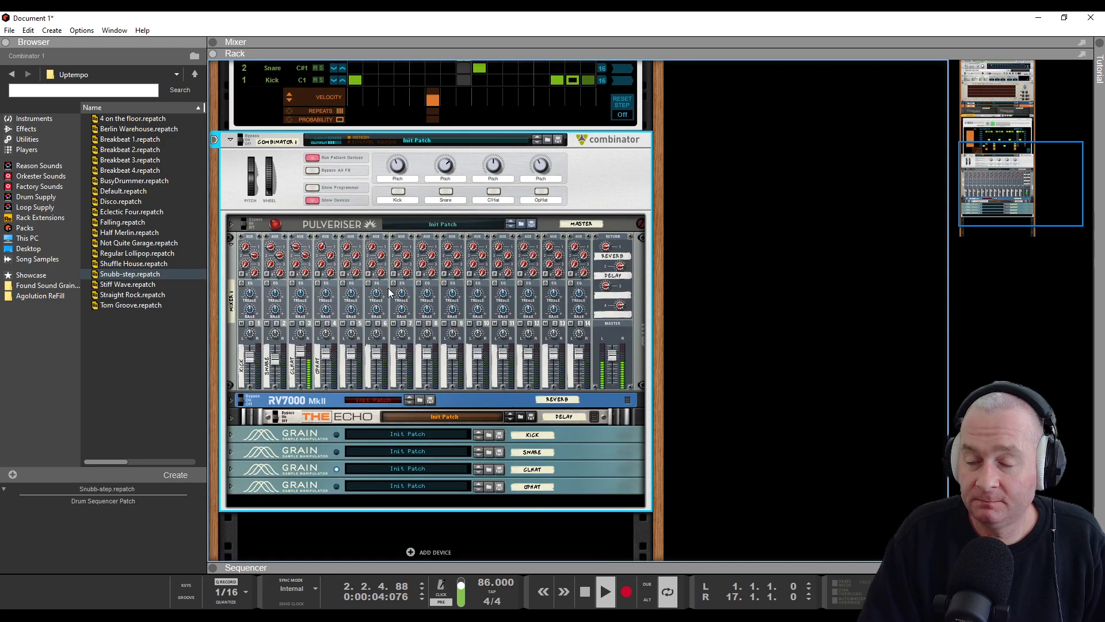
scroll(388, 288, up, 5)
scroll(388, 288, down, 4)
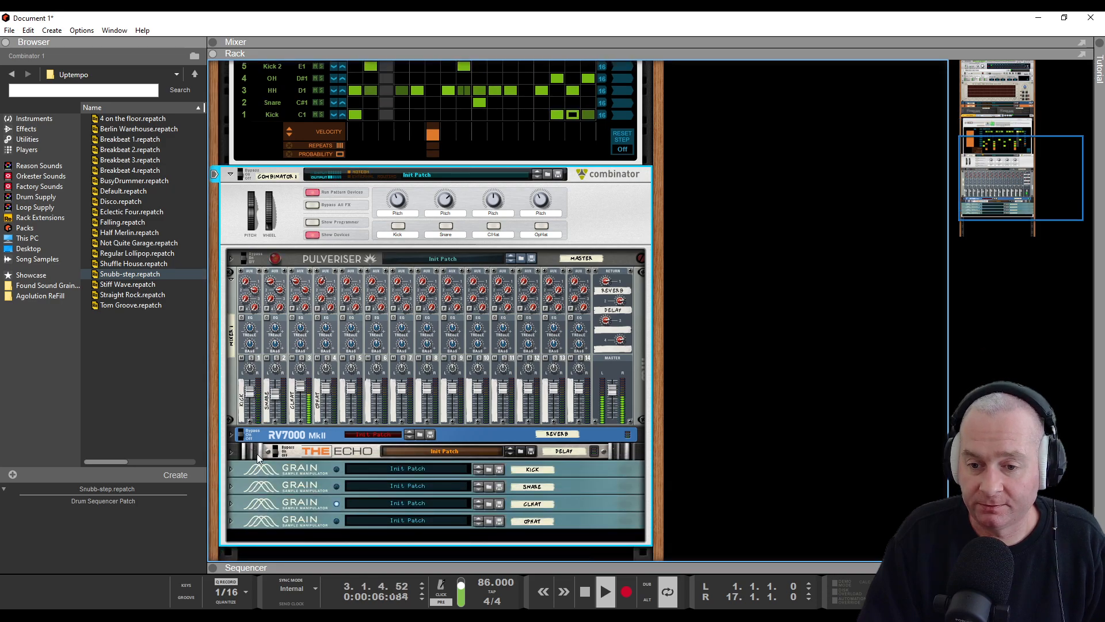
click(233, 471)
click(232, 471)
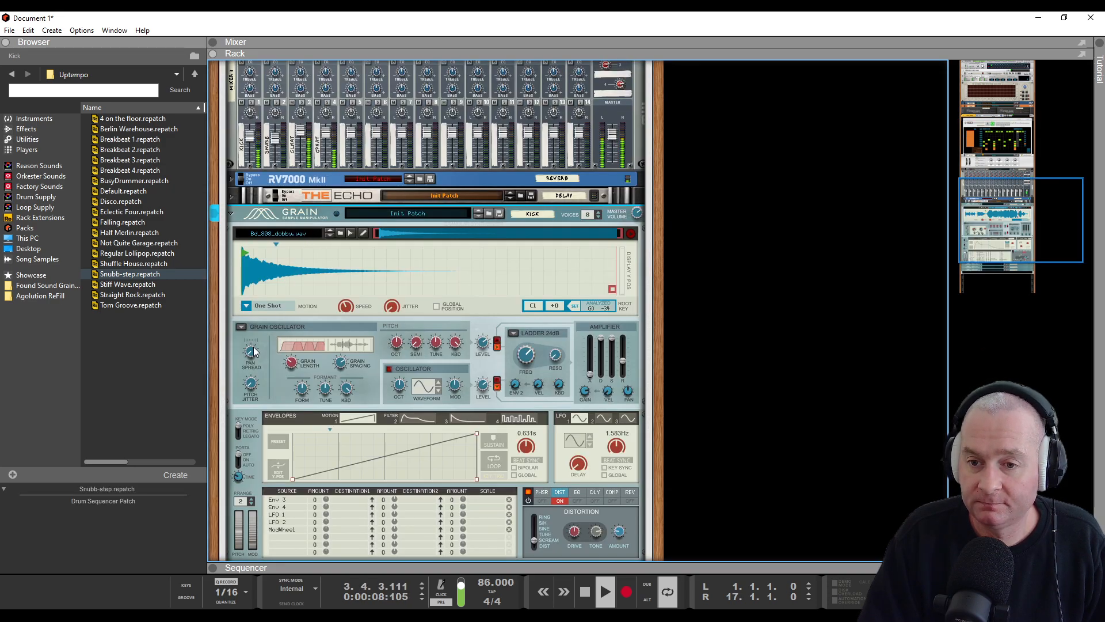
click(243, 328)
click(274, 371)
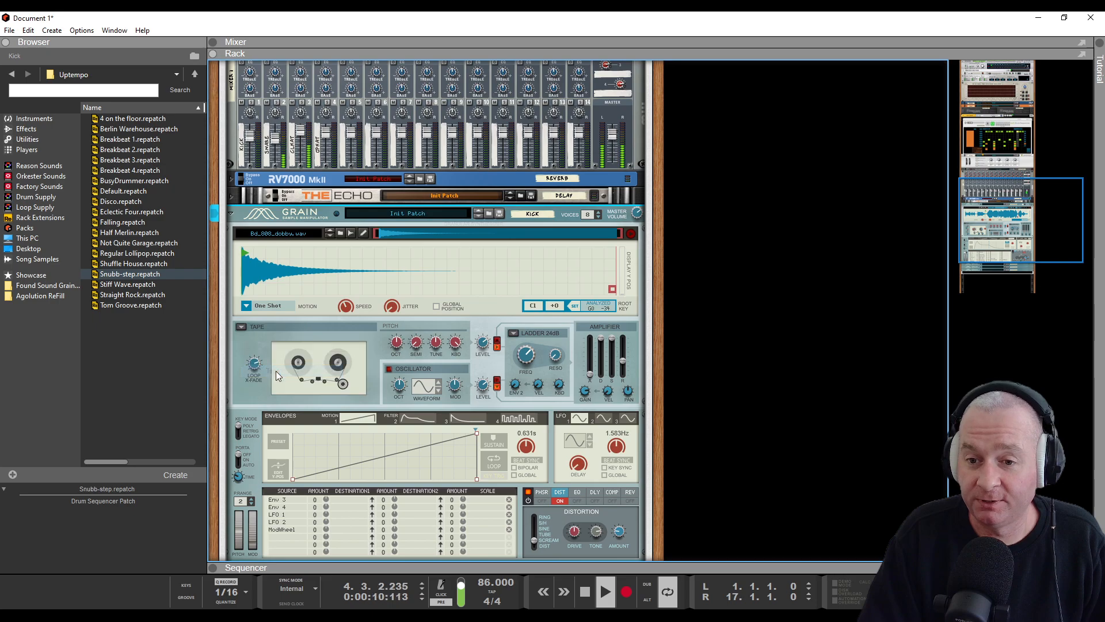
- Unfold the Snare Grain device and set its playback algorithm to Tape
scroll(264, 341, down, 6)
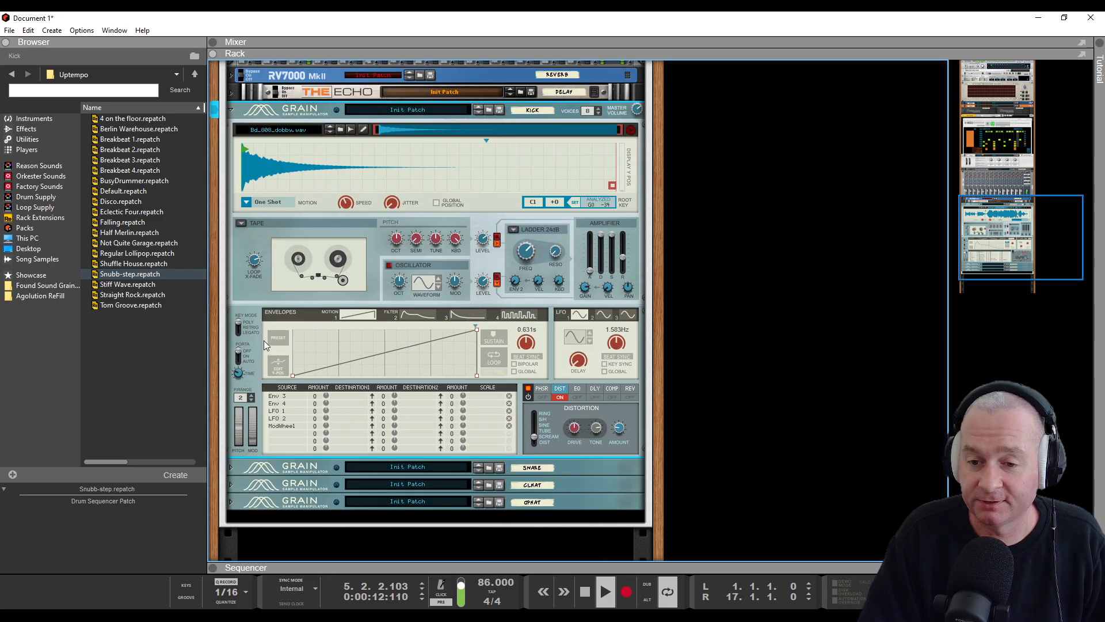
click(232, 399)
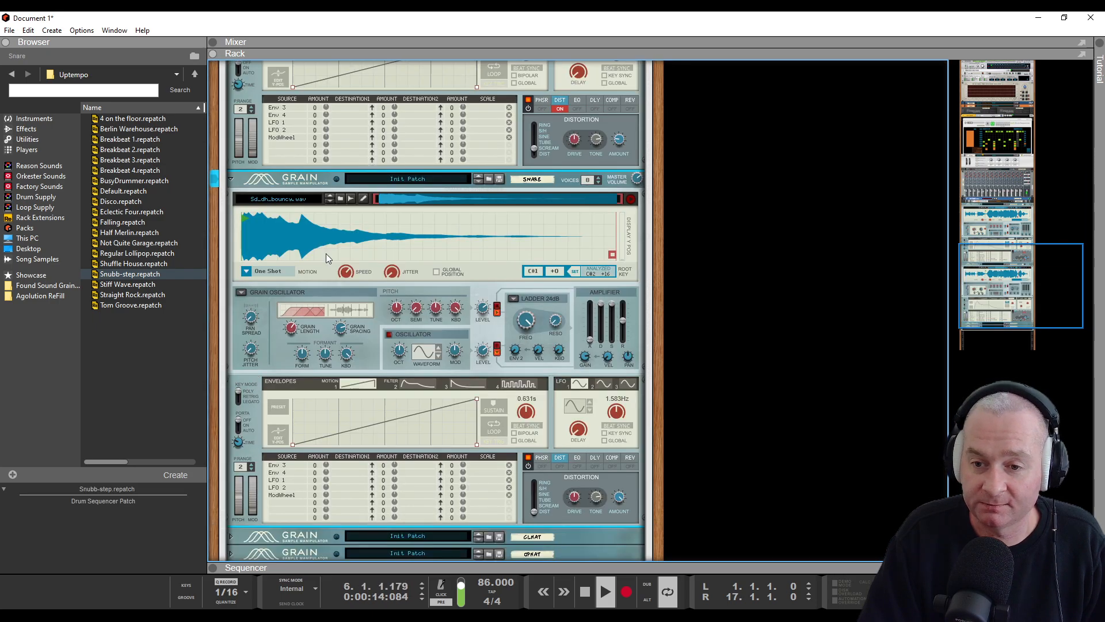
click(244, 291)
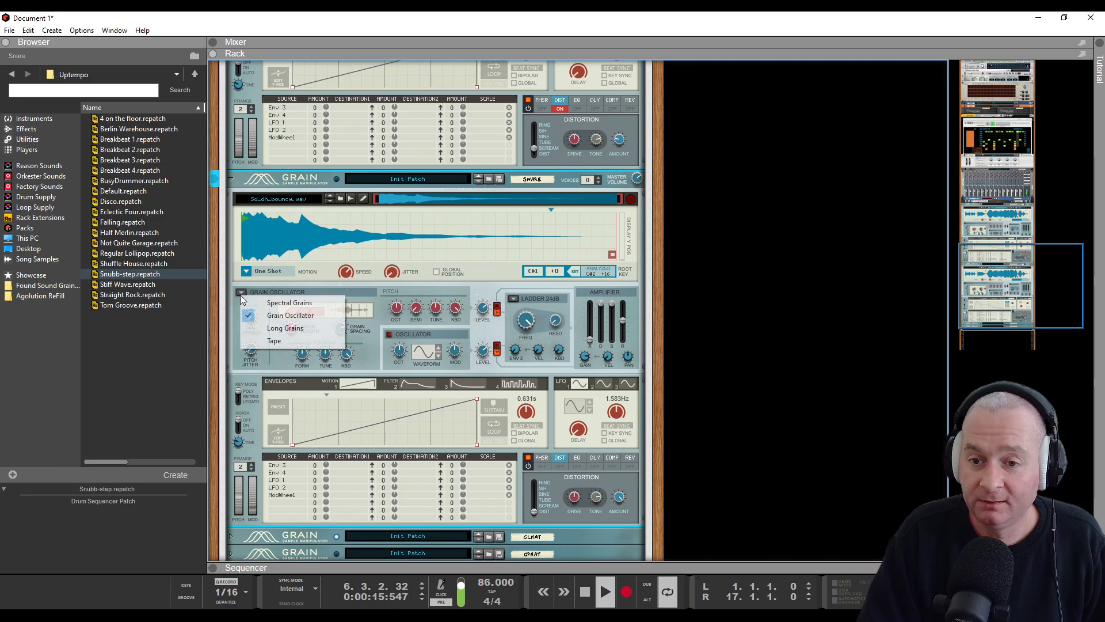
click(267, 341)
- Unfold the ClHat Grain device and set its playback algorithm to Tape
scroll(233, 376, down, 5)
click(231, 404)
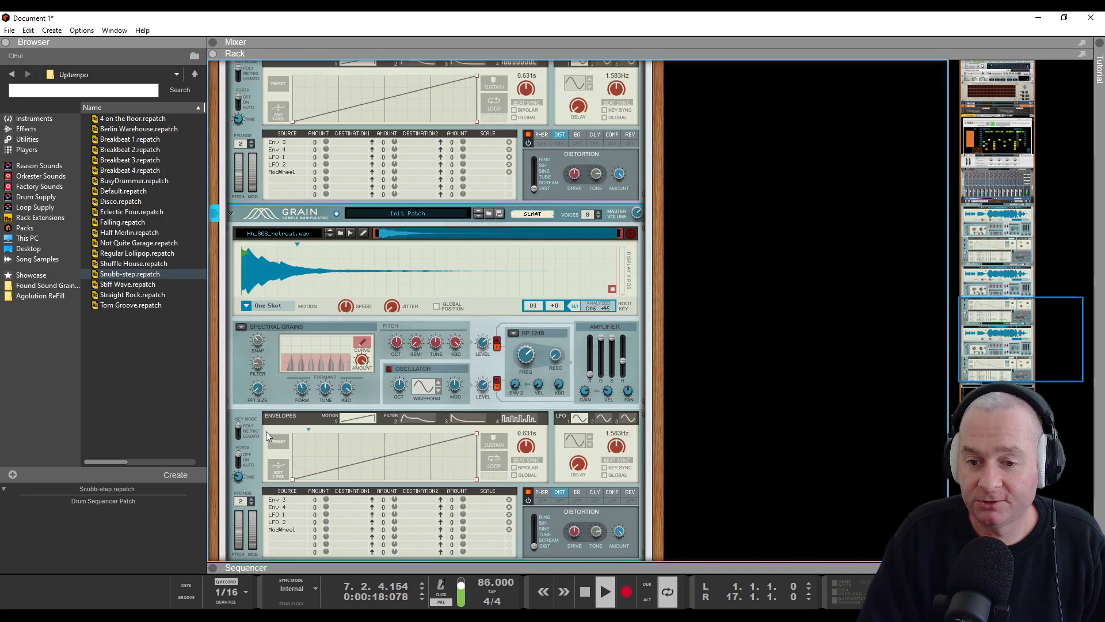
click(242, 327)
click(268, 374)
- Unfold the OpHat Grain device and set its playback algorithm to Tape
scroll(268, 375, down, 5)
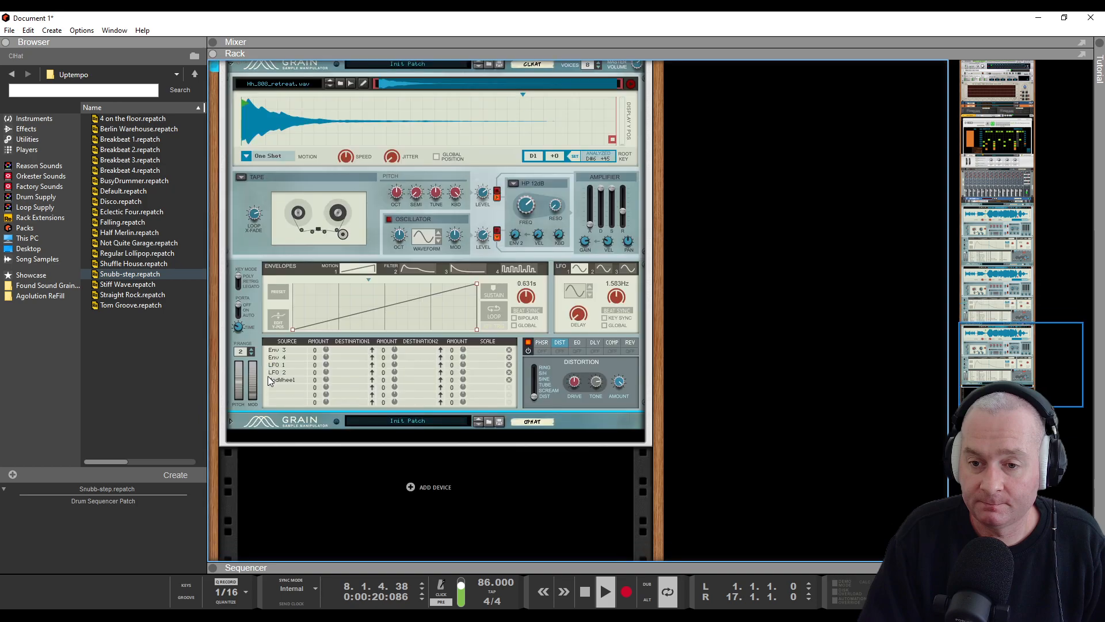
click(231, 420)
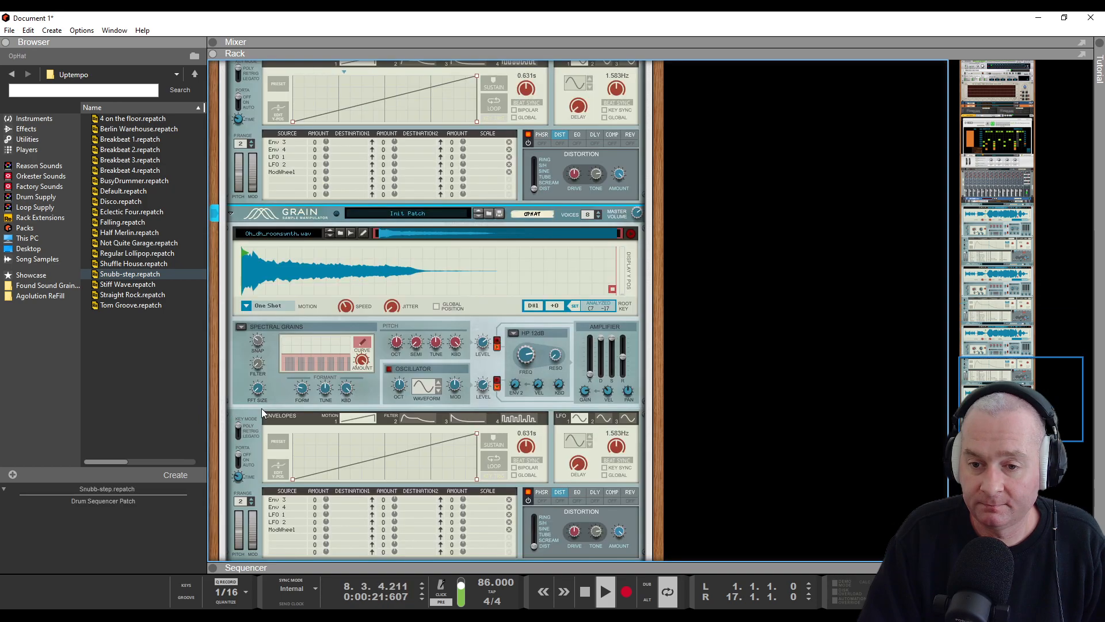
click(240, 327)
click(259, 377)
- Return to the Combinator's front panel and select the Combinator while the beat plays
scroll(388, 364, up, 8)
scroll(389, 363, up, 20)
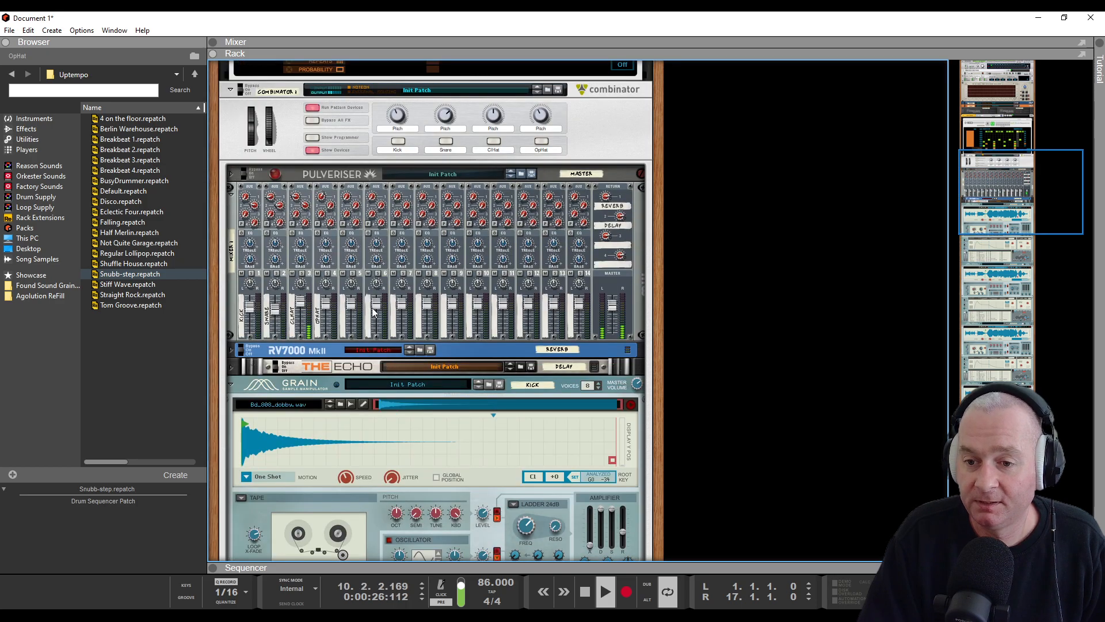
scroll(372, 308, up, 3)
click(409, 172)
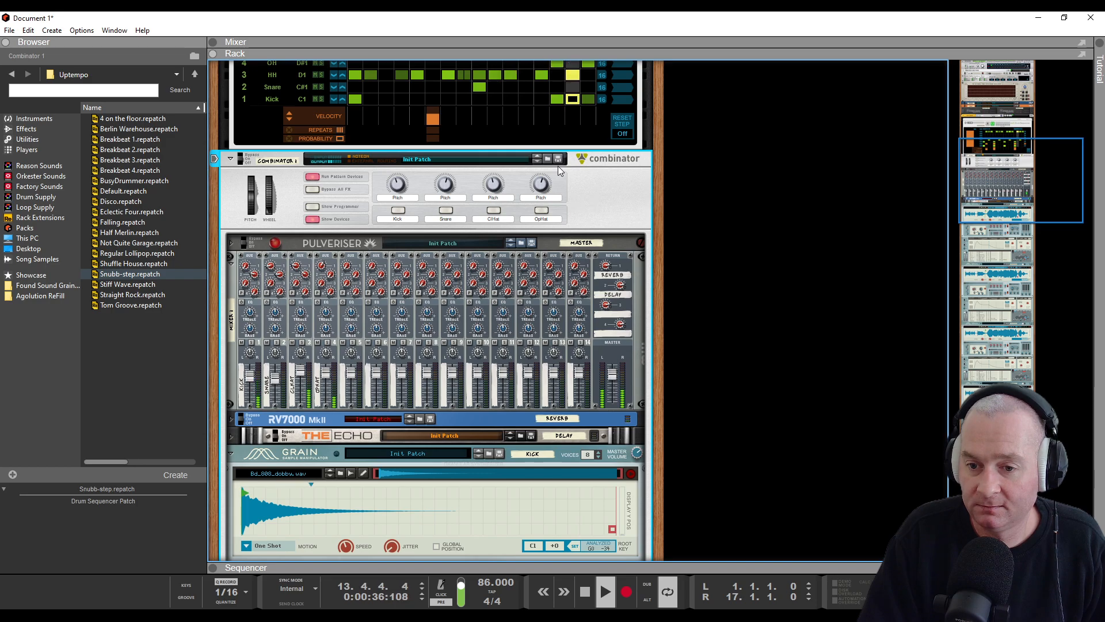
- Fold the Kick, Snare, ClHat and OpHat Grain devices inside the Combinator
scroll(603, 212, up, 3)
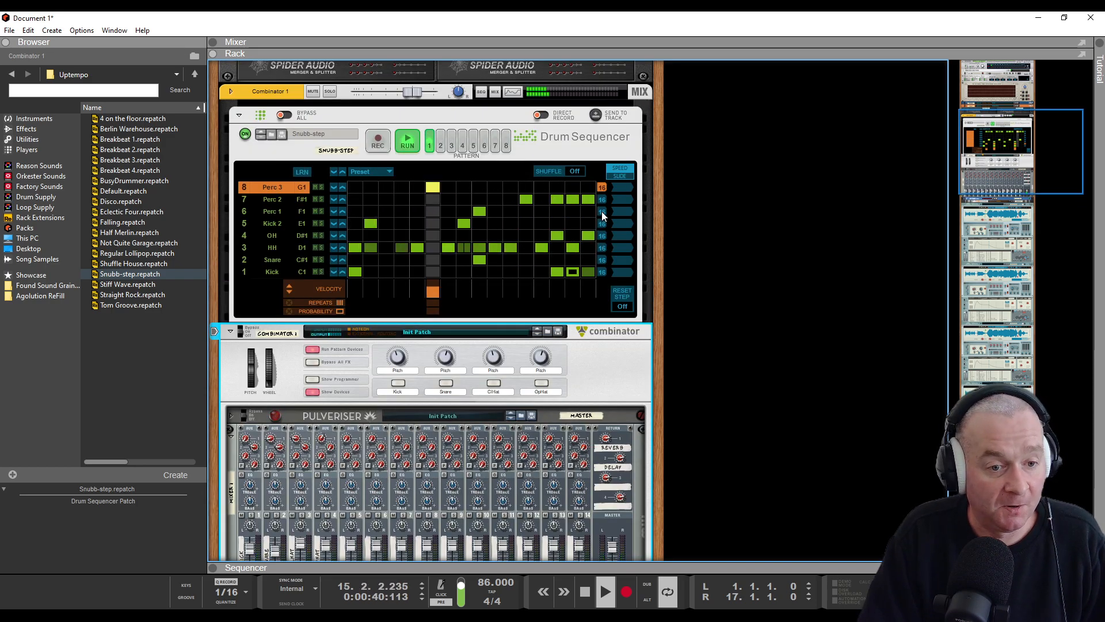
scroll(602, 212, down, 3)
scroll(576, 208, down, 1)
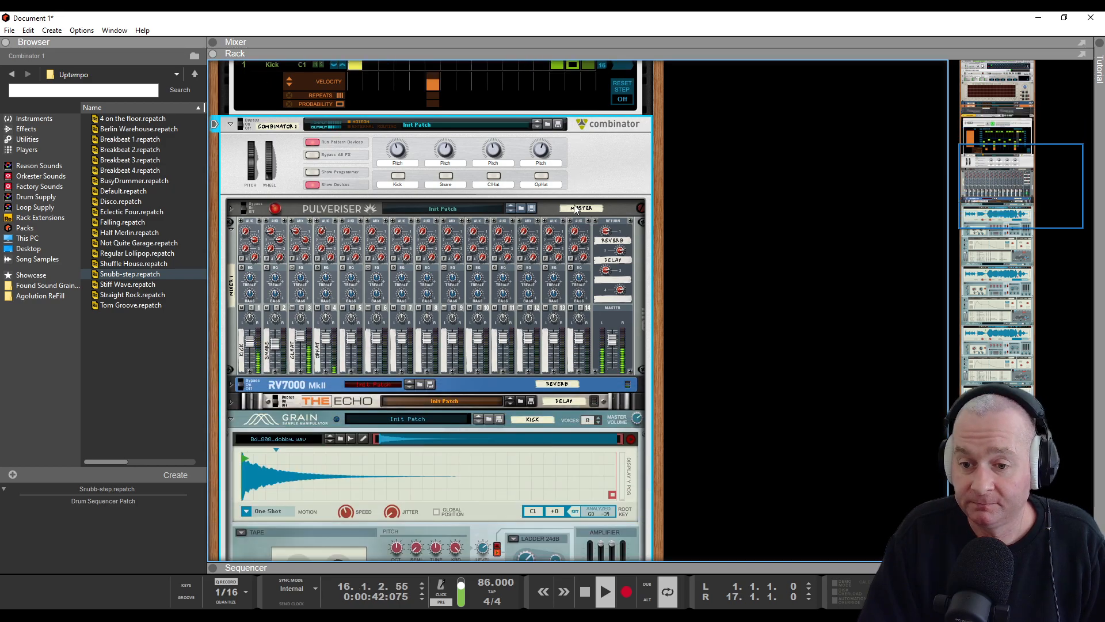
scroll(575, 209, down, 3)
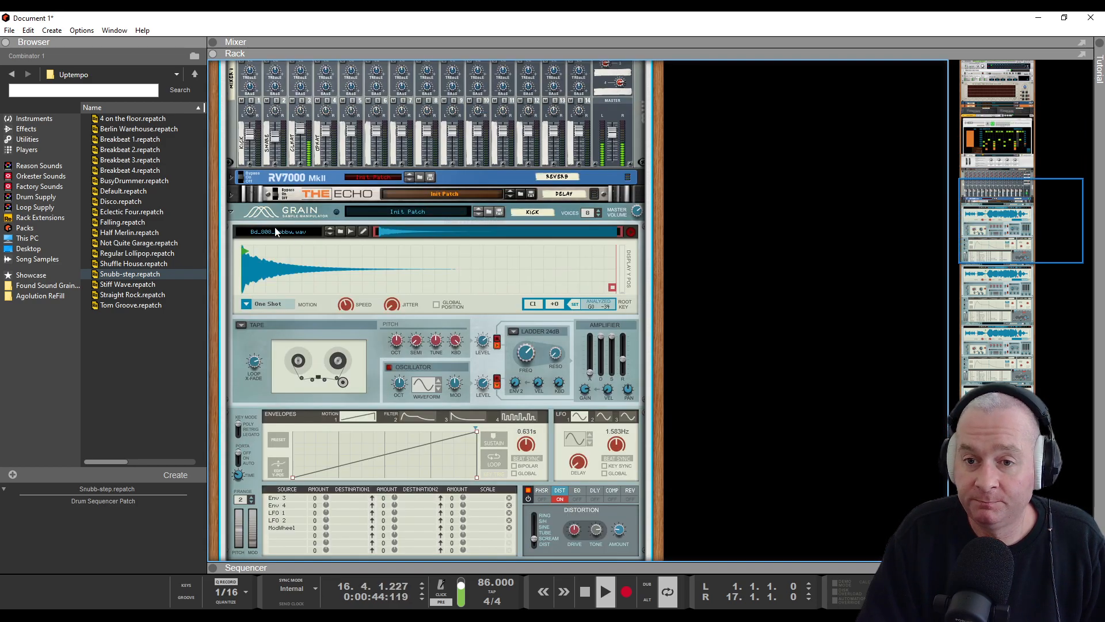
click(232, 211)
click(231, 229)
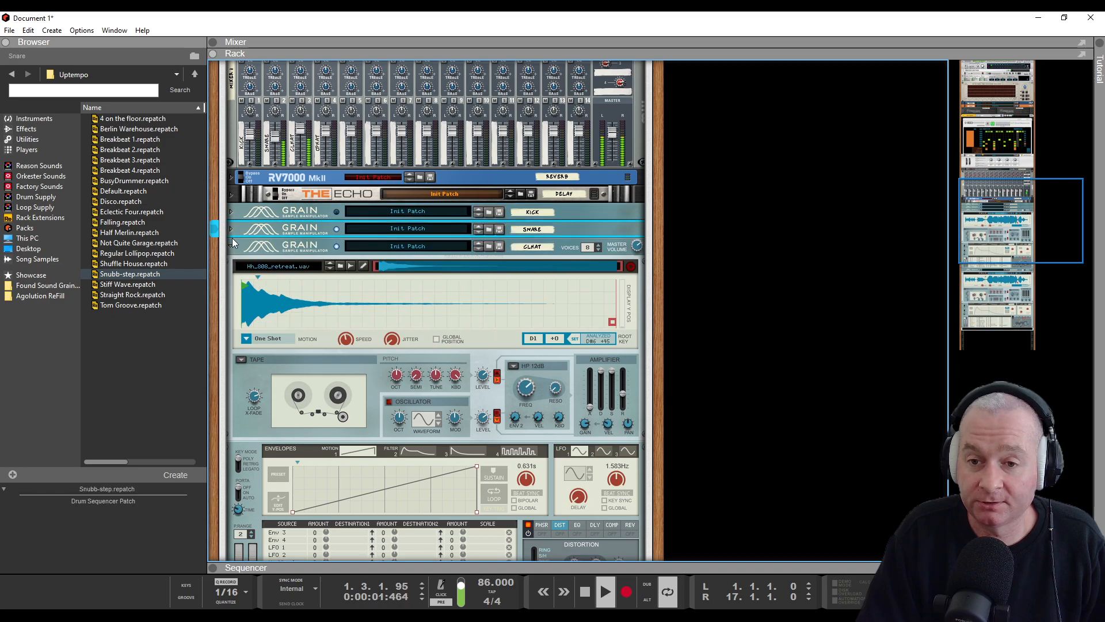
click(231, 247)
click(233, 265)
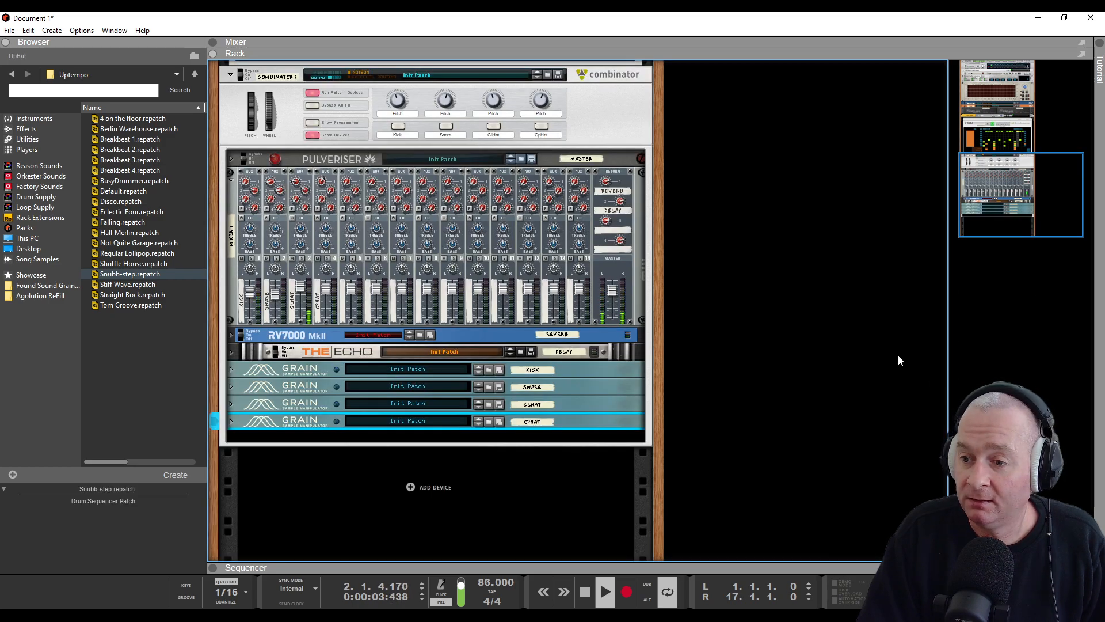
scroll(744, 297, up, 2)
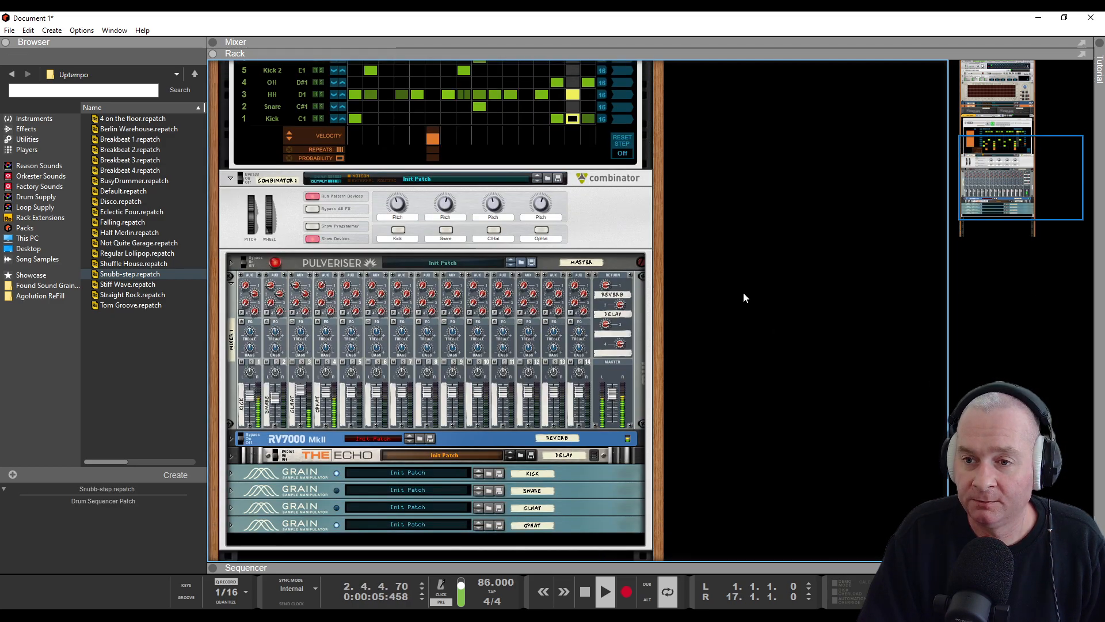